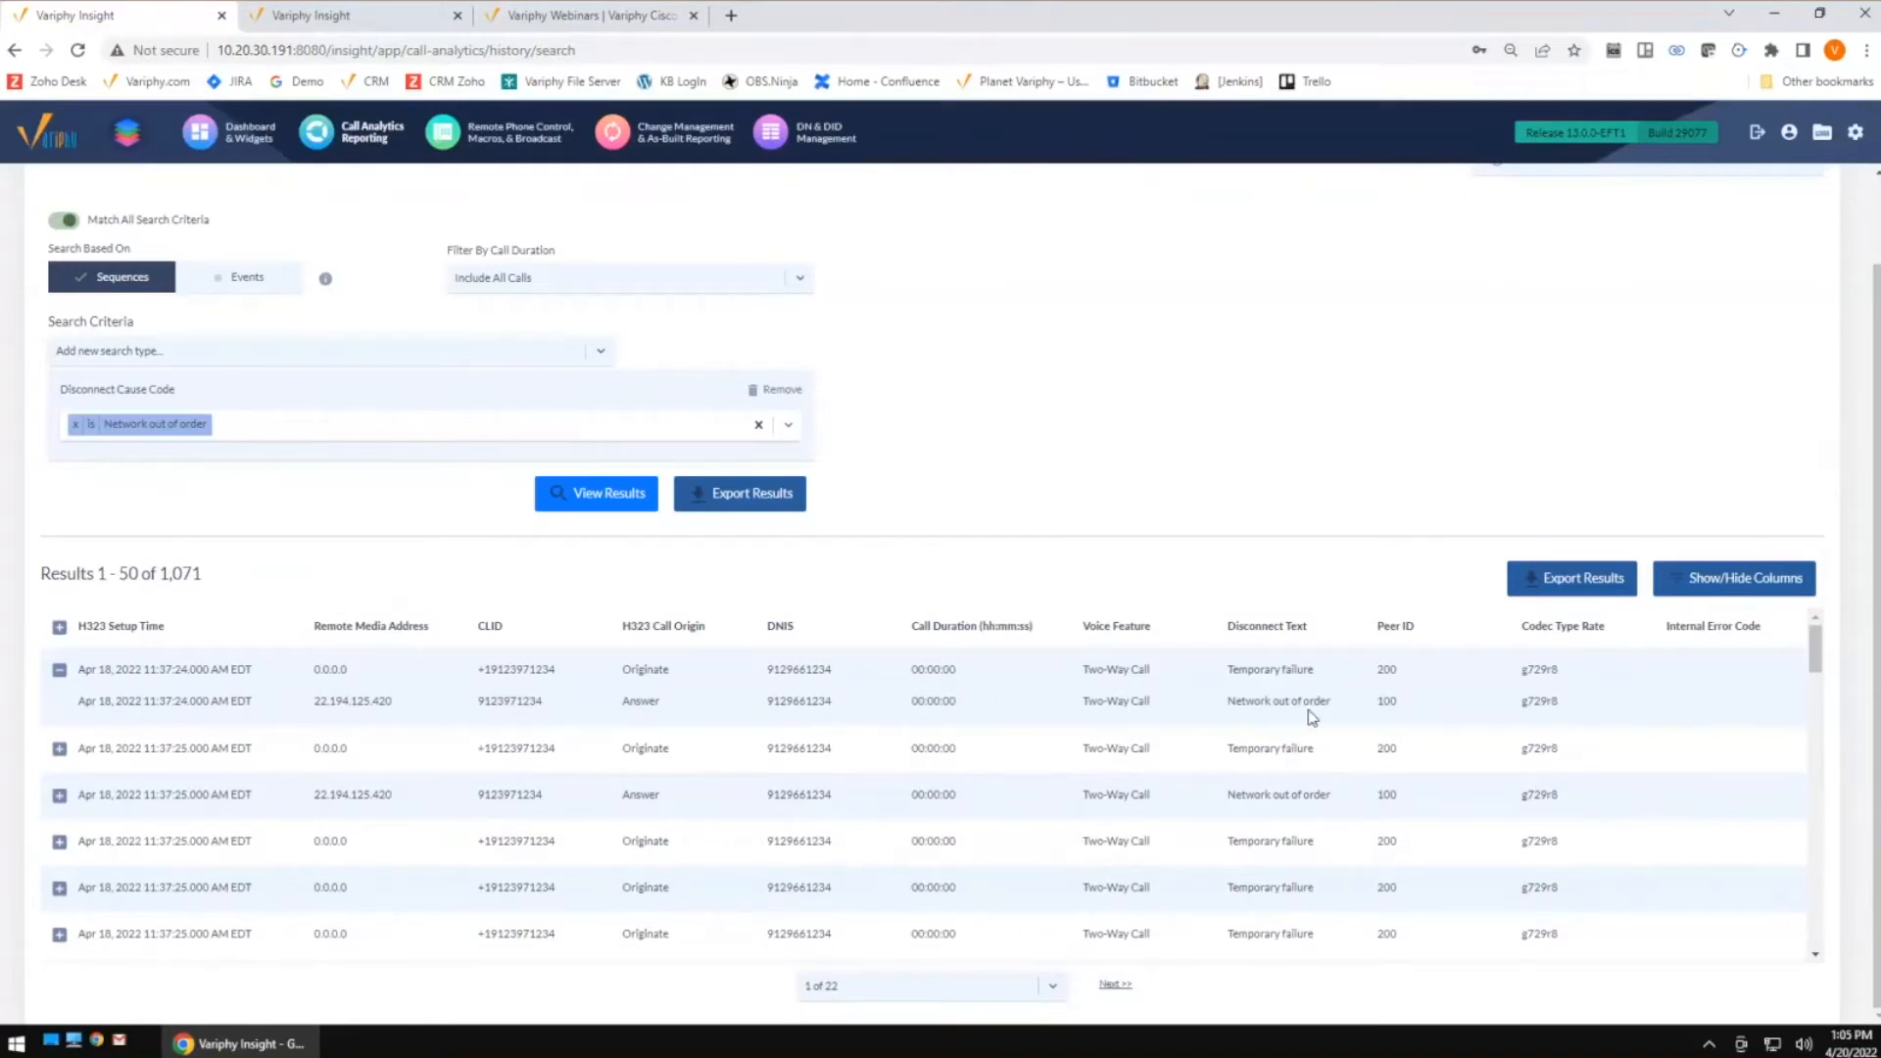
Highlight the disconnect text and peer ID of the expanded call legs, and open the dashboard
drag(1330, 703, 1222, 674)
drag(1569, 705, 1515, 709)
click(249, 131)
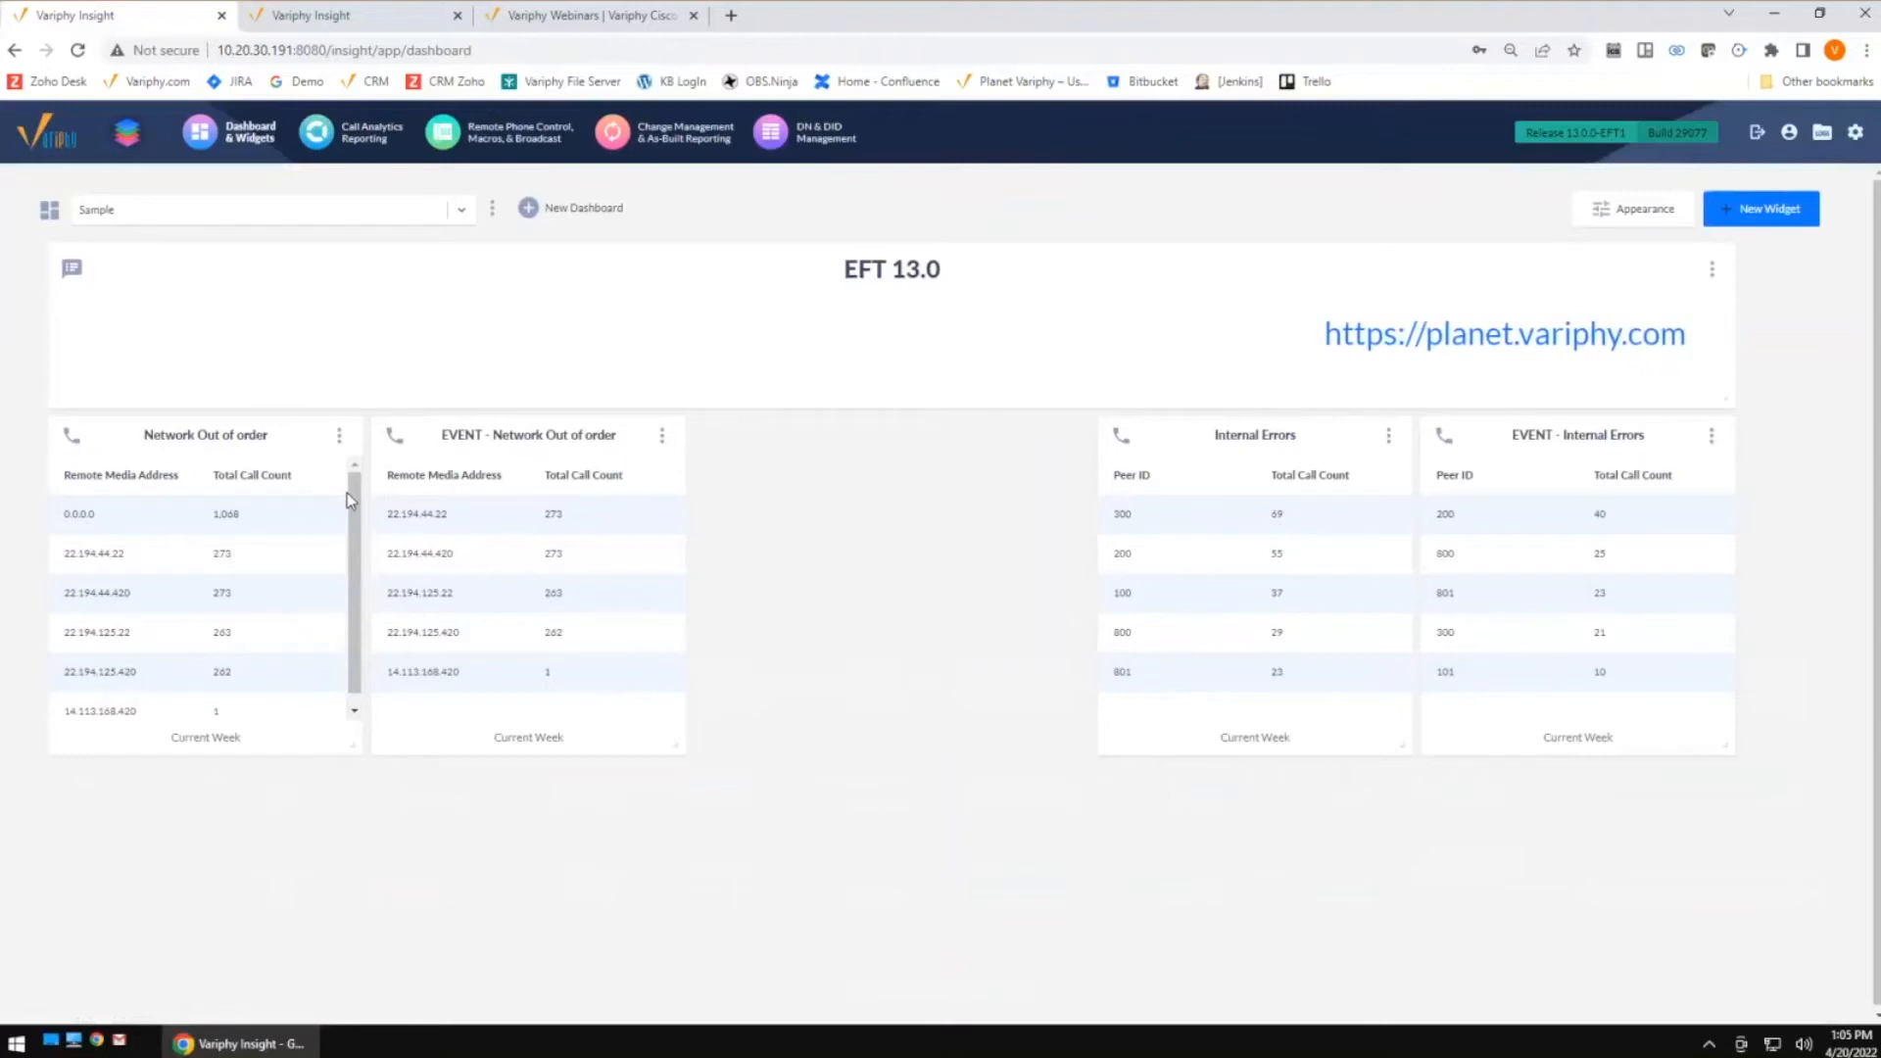
Examine the remote media addresses and total call counts in the Network Out of order widget
double_click(124, 554)
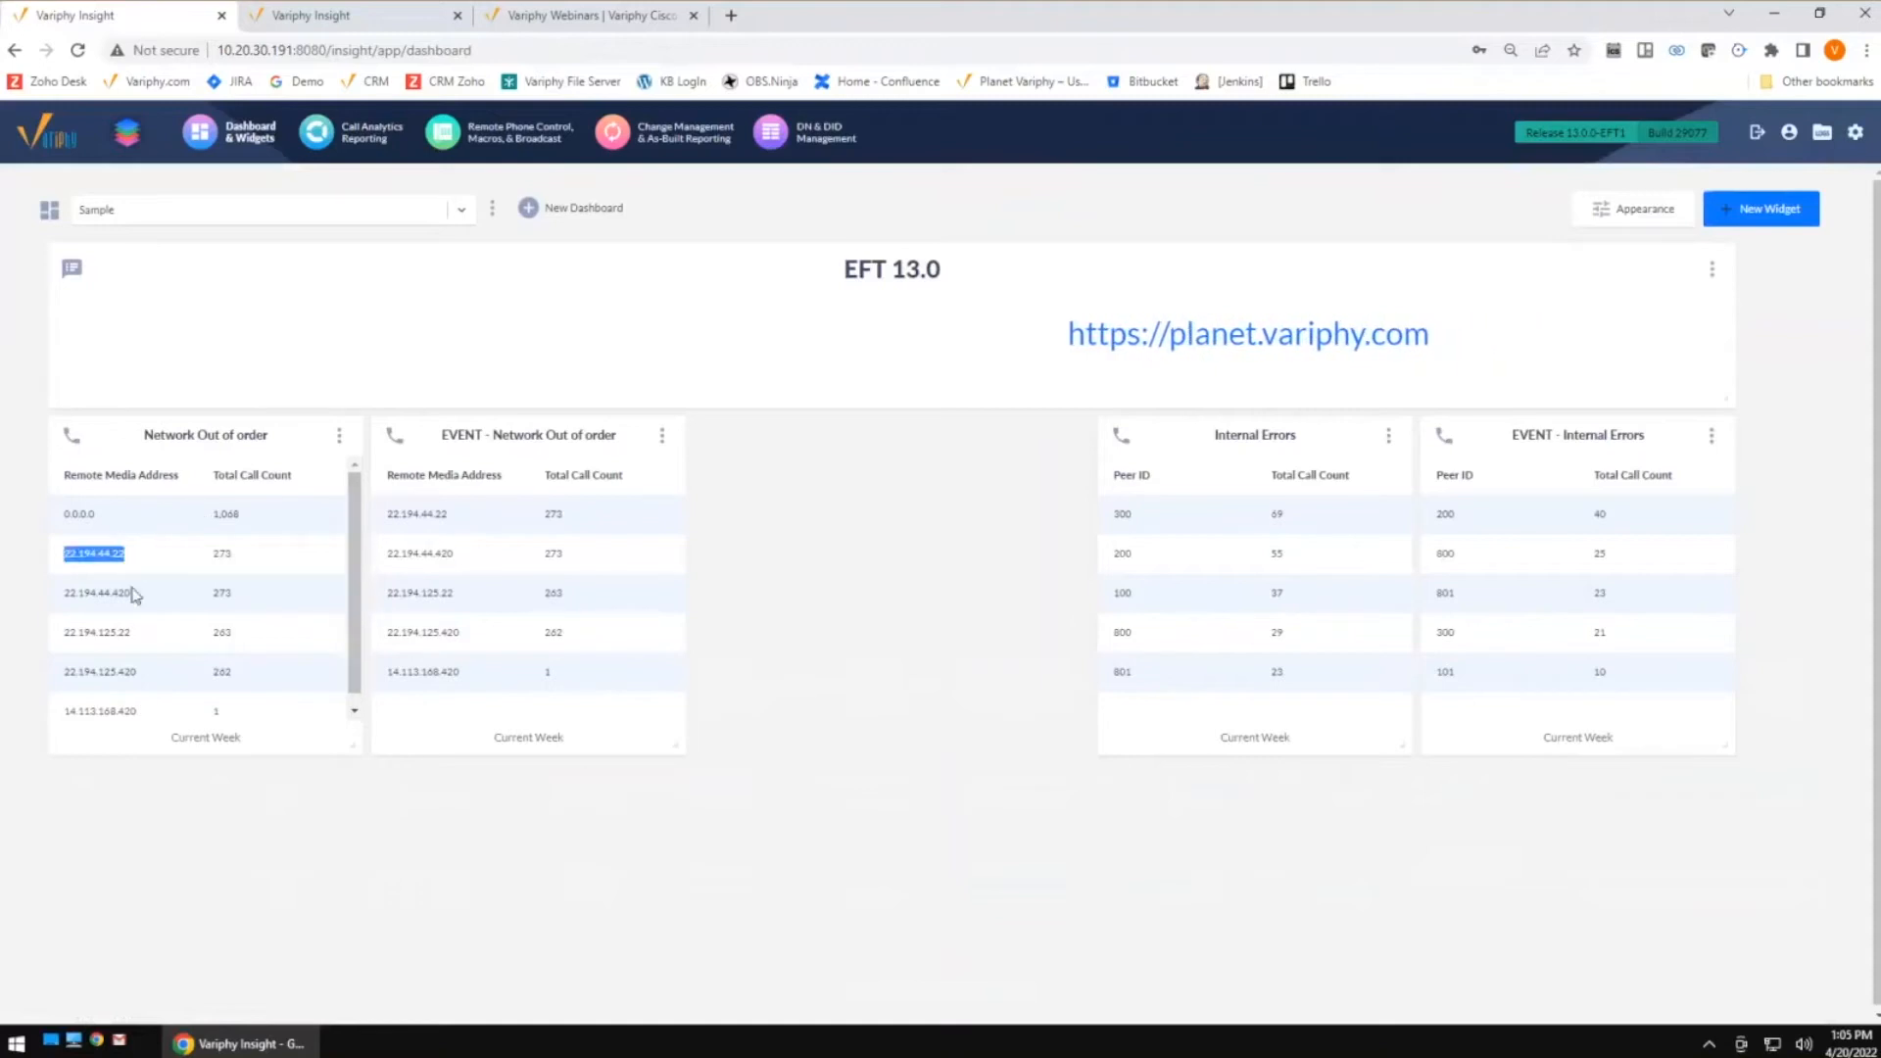
drag(135, 595, 50, 605)
click(128, 634)
double_click(131, 635)
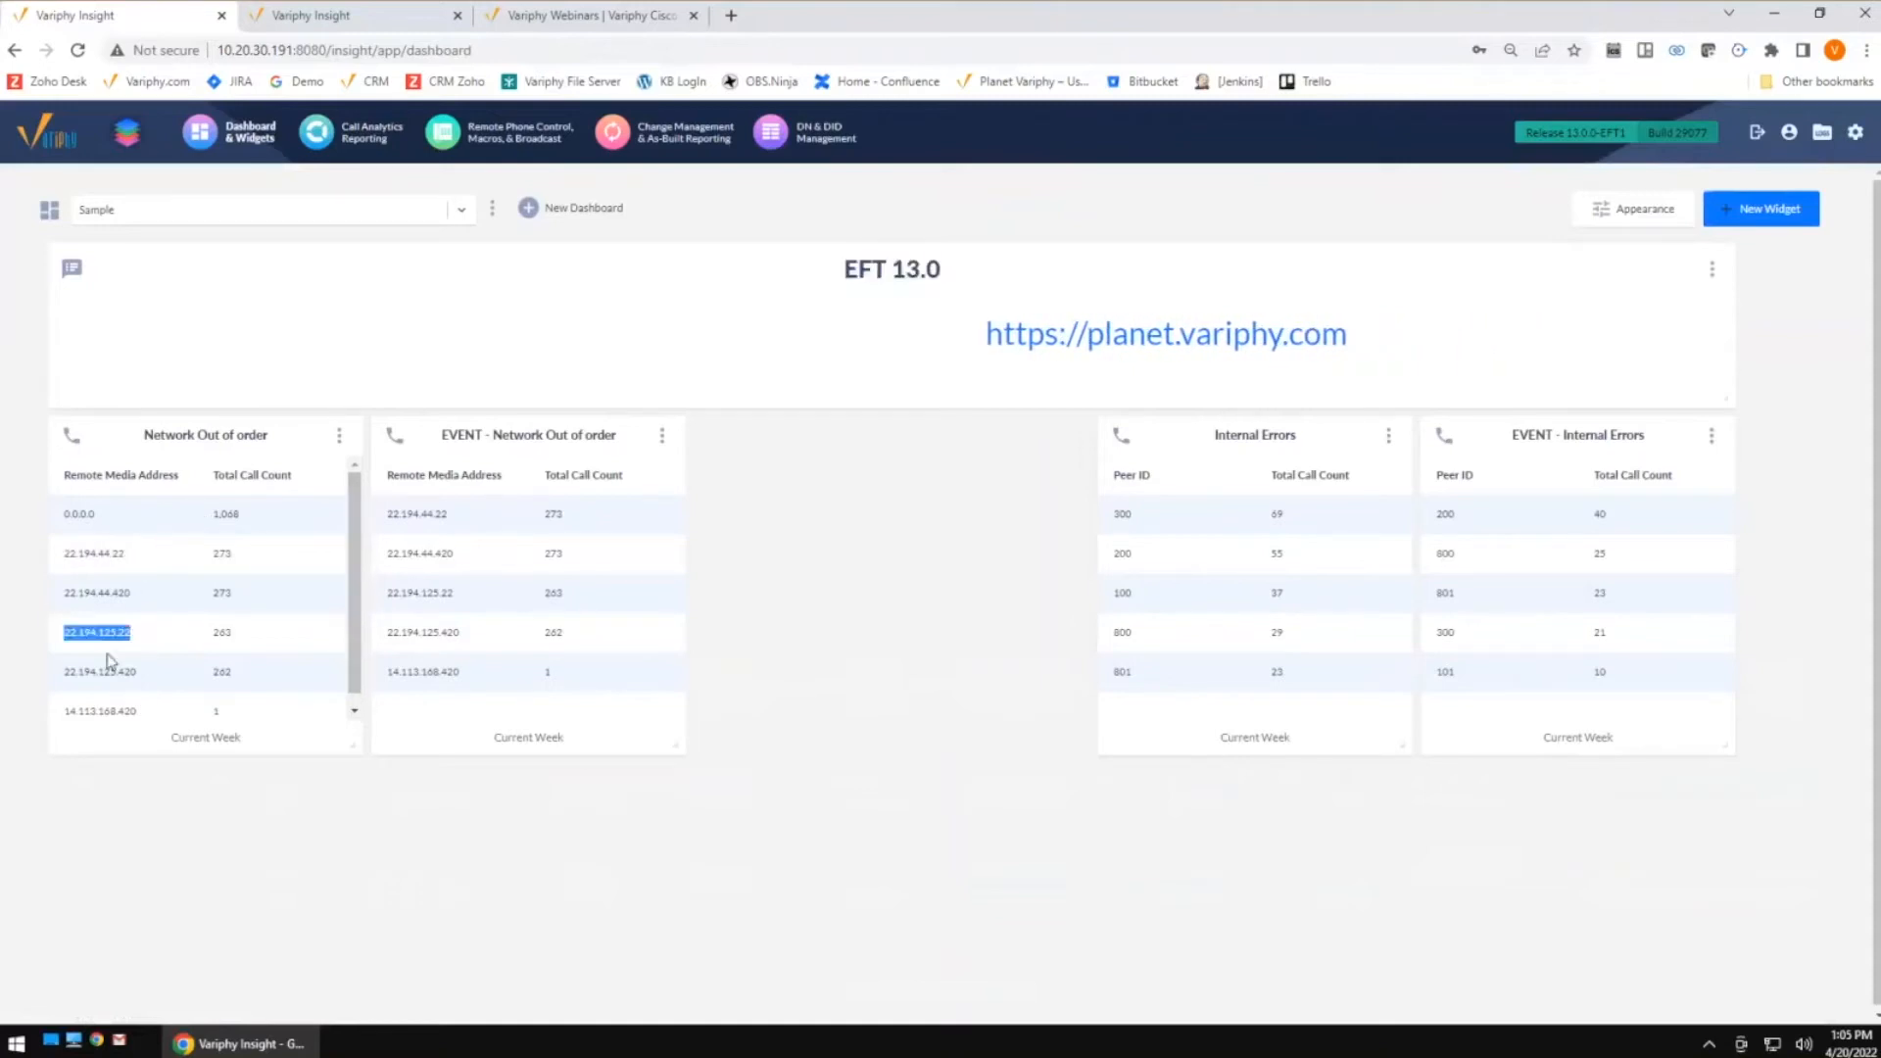
drag(138, 715, 47, 718)
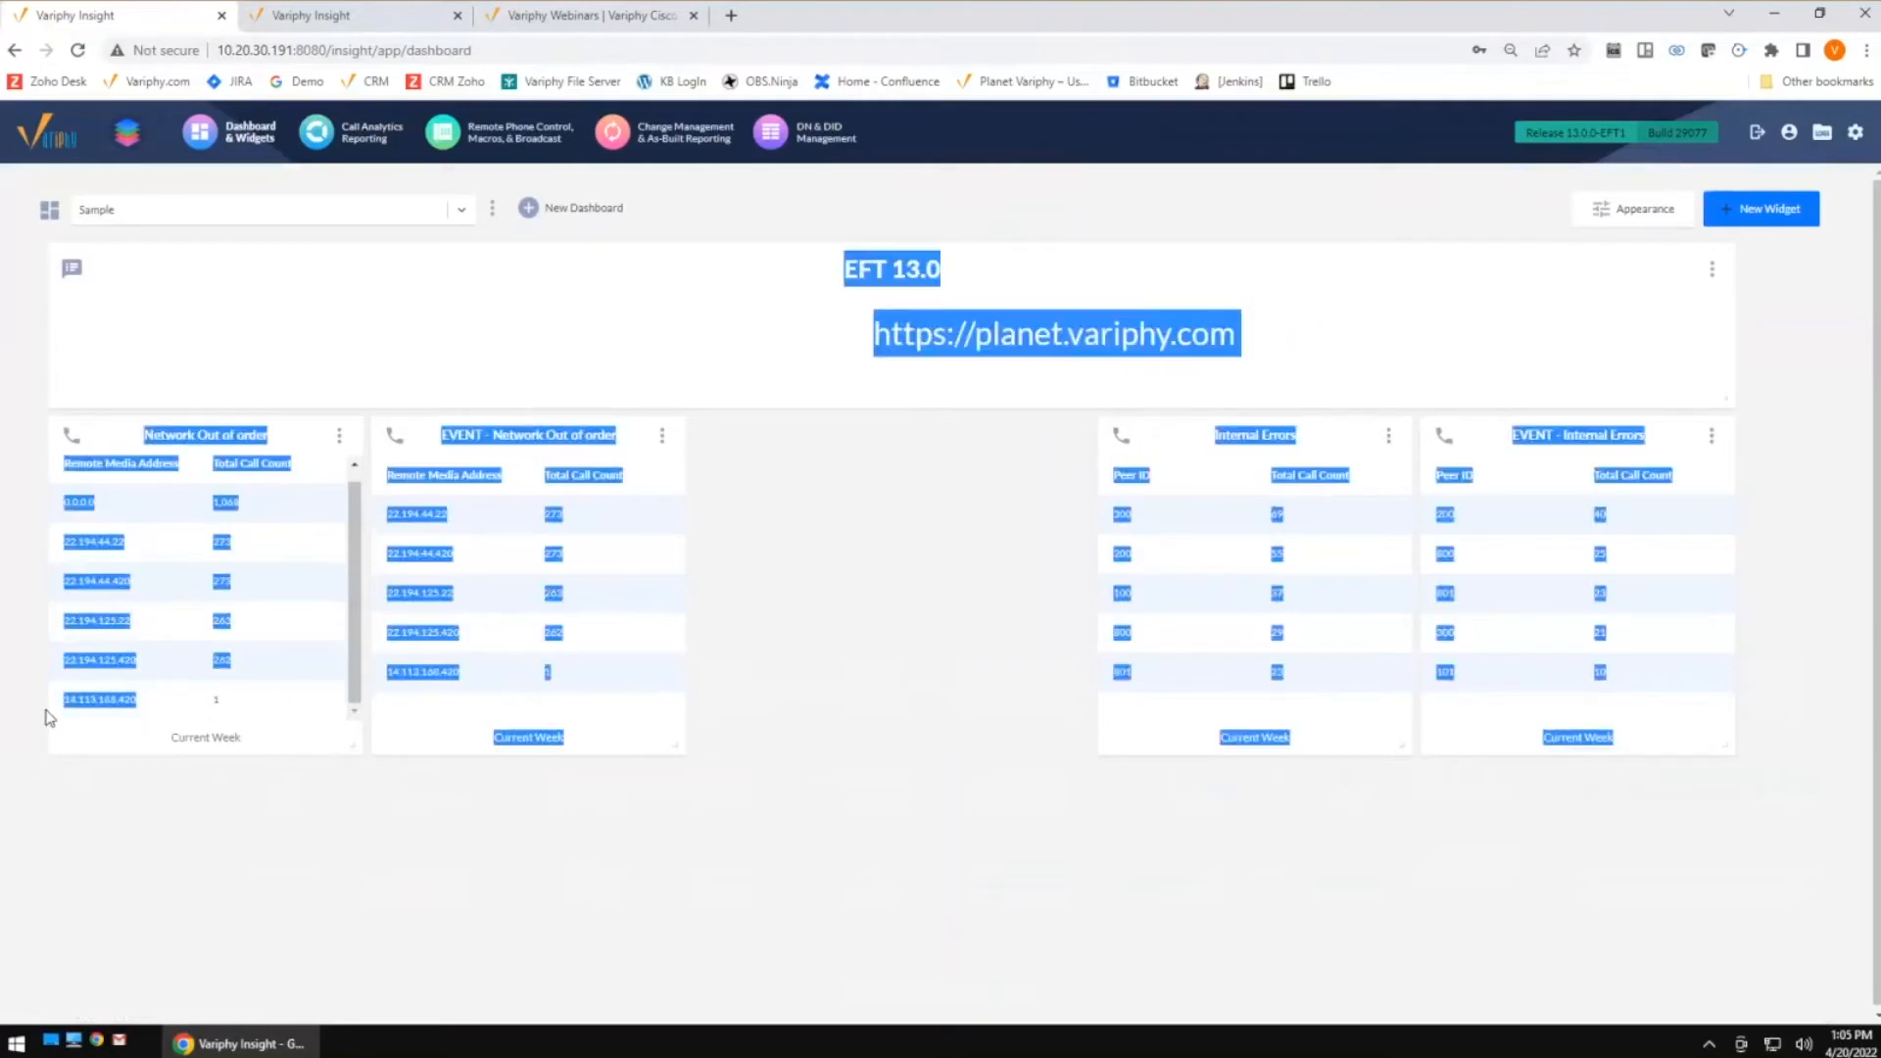
click(228, 465)
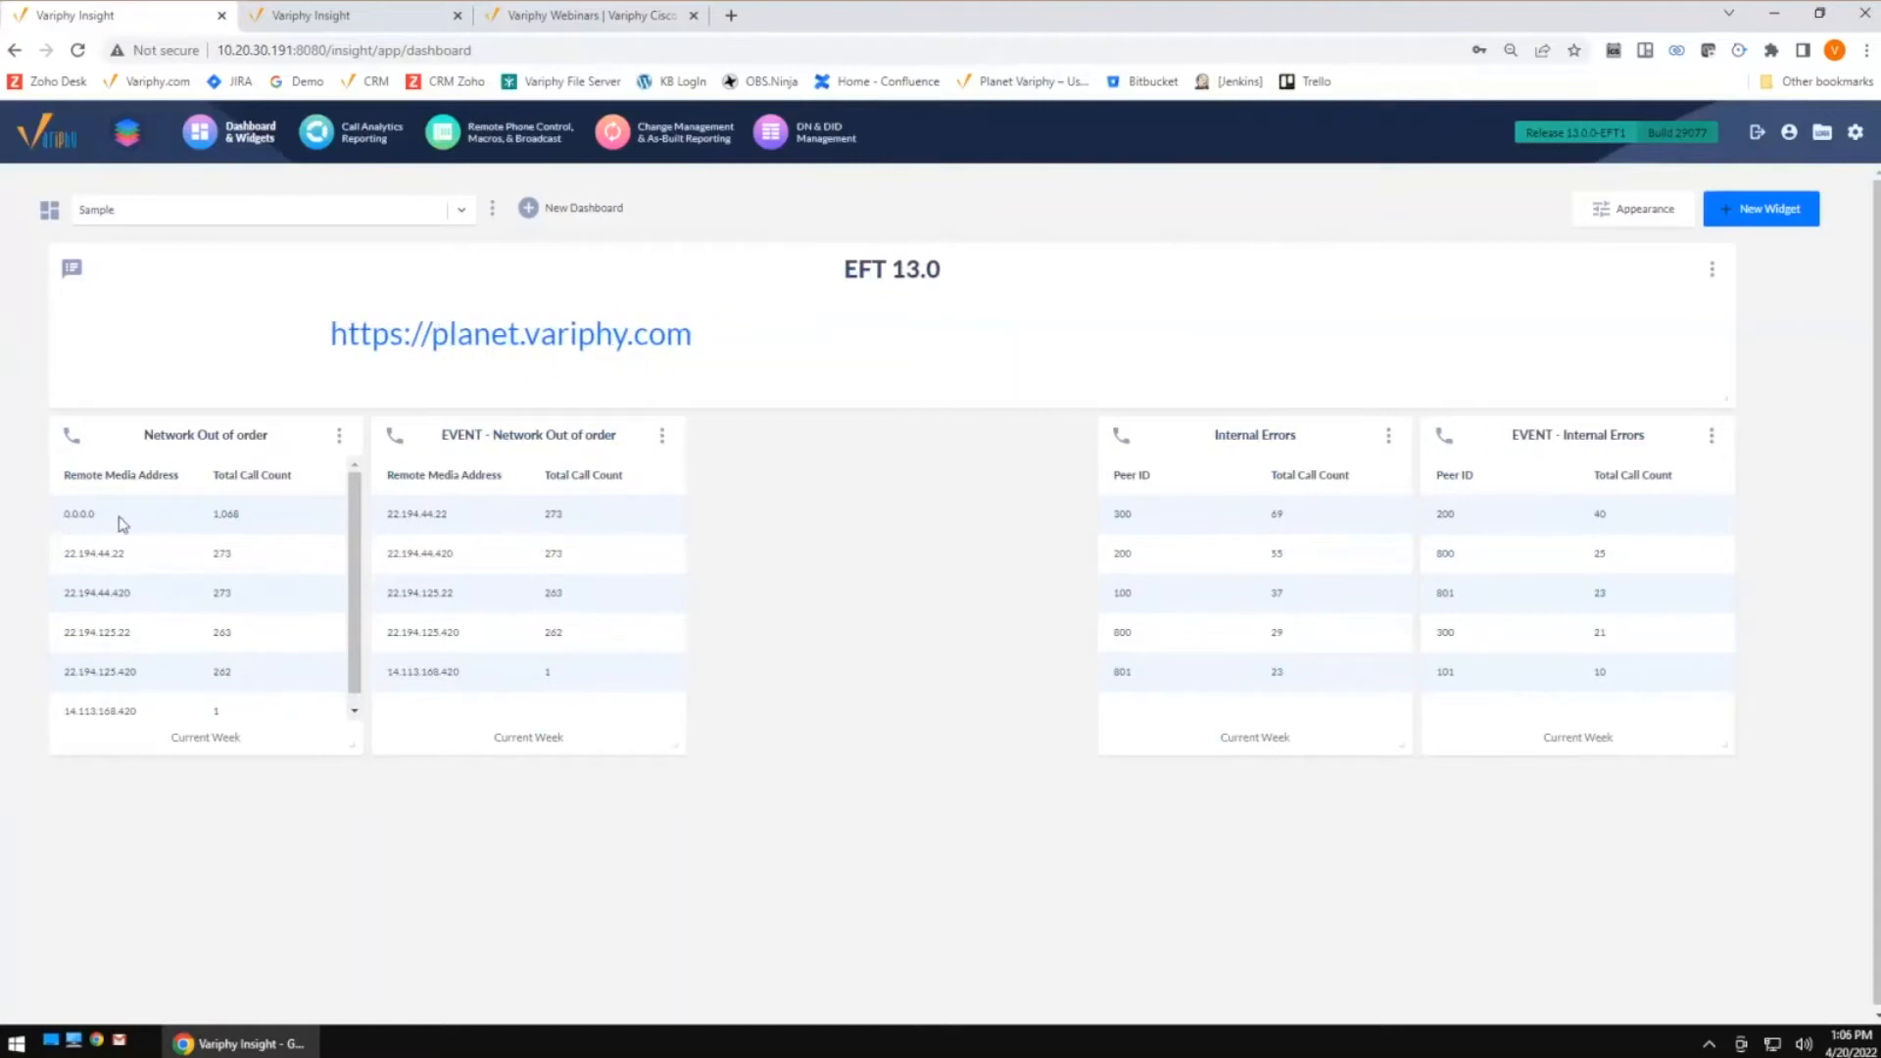
drag(62, 514, 123, 525)
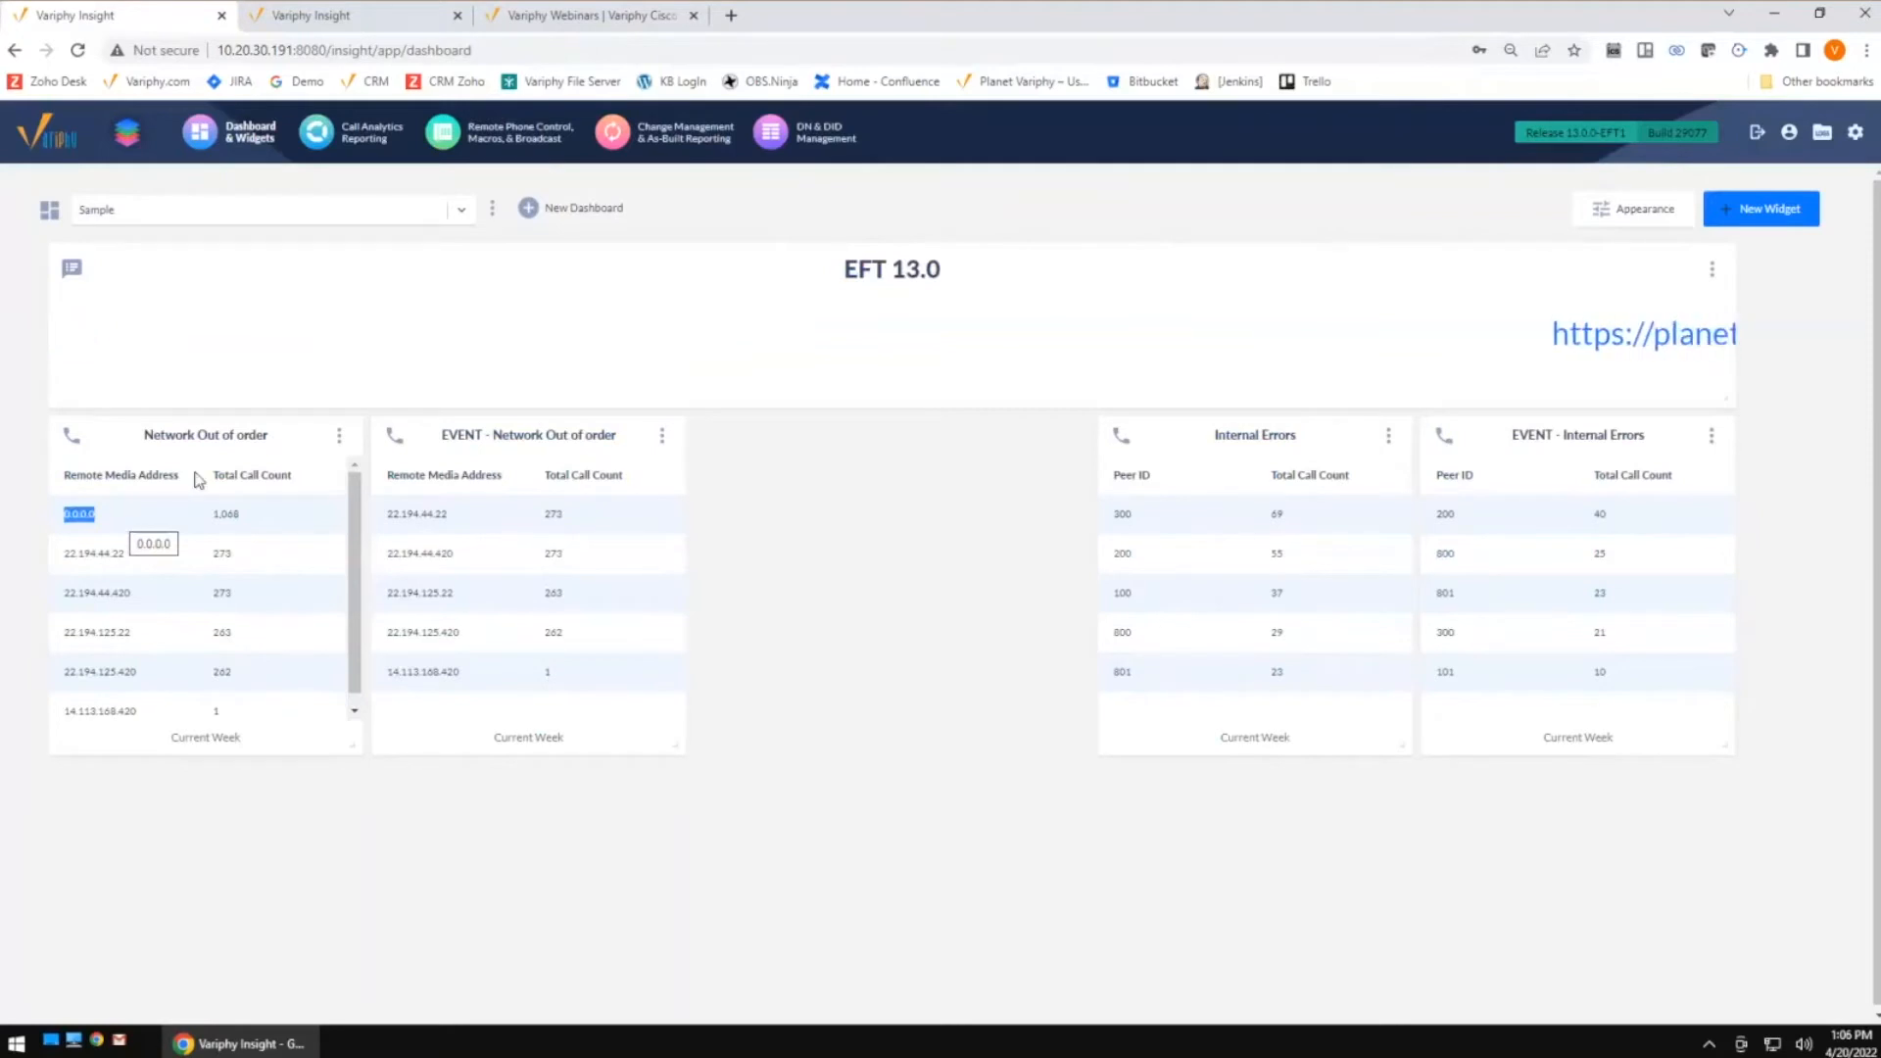
Open the call history search behind the Network out of order widget and scroll to the results
click(567, 533)
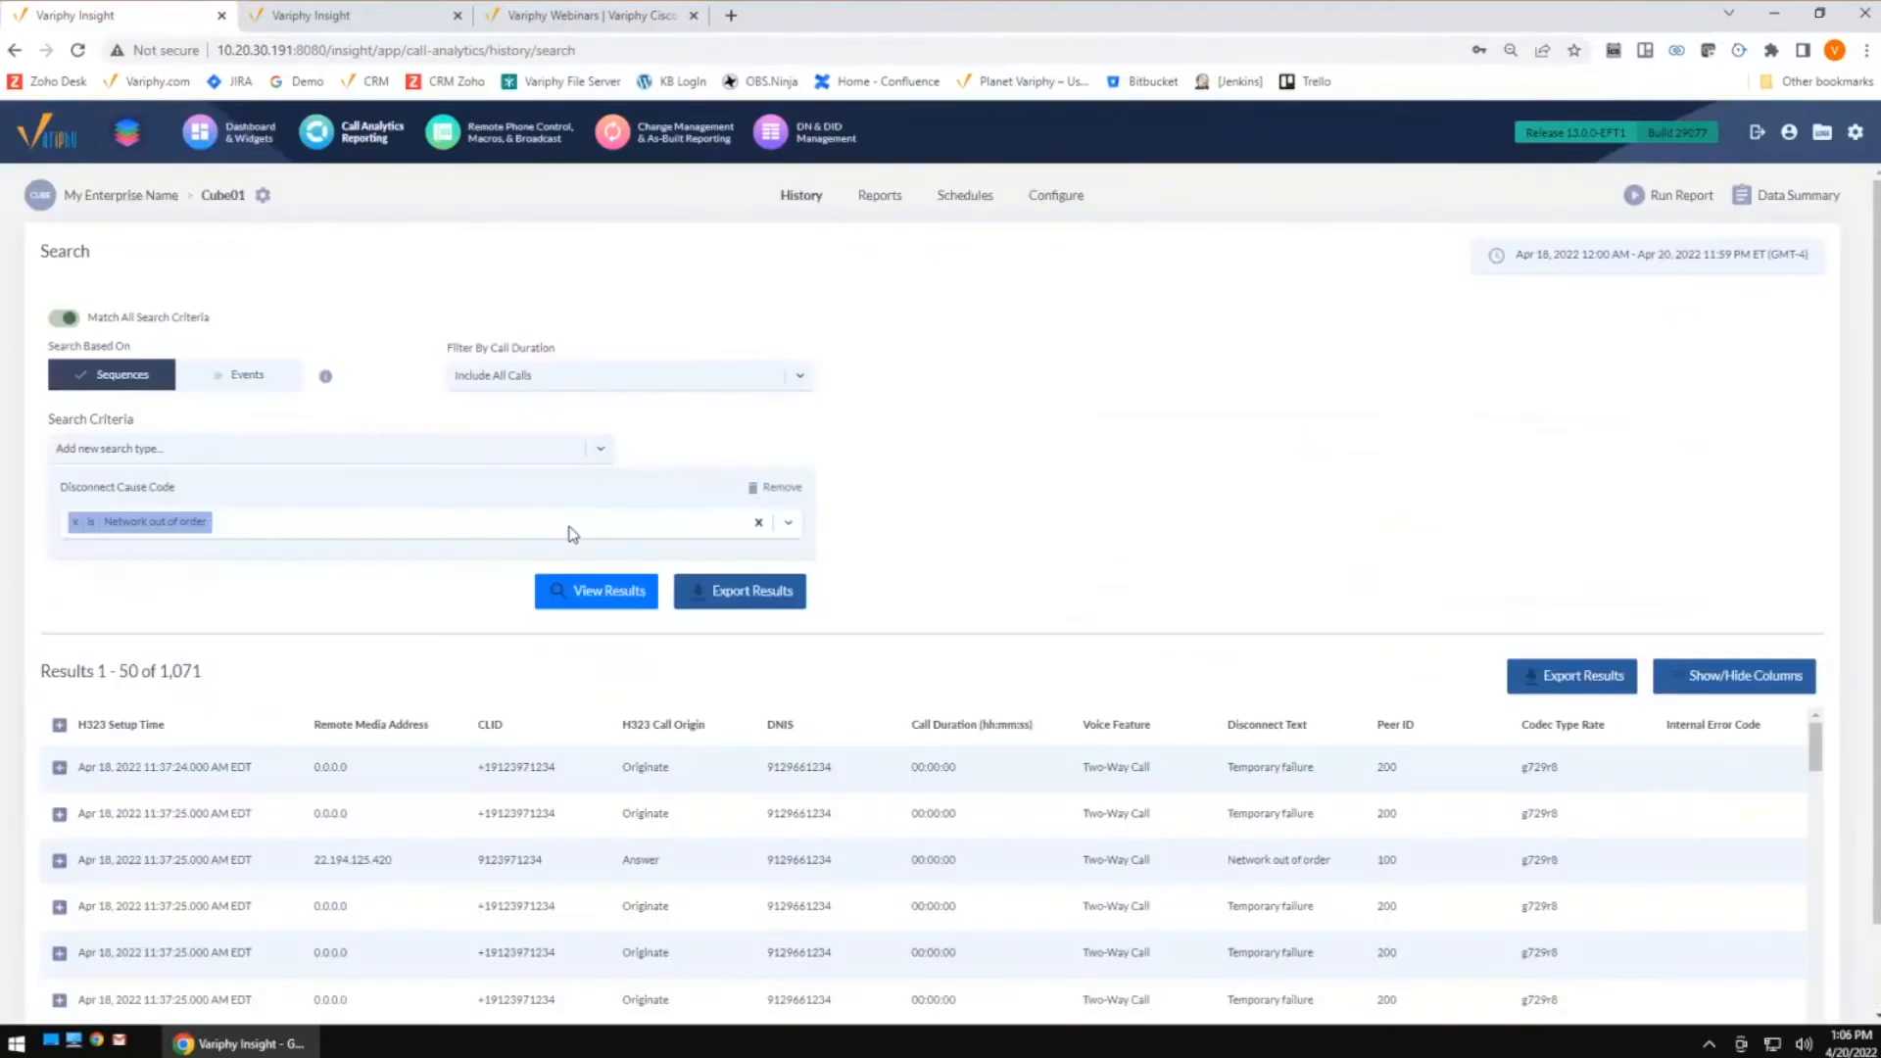
double_click(323, 767)
drag(1315, 772, 1216, 781)
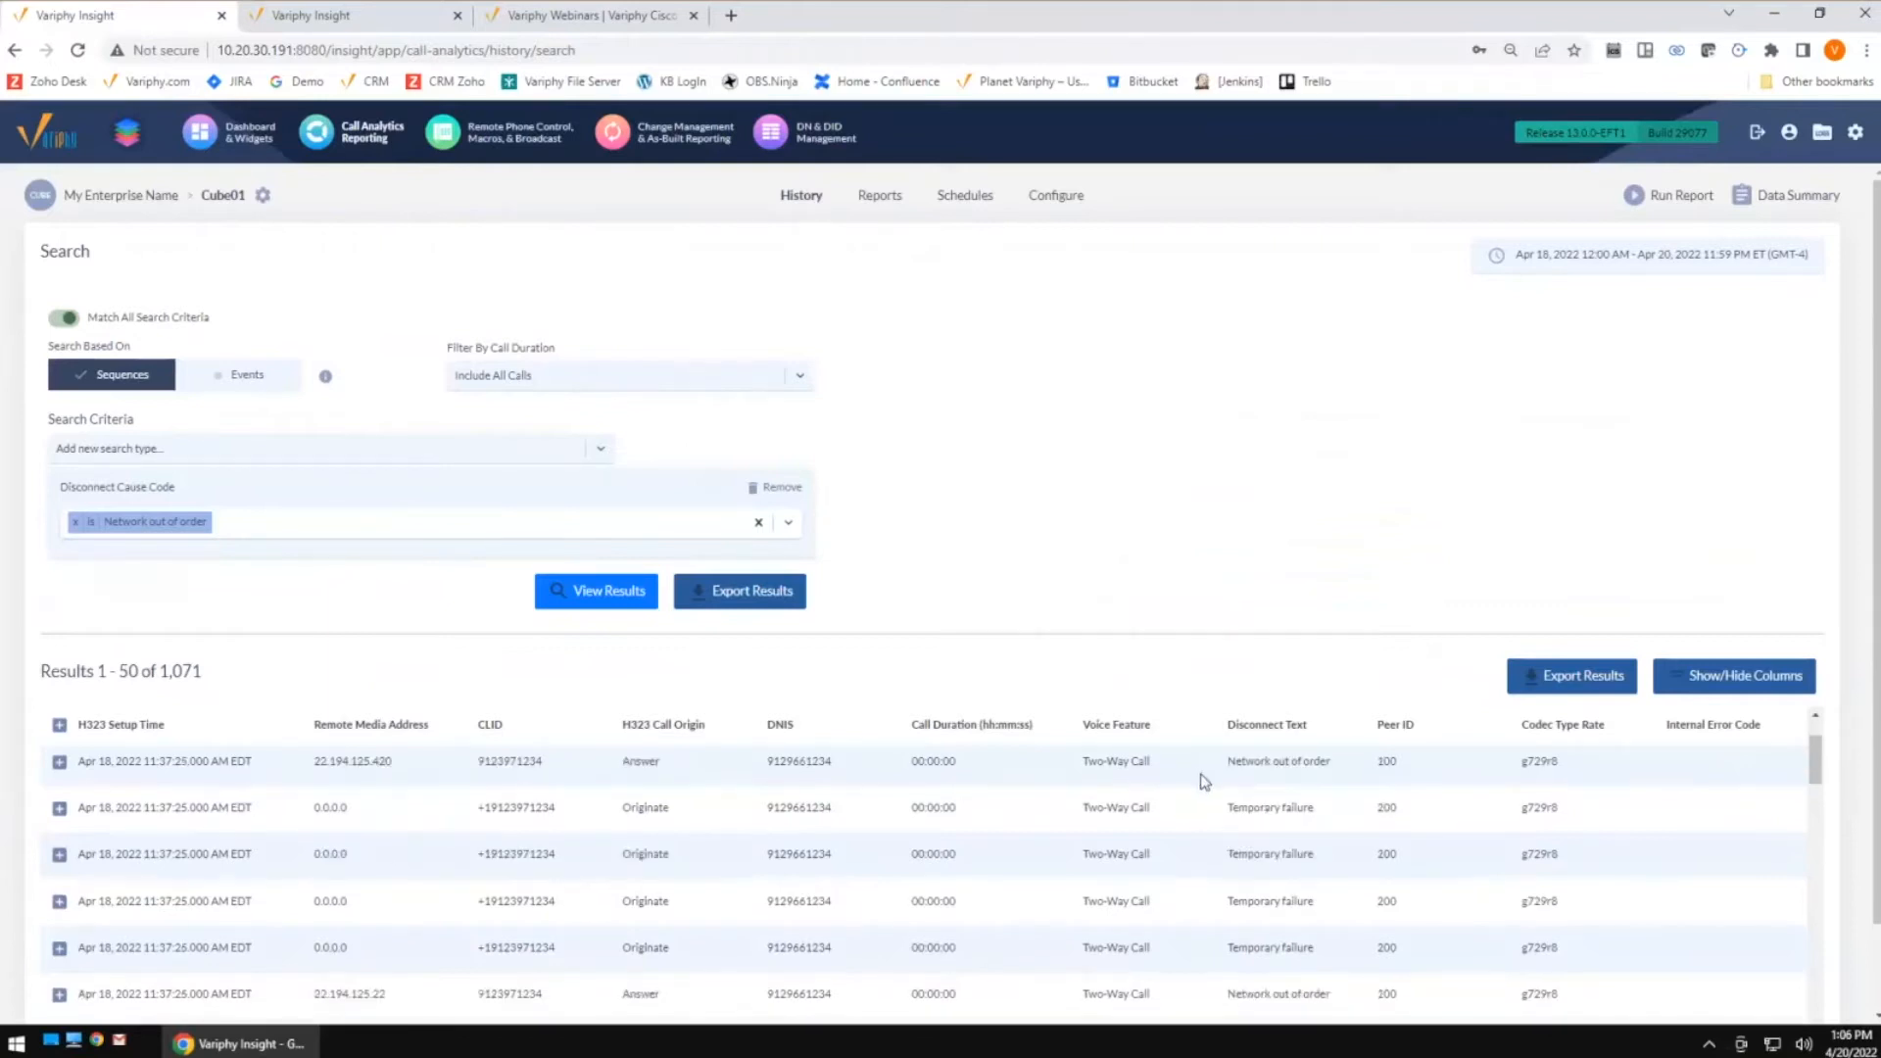
scroll(1382, 882, down, 1)
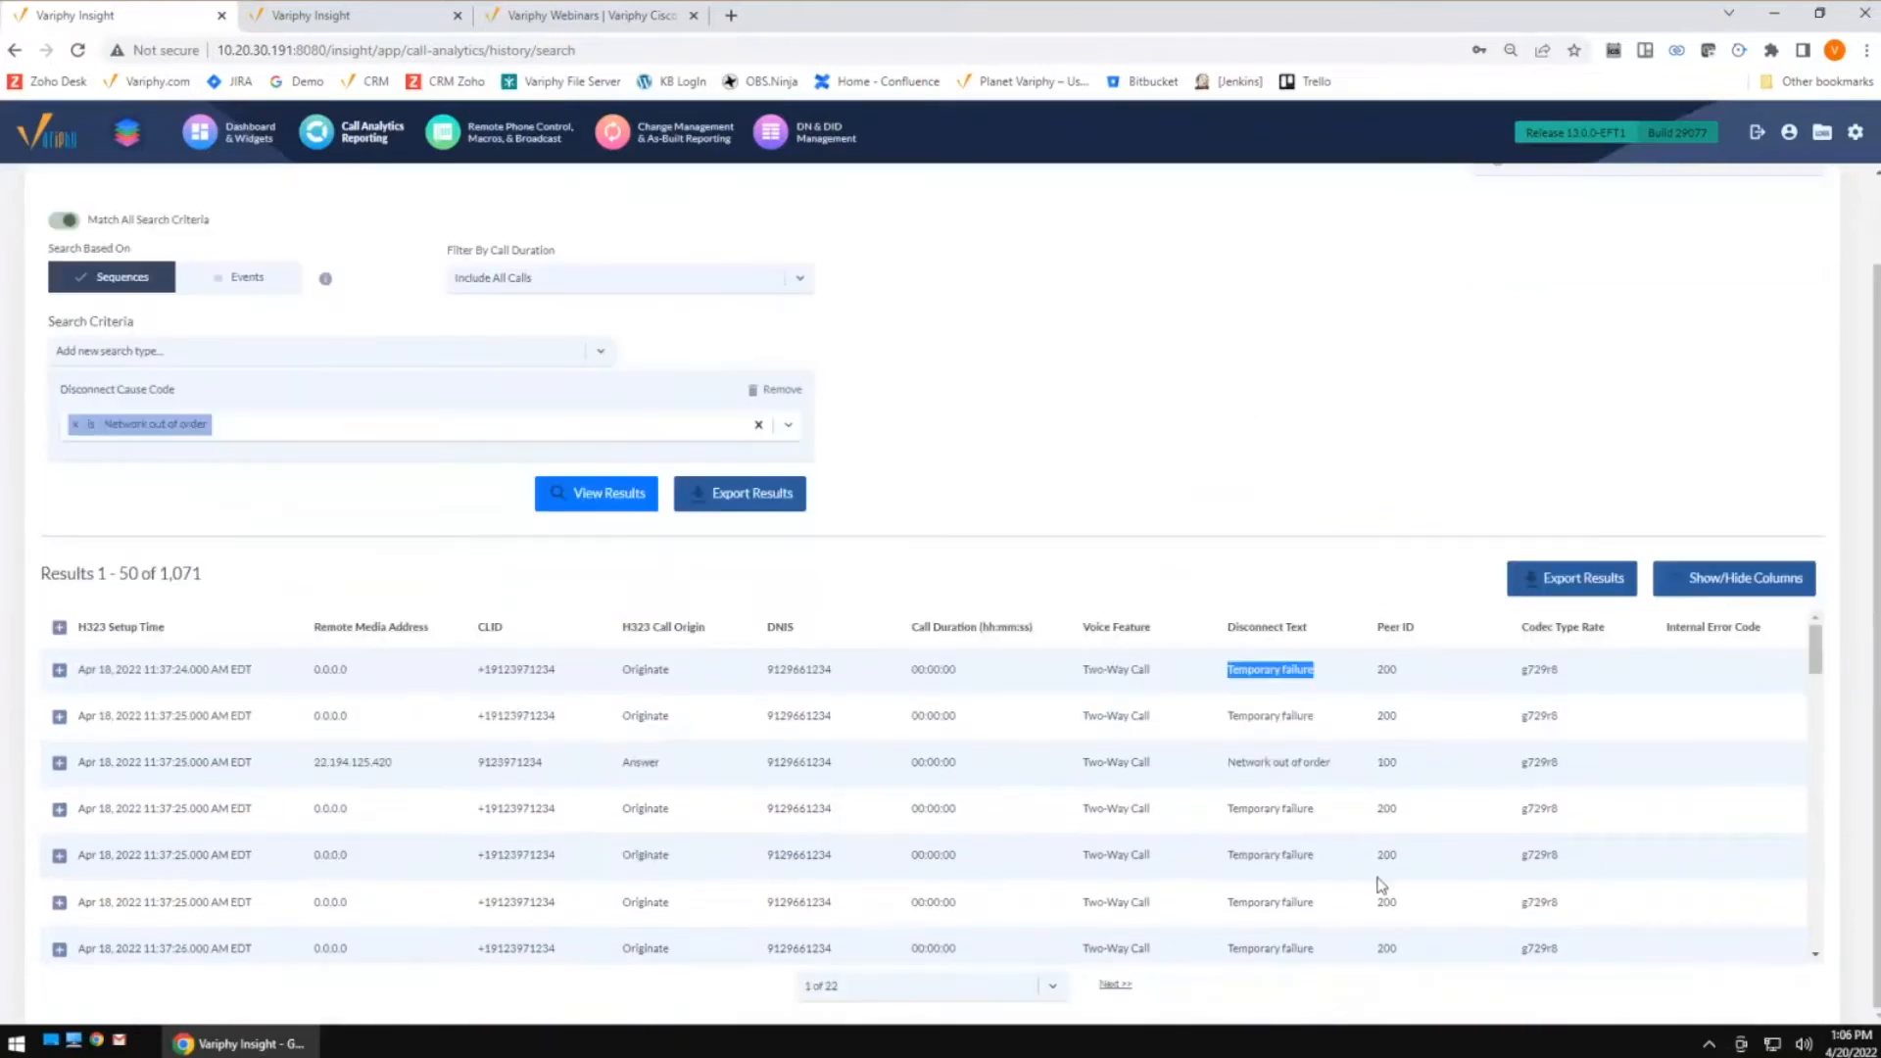
Expand the first call sequence and compare its legs' disconnect text, peer ID and remote media address
click(58, 672)
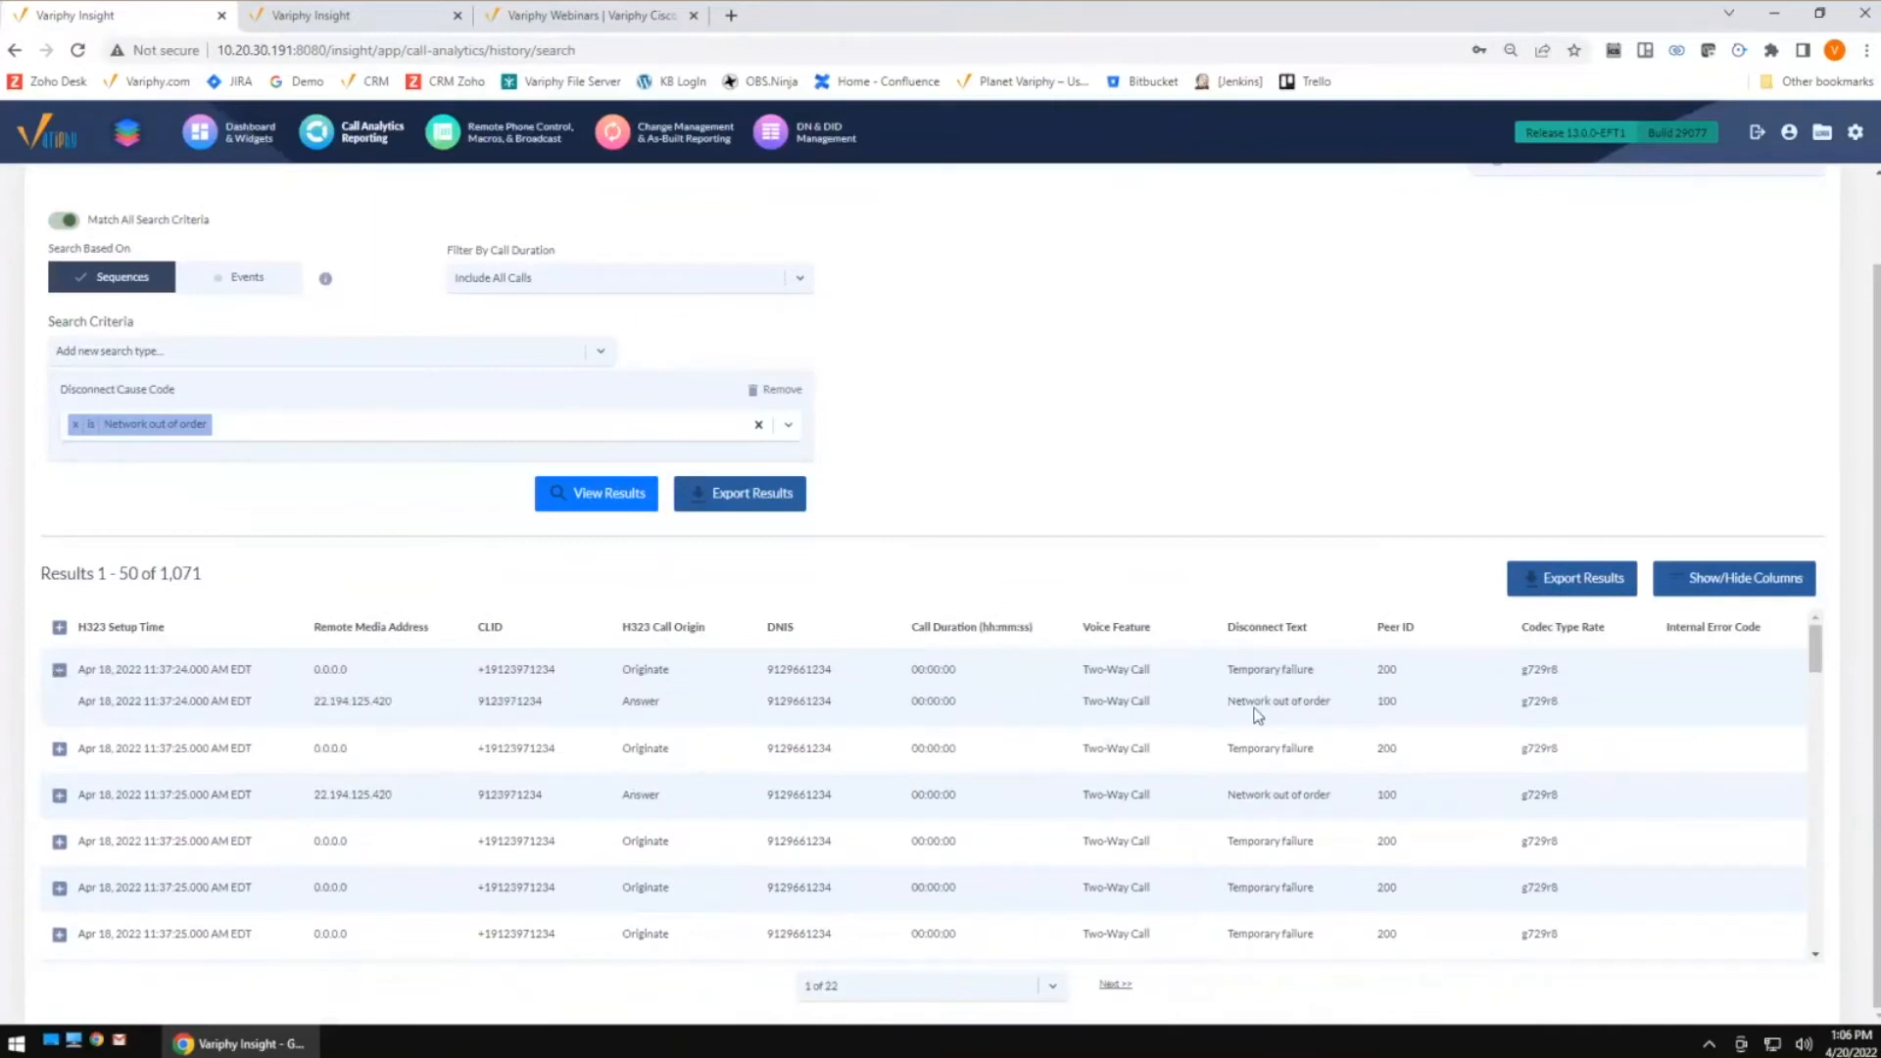
drag(1331, 705, 1229, 702)
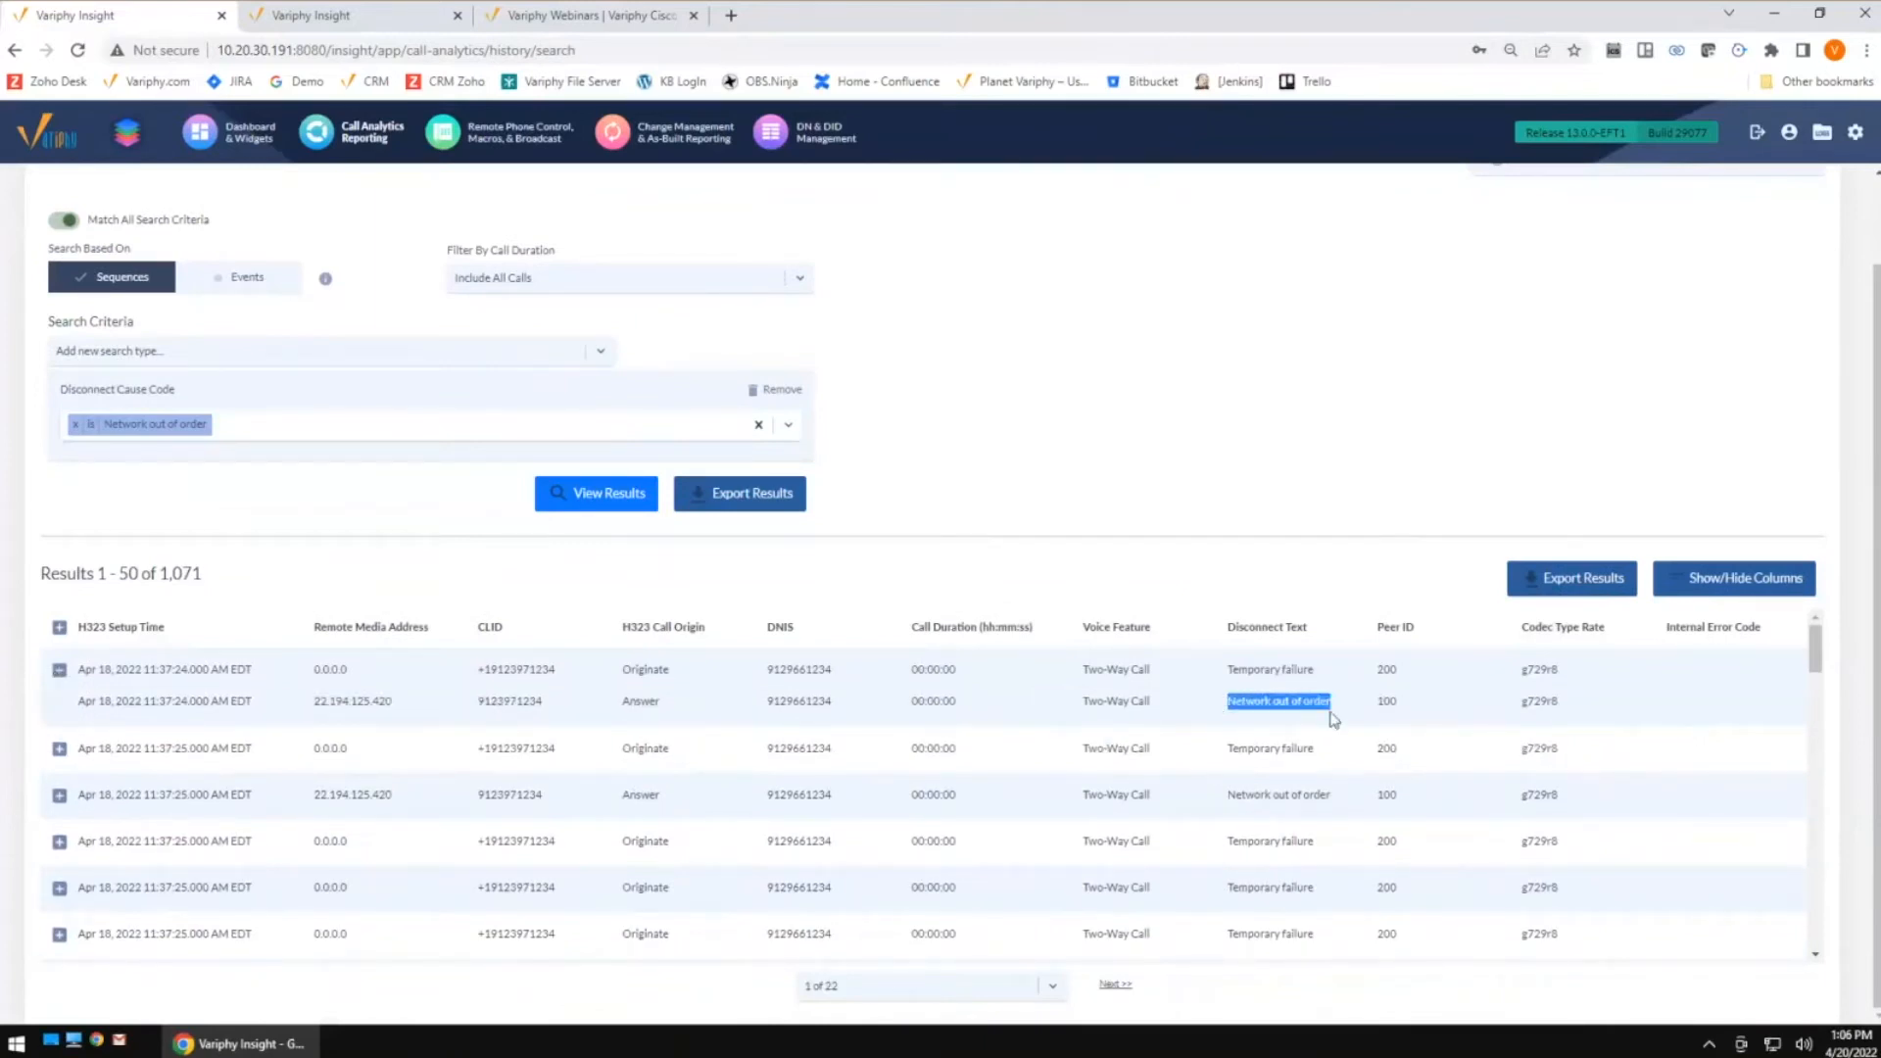
drag(1399, 701, 1371, 712)
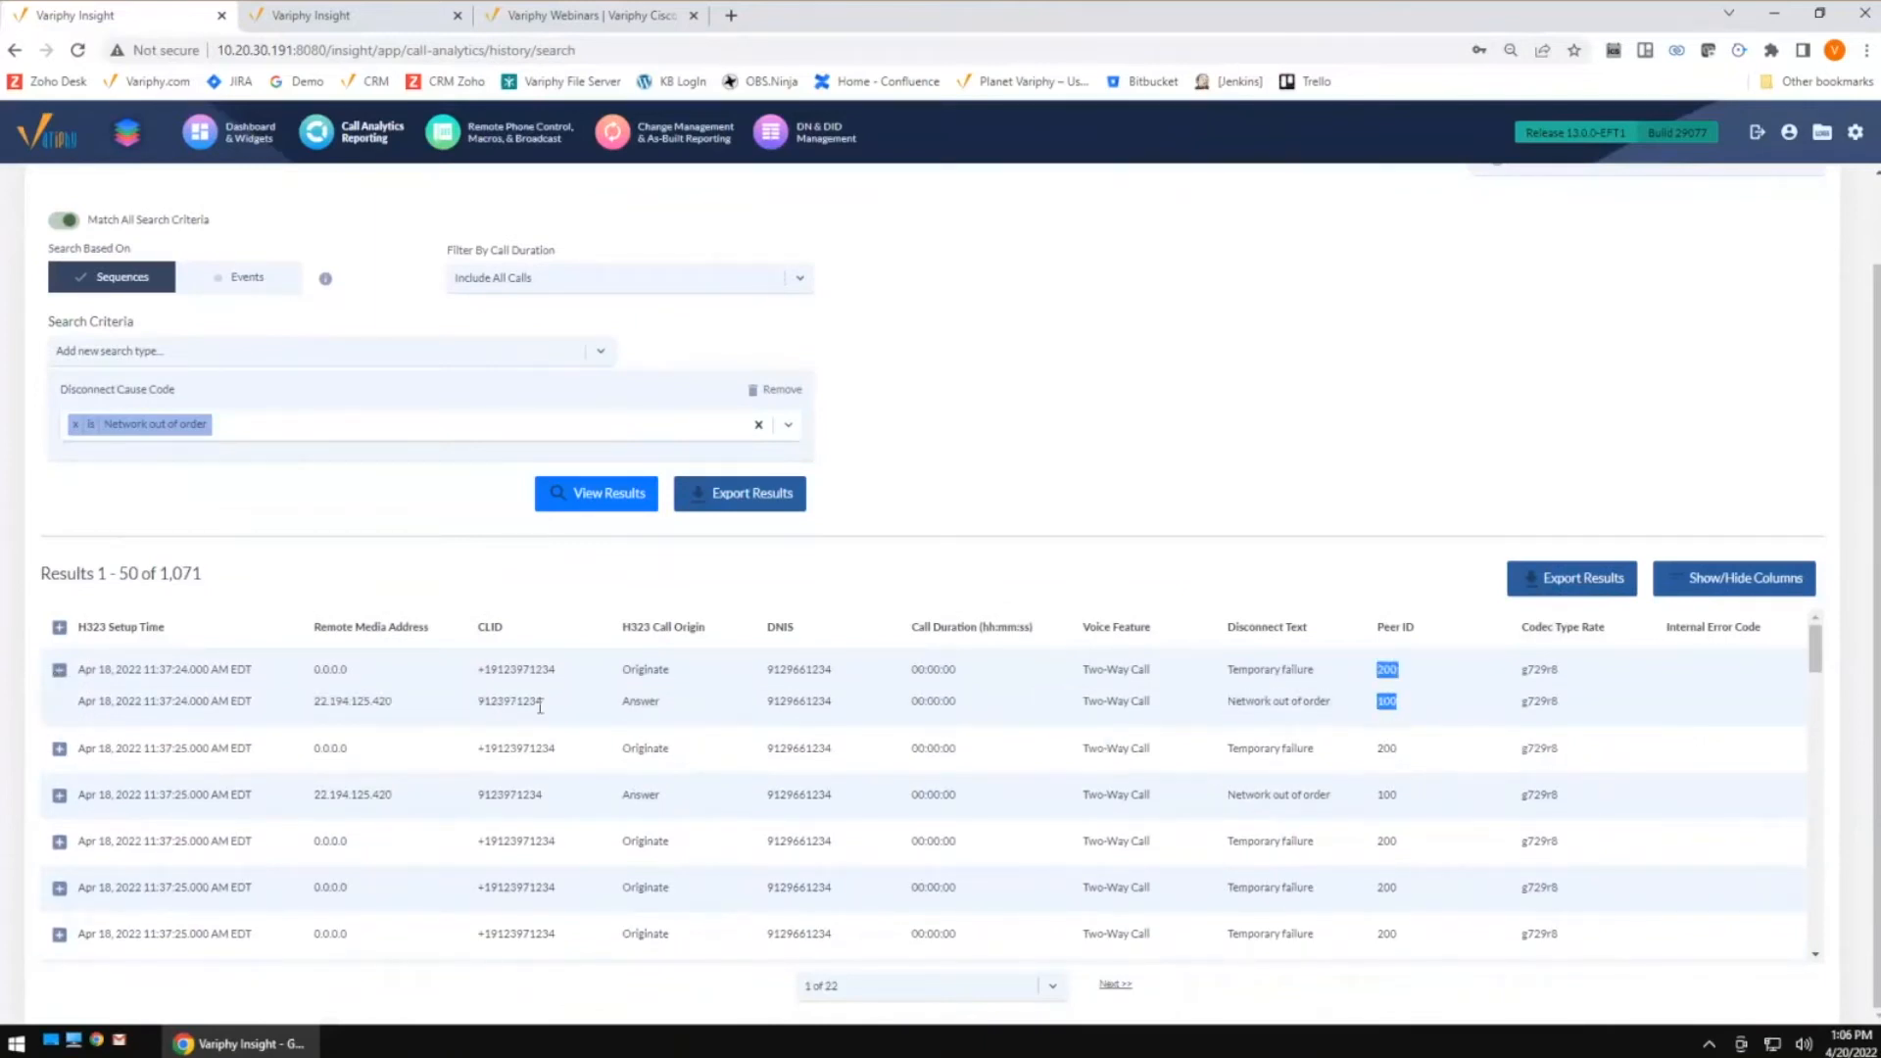
drag(396, 705, 294, 711)
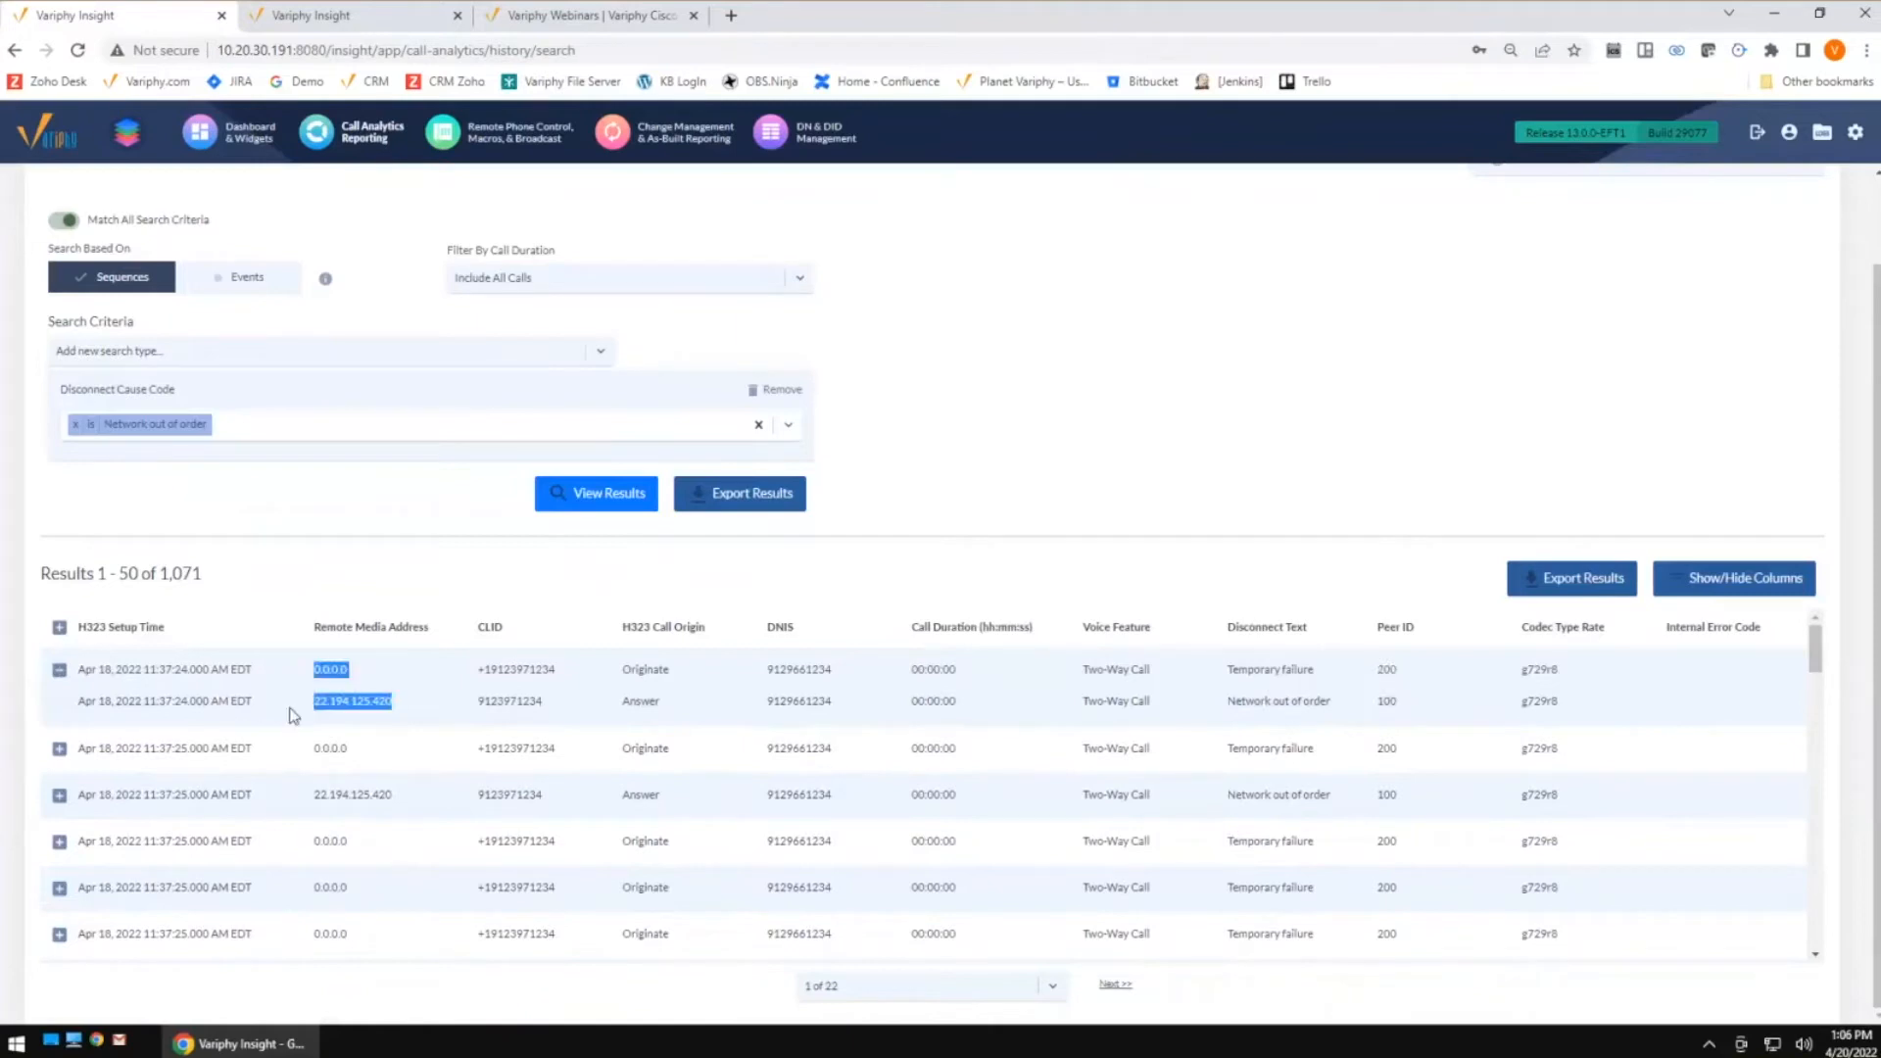
click(599, 715)
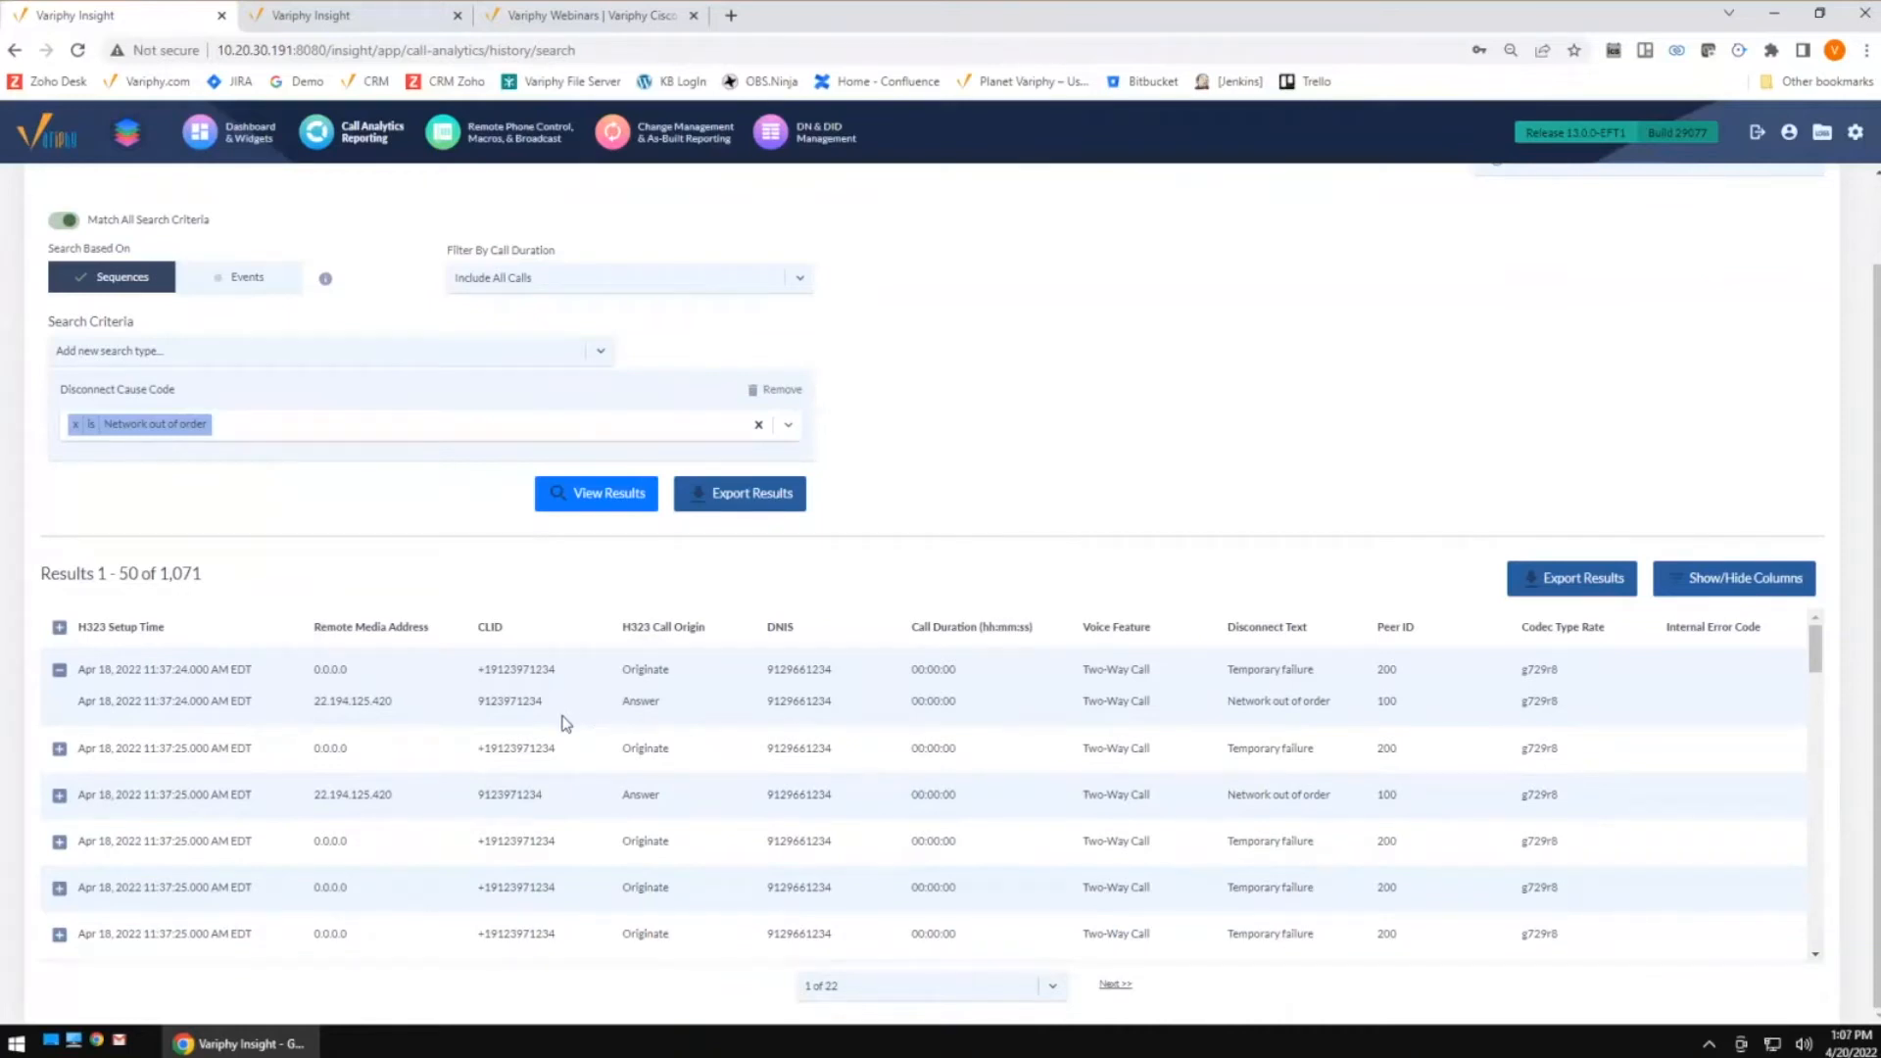
Export the sequence-based results with Grouping Statistics to PDF and open the report at the Peer ID summary
click(736, 495)
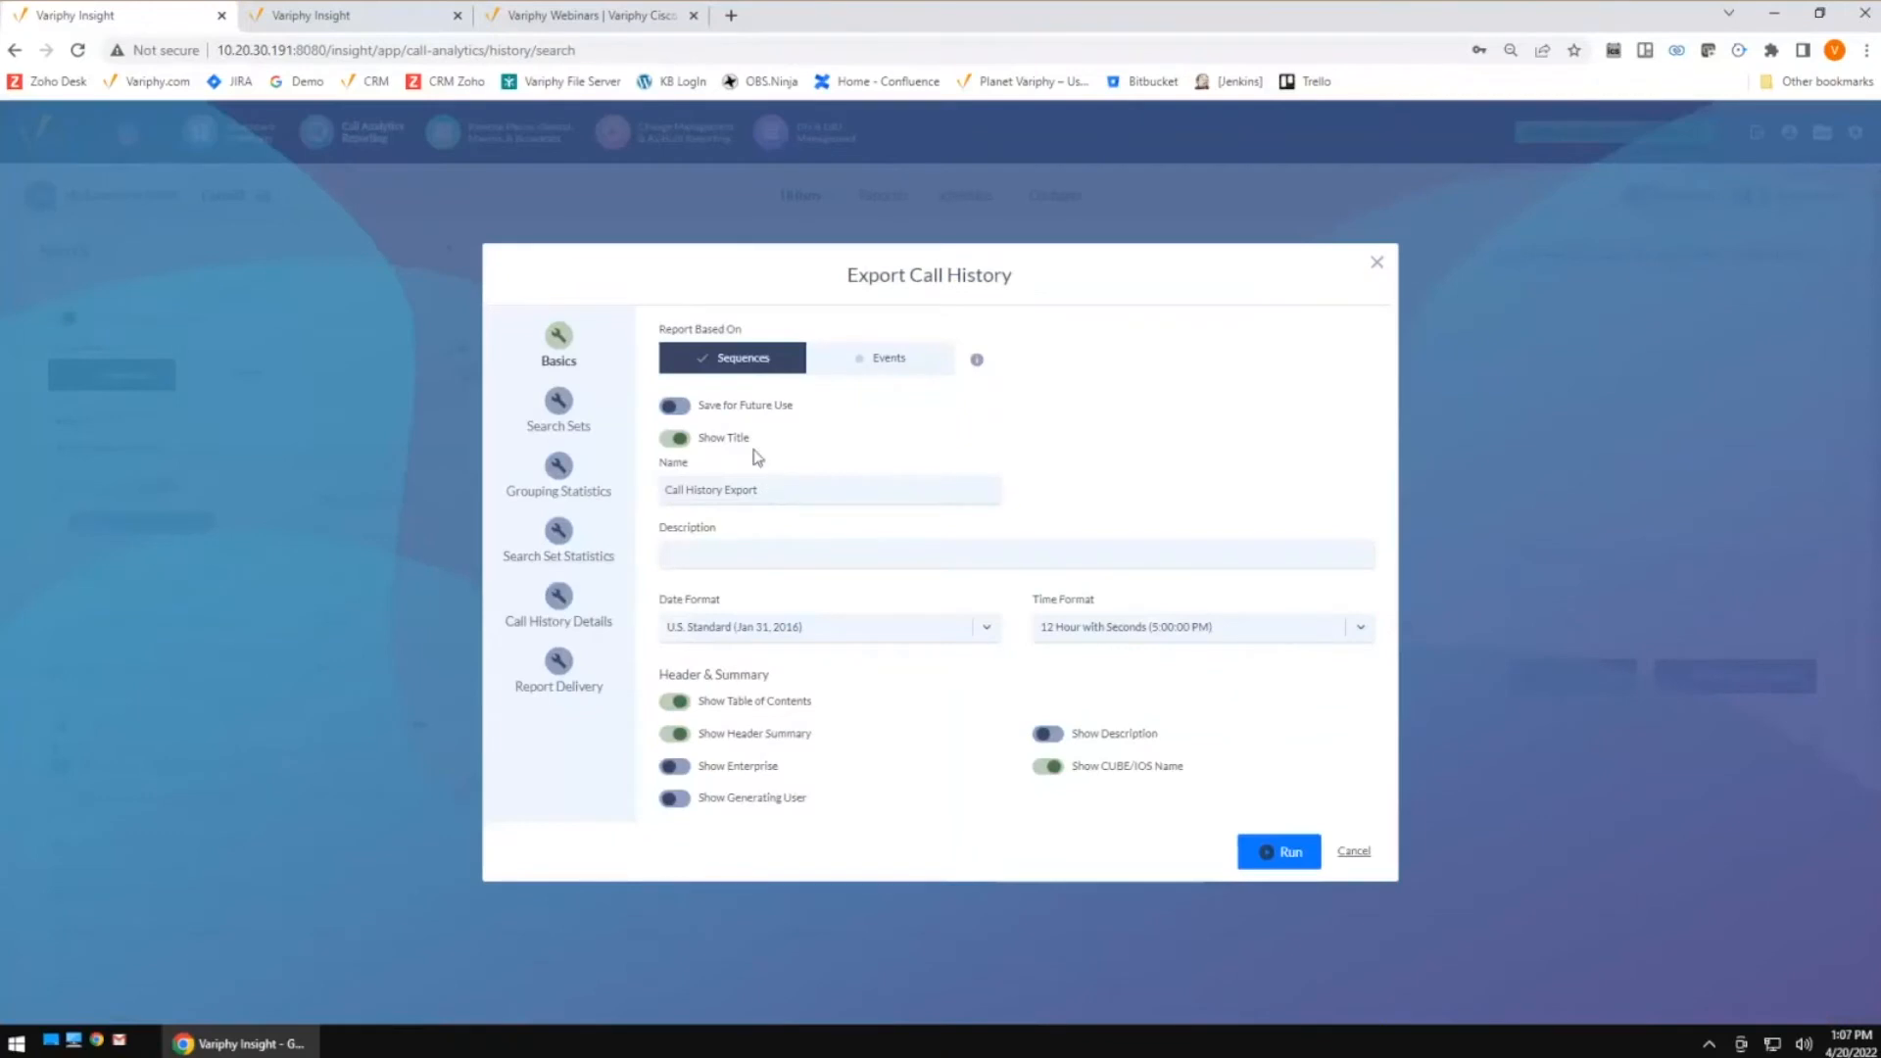
click(558, 490)
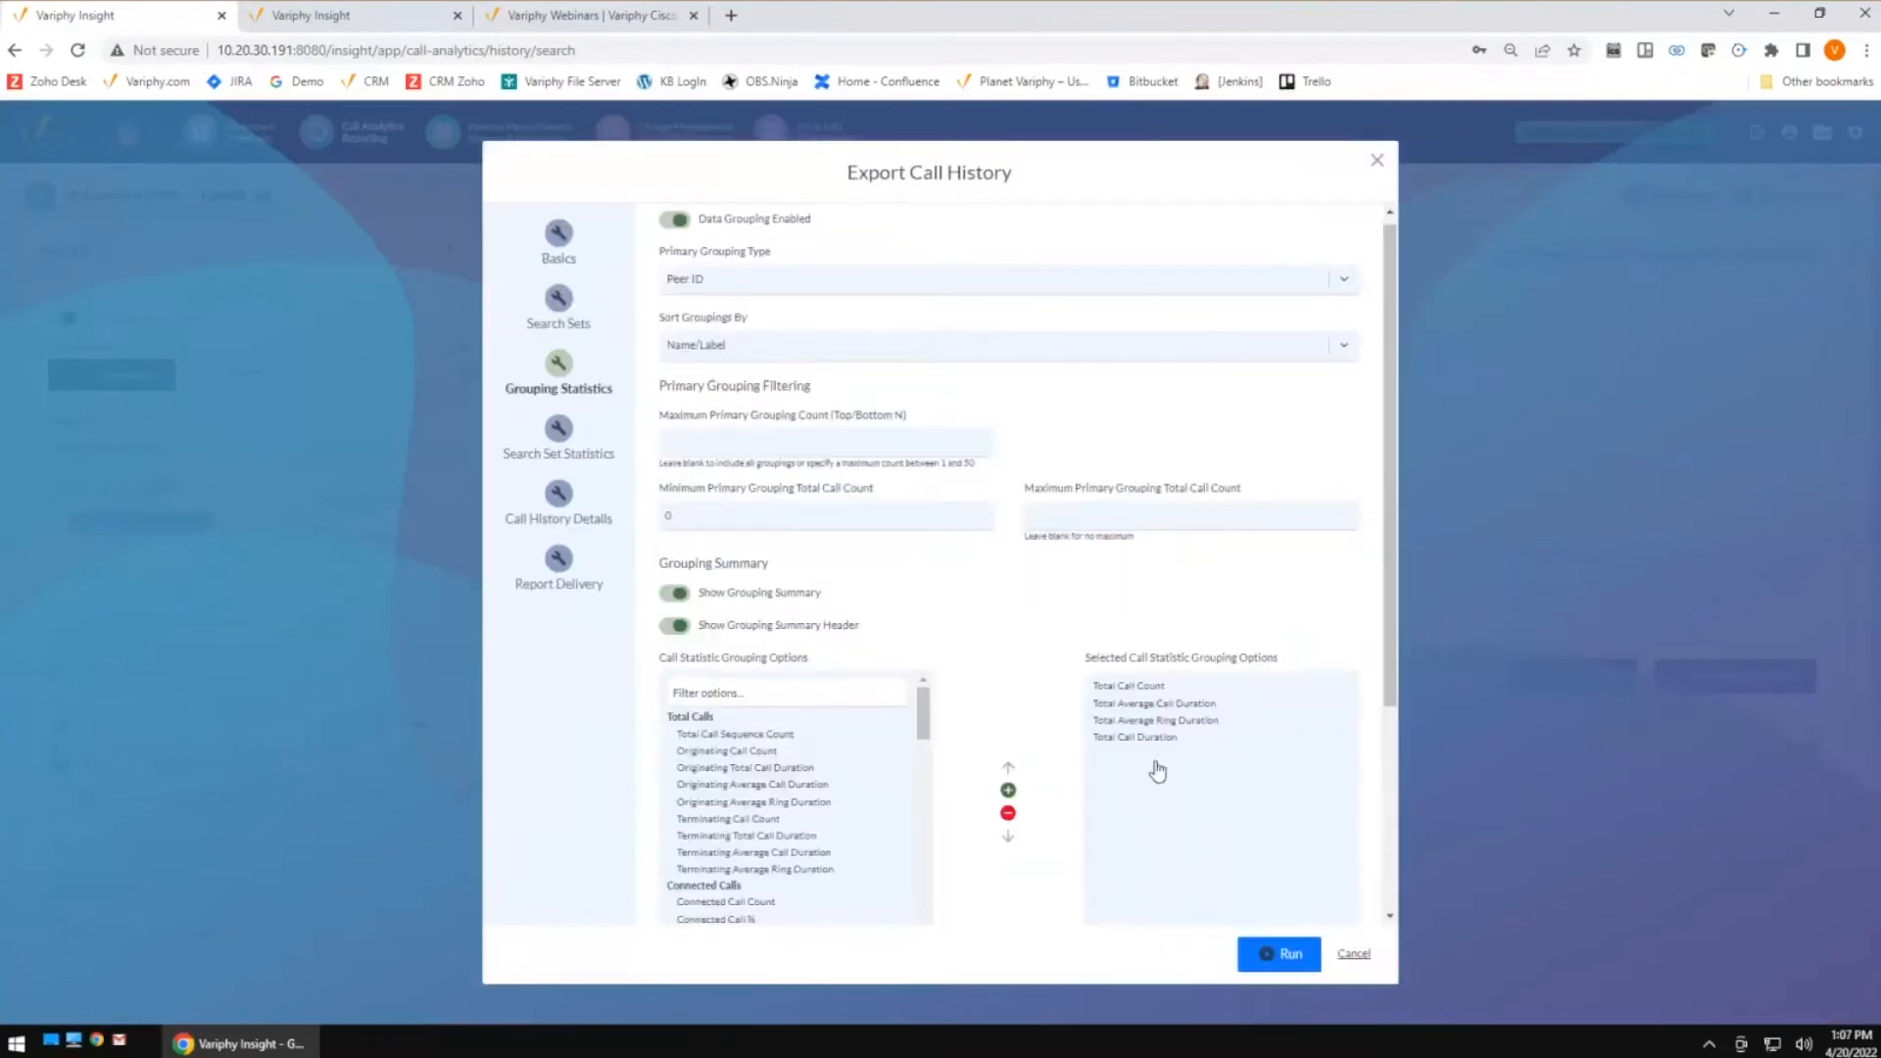
click(1289, 958)
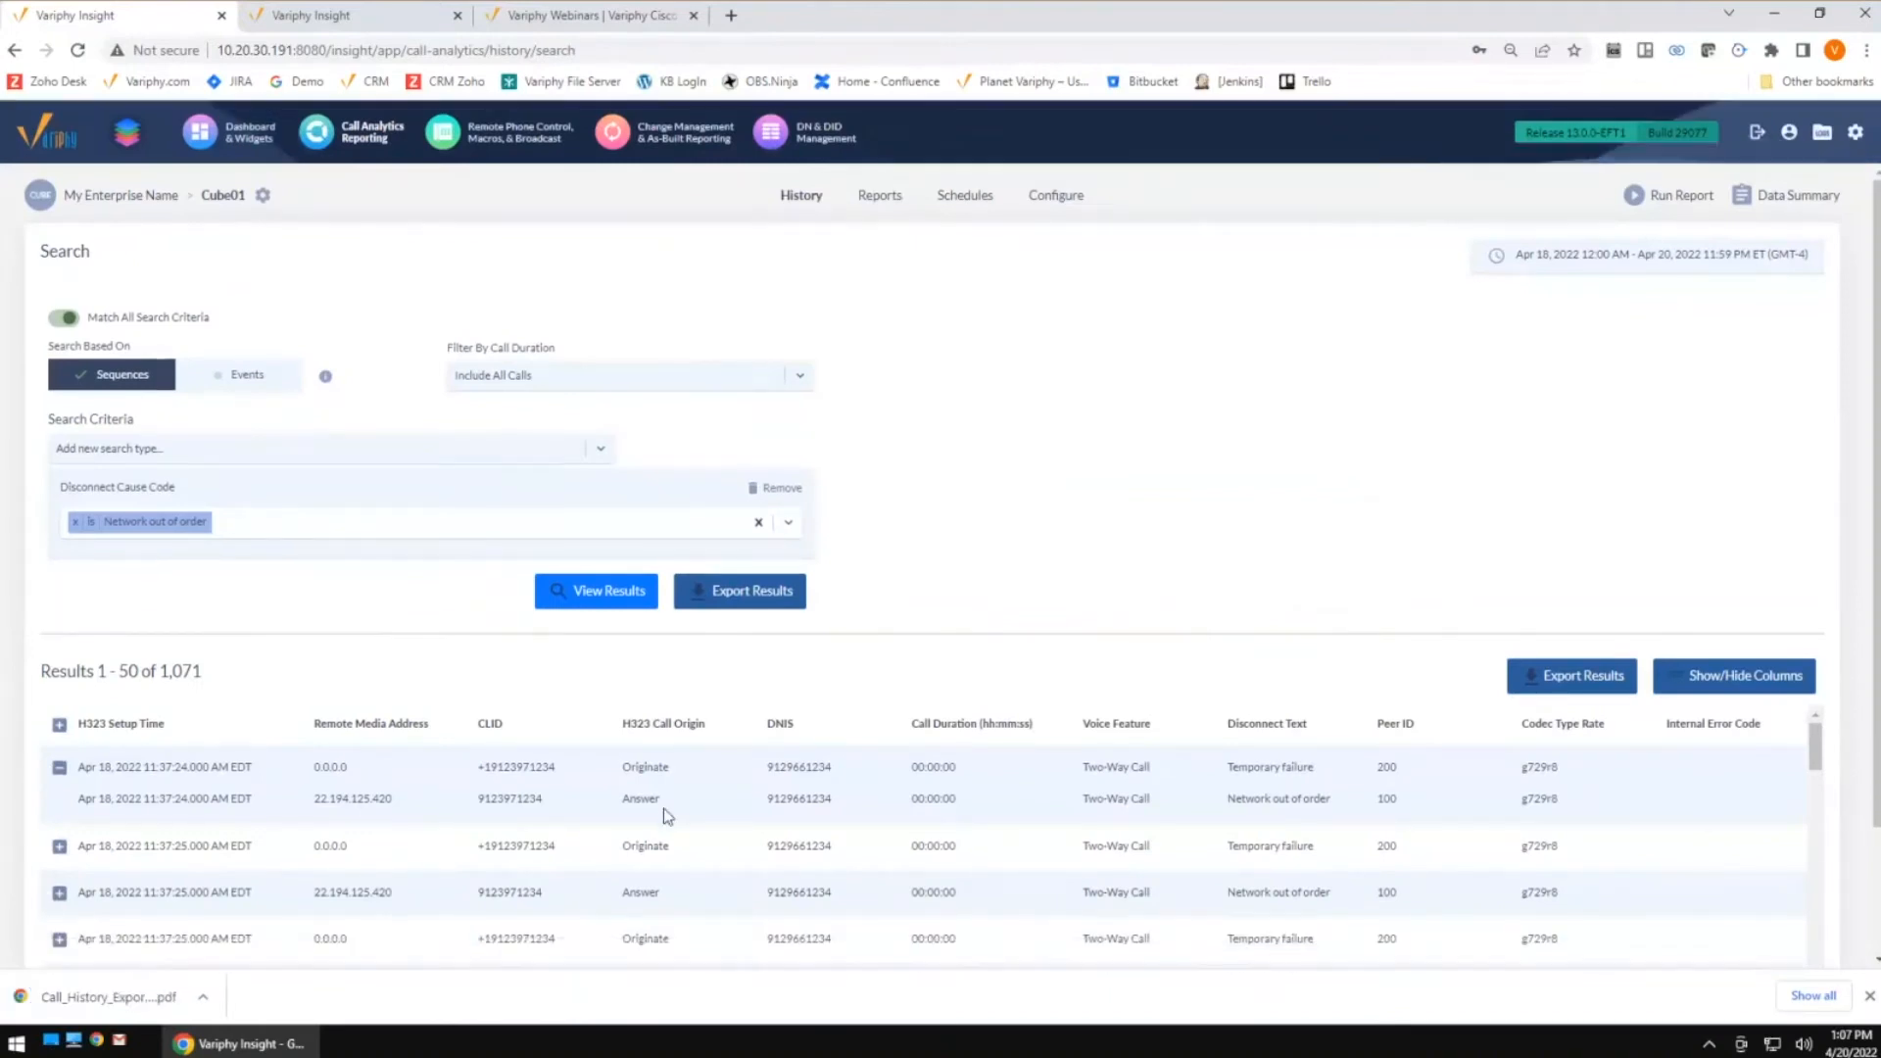
click(112, 996)
scroll(860, 591, down, 5)
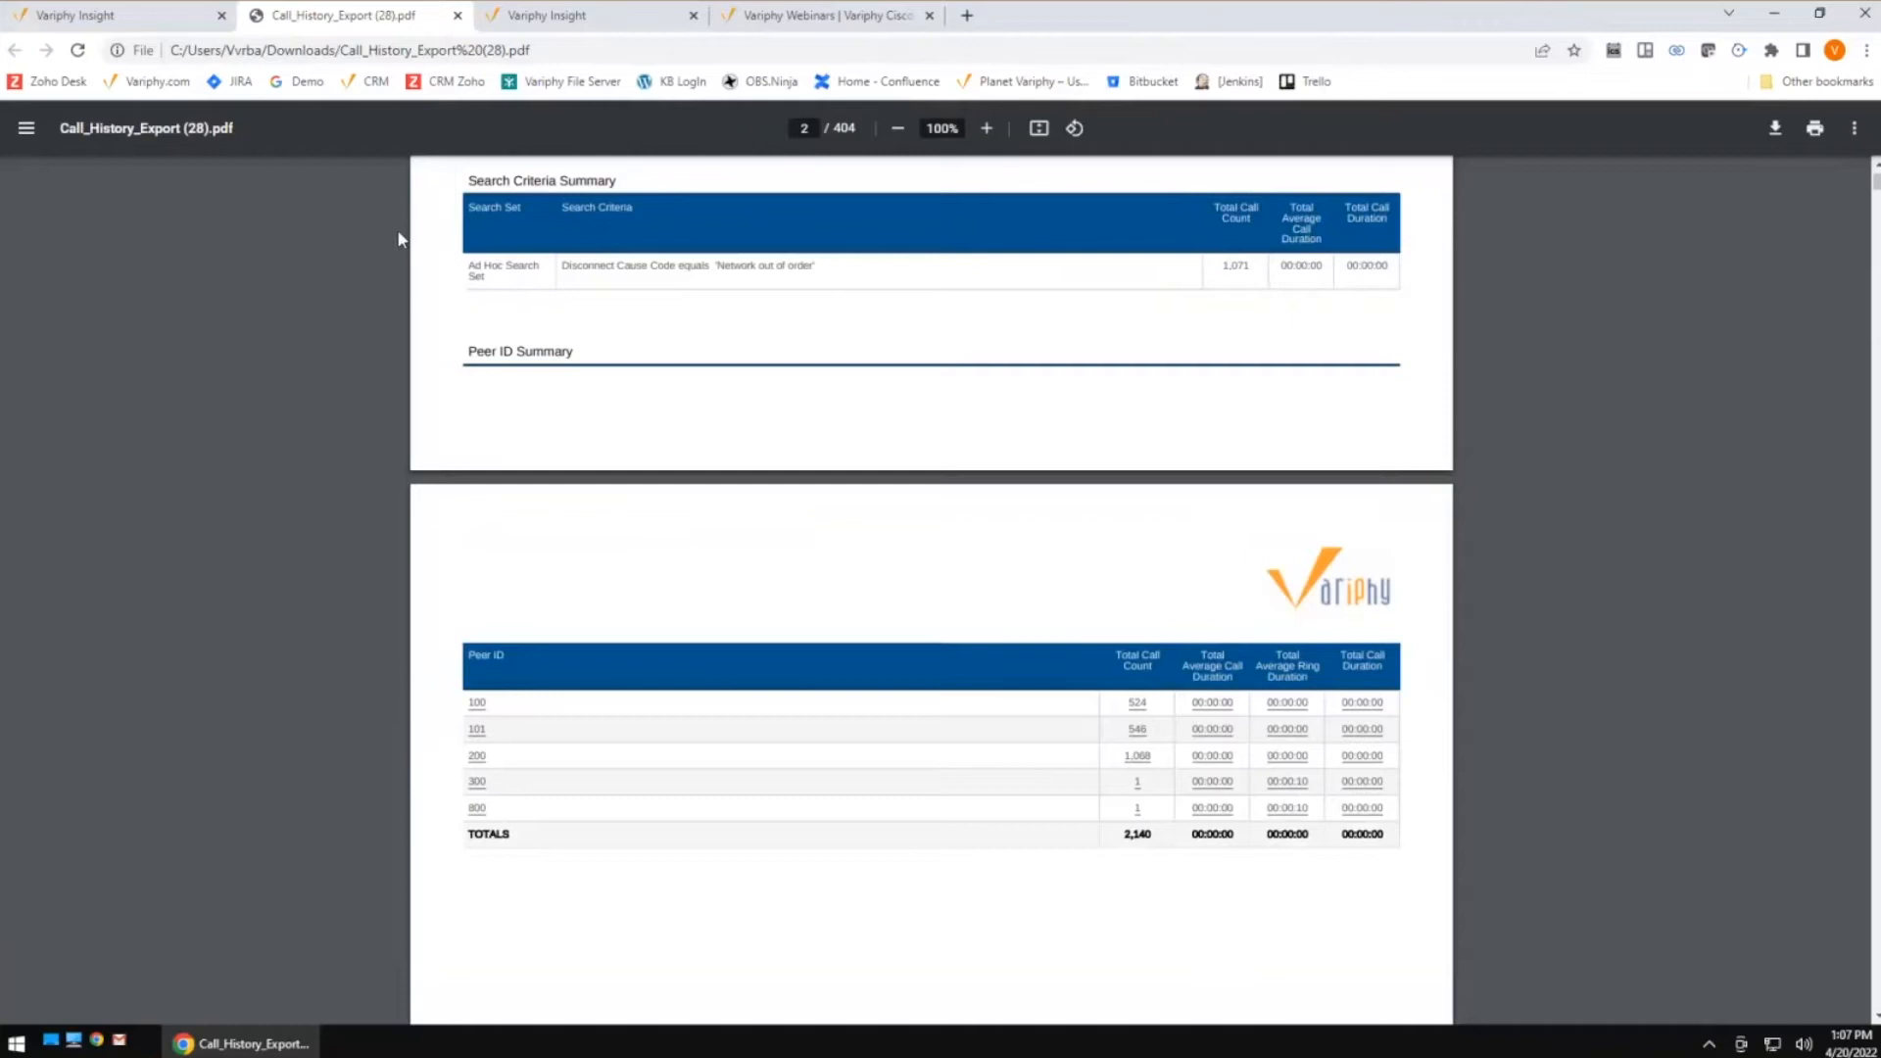
Switch the search to be based on Events and view the results
click(167, 18)
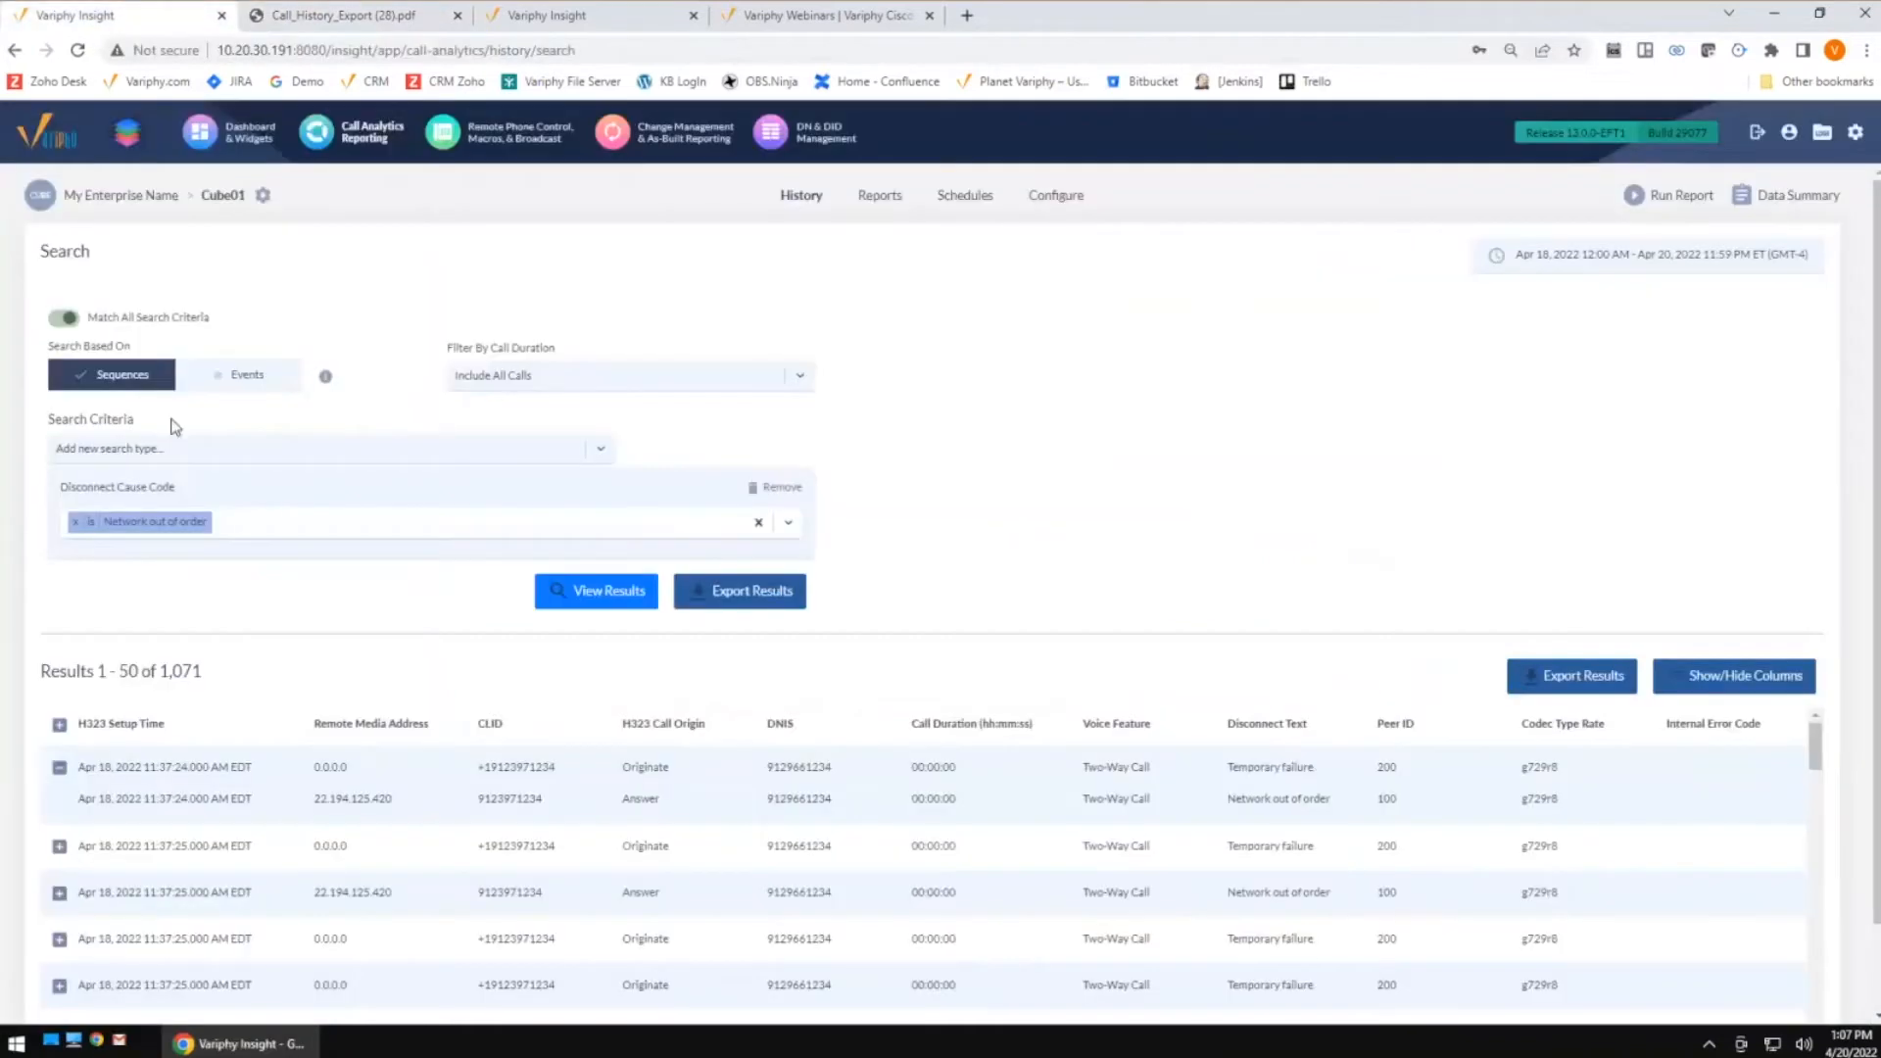
click(258, 381)
click(601, 593)
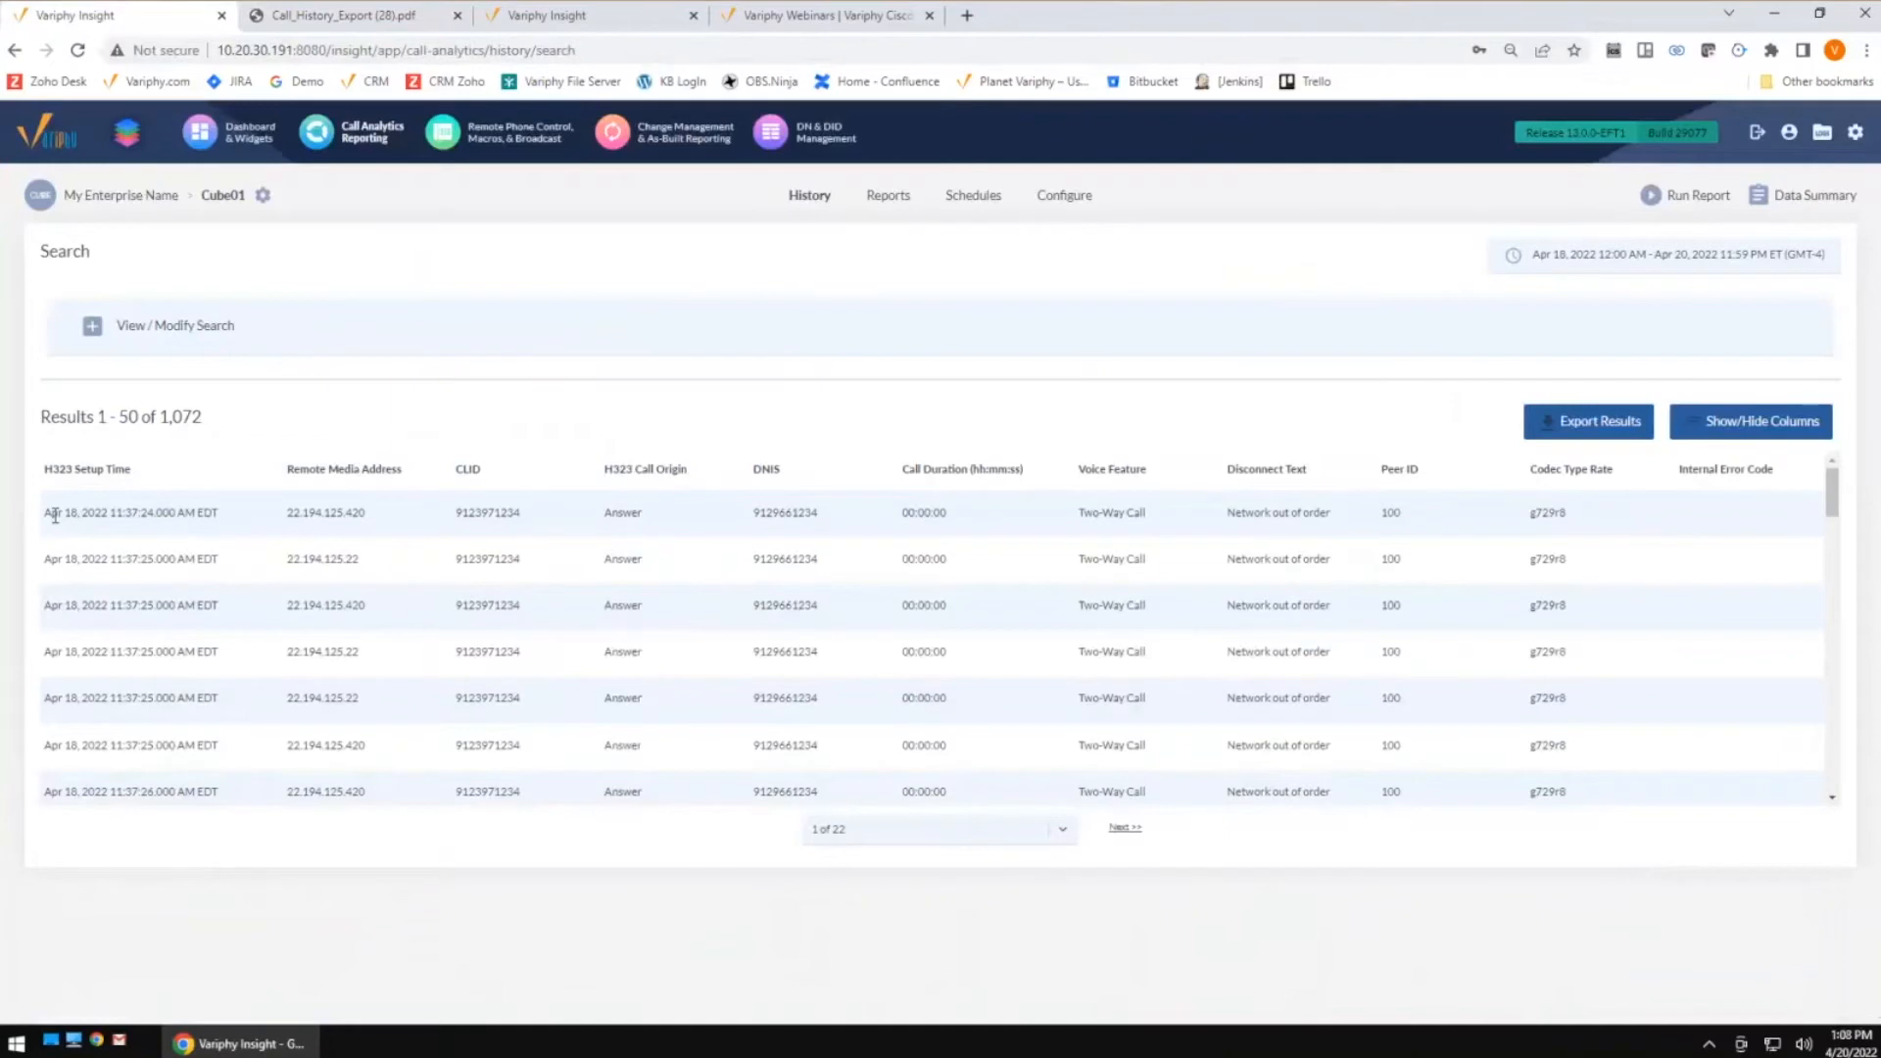
drag(1343, 529, 1233, 532)
Export the events-based results with Grouping Statistics to PDF and open the report at the Peer ID summary
click(1595, 423)
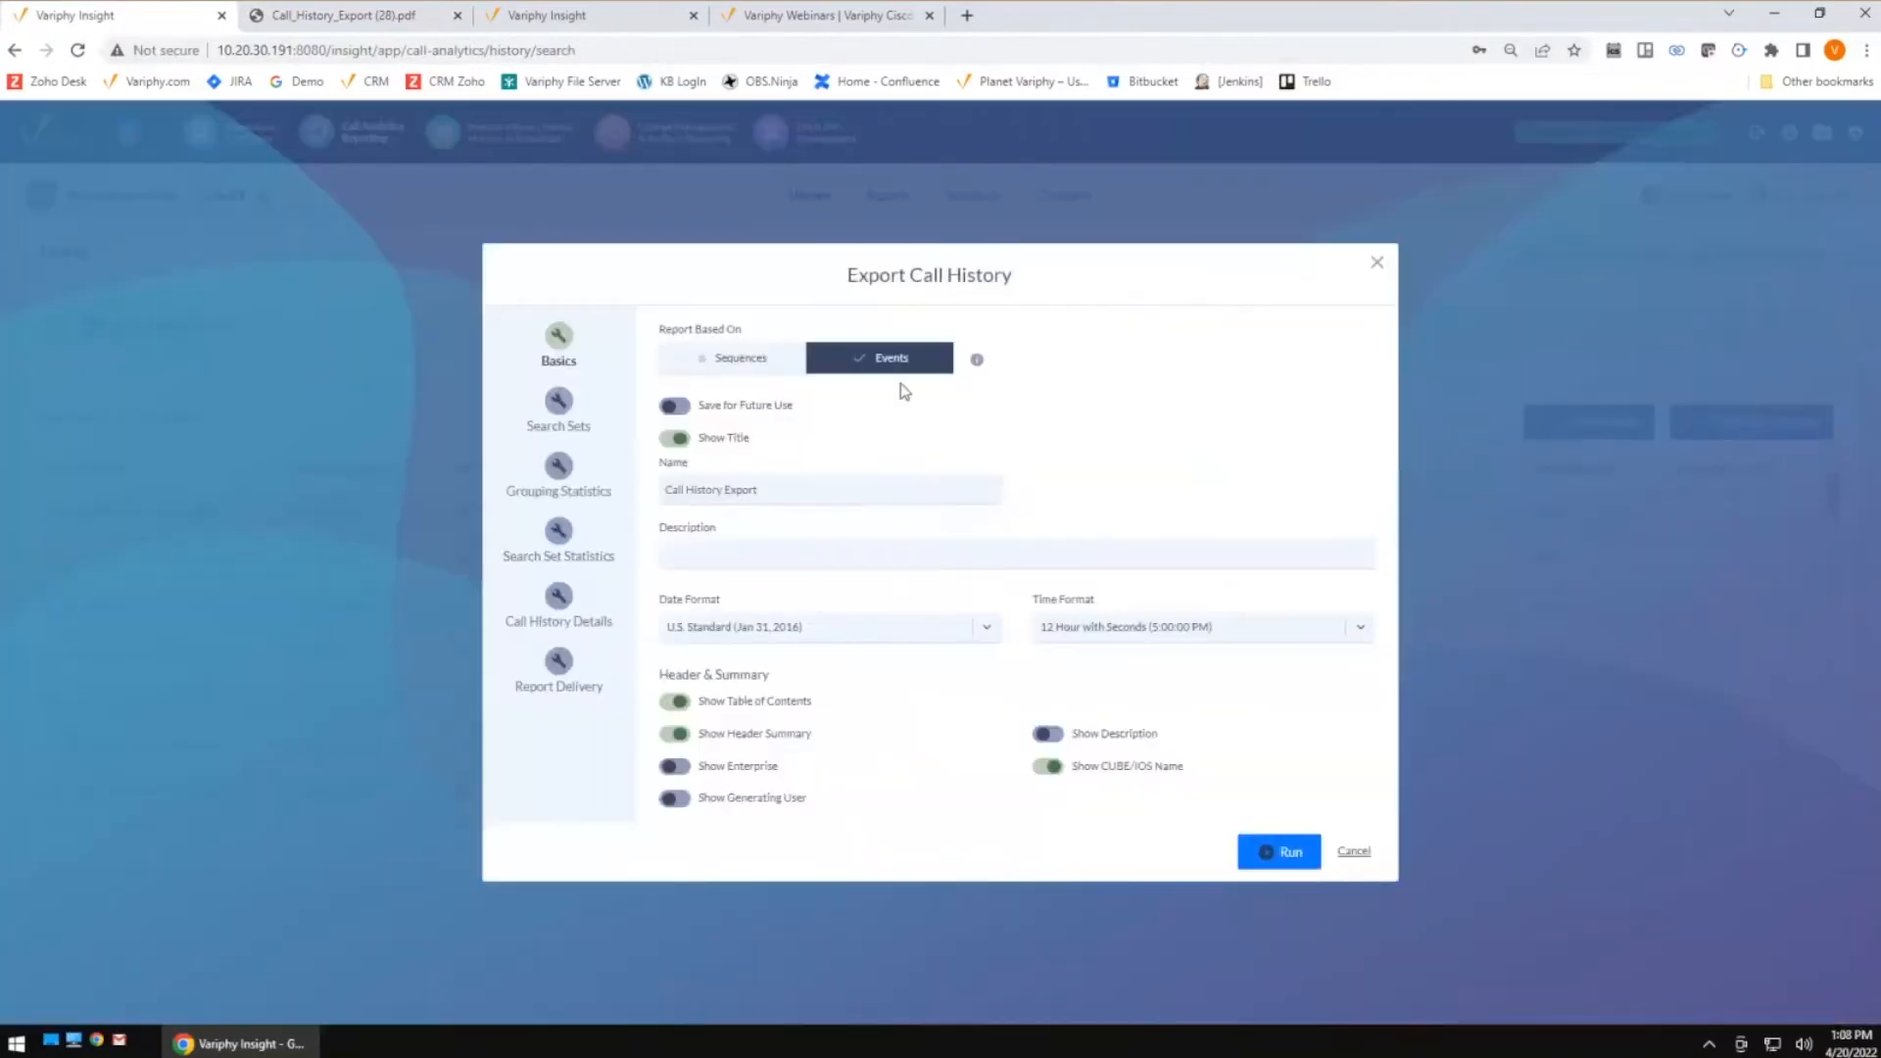
click(549, 487)
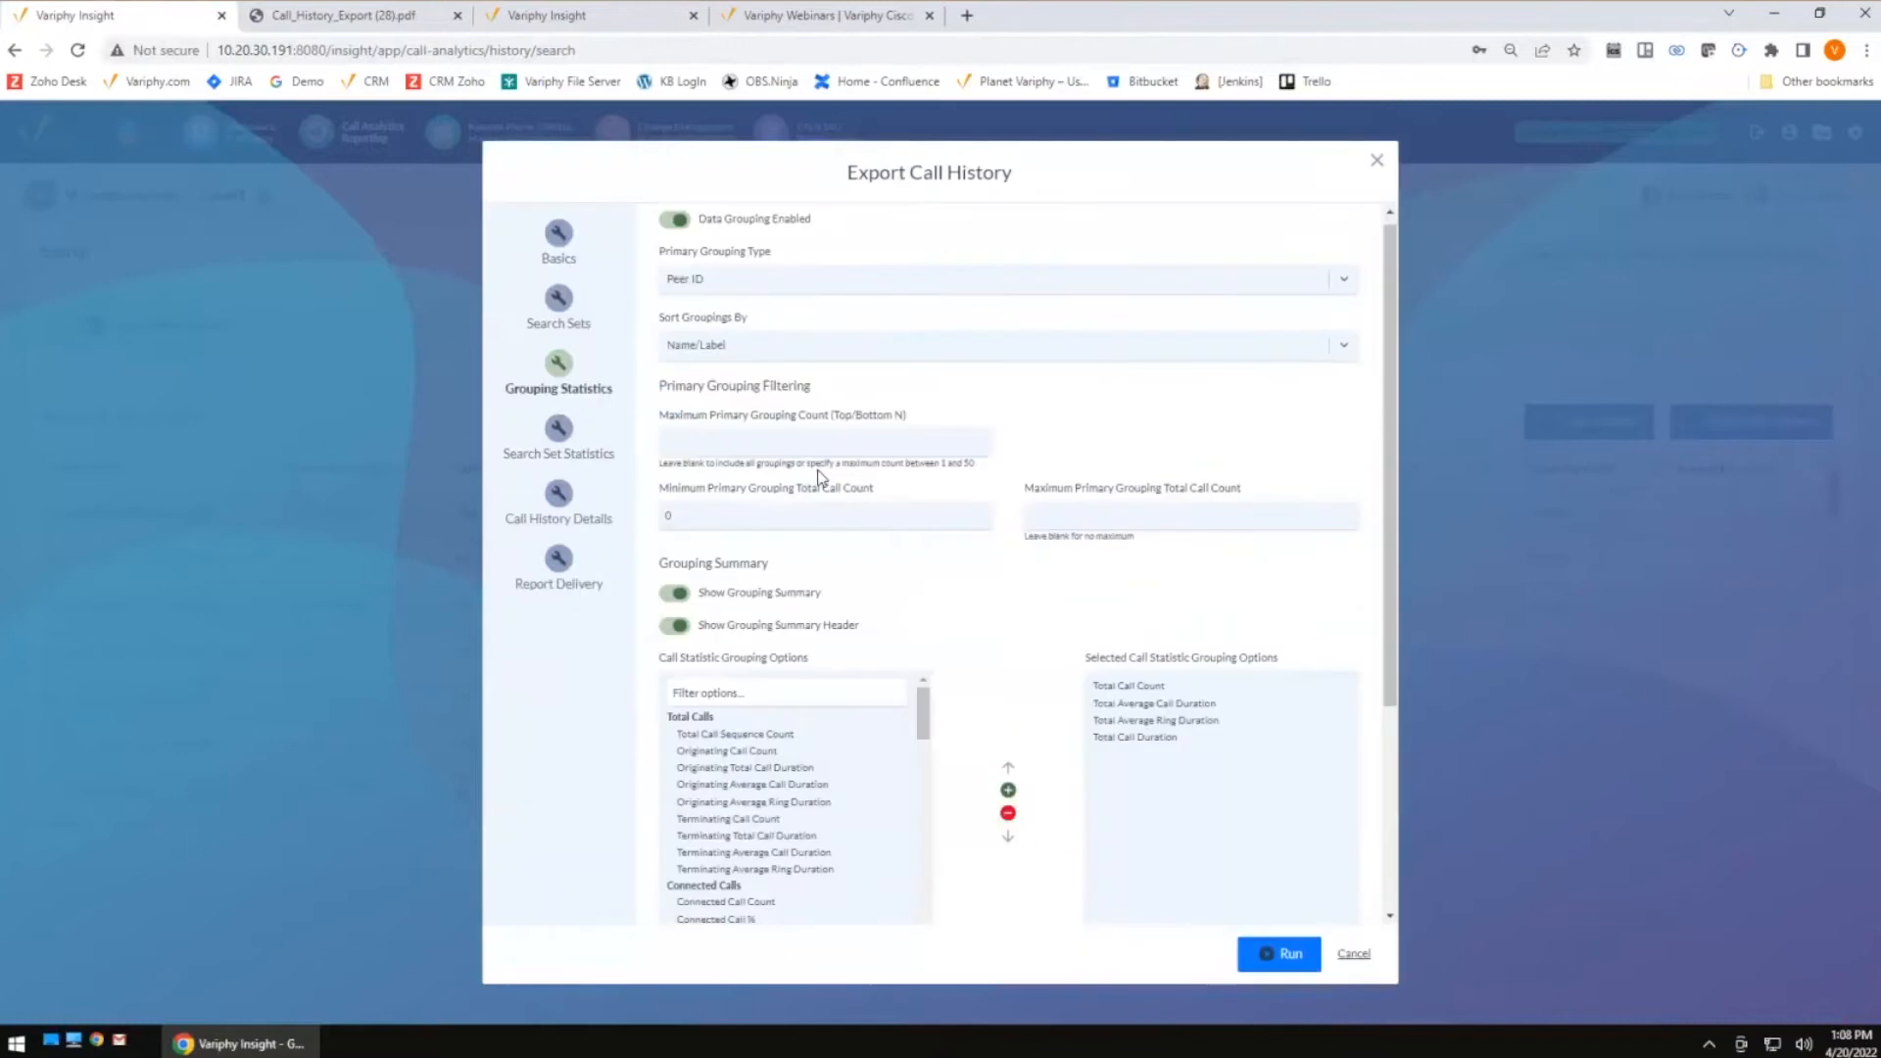
click(1274, 954)
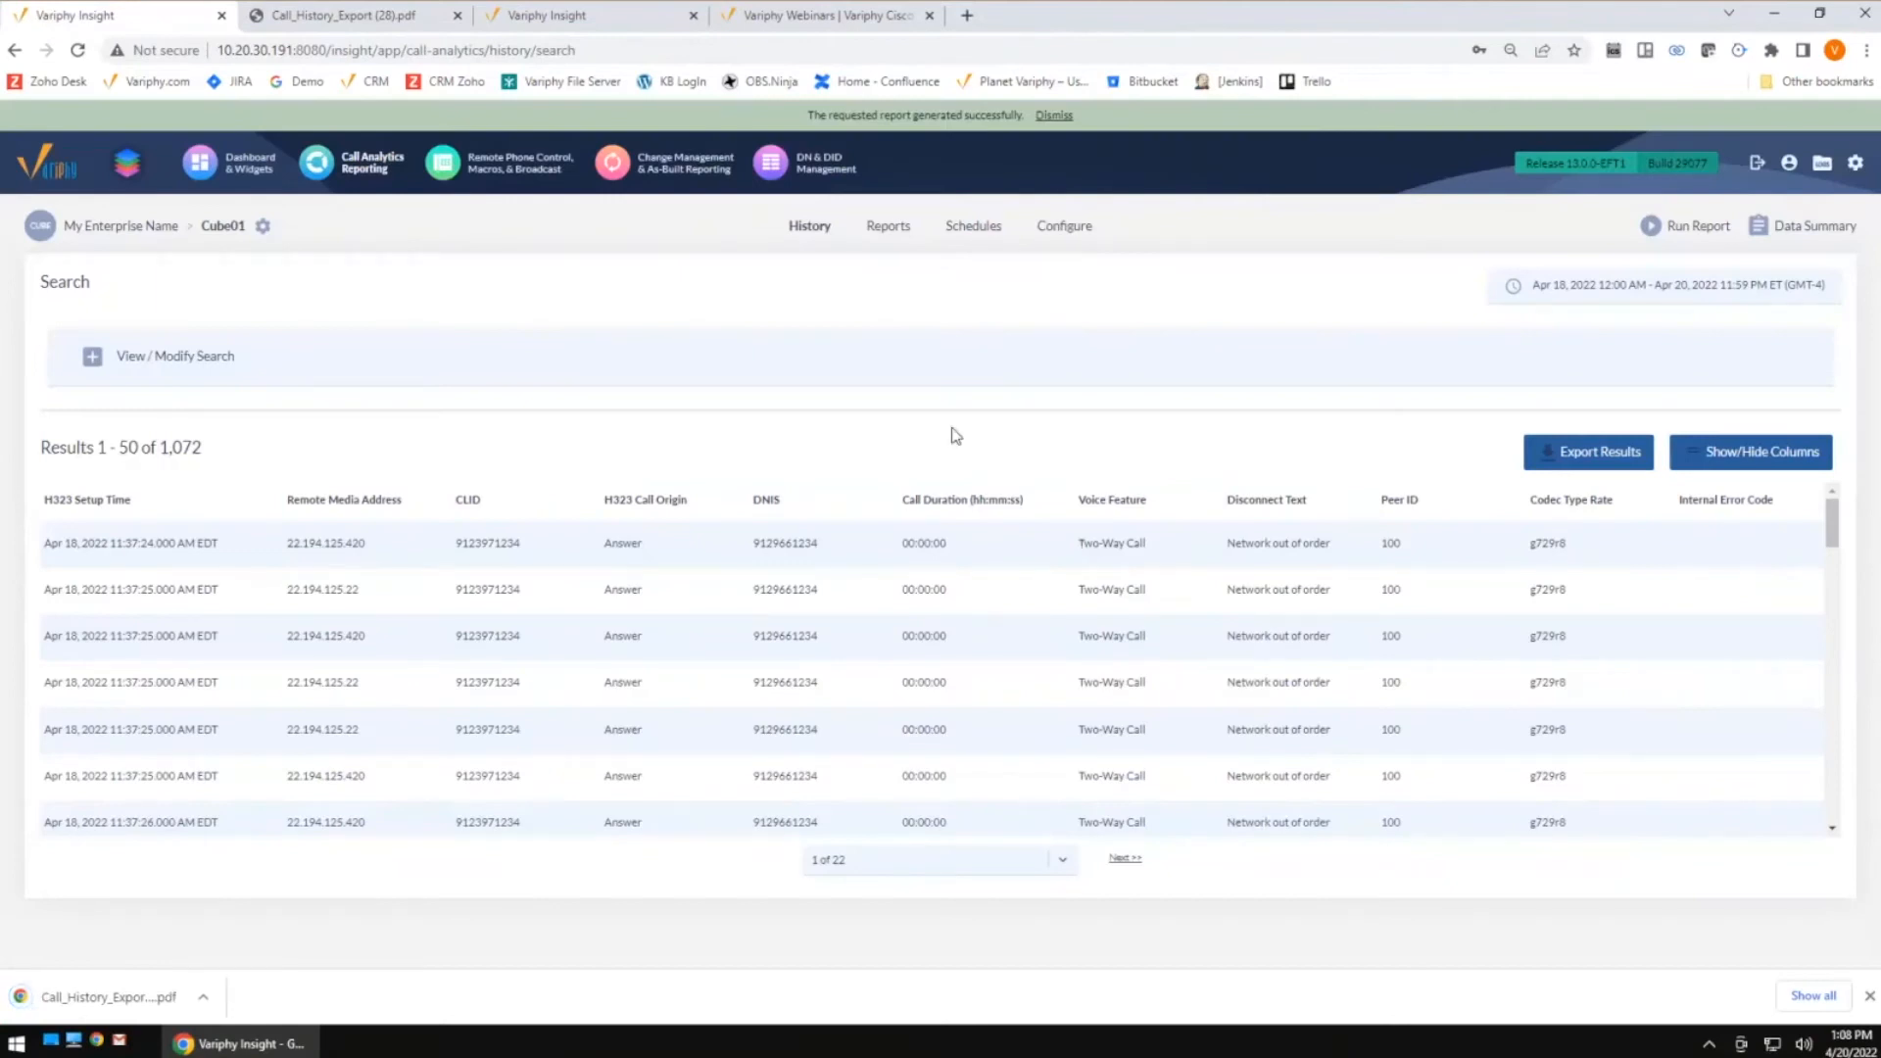
click(125, 997)
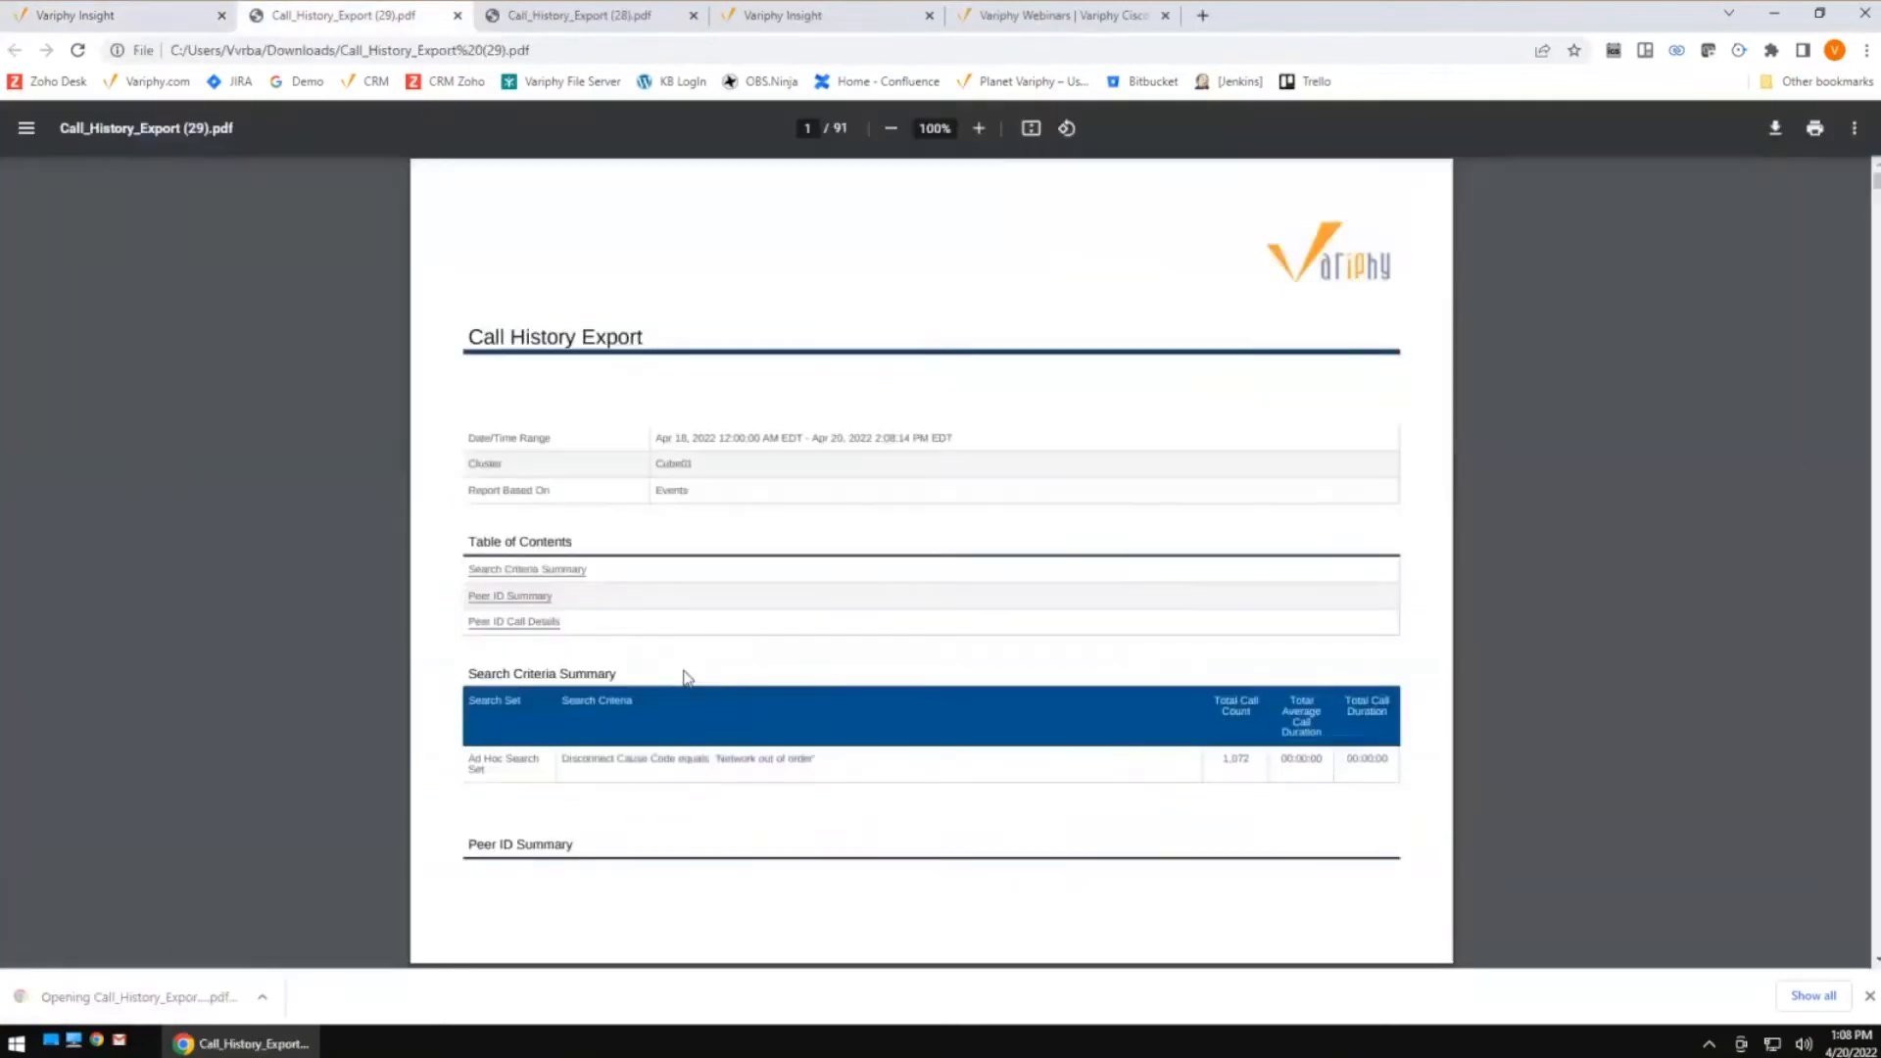
scroll(921, 666, down, 3)
scroll(935, 676, down, 2)
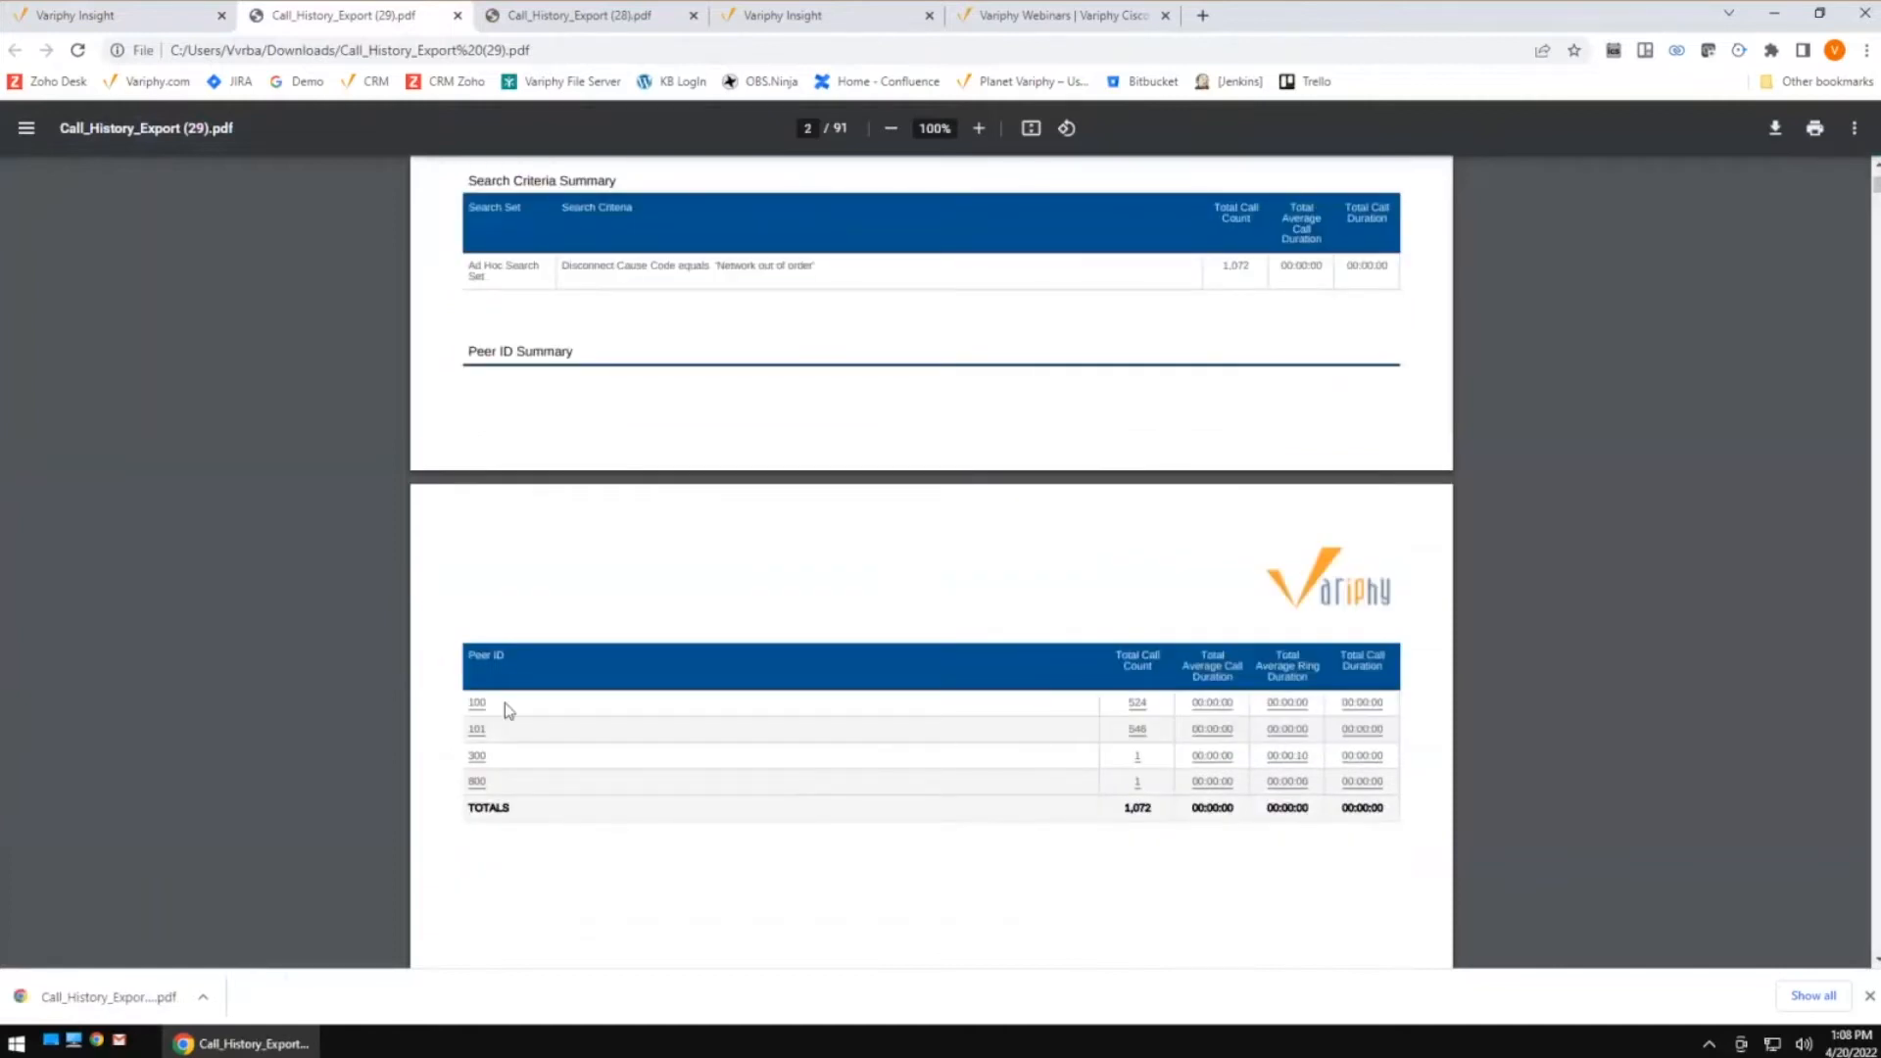
Compare the Peer ID summaries of the two exported PDF reports and return to the search results
click(565, 25)
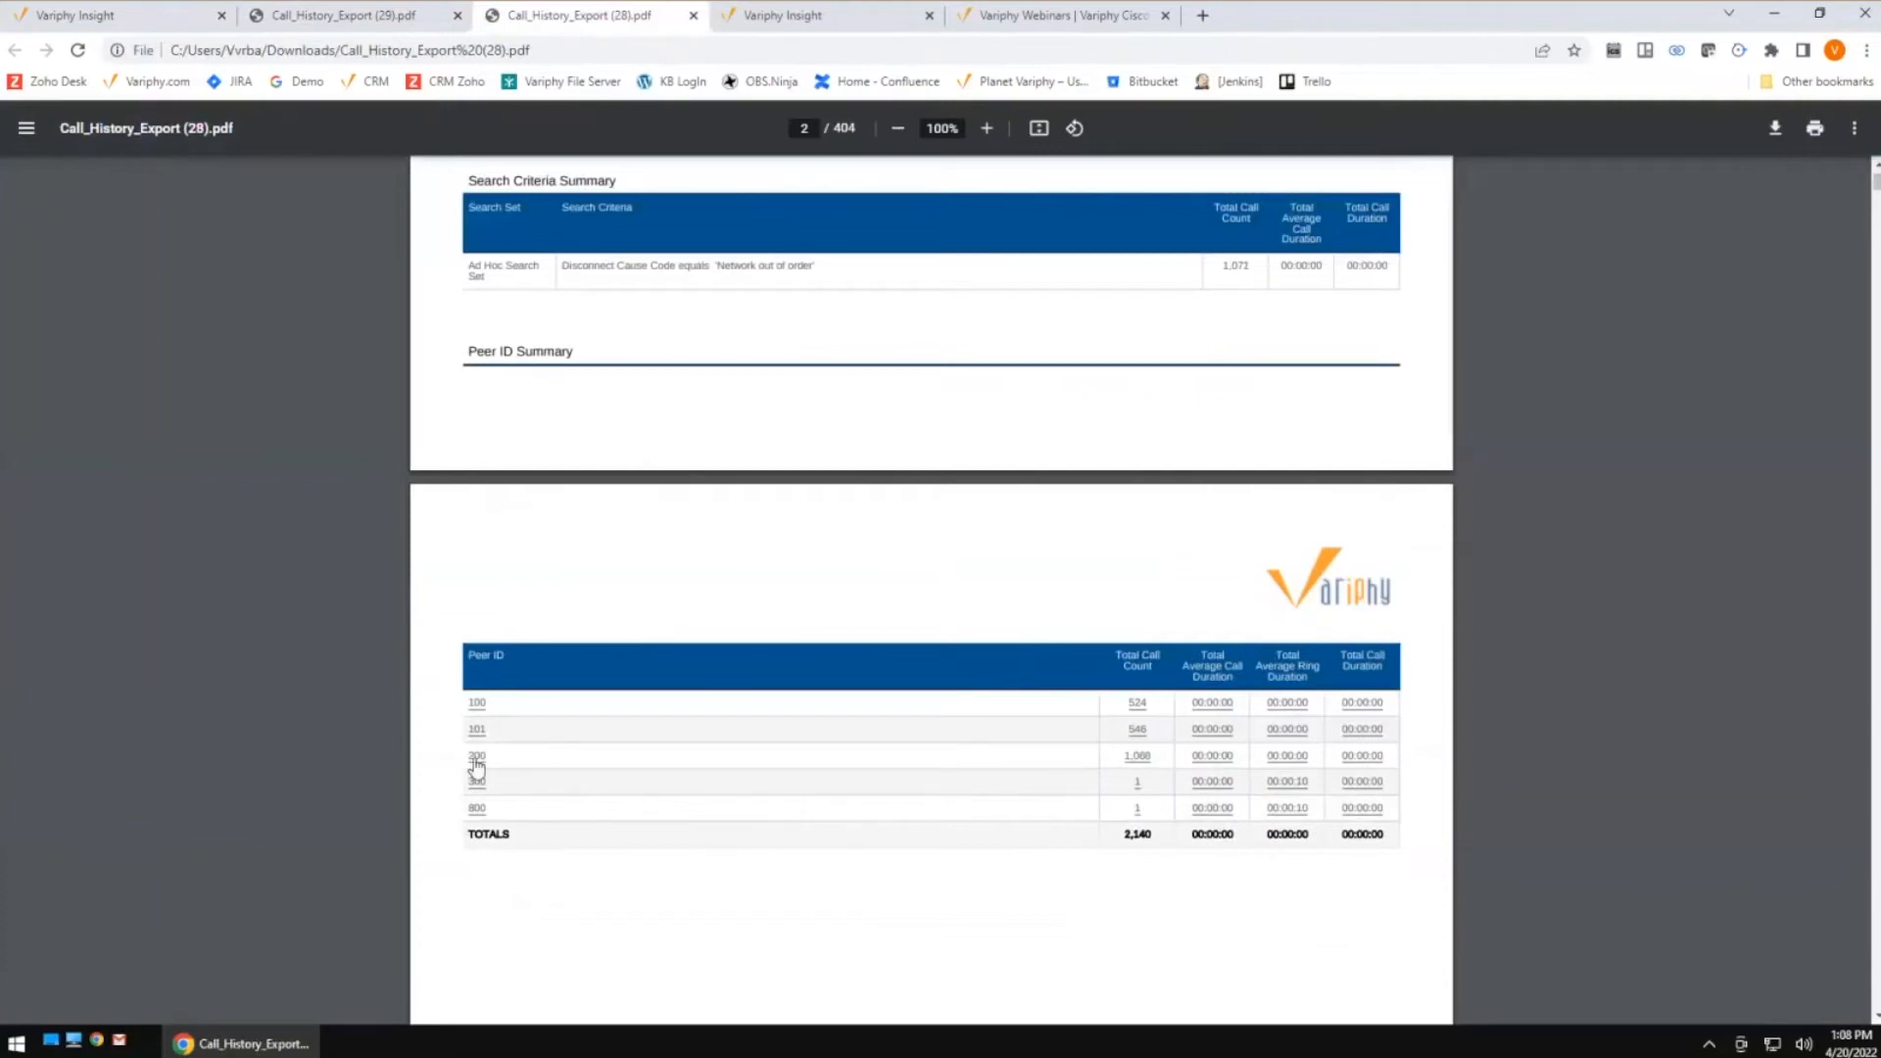
click(343, 16)
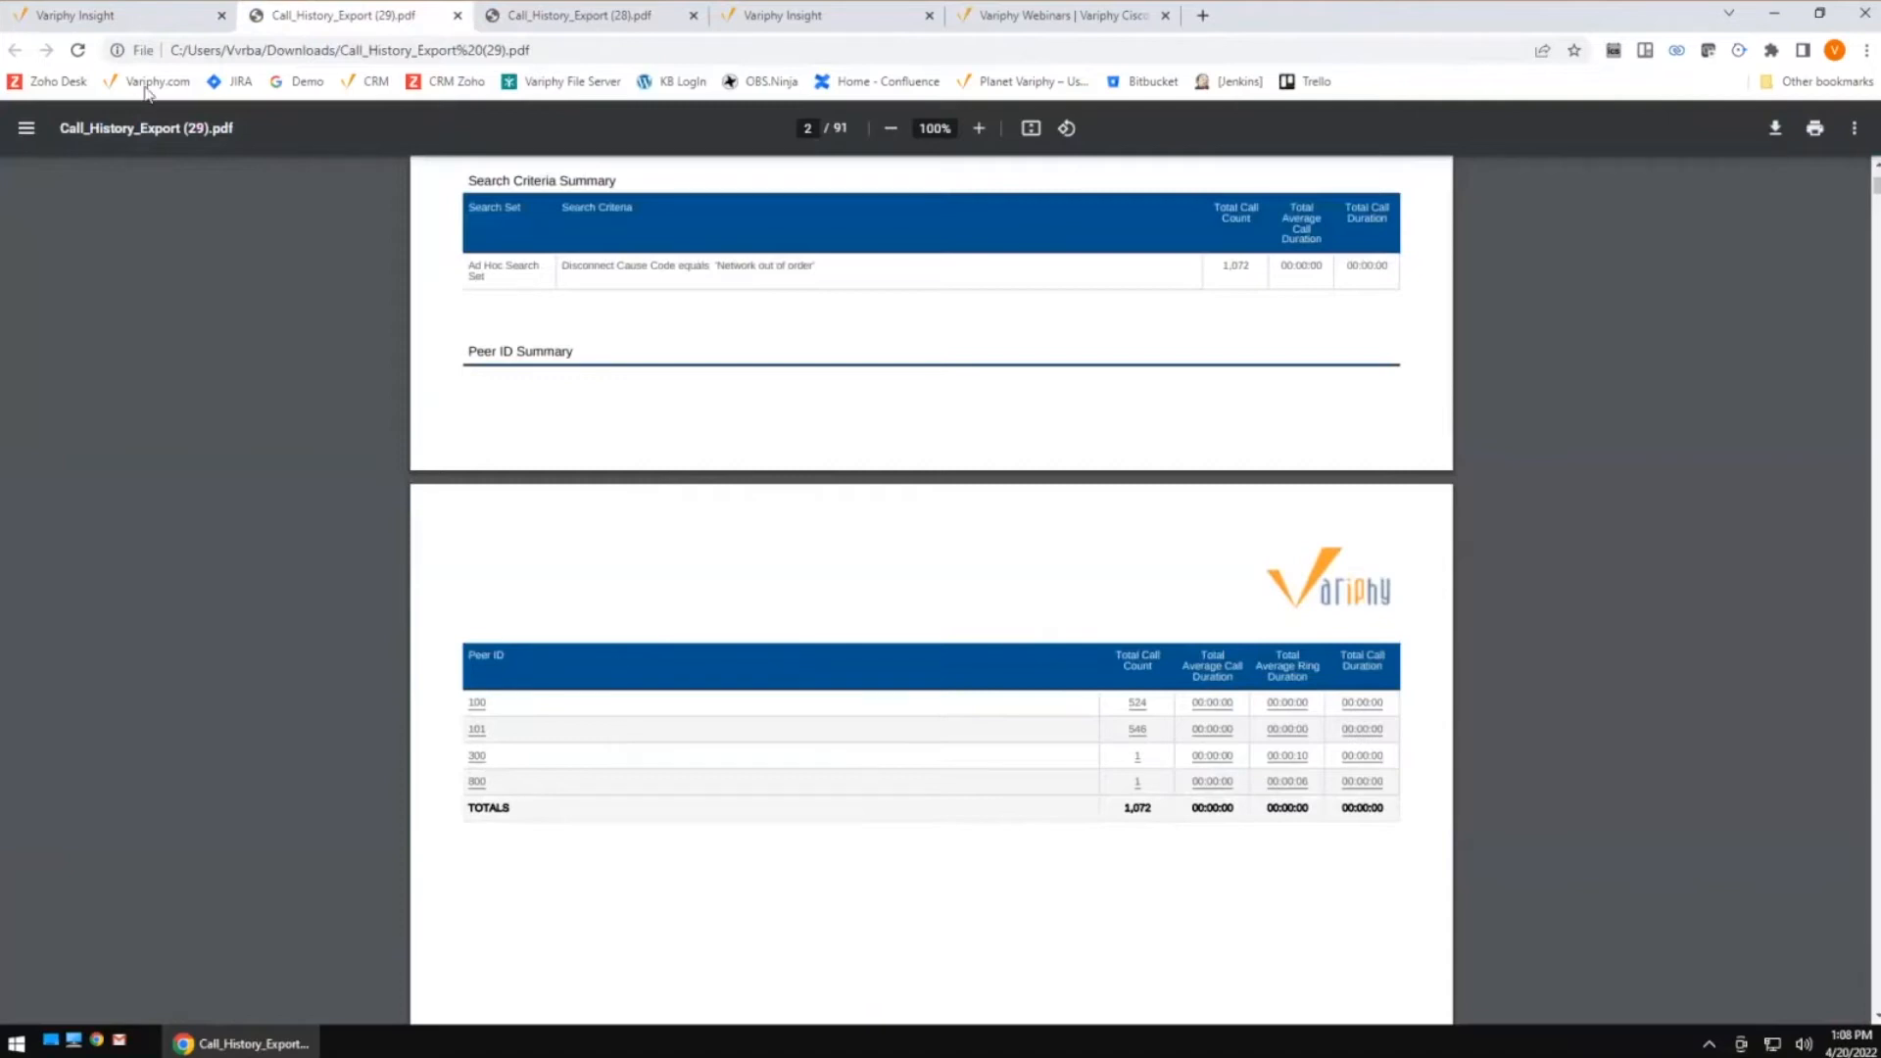
click(140, 19)
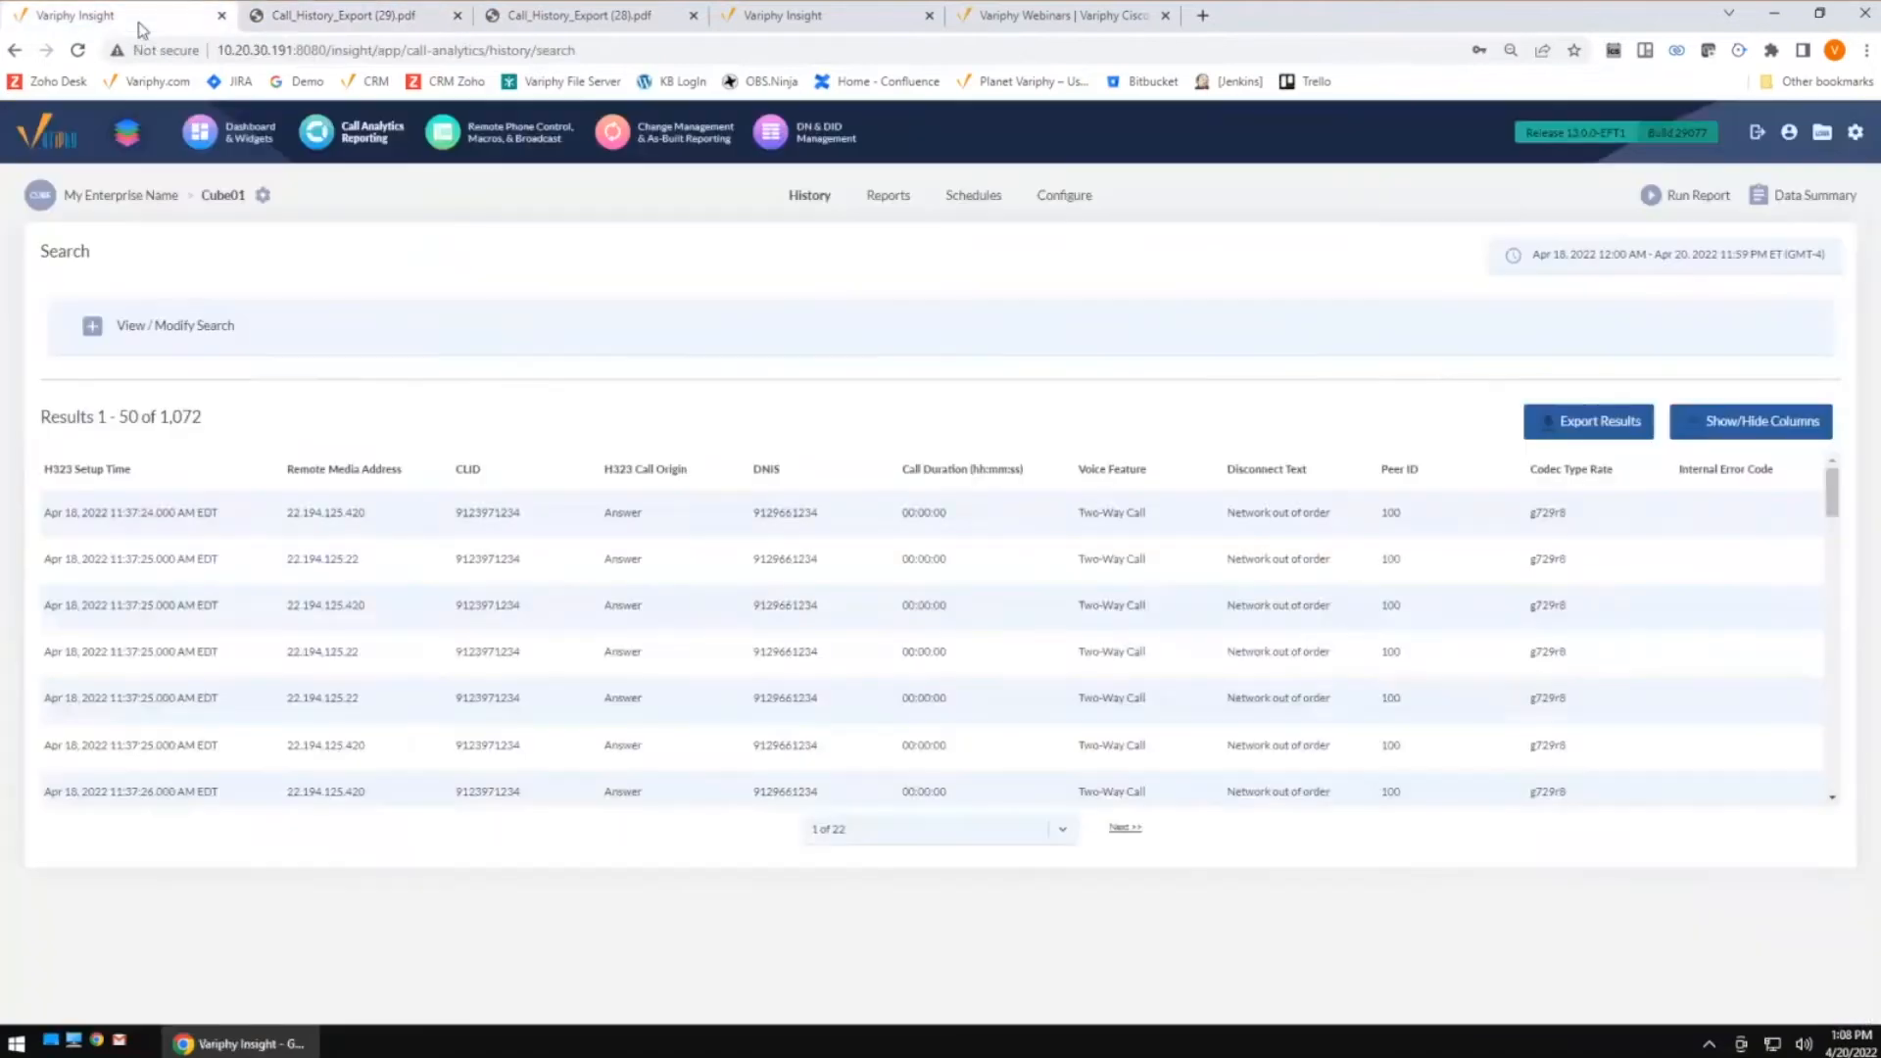
Open the dashboard and examine the counts in the Network Out of order and Internal Errors widgets
click(231, 137)
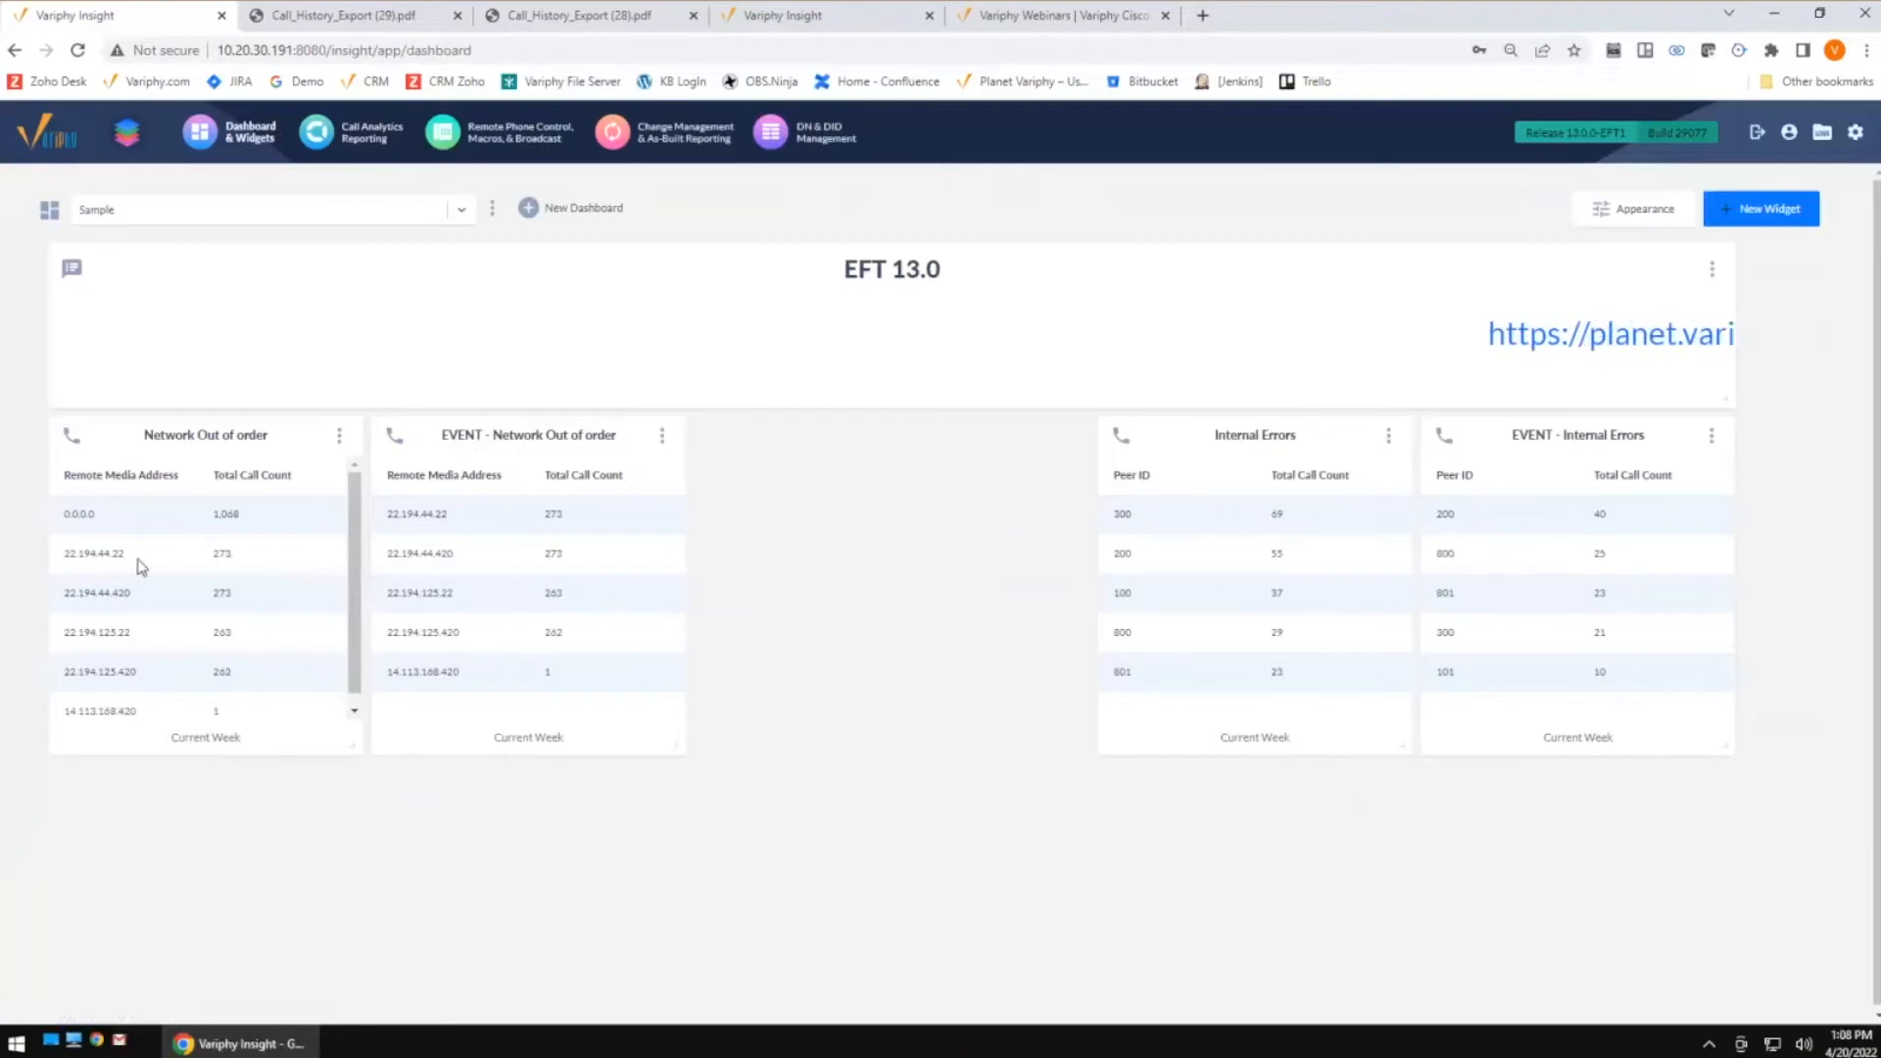
double_click(225, 513)
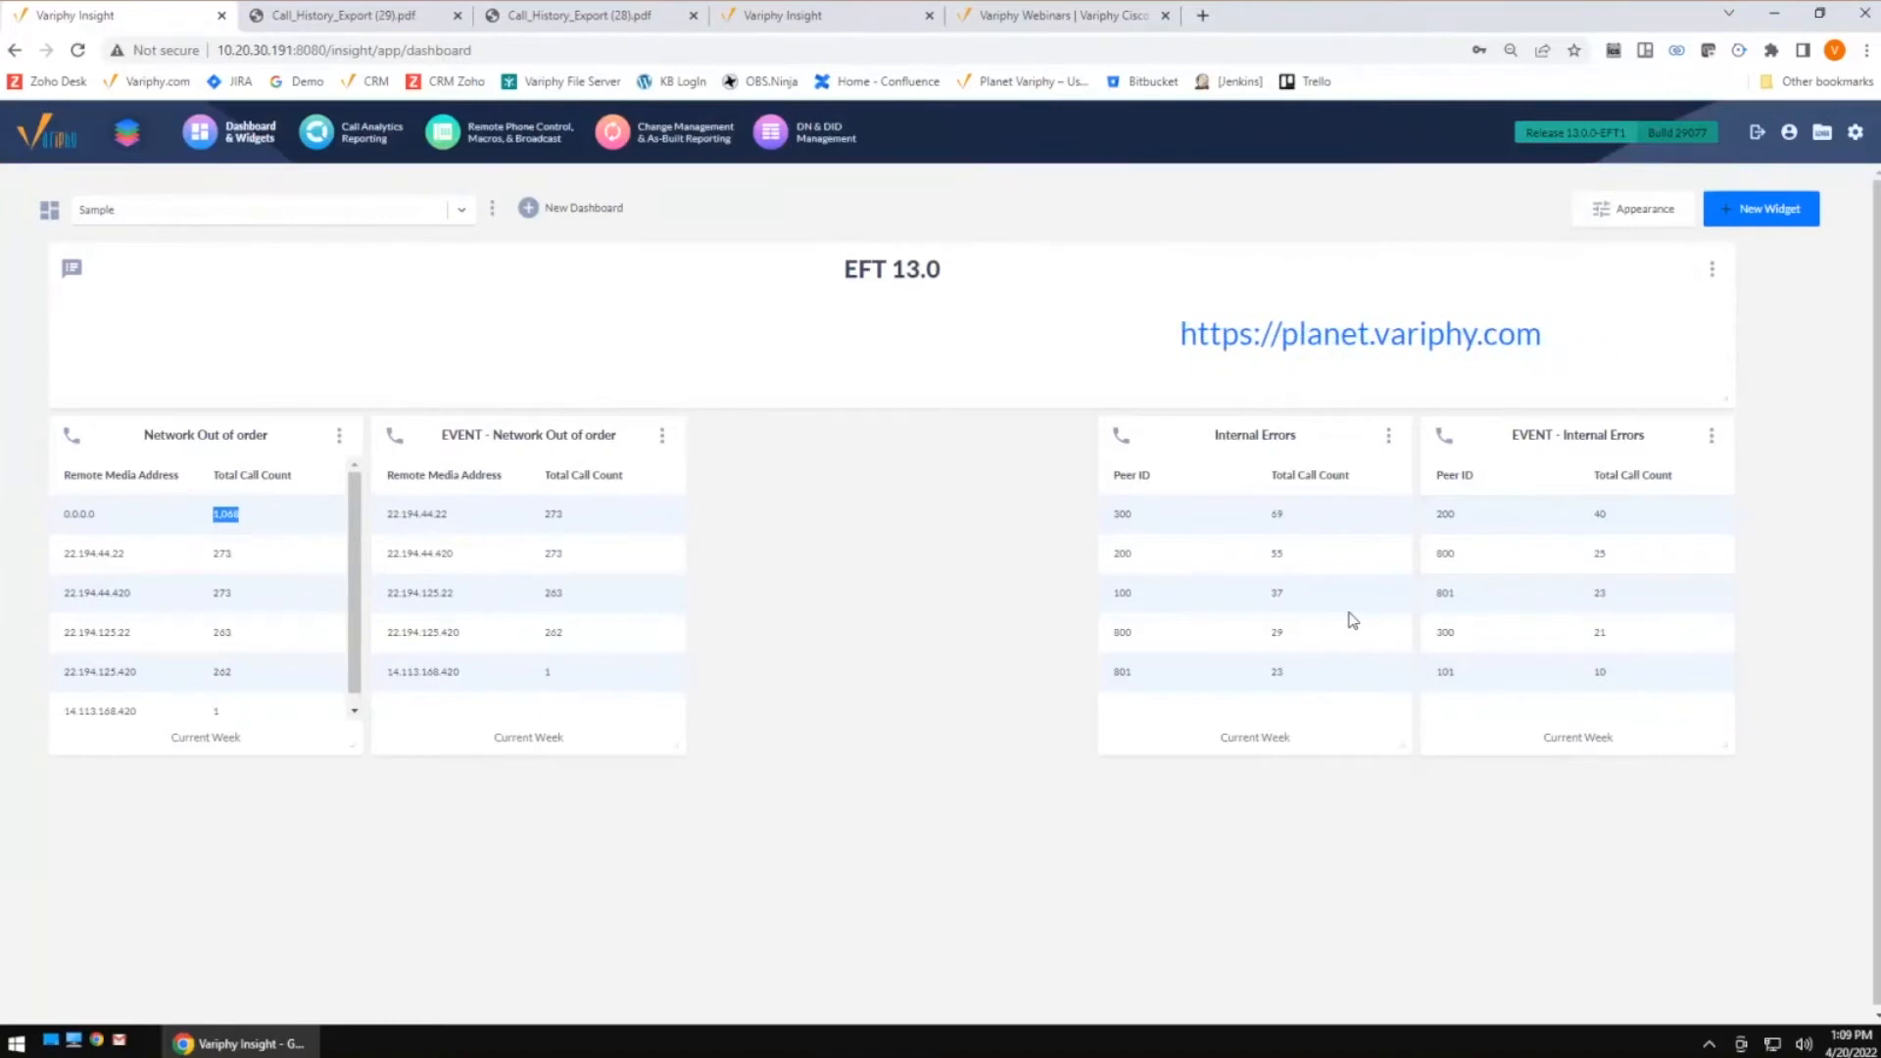
double_click(1123, 514)
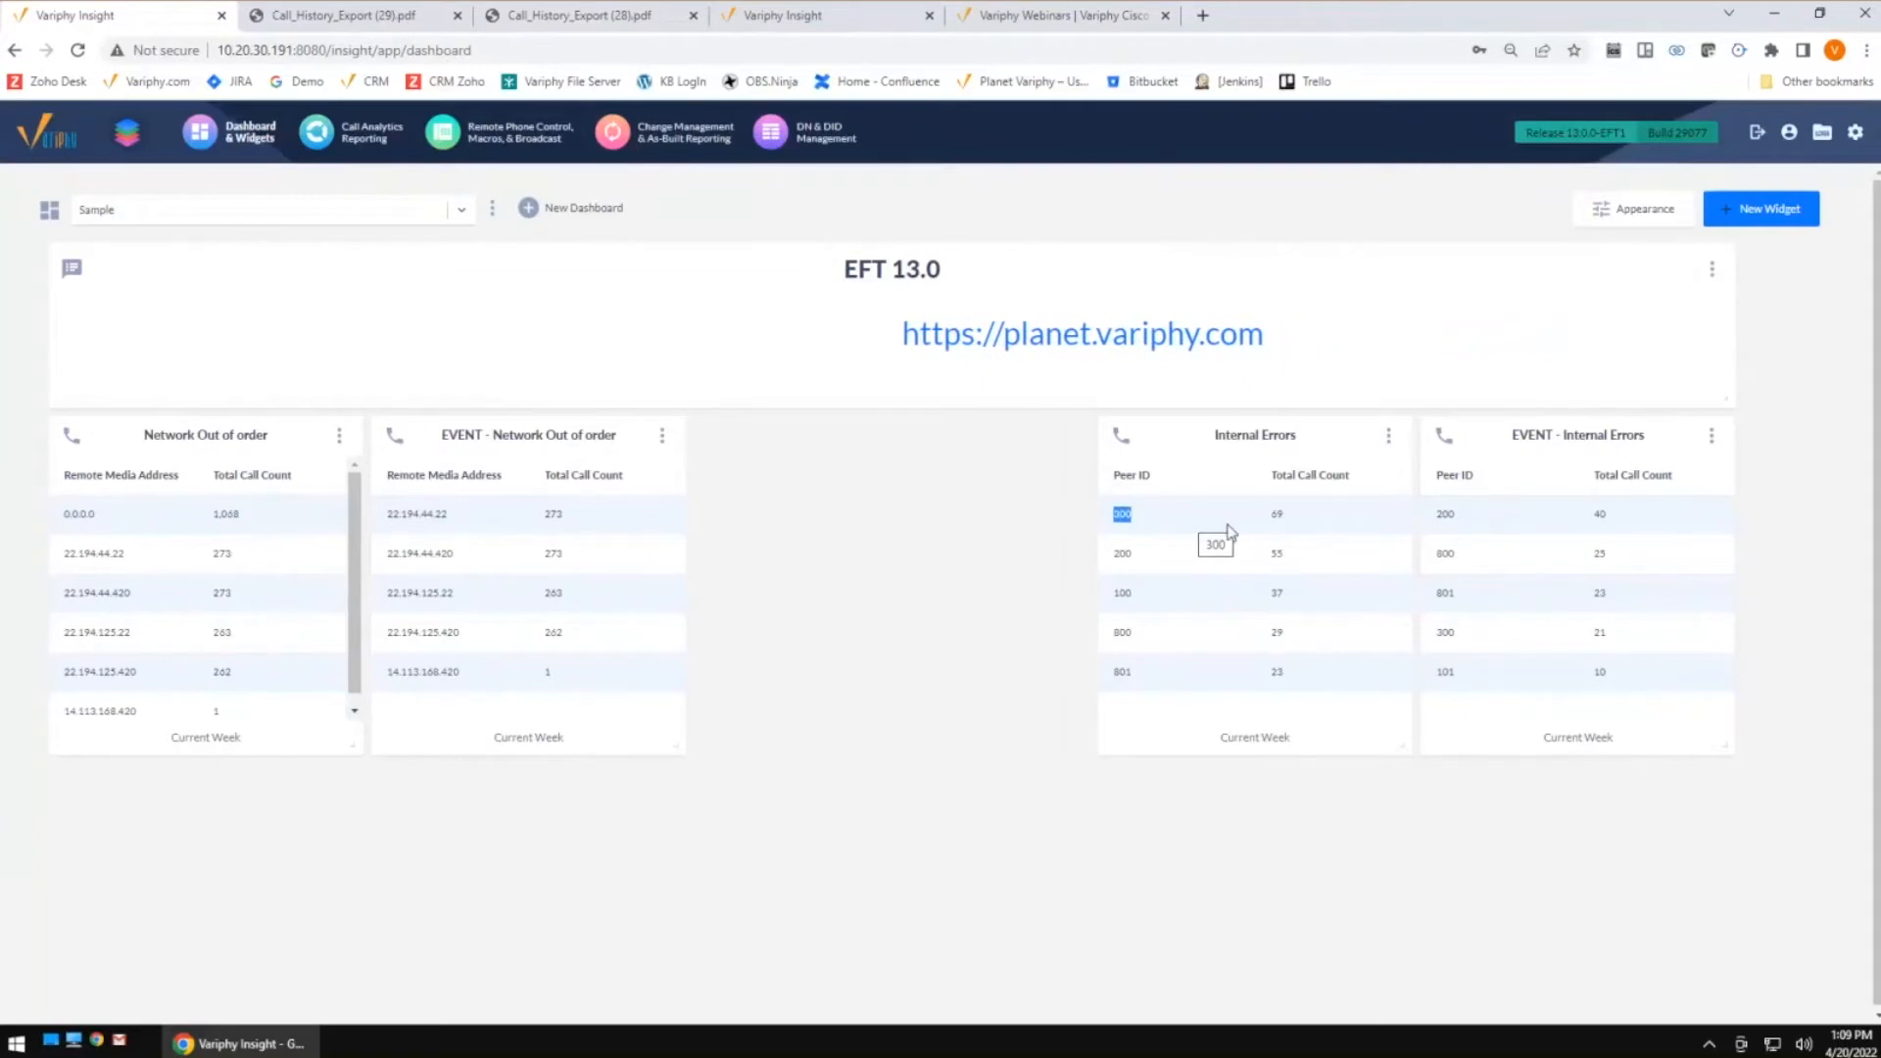
double_click(1276, 516)
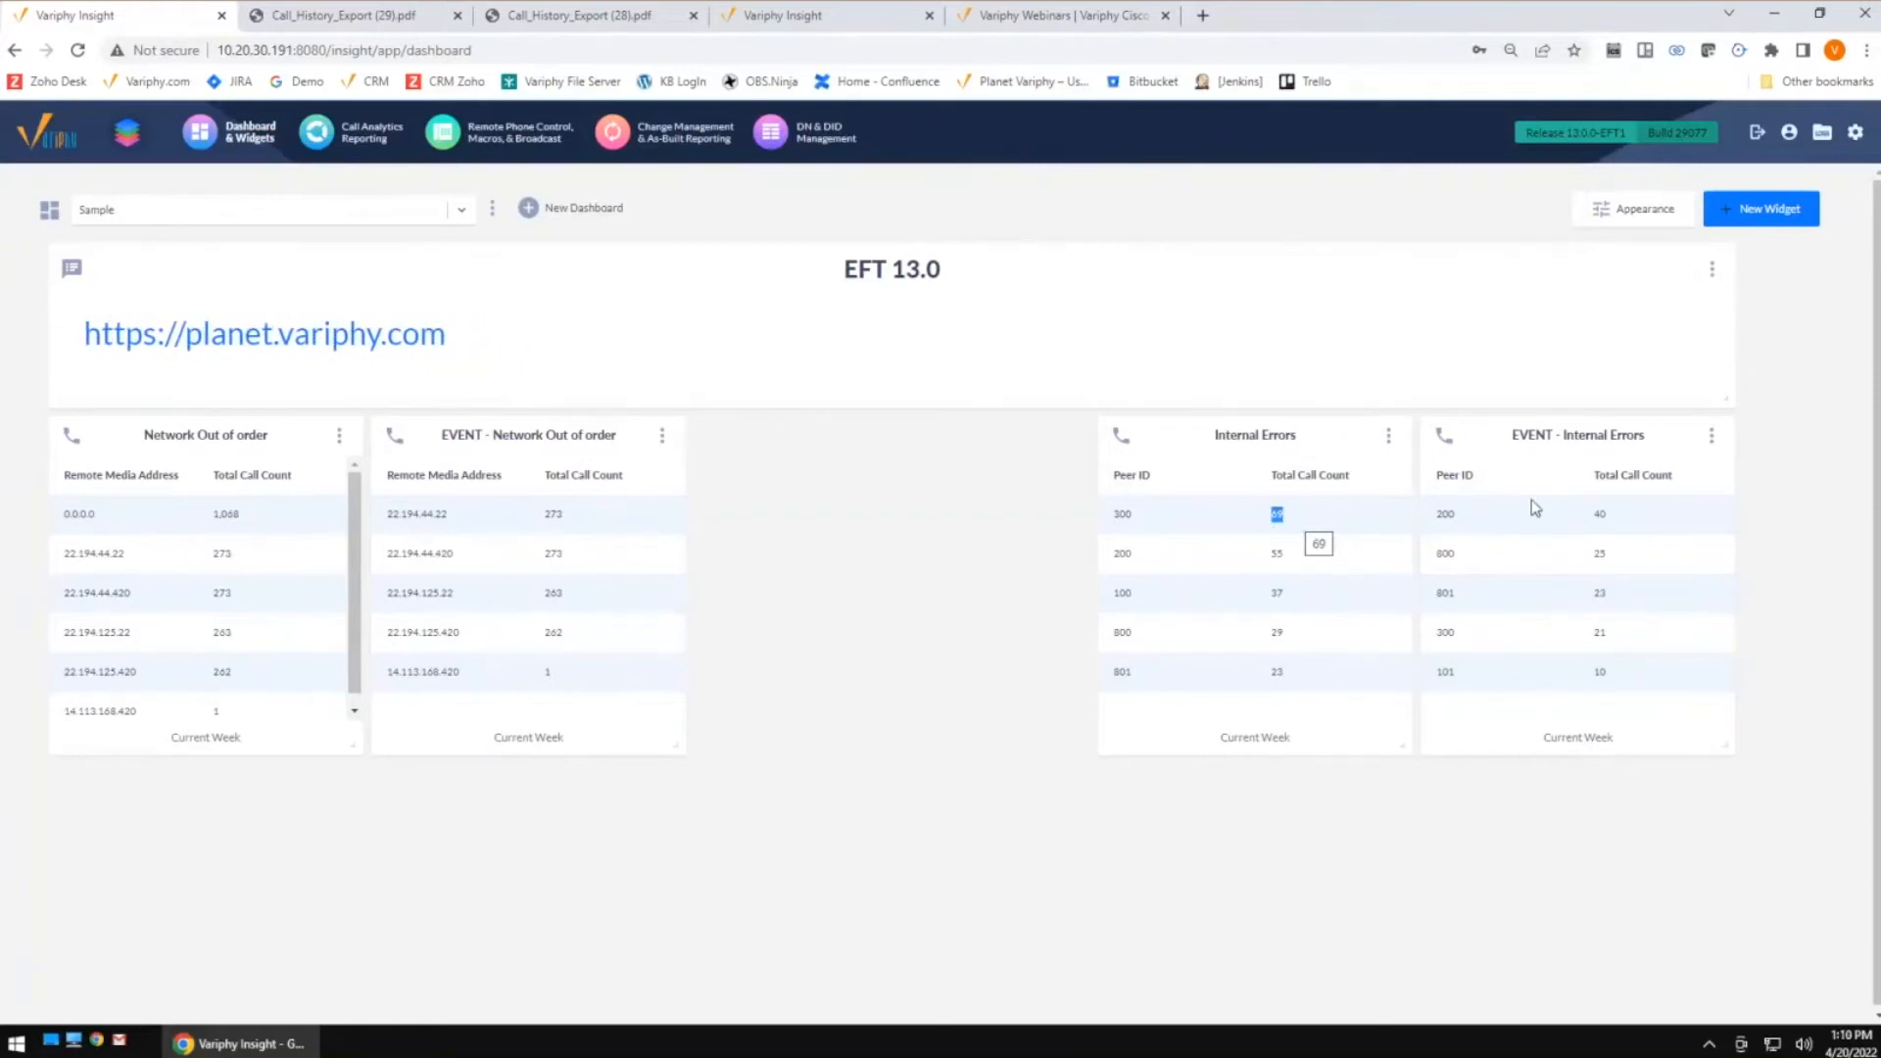
double_click(1479, 686)
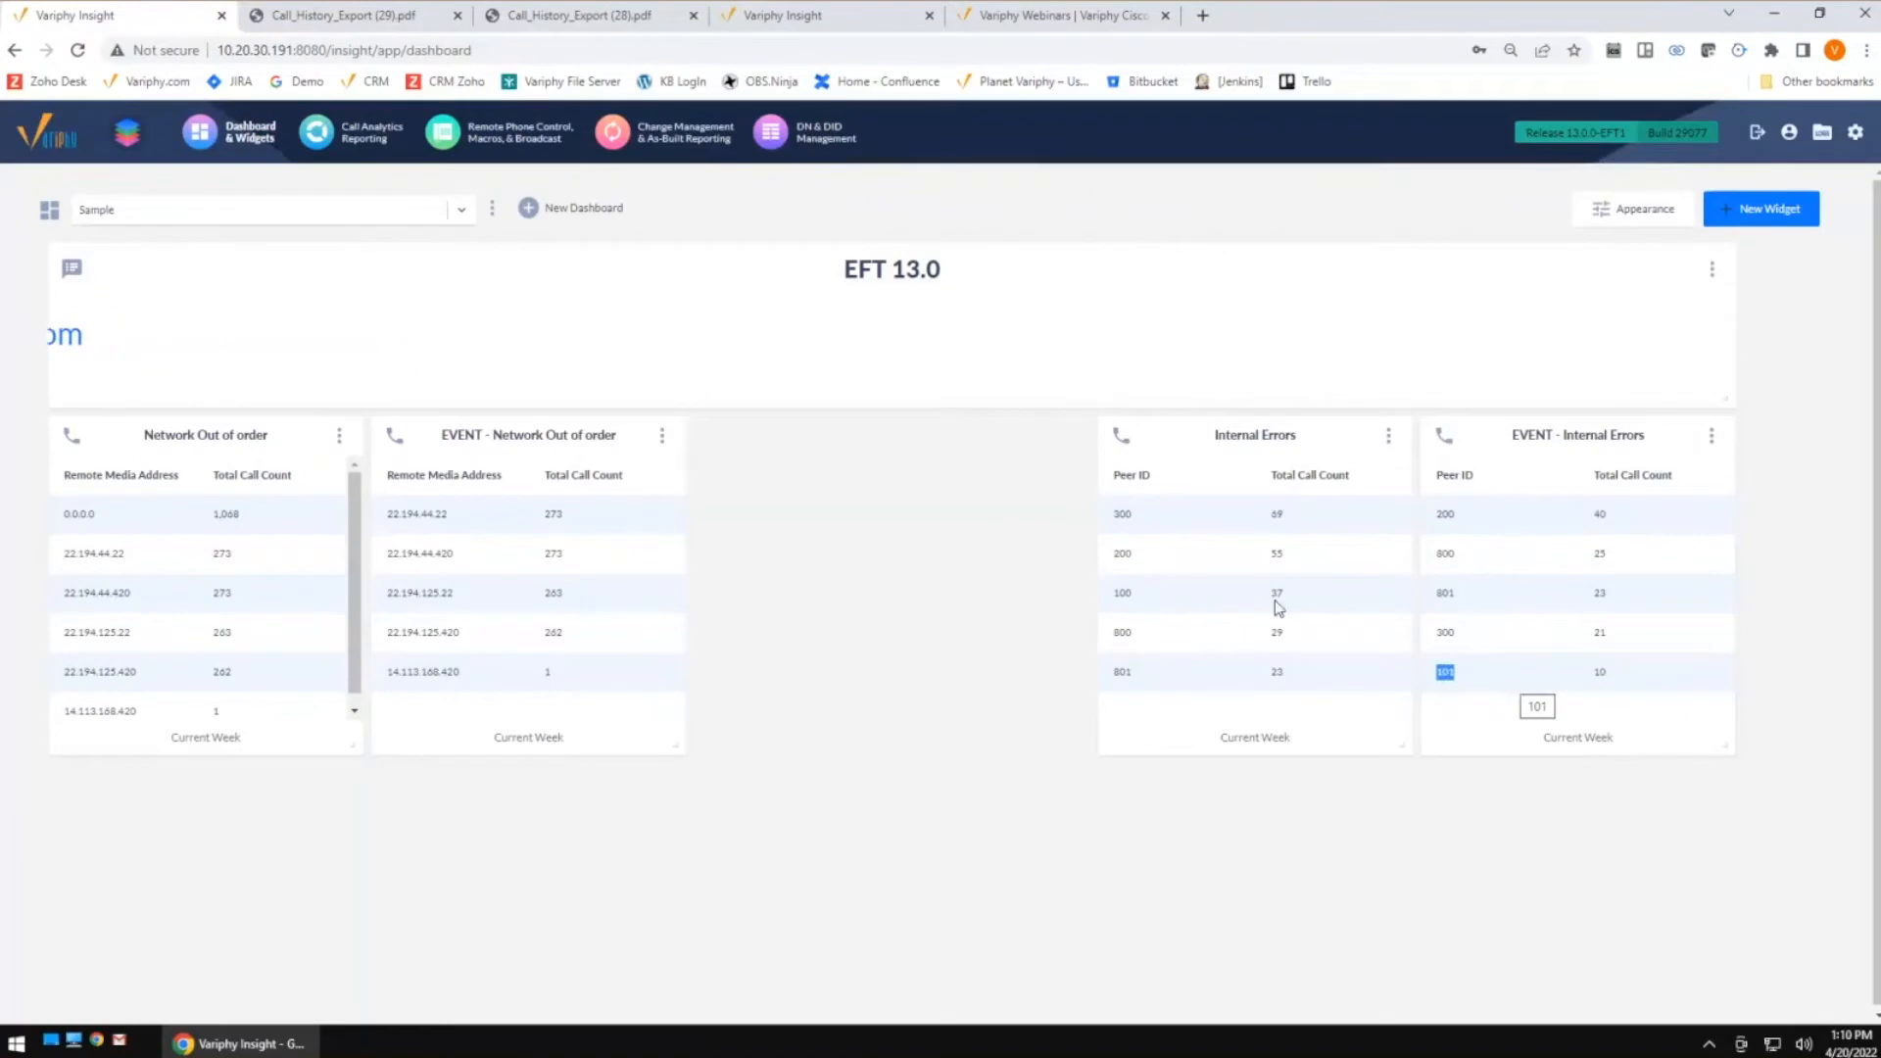
double_click(1294, 521)
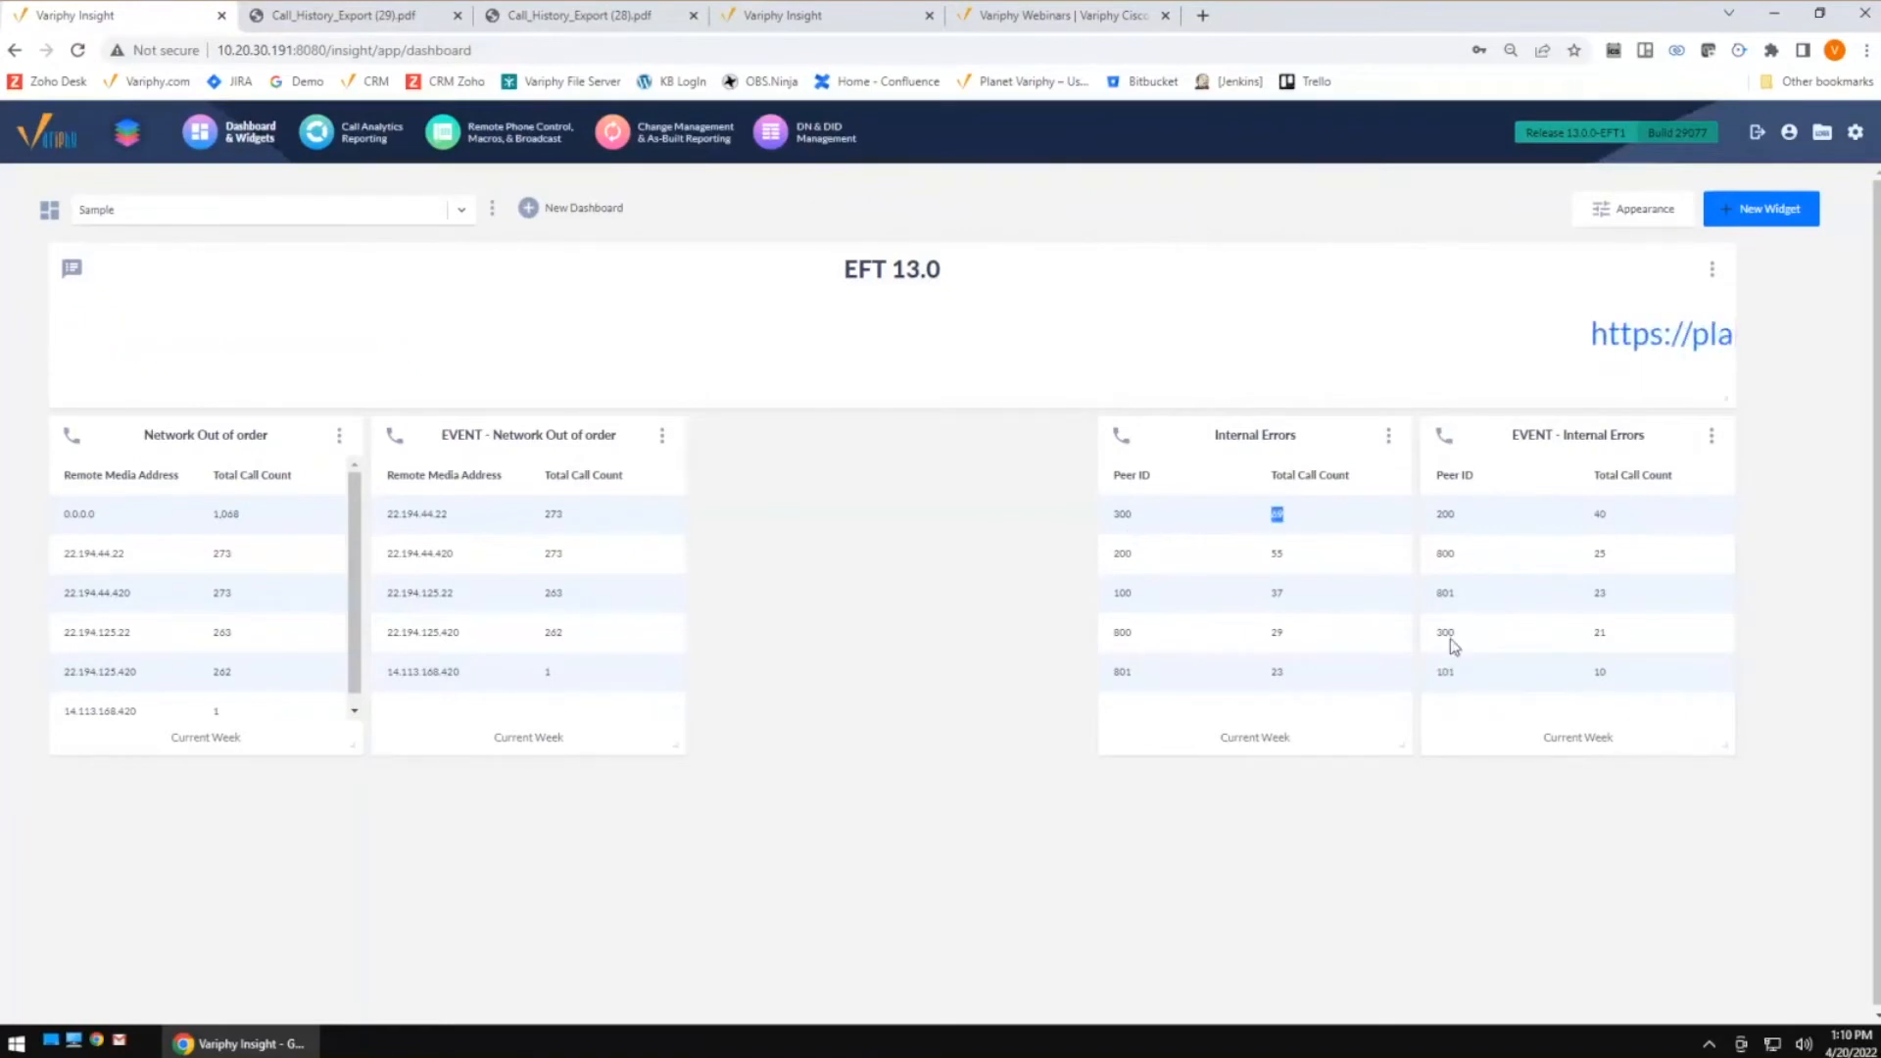
double_click(1599, 633)
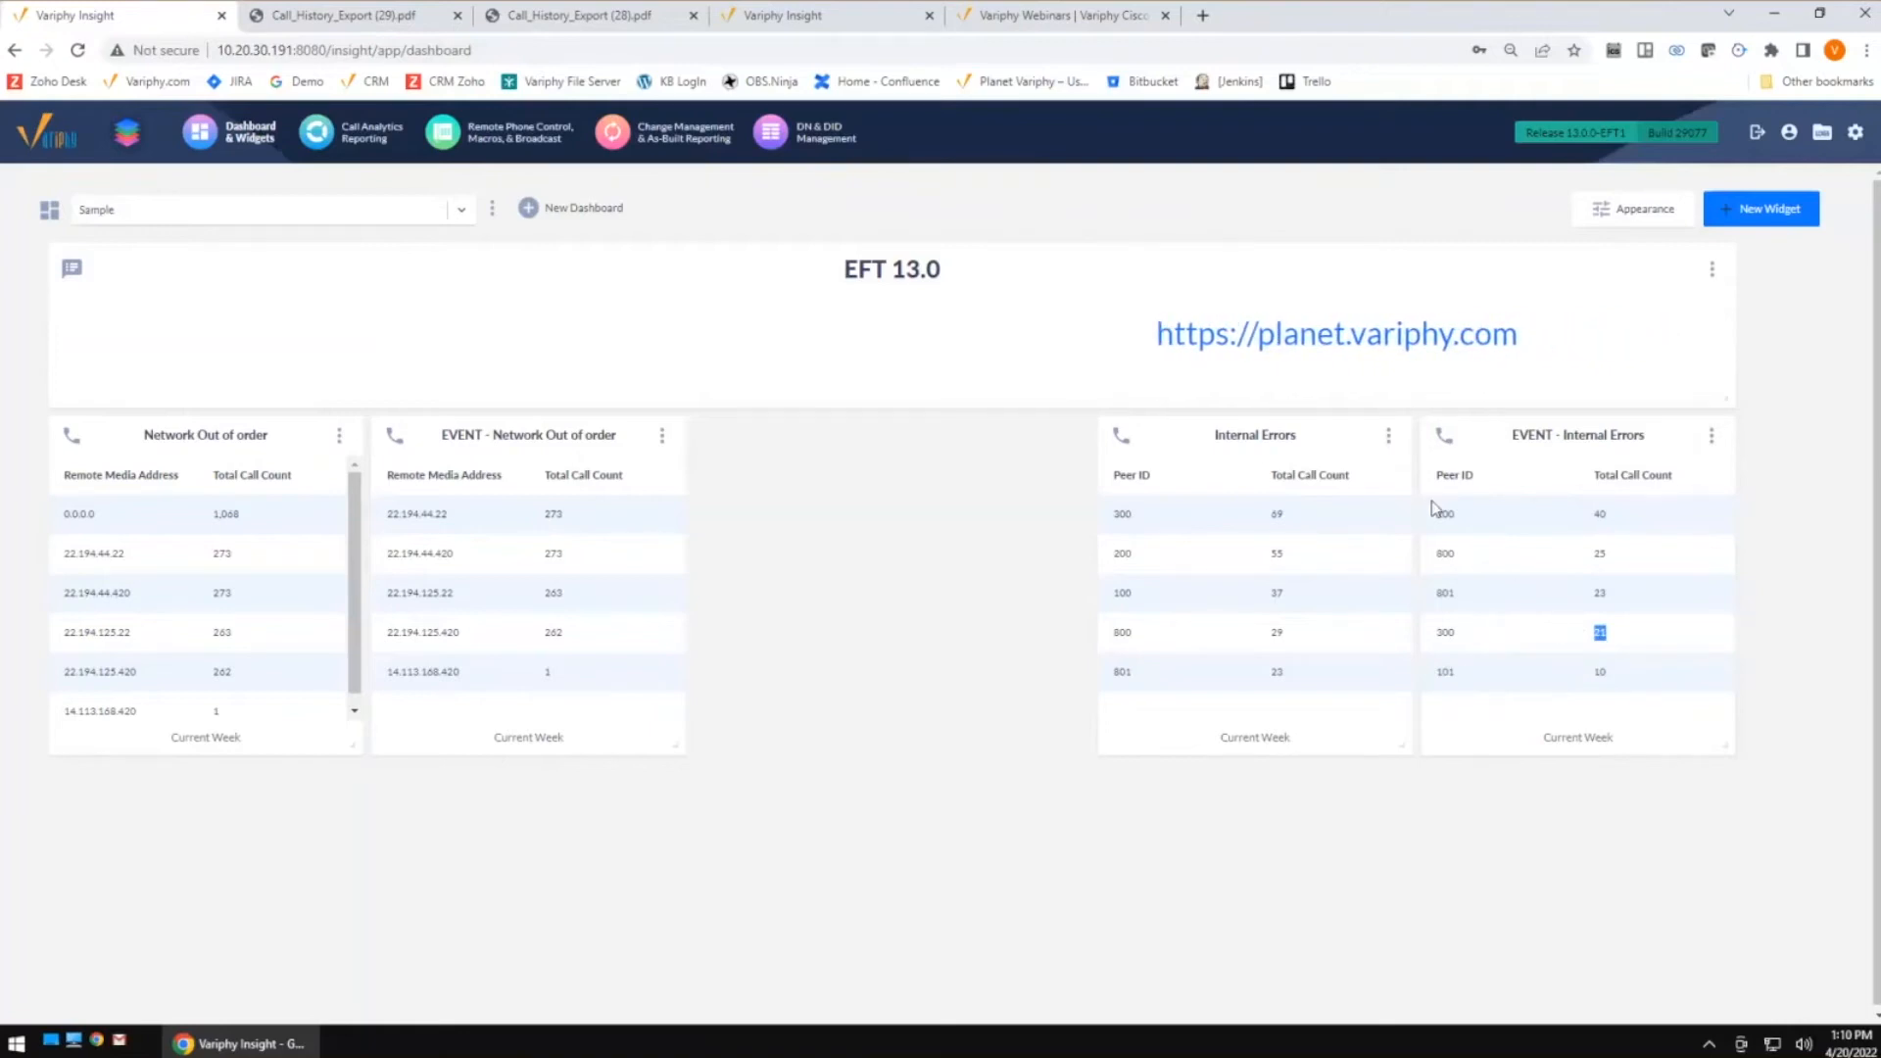
Highlight Peer ID counts in the Internal Errors widget and close both exported PDF report tabs
double_click(1150, 592)
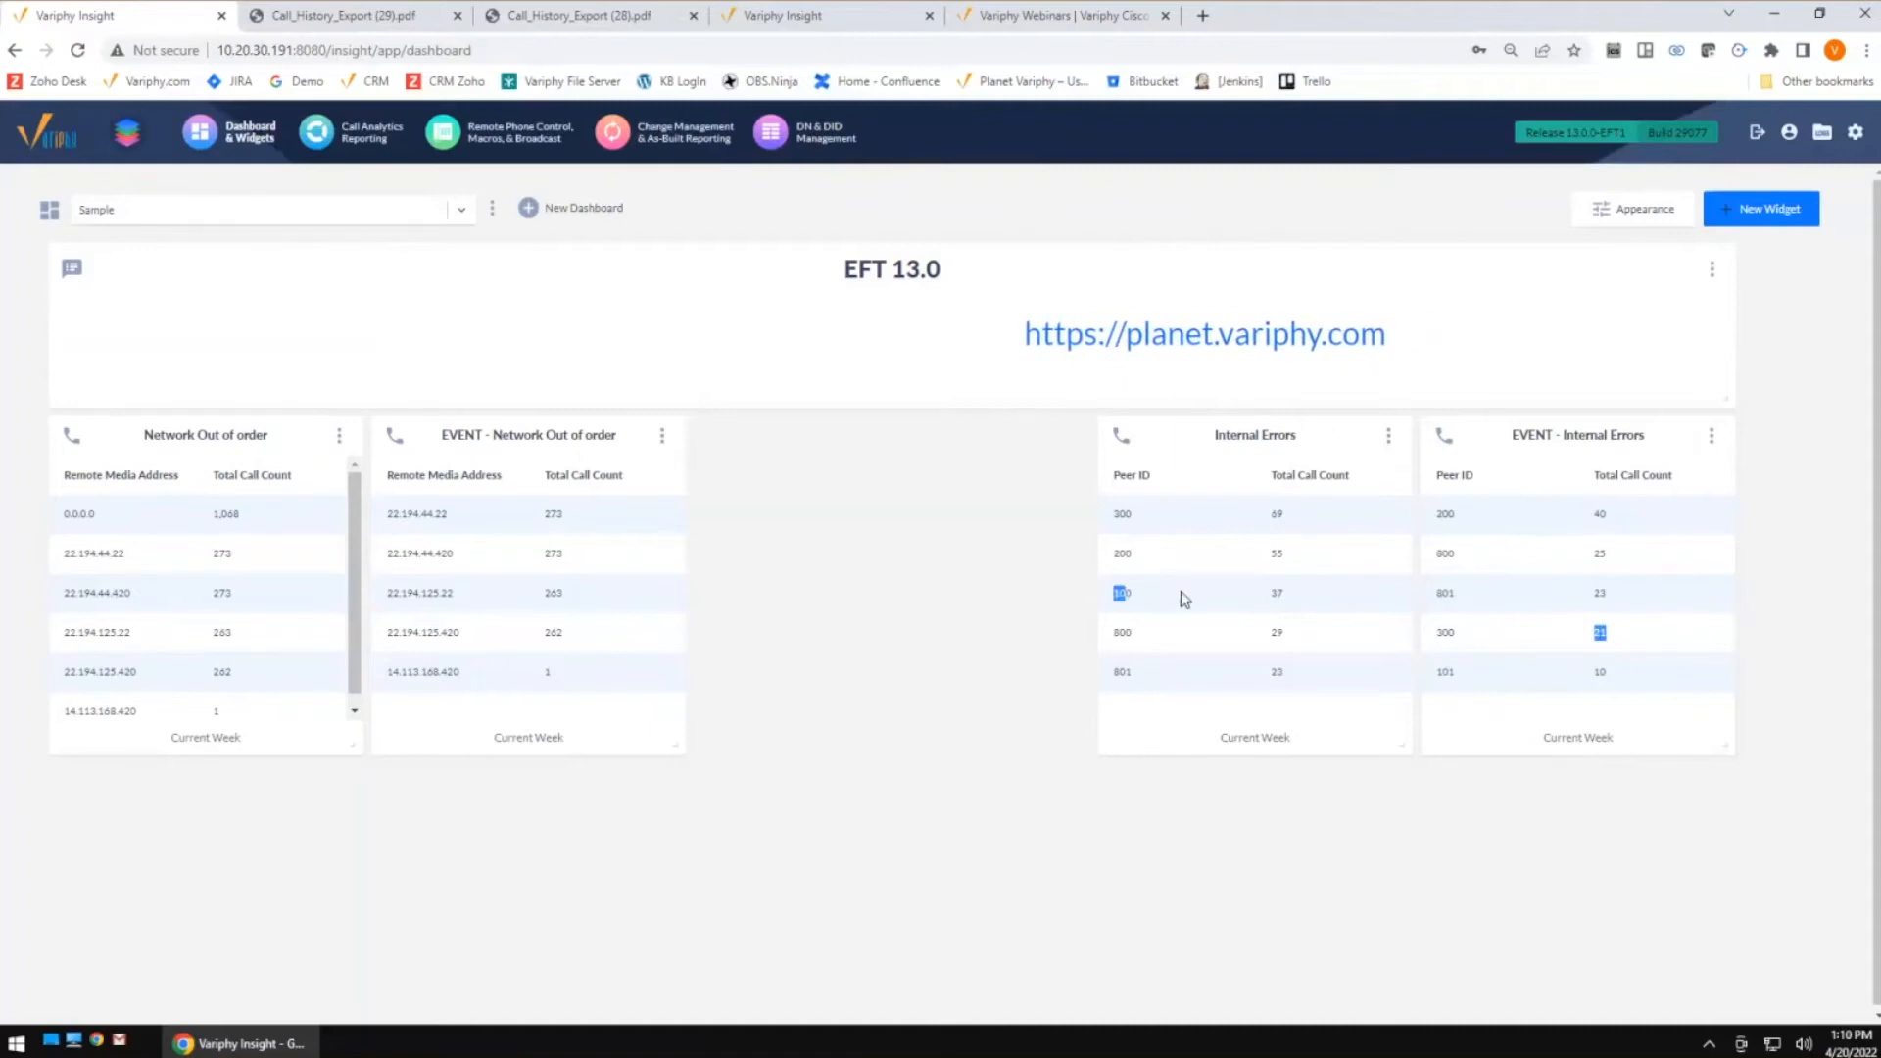
double_click(1275, 592)
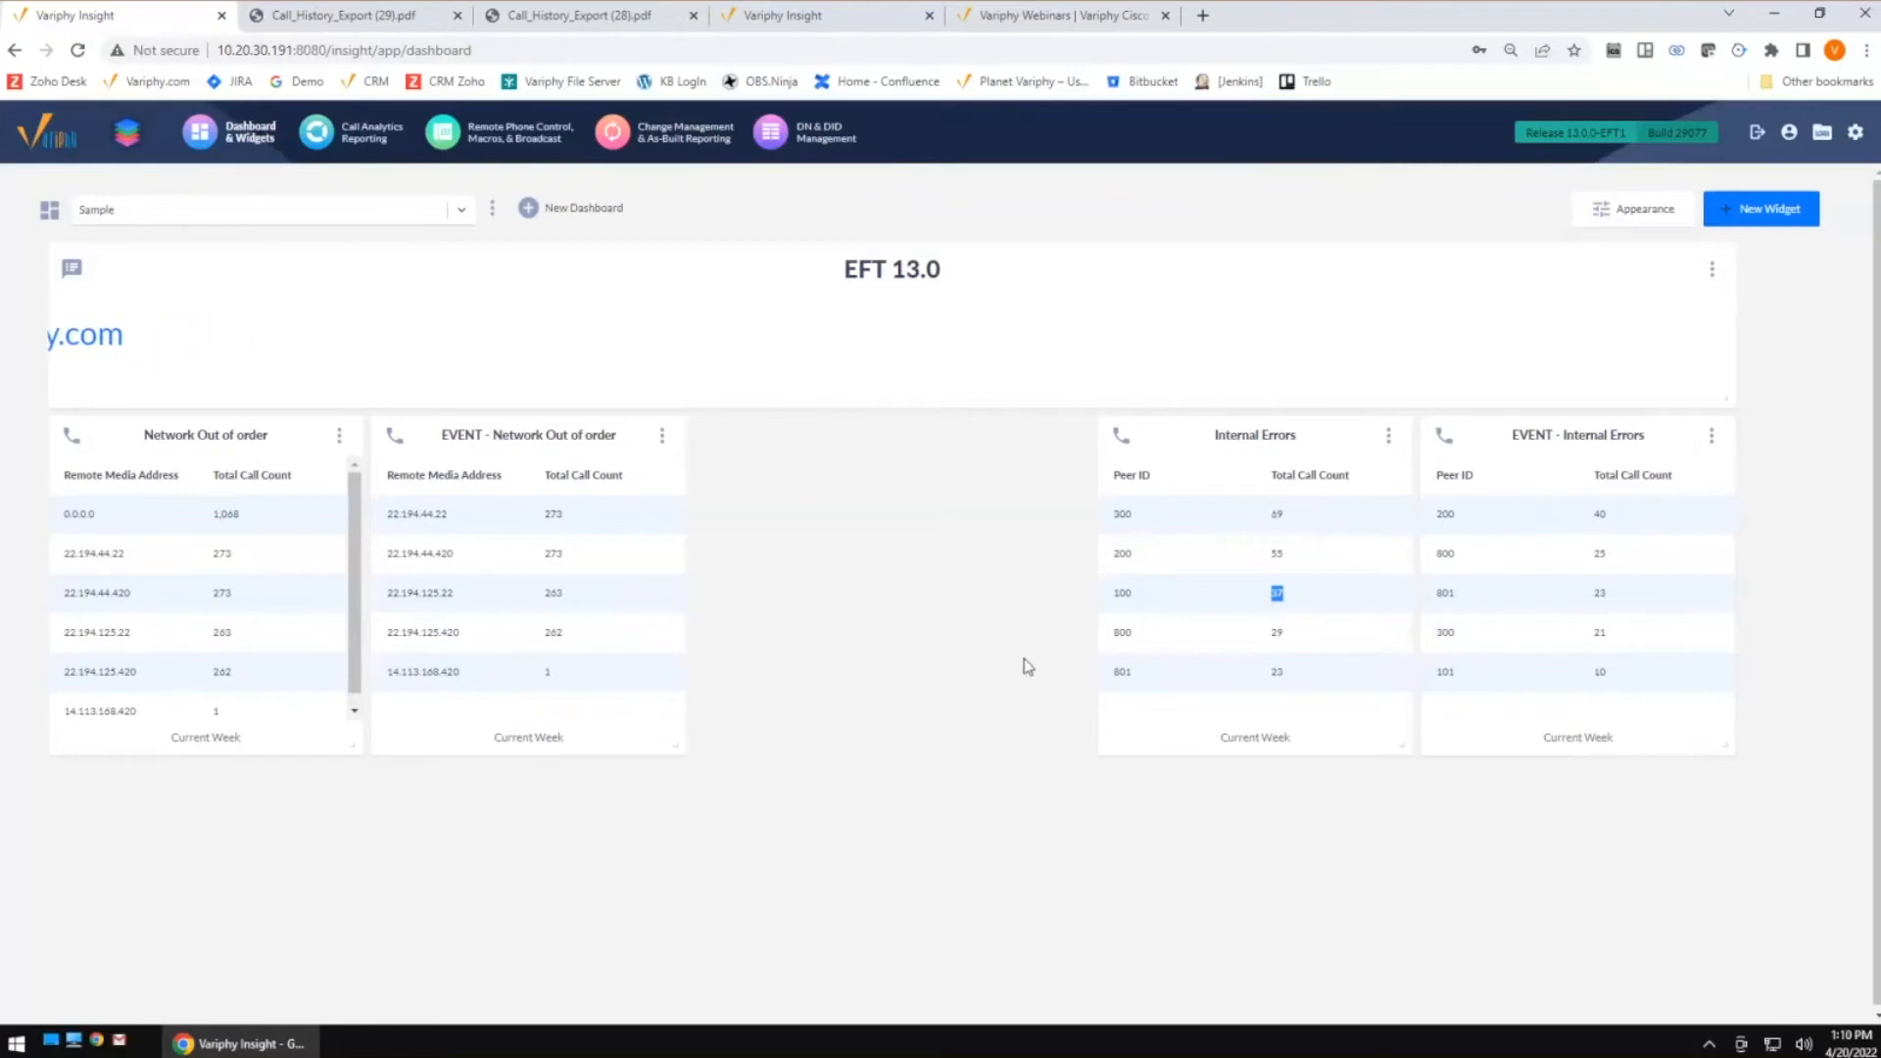
click(456, 15)
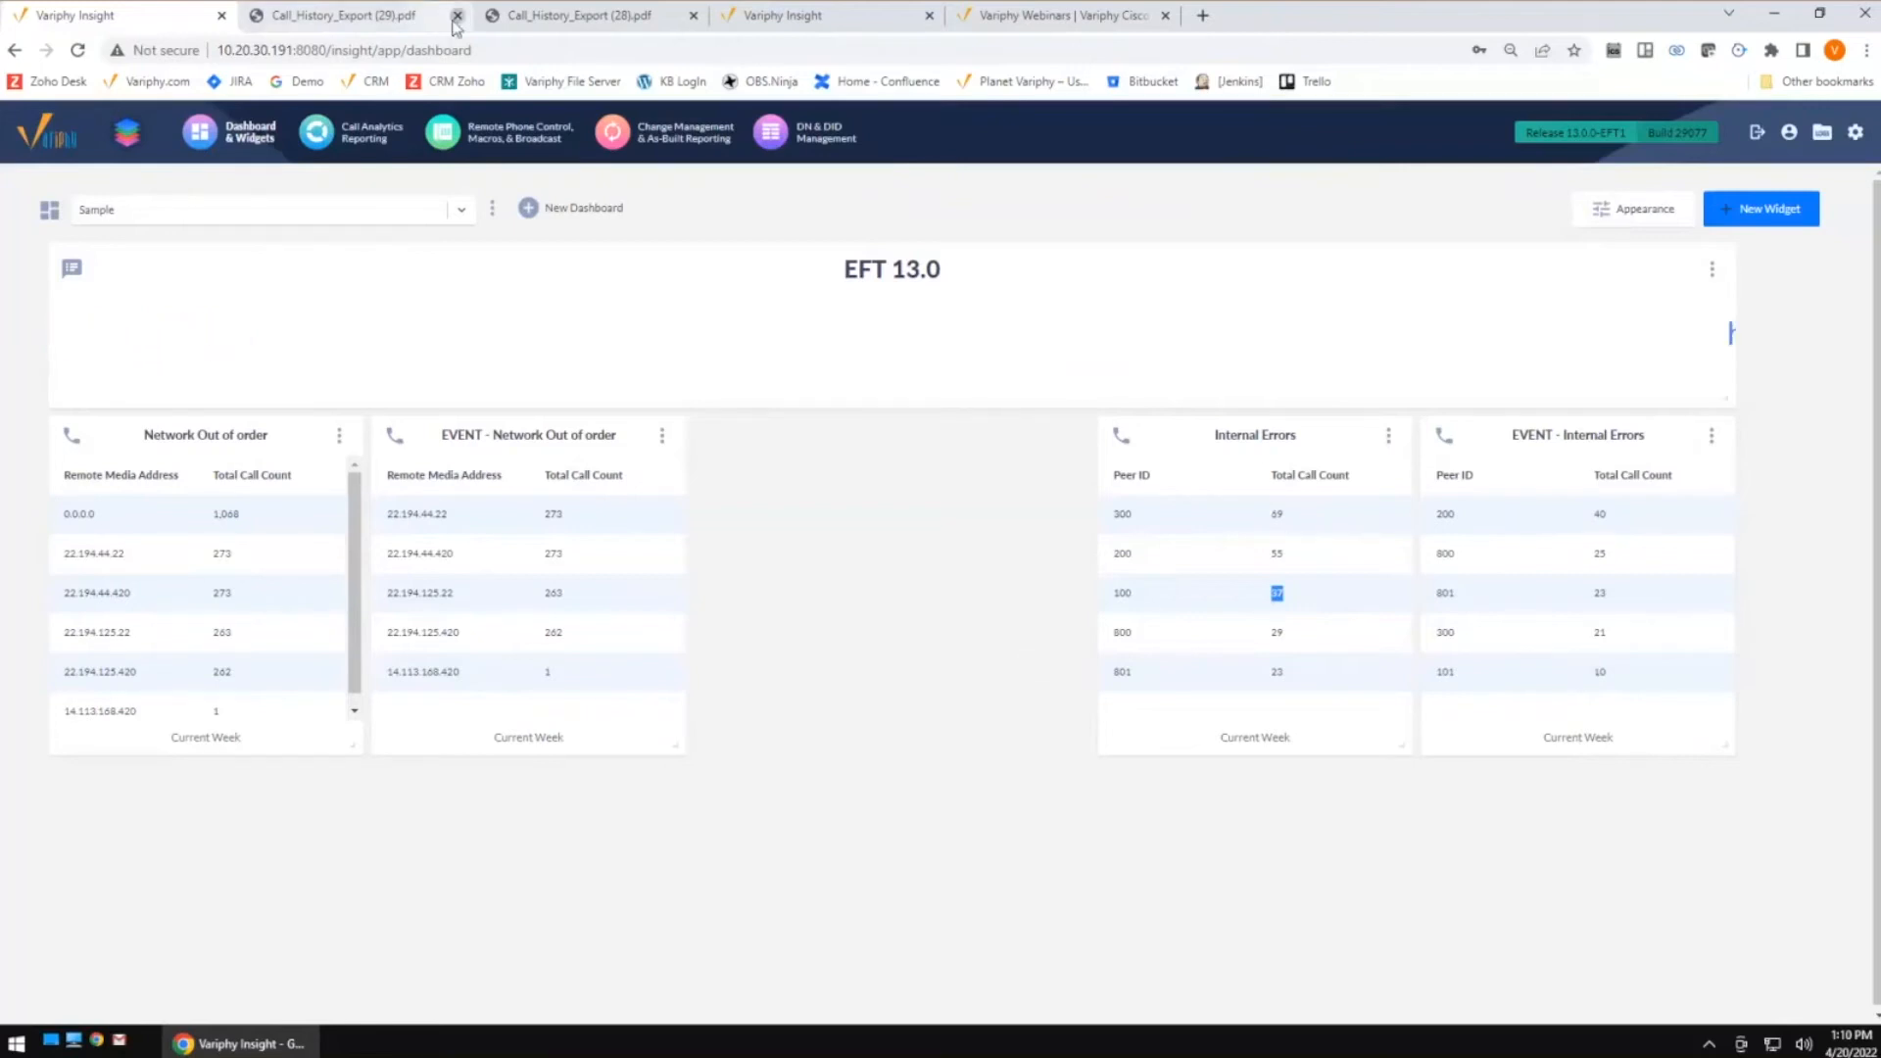
click(456, 16)
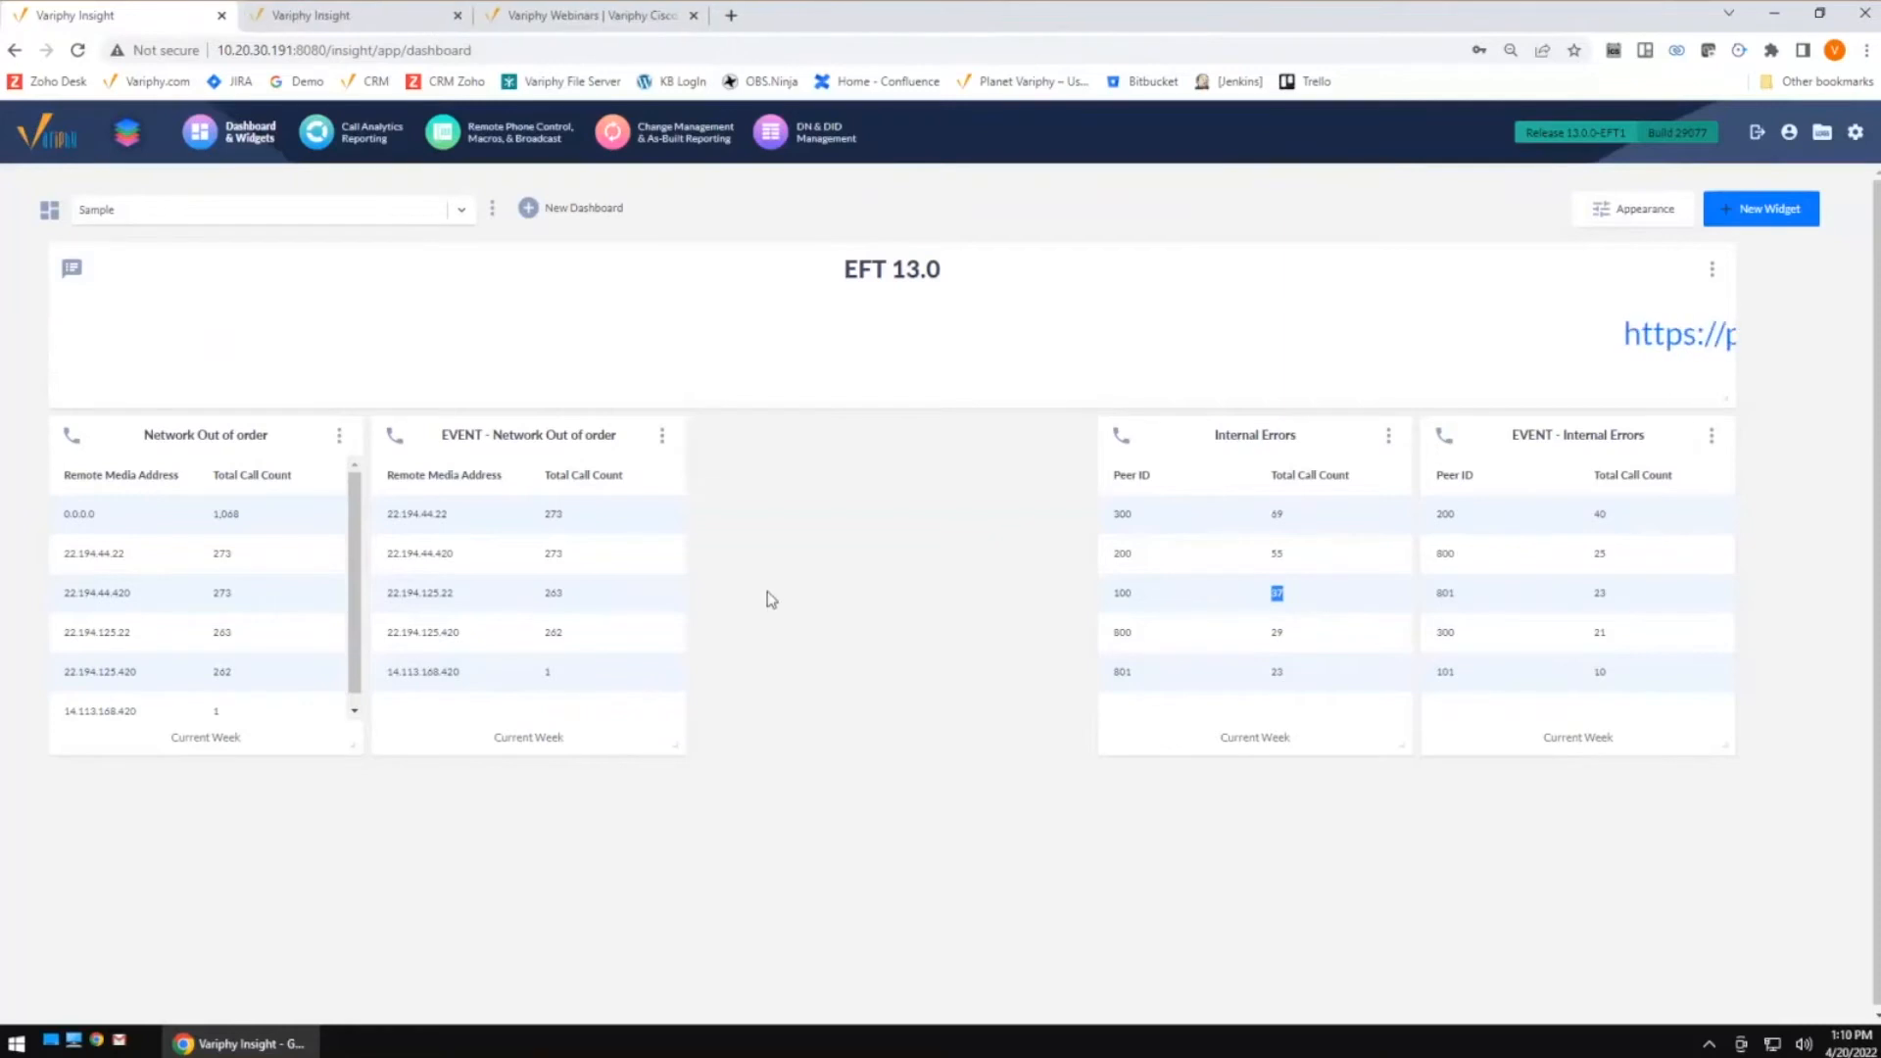
In the other Insight tab, edit the CSQ Statistic Details widget's thresholds and enable the Informational 1 audio for the Orange expression
click(371, 18)
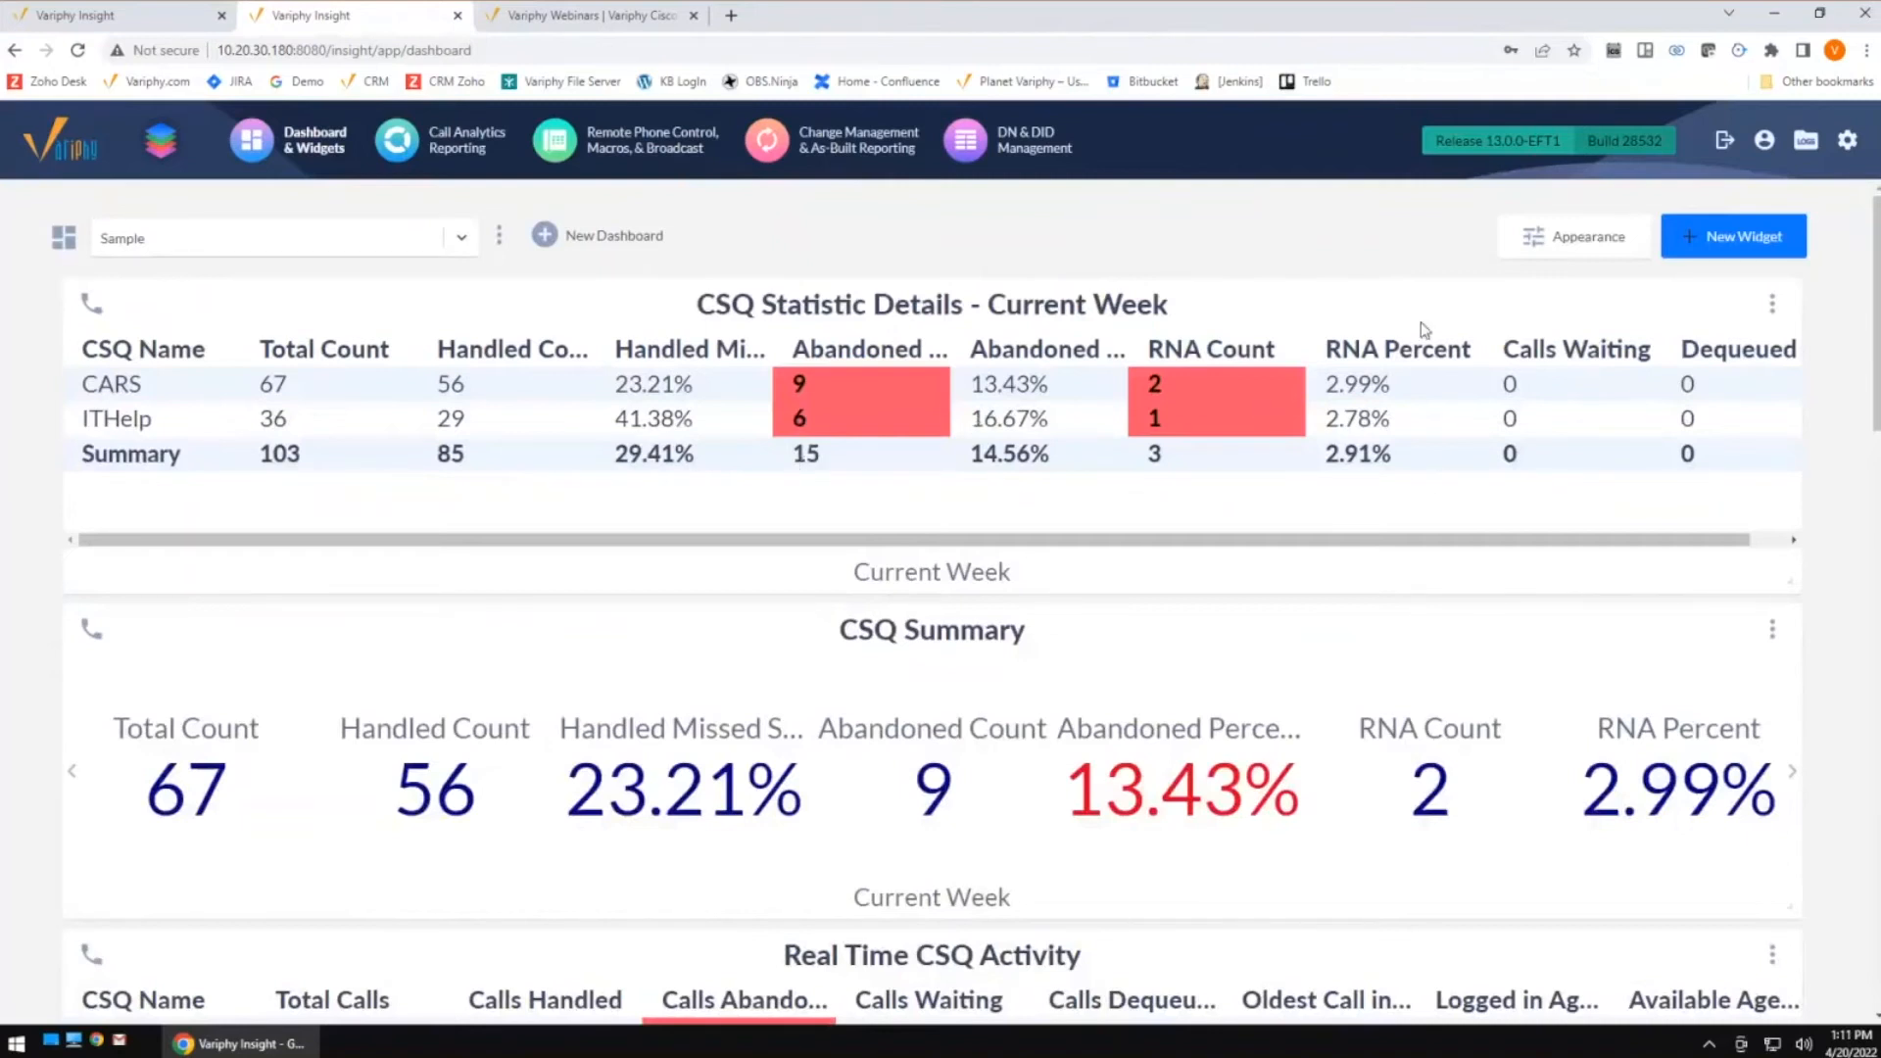
click(1773, 305)
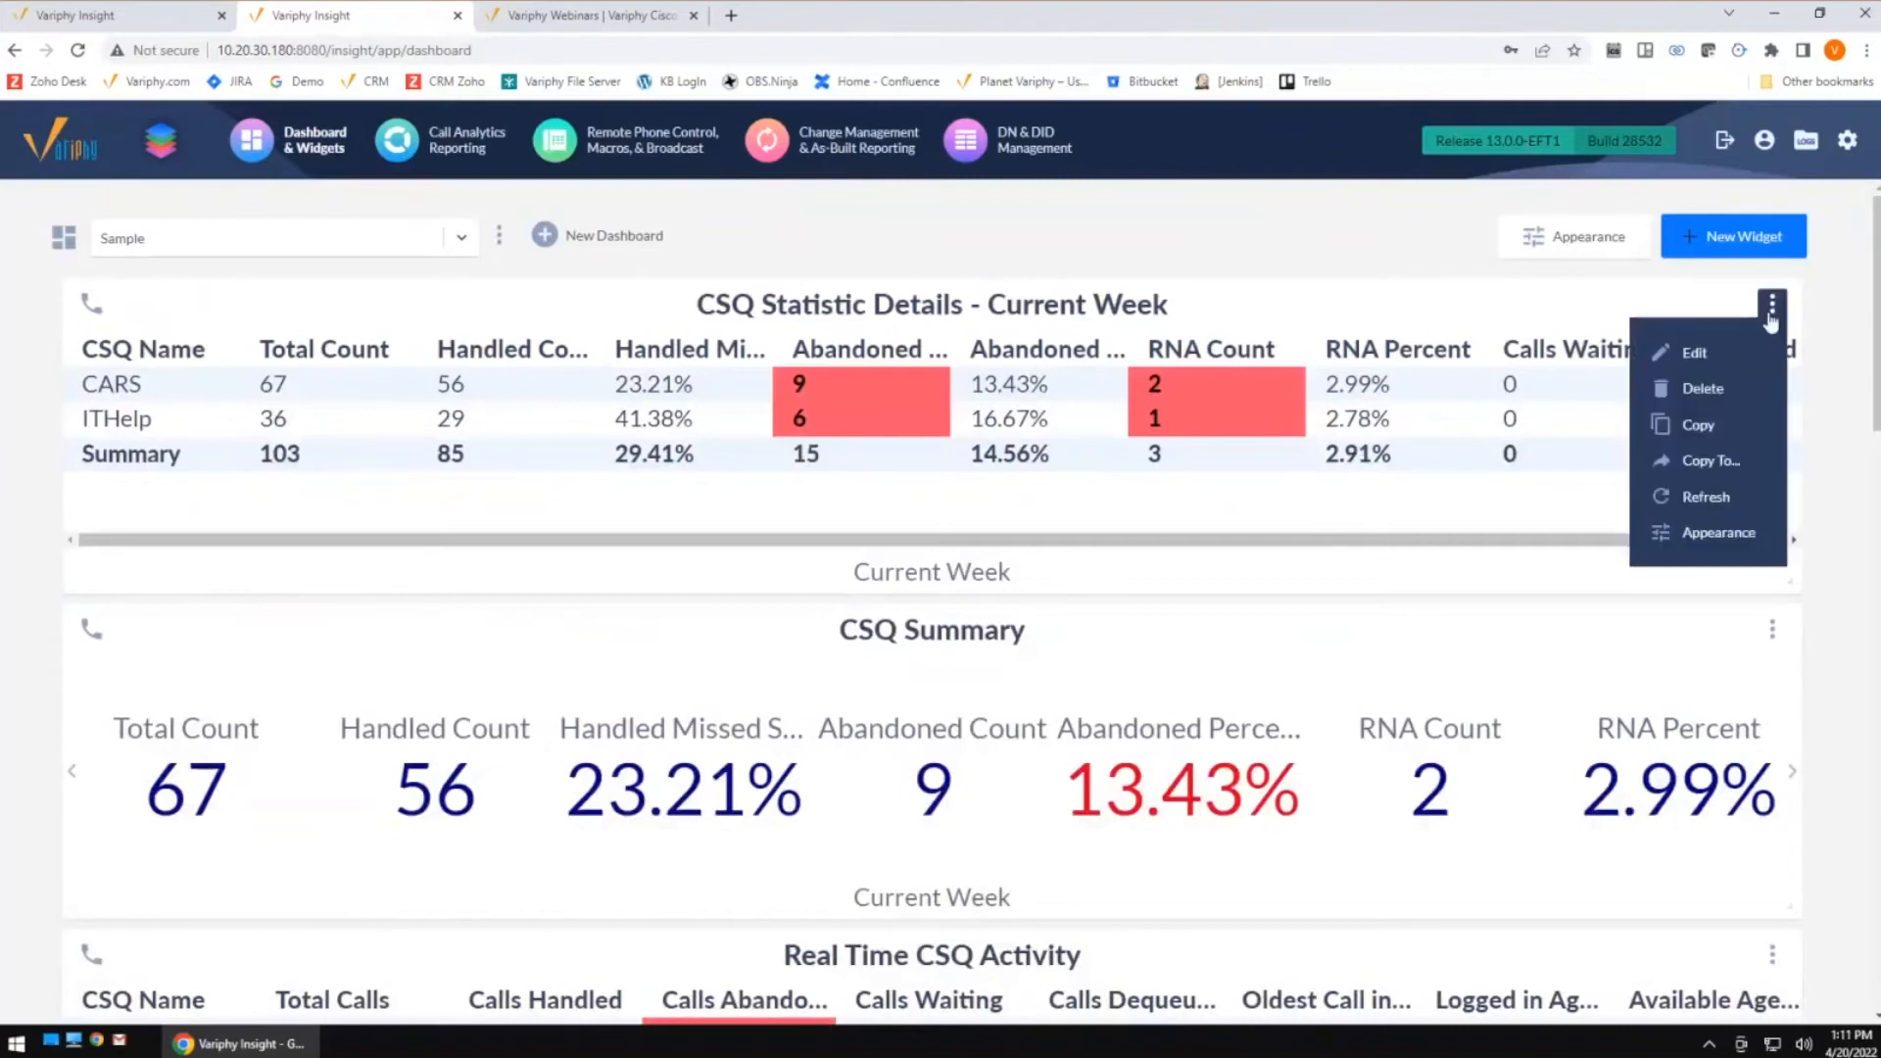
click(1717, 352)
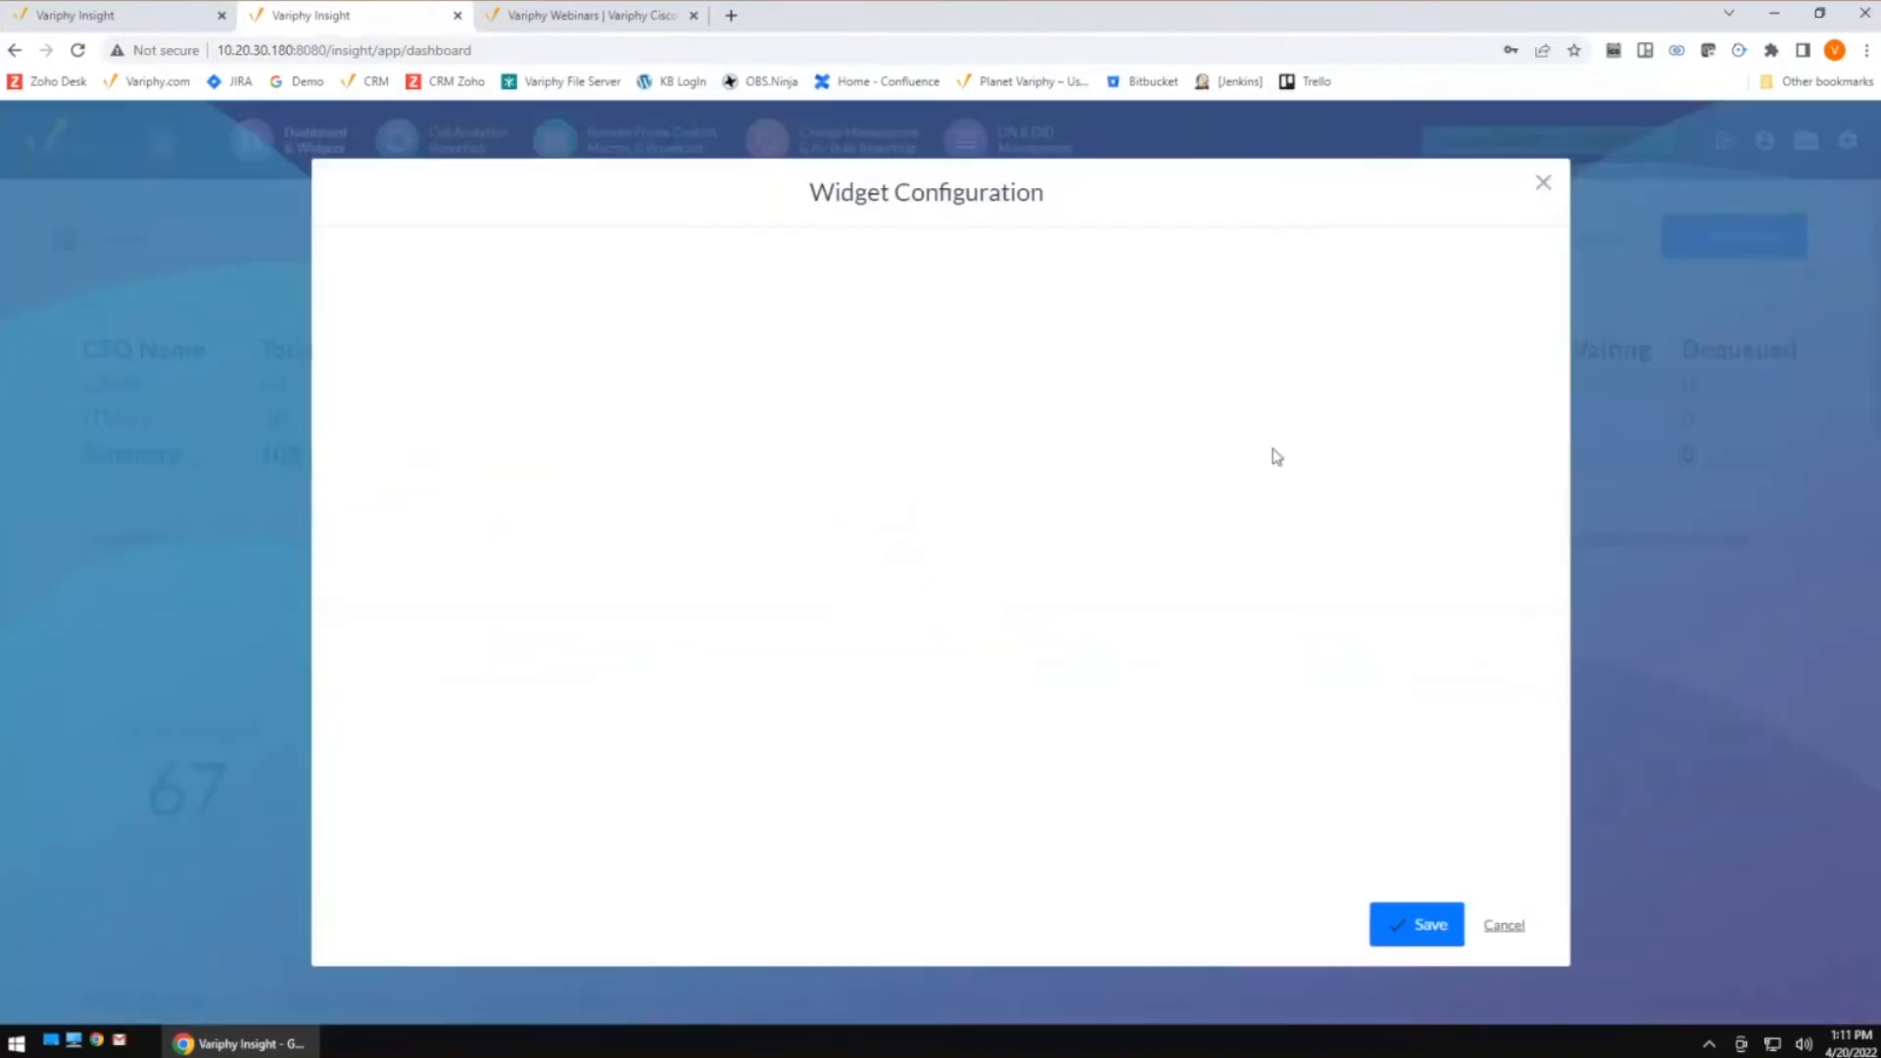
click(463, 475)
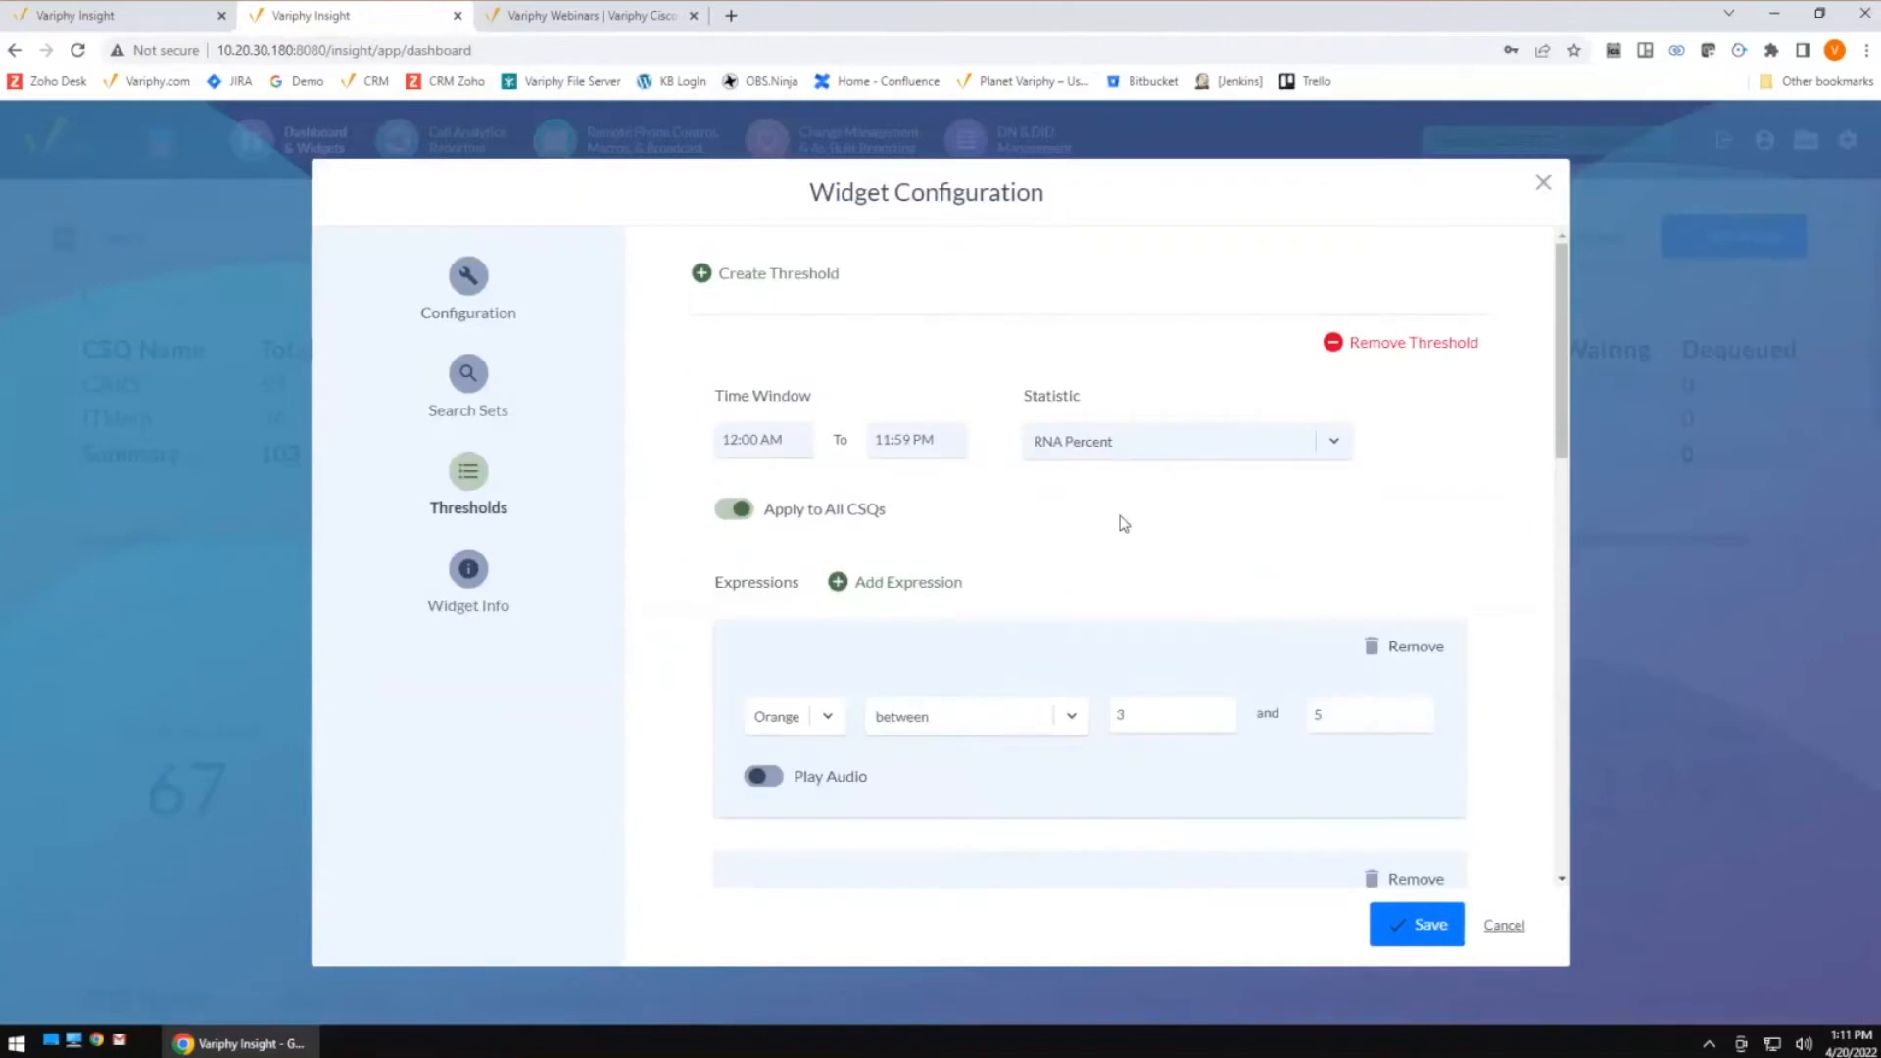
scroll(1146, 525, down, 2)
scroll(1154, 527, up, 1)
scroll(1156, 527, down, 1)
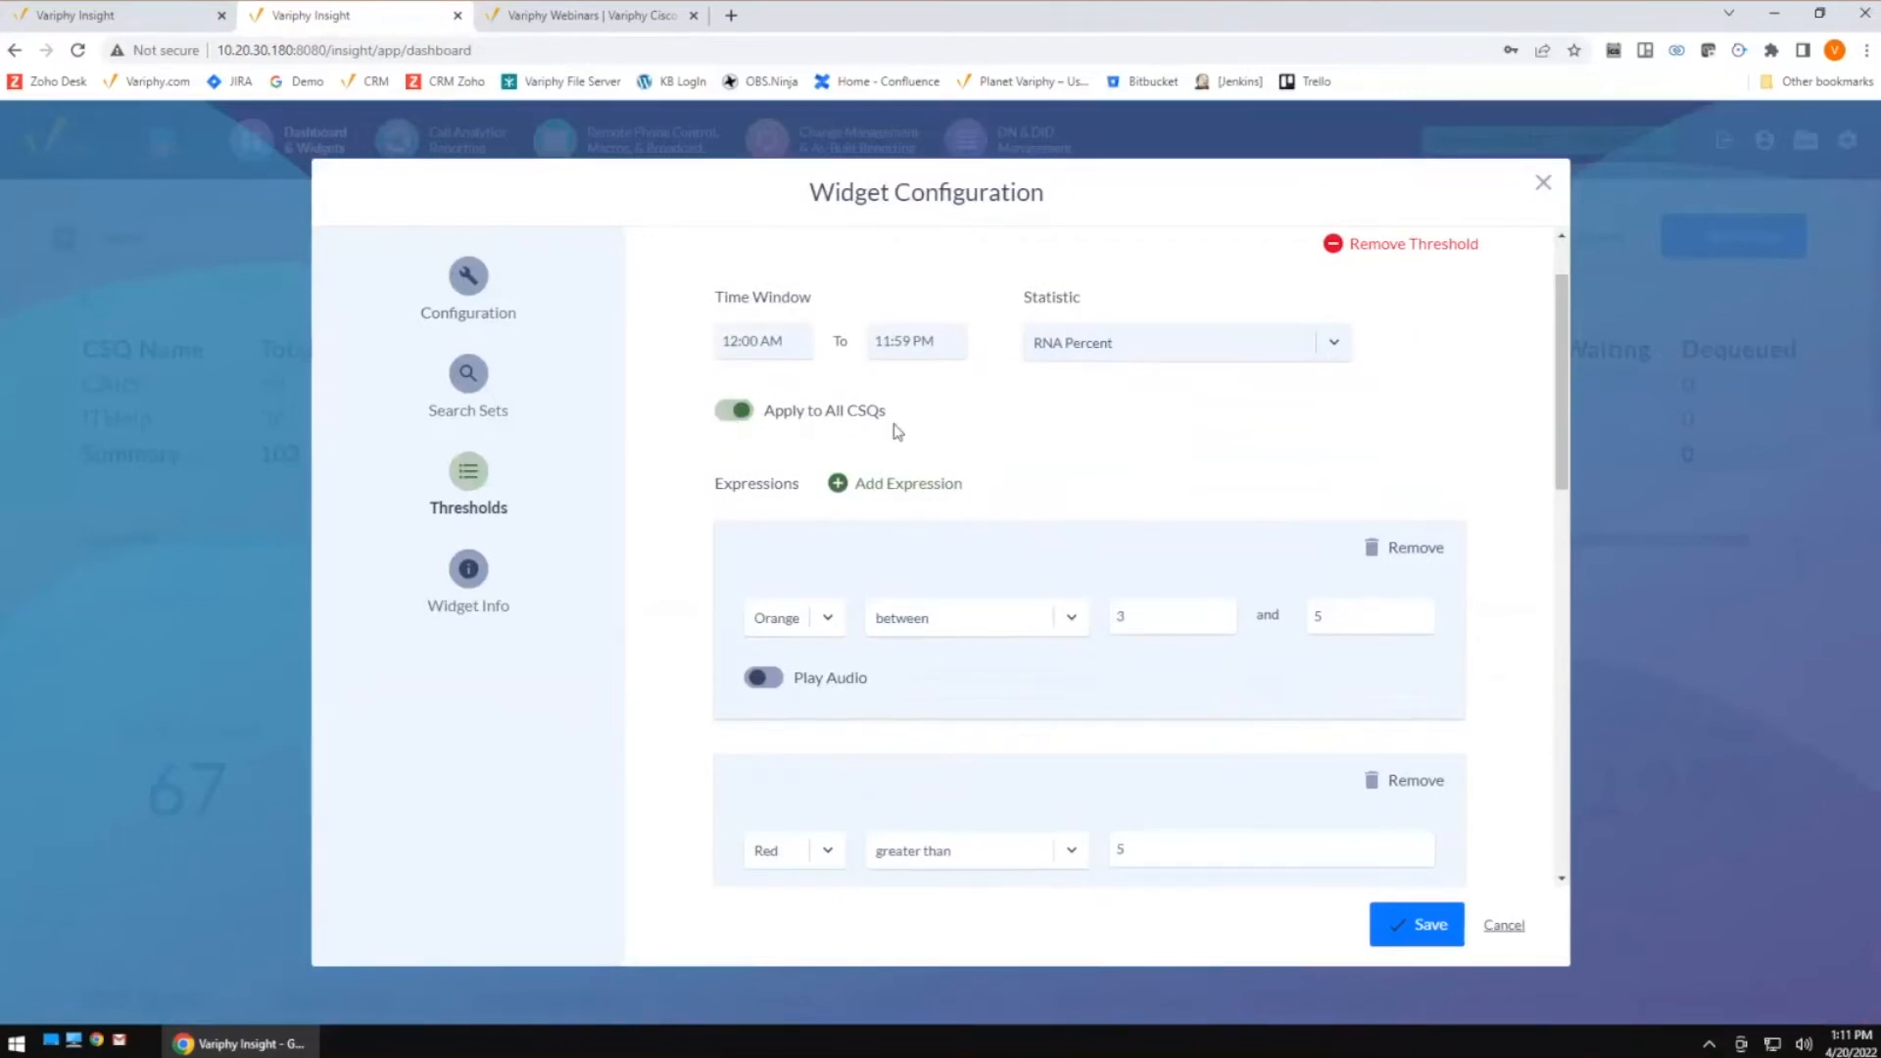
scroll(903, 674, down, 1)
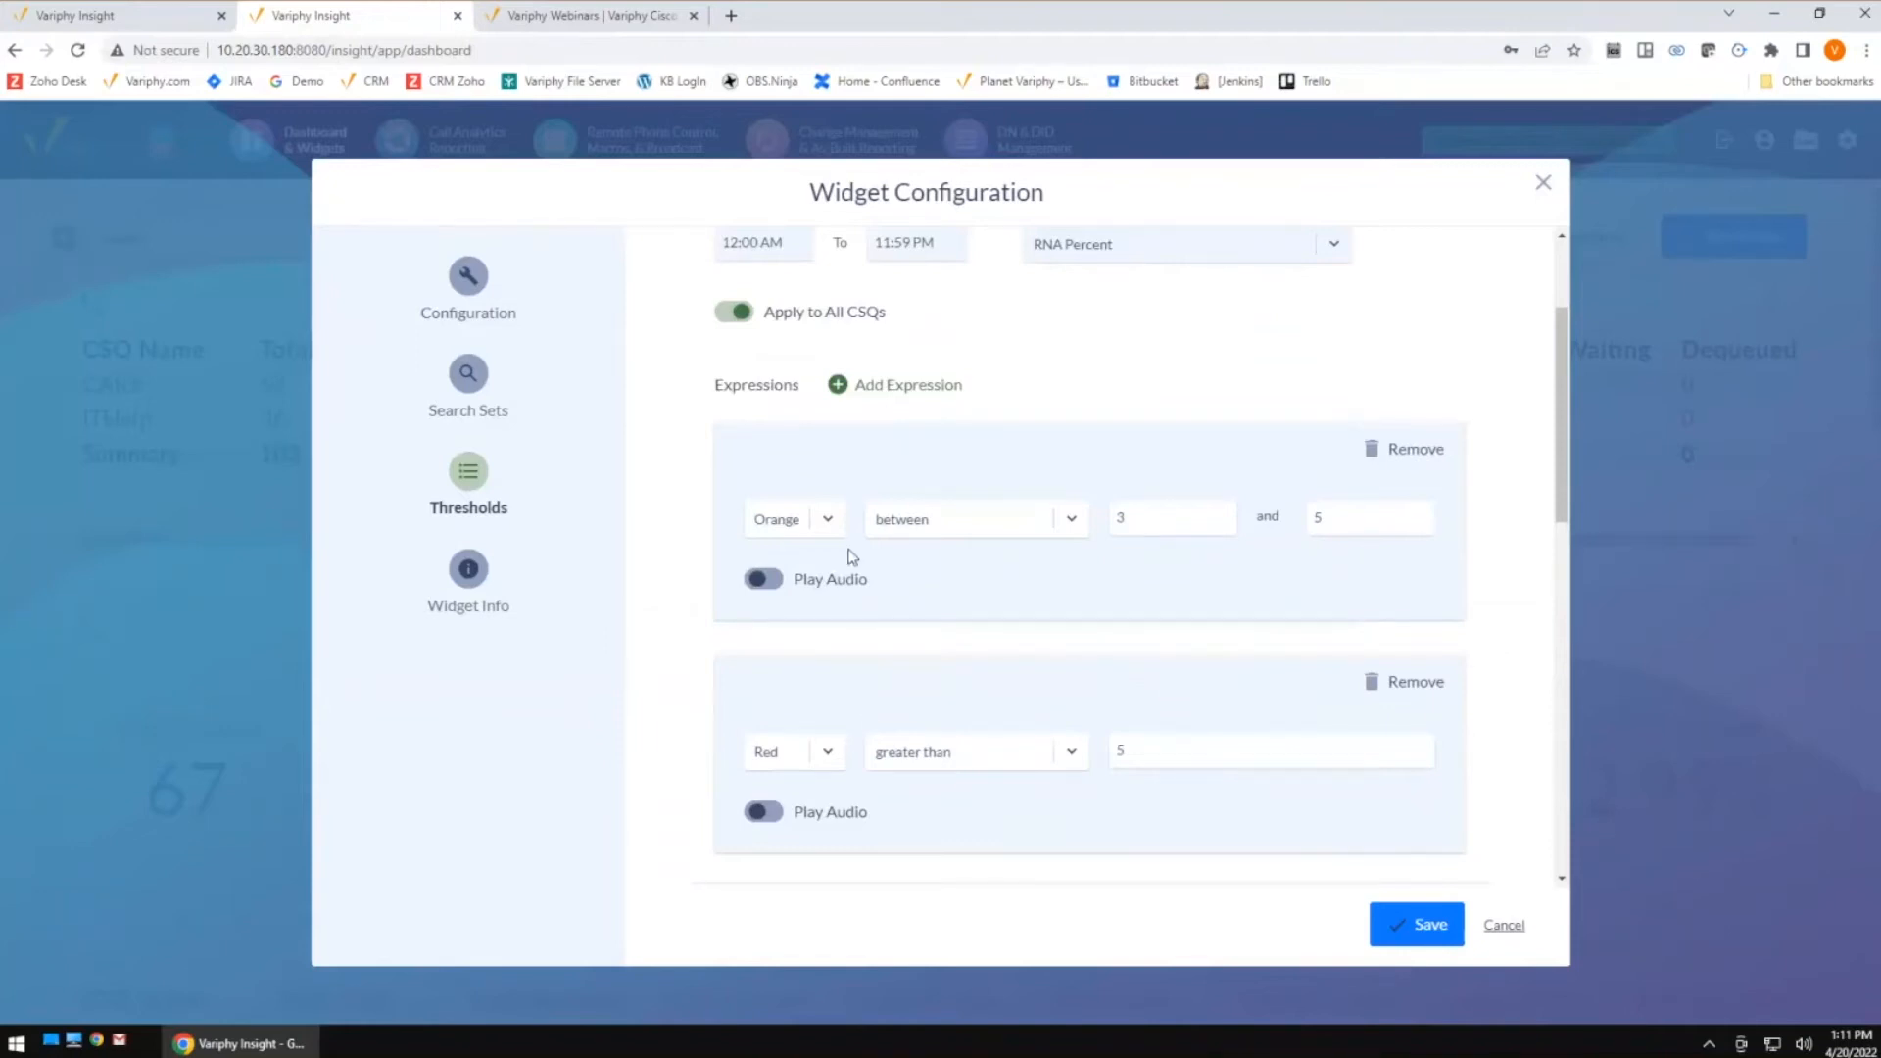
click(764, 580)
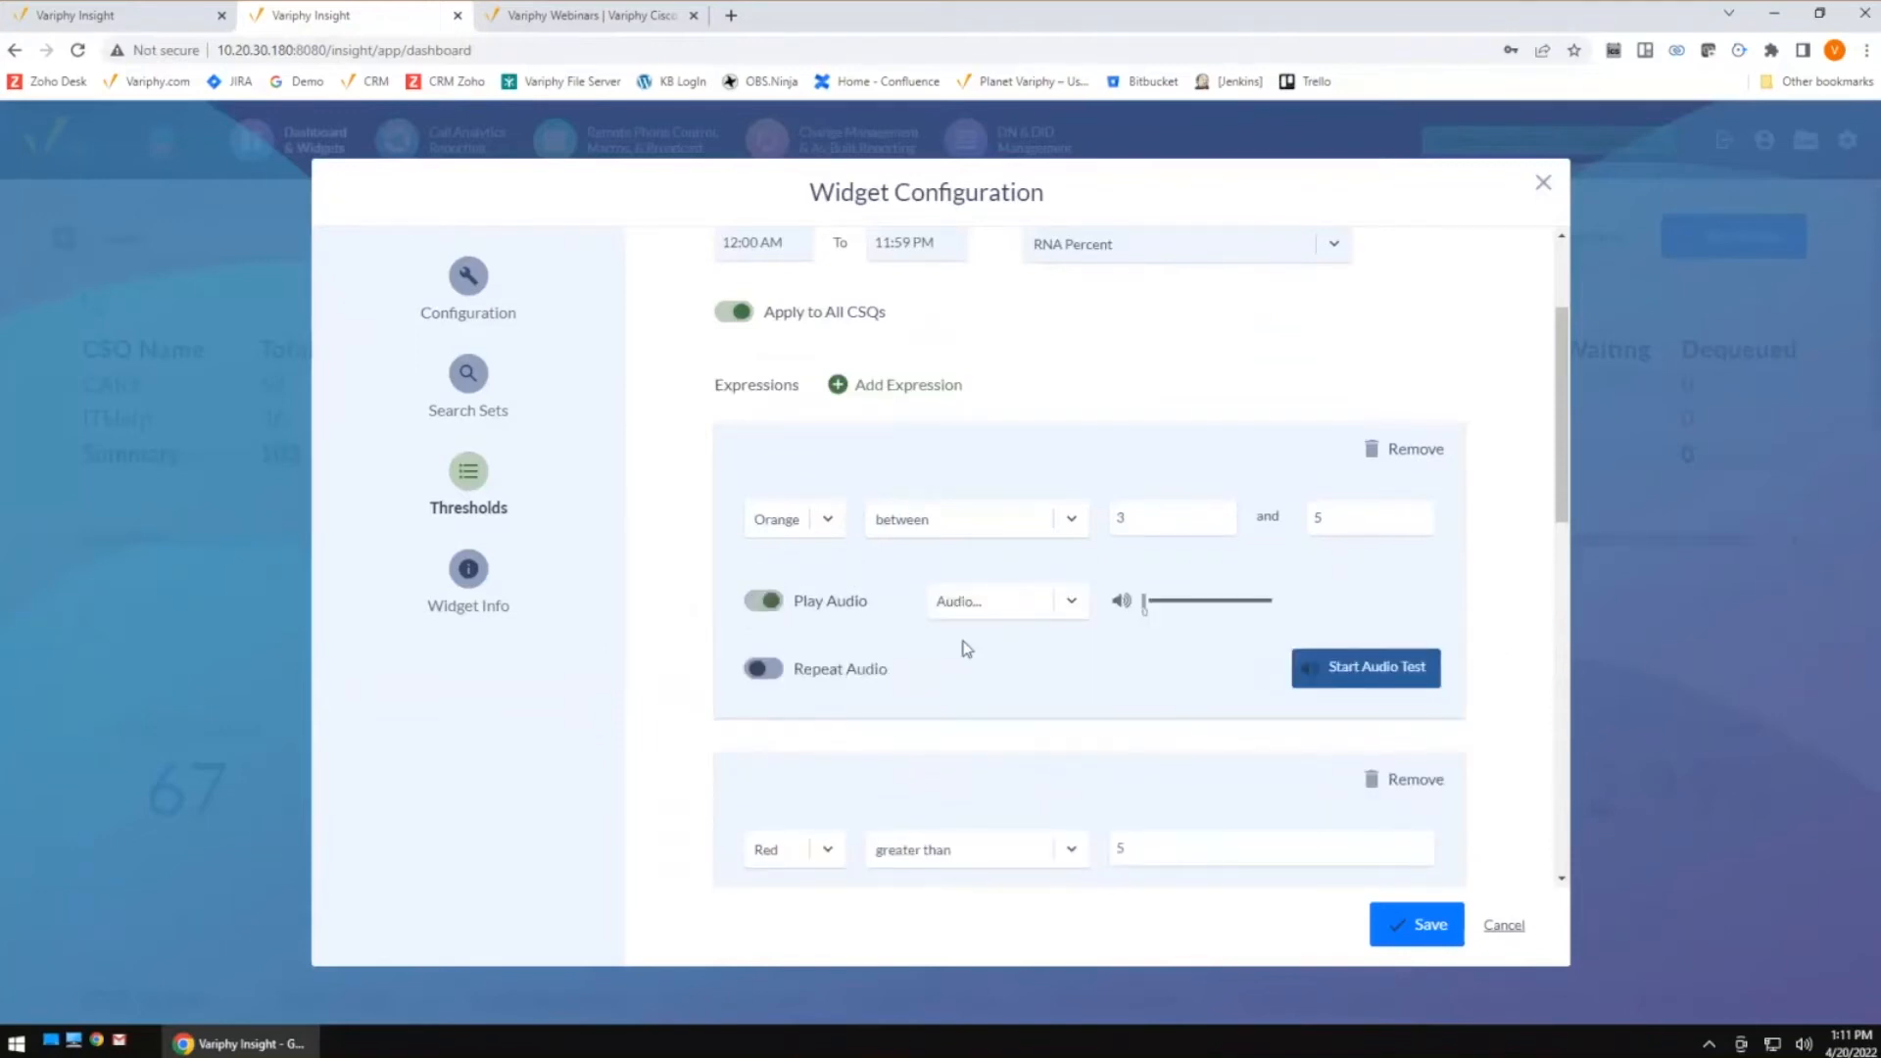
scroll(1019, 652, down, 1)
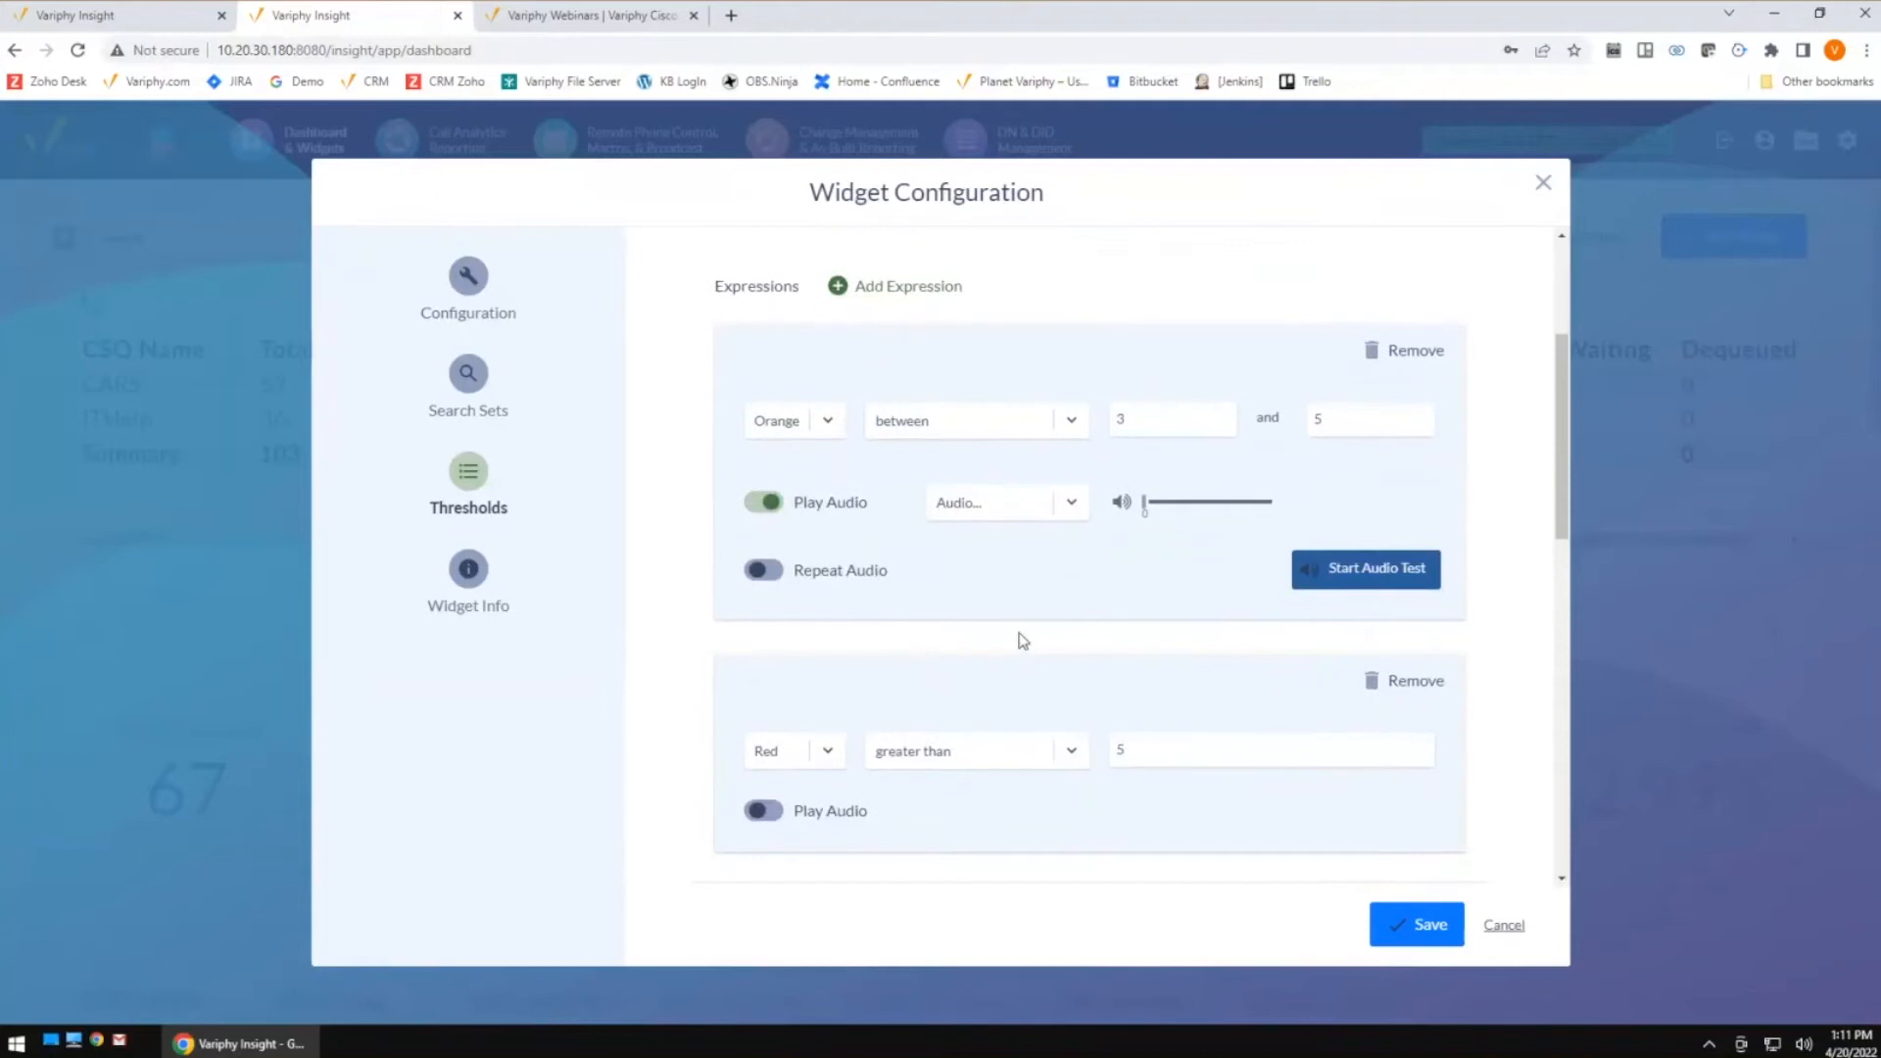
click(998, 514)
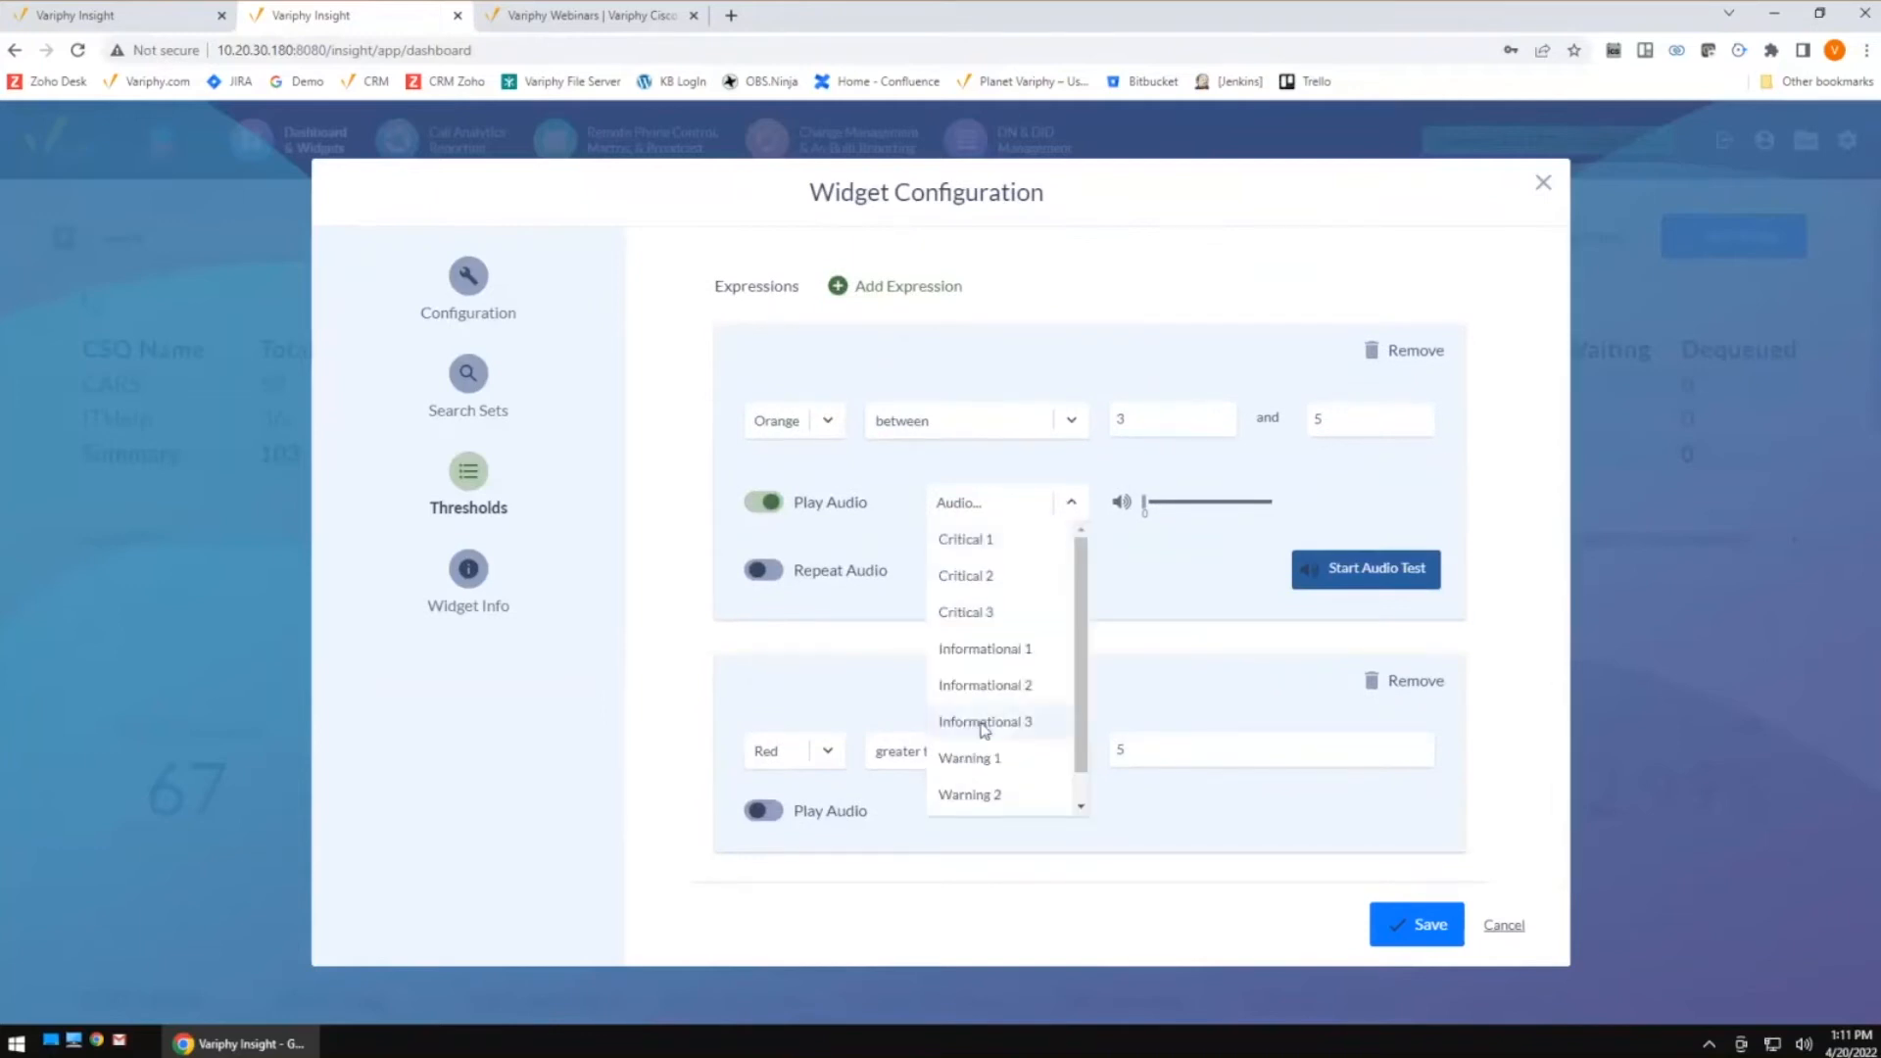
click(991, 649)
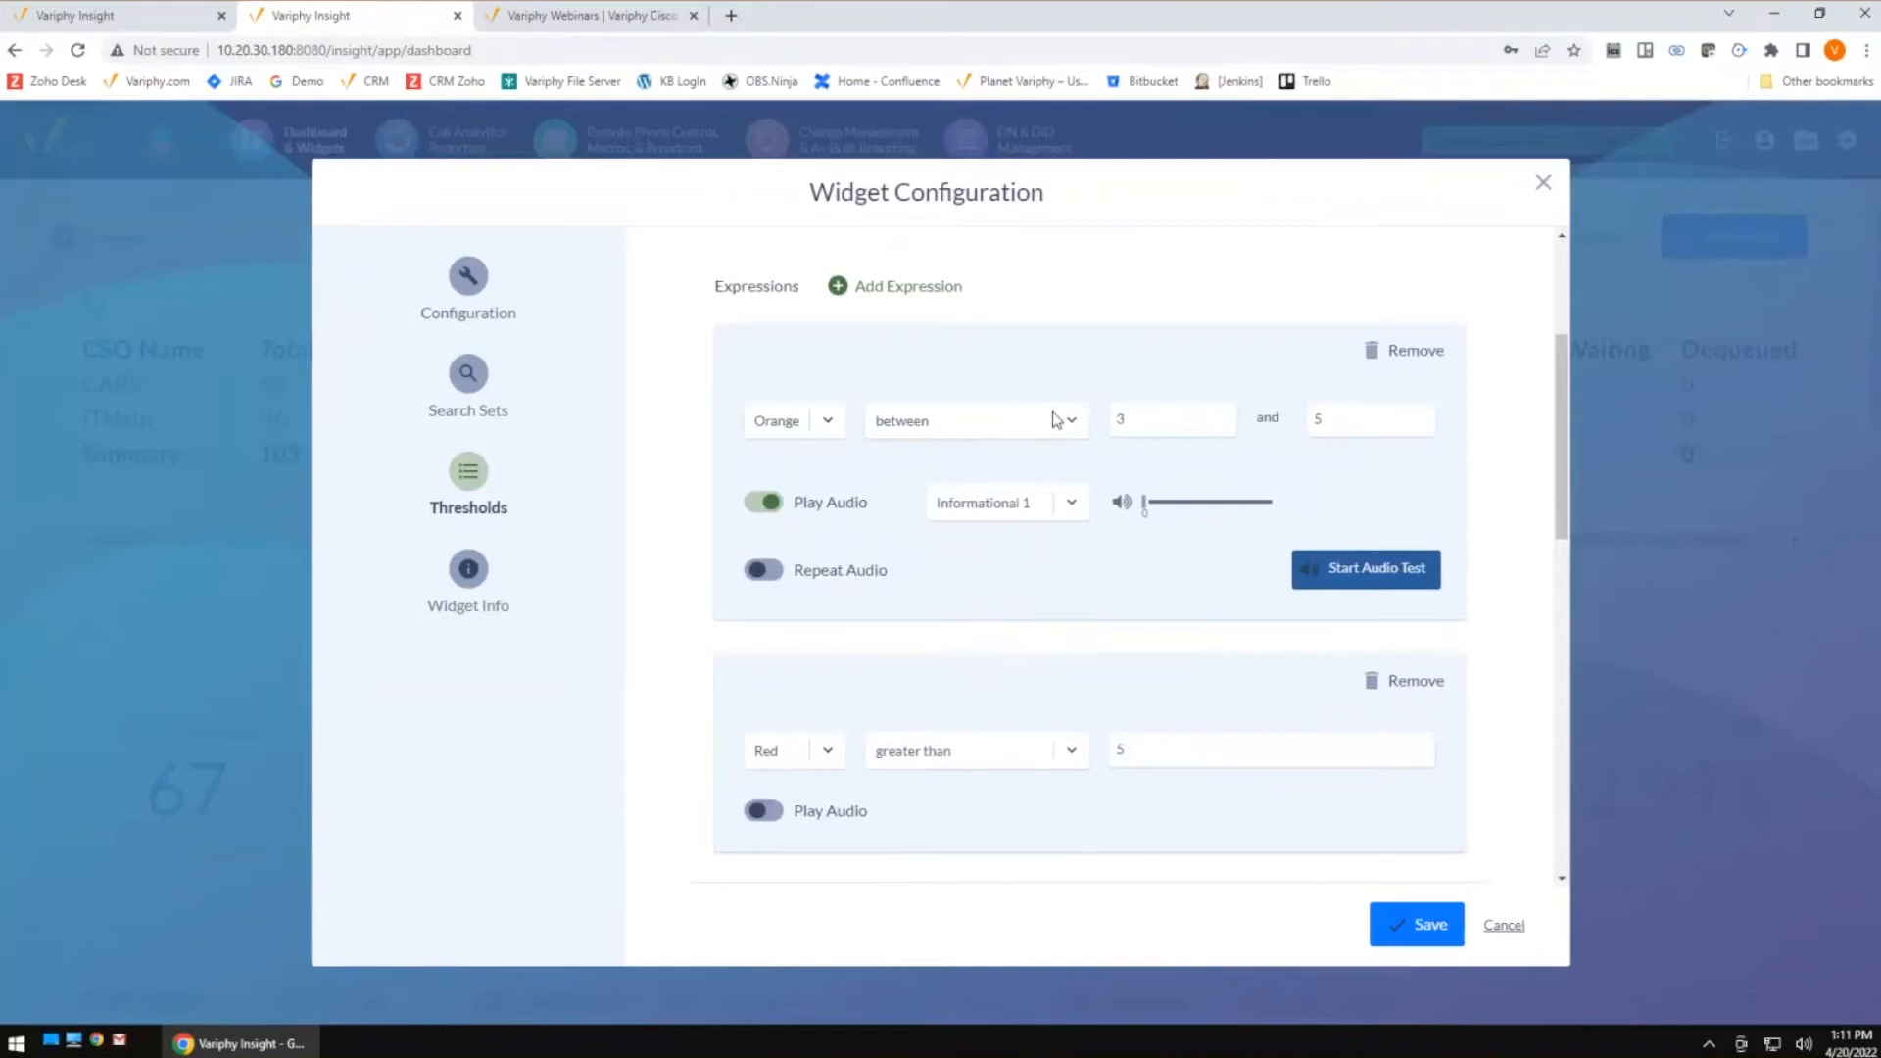
Raise the Orange alert's volume and set it to repeat 3 times with a 2 Second Delay
drag(1197, 502, 1227, 516)
click(763, 571)
click(978, 593)
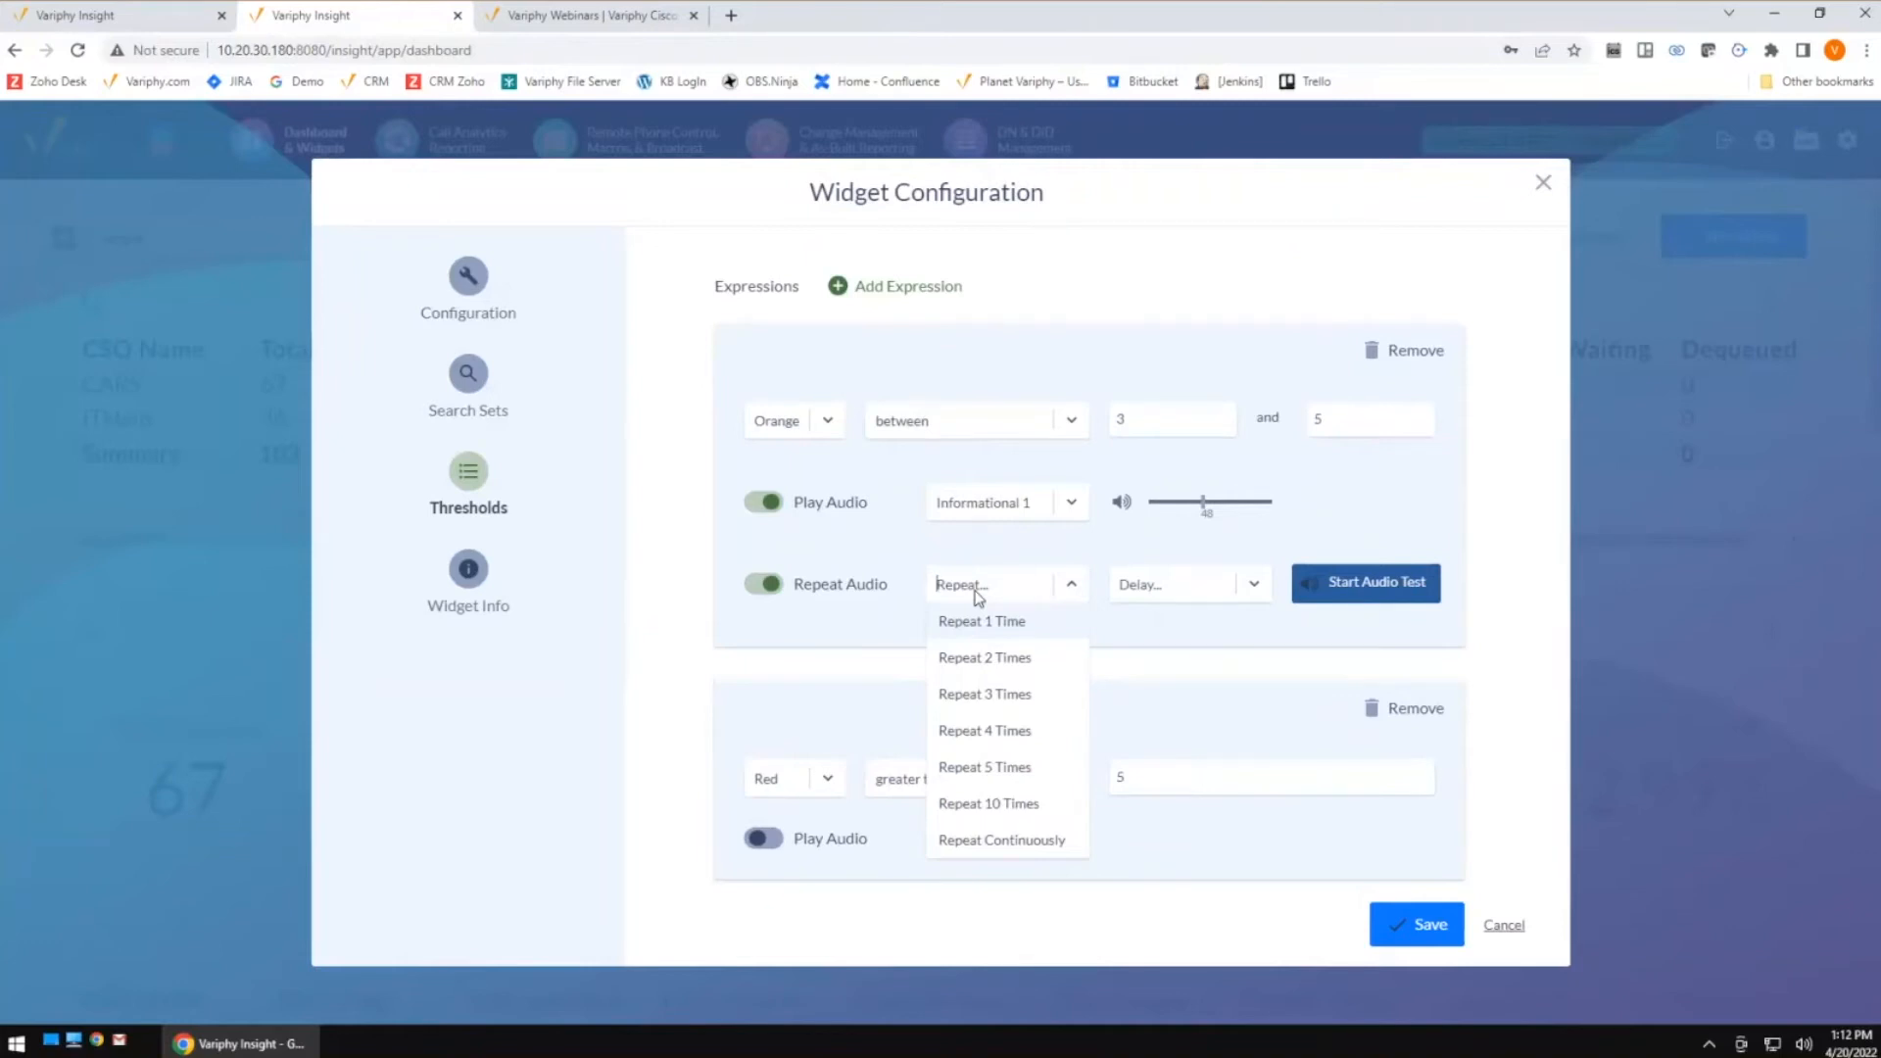
click(982, 693)
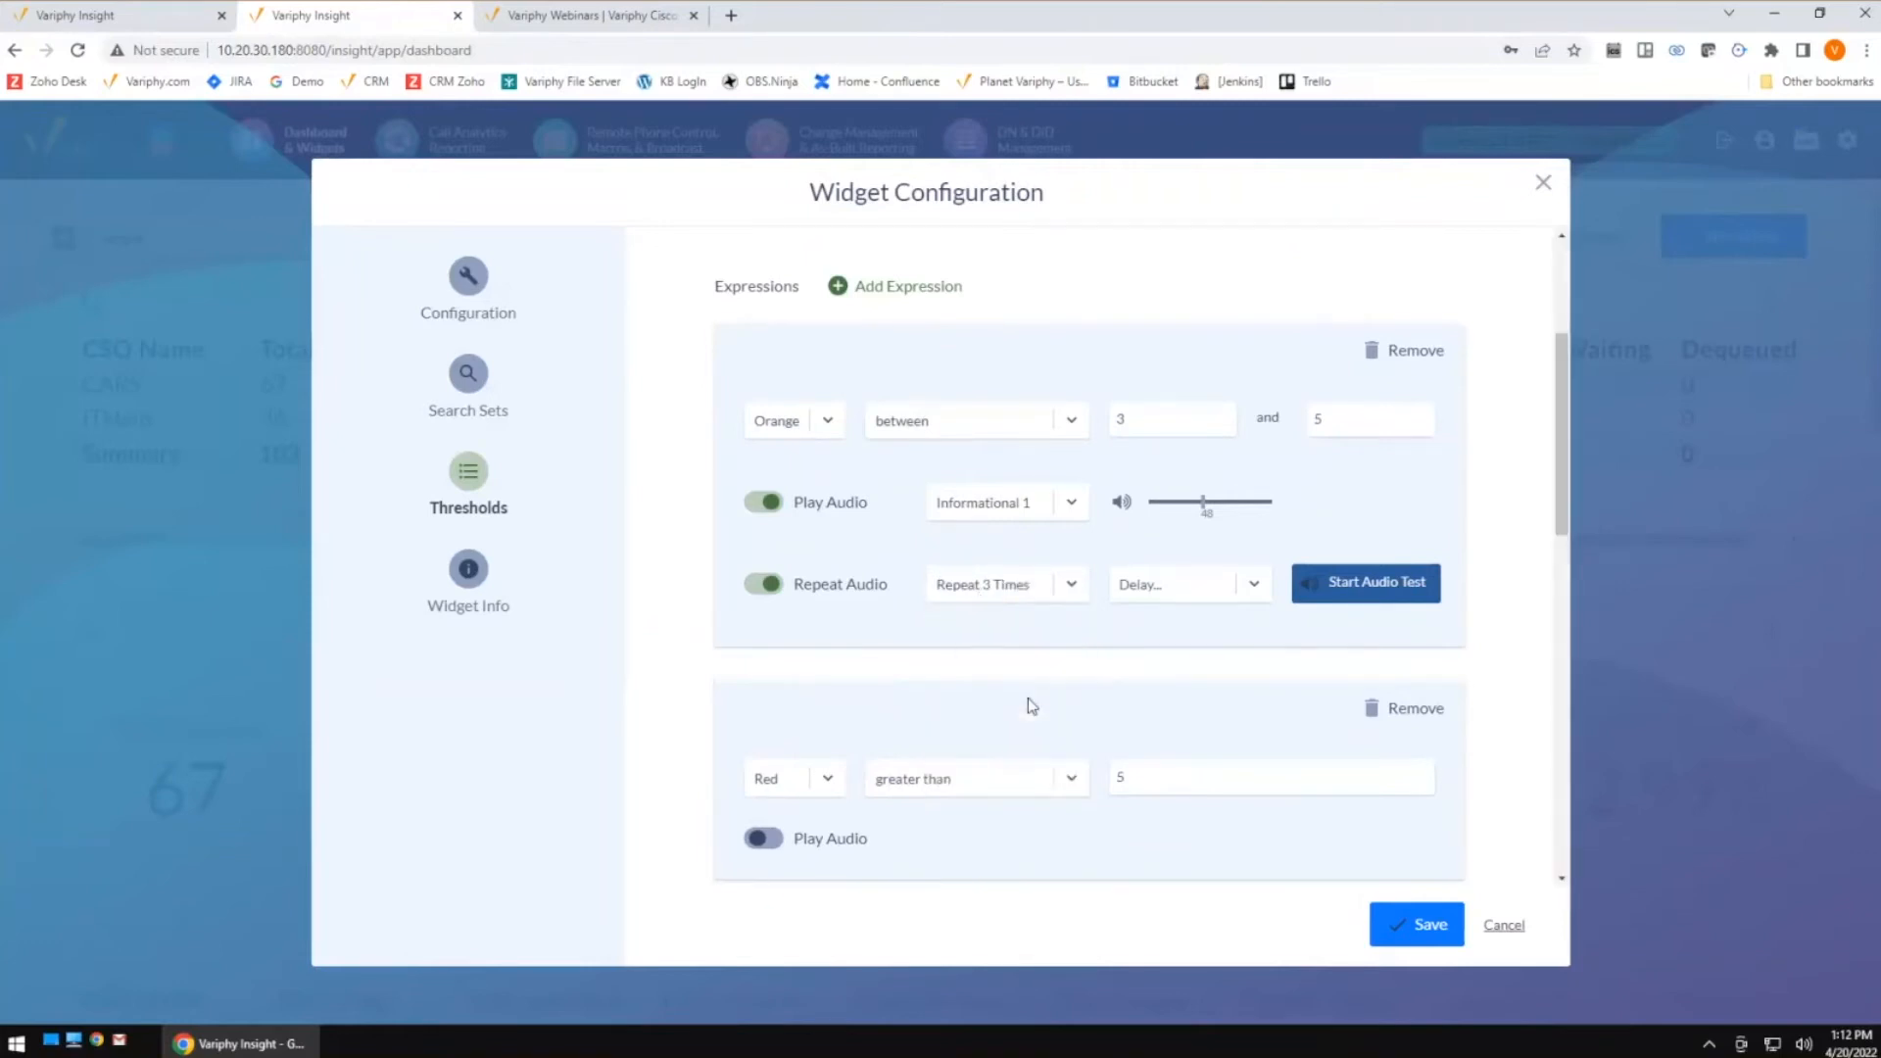
click(1174, 582)
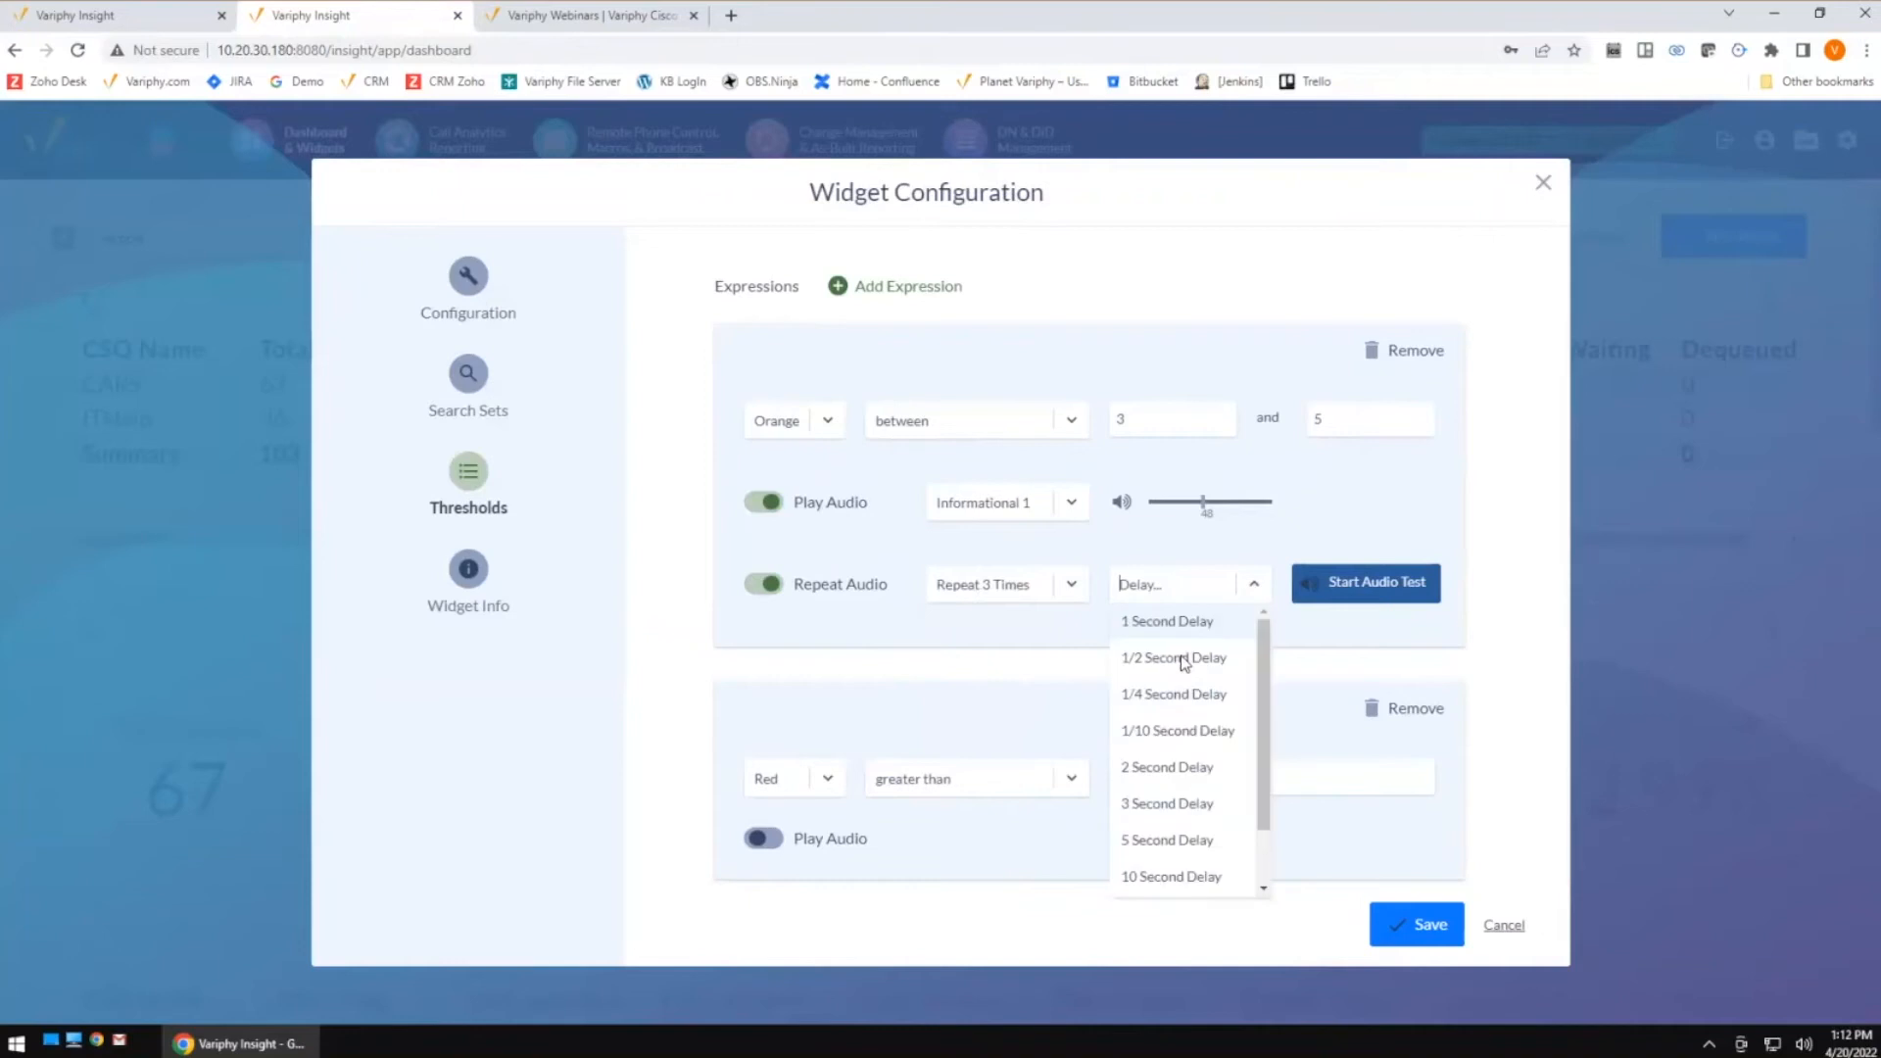
click(1166, 769)
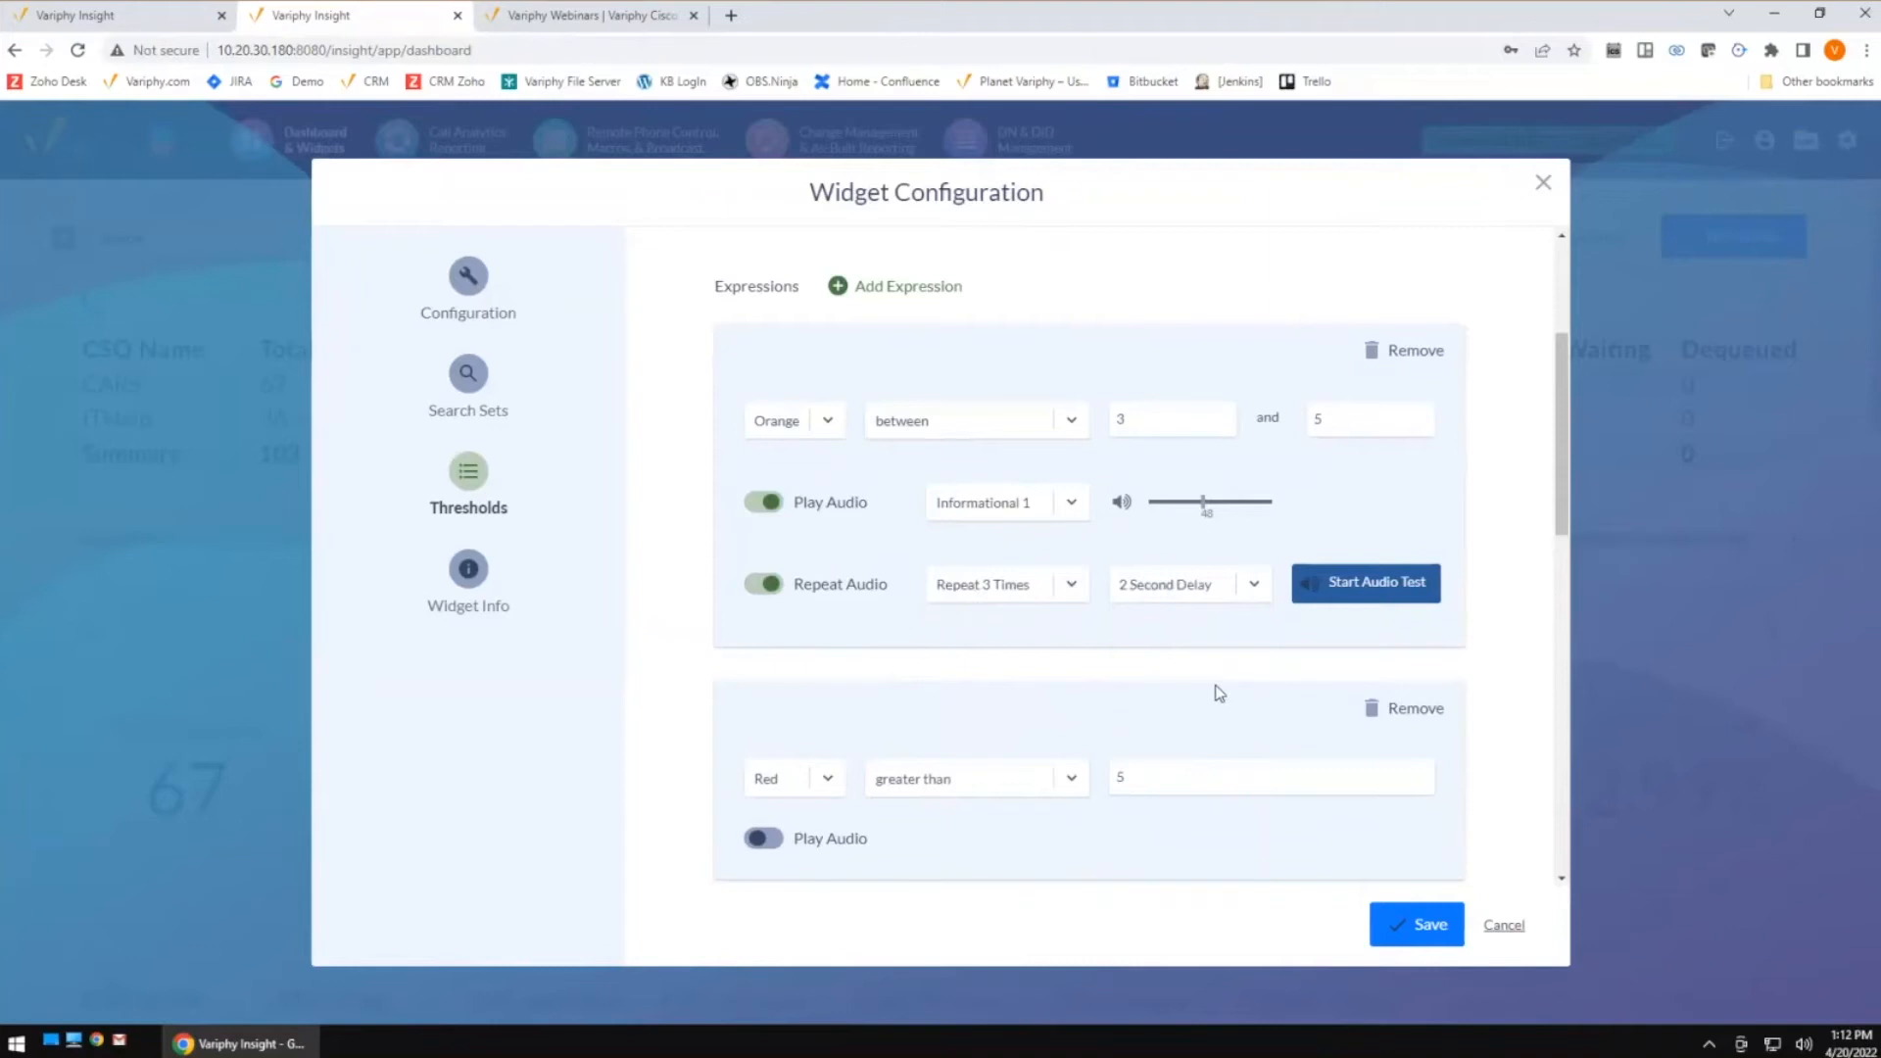
Enable audio for the Red greater-than-5 expression and choose the Critical 1 sound
scroll(1213, 684, down, 1)
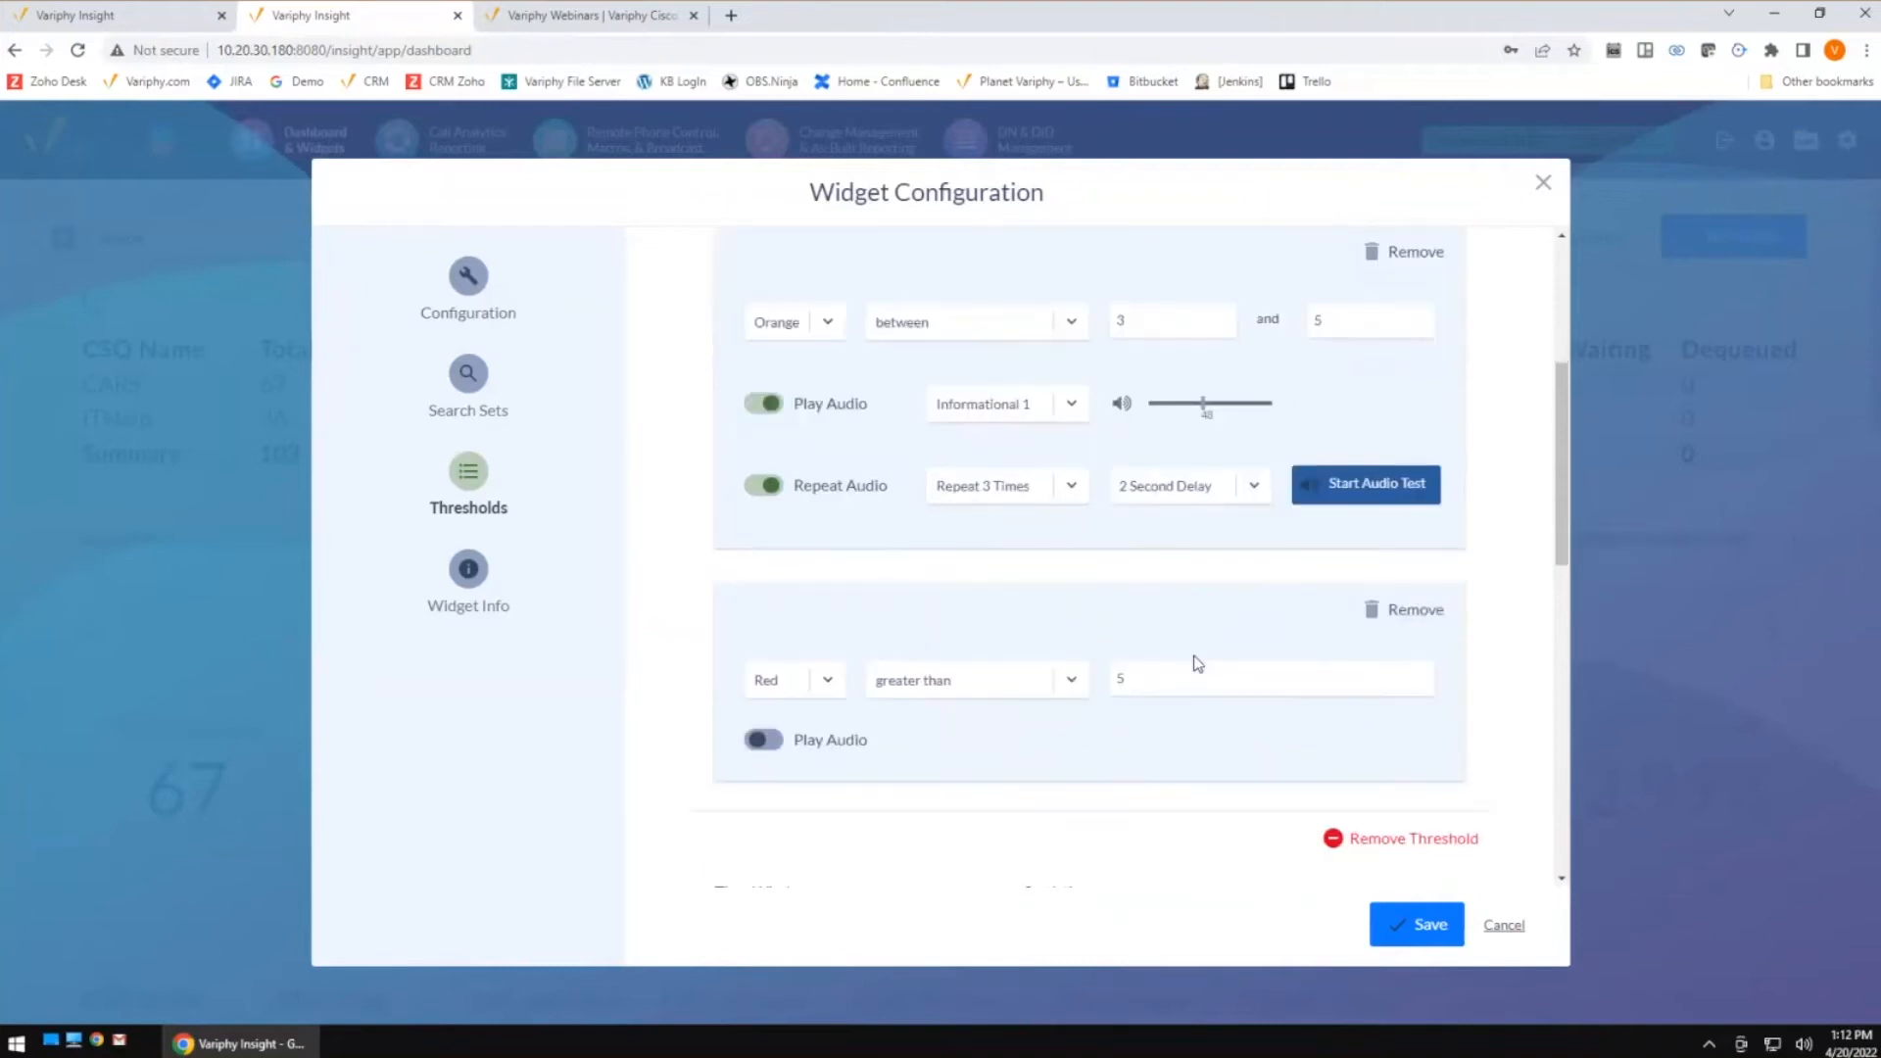
click(769, 743)
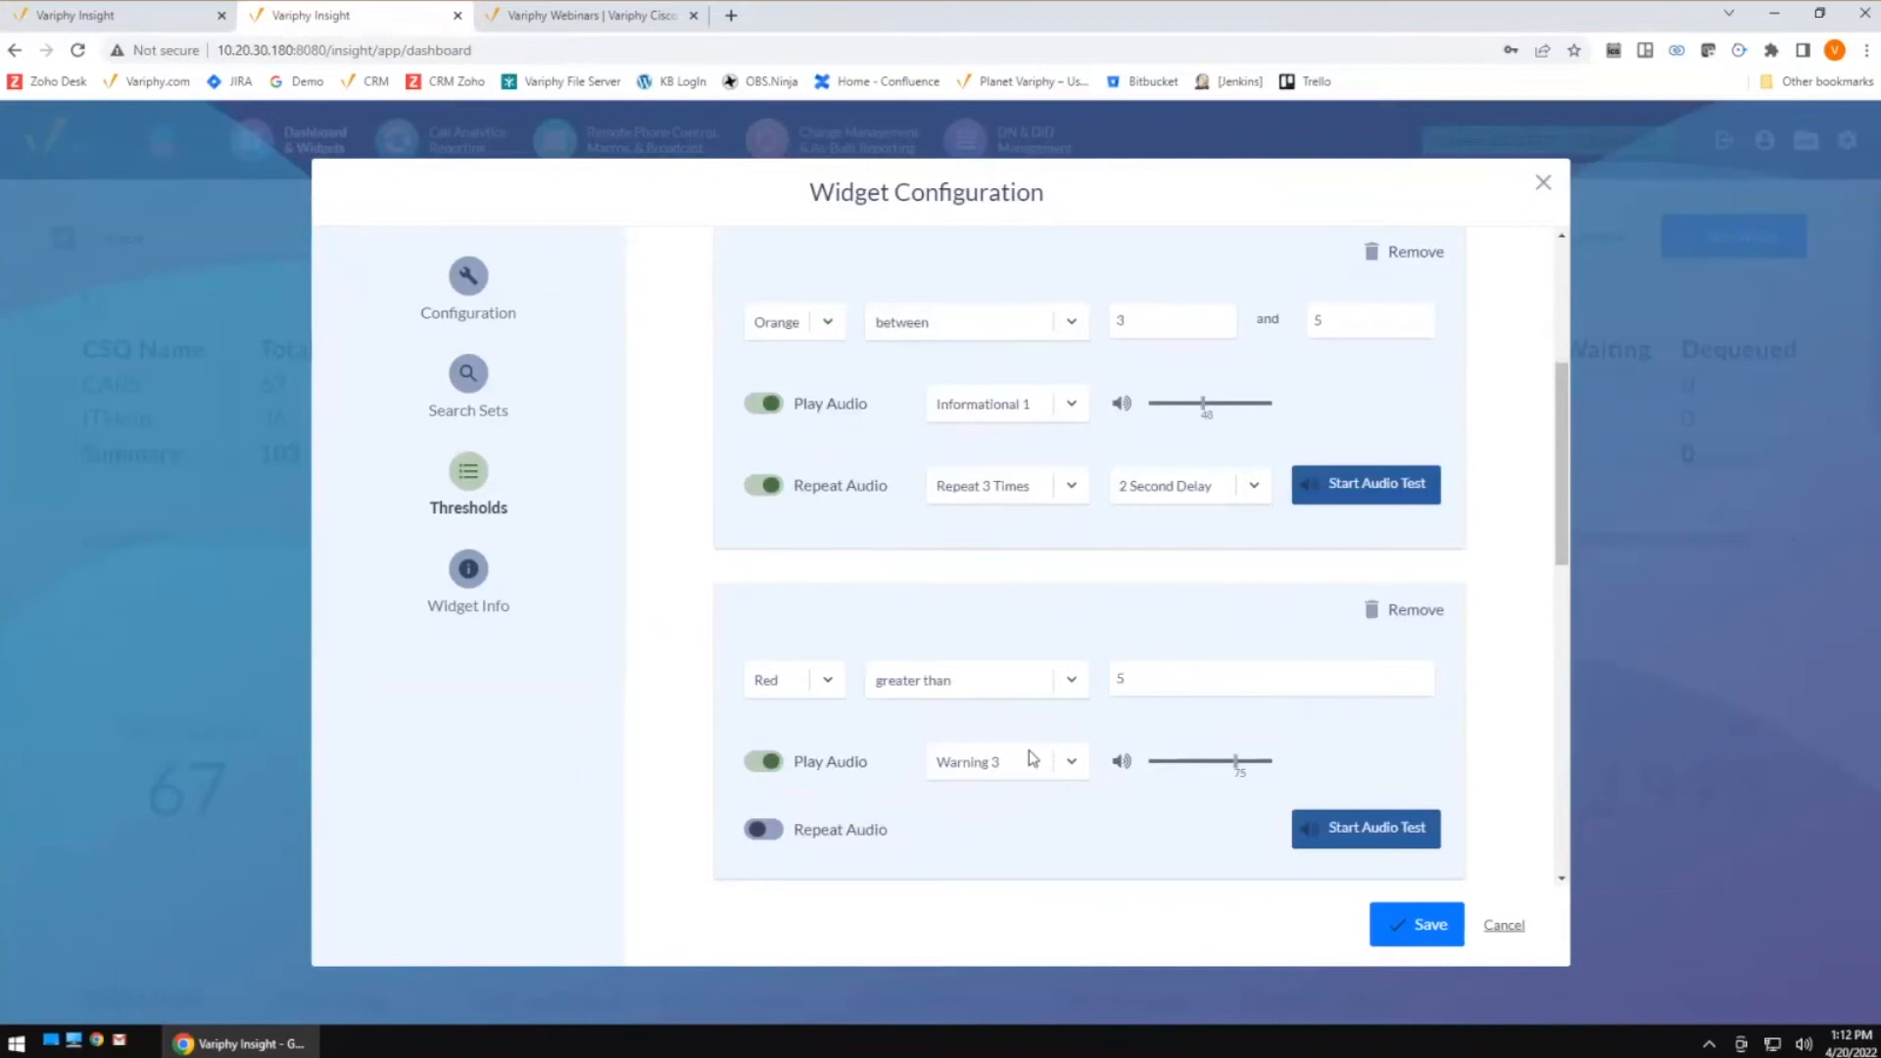
scroll(1108, 701, up, 1)
scroll(1108, 697, down, 2)
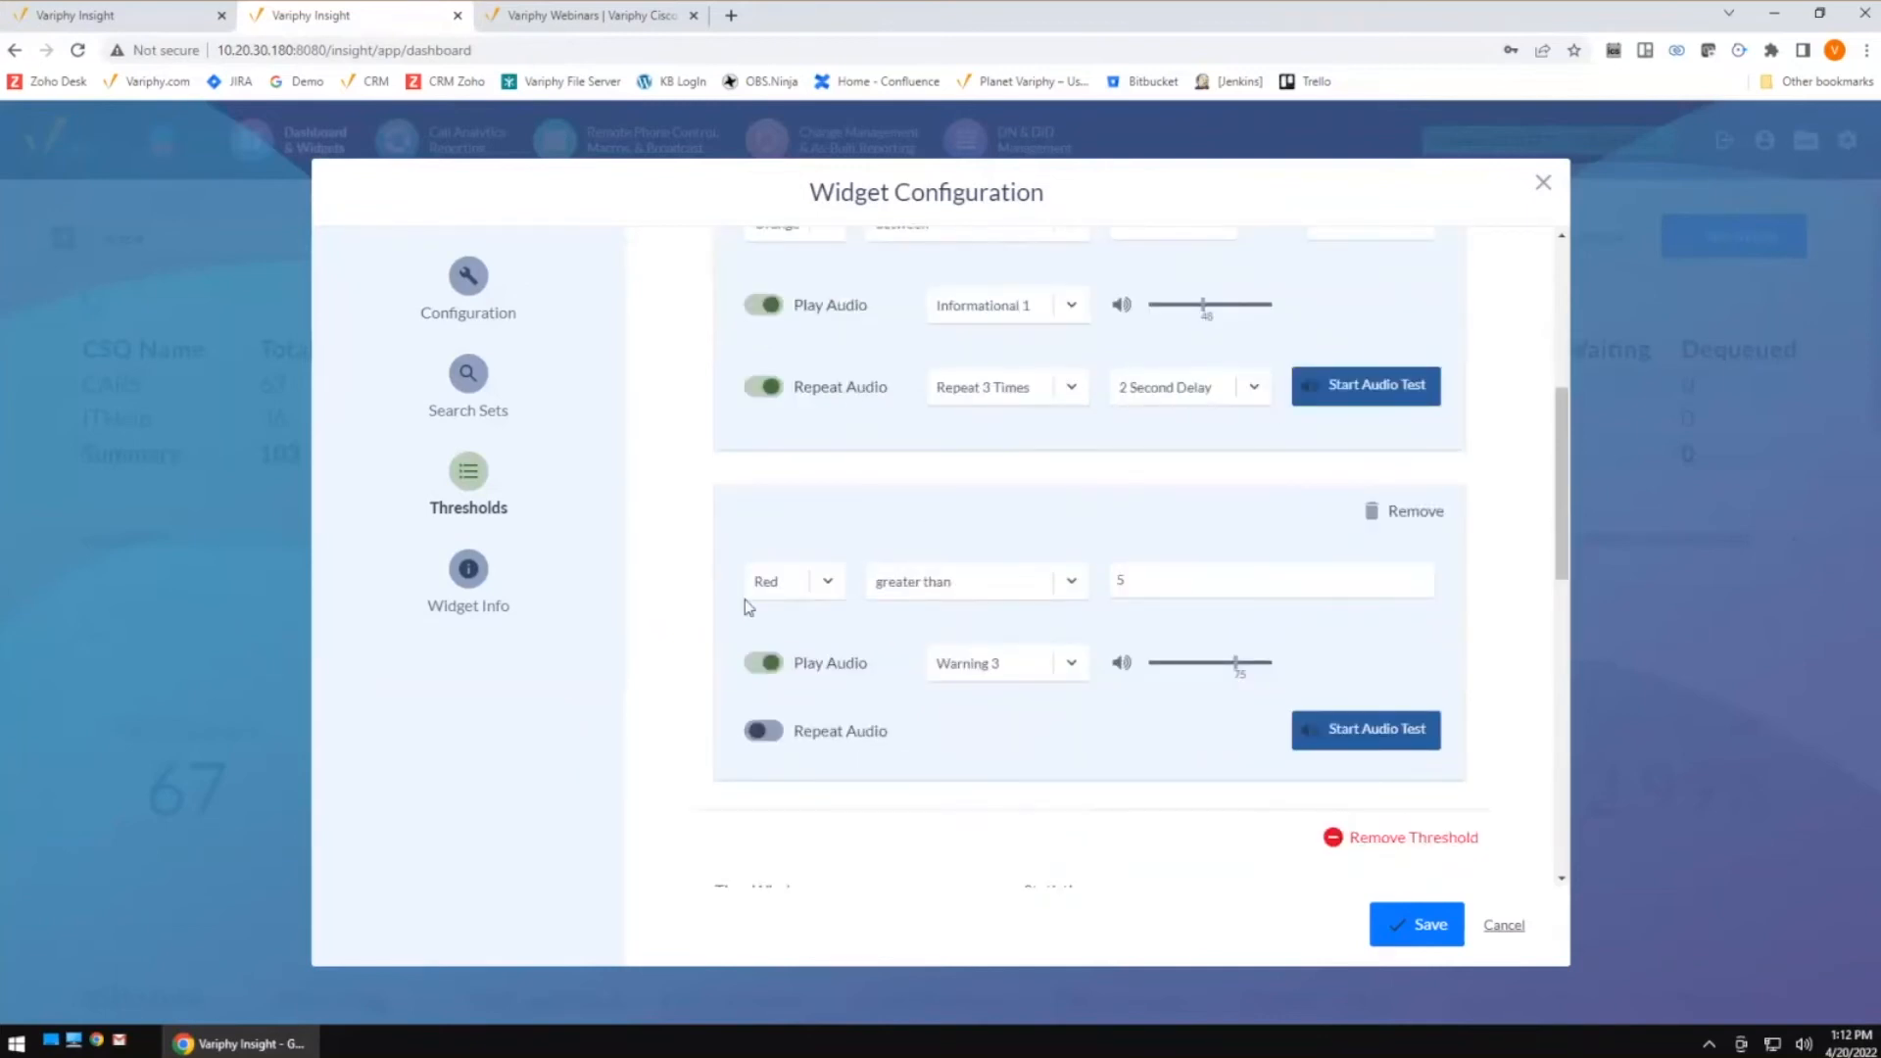
scroll(1146, 580, up, 1)
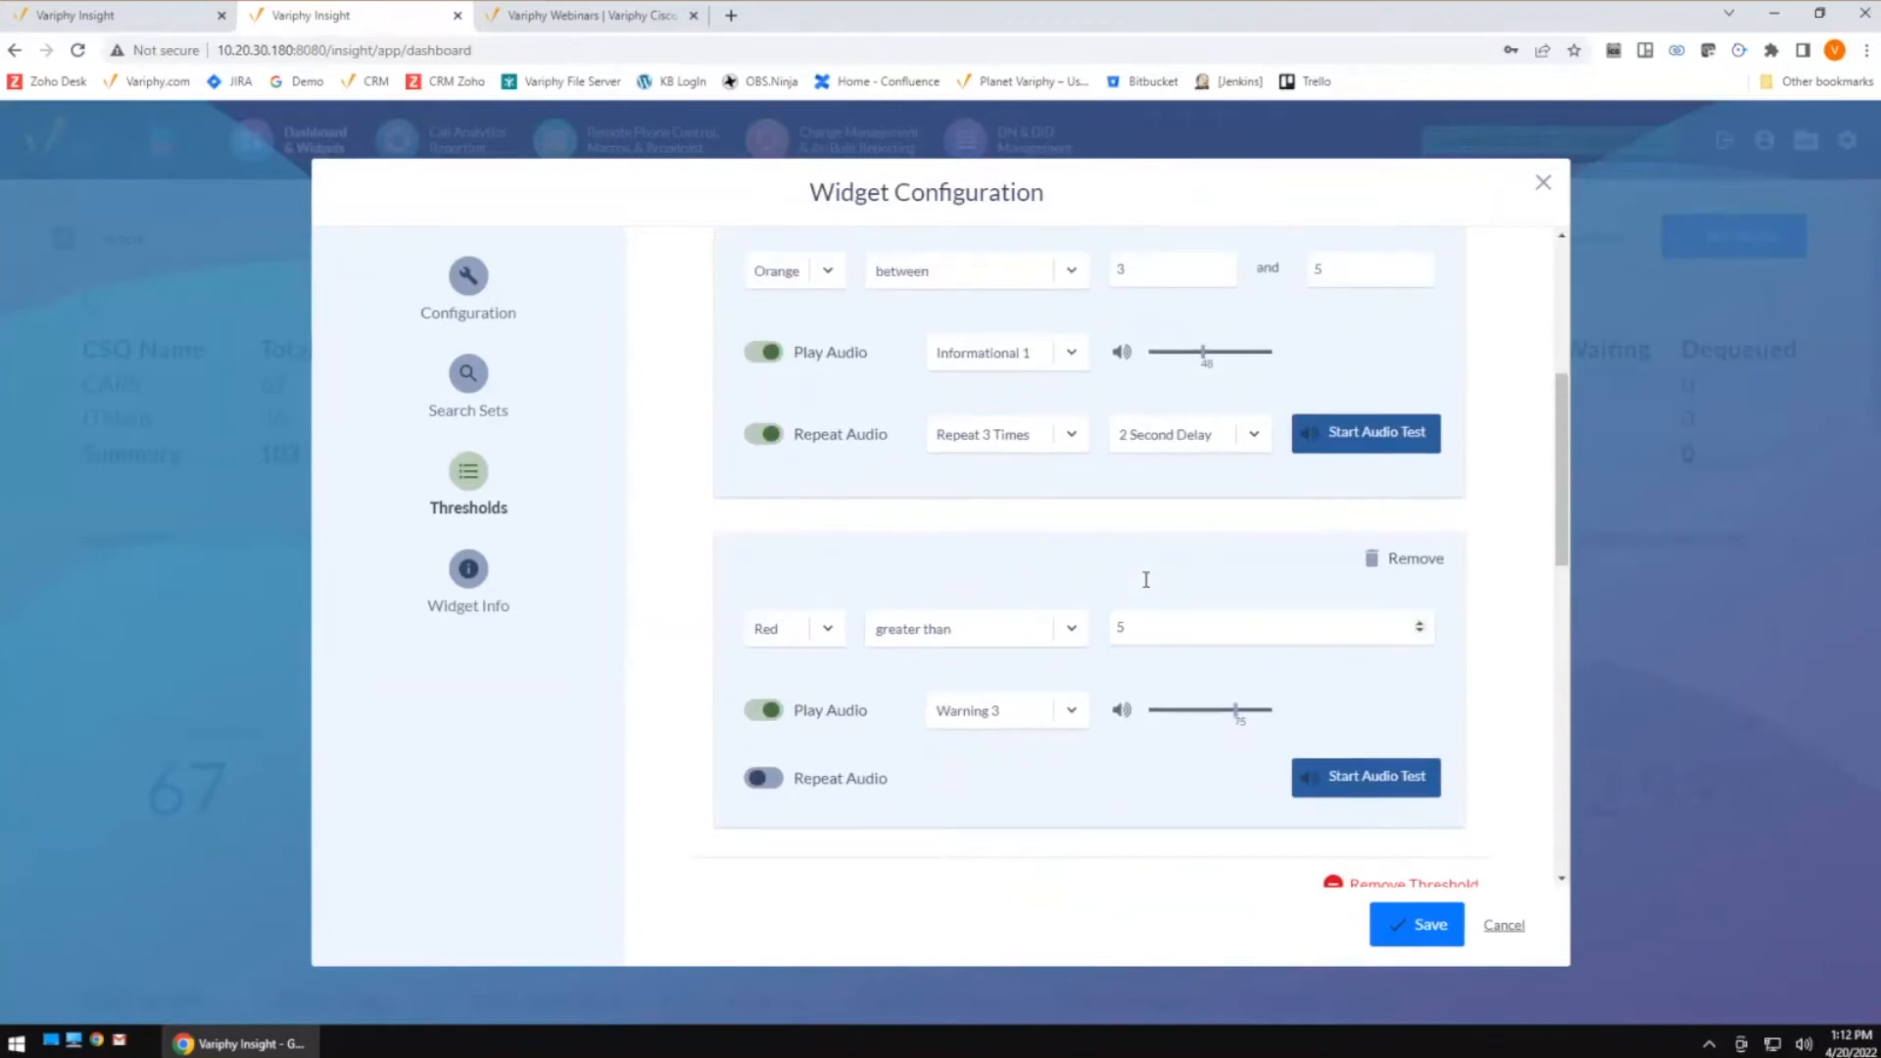
scroll(1293, 538, up, 4)
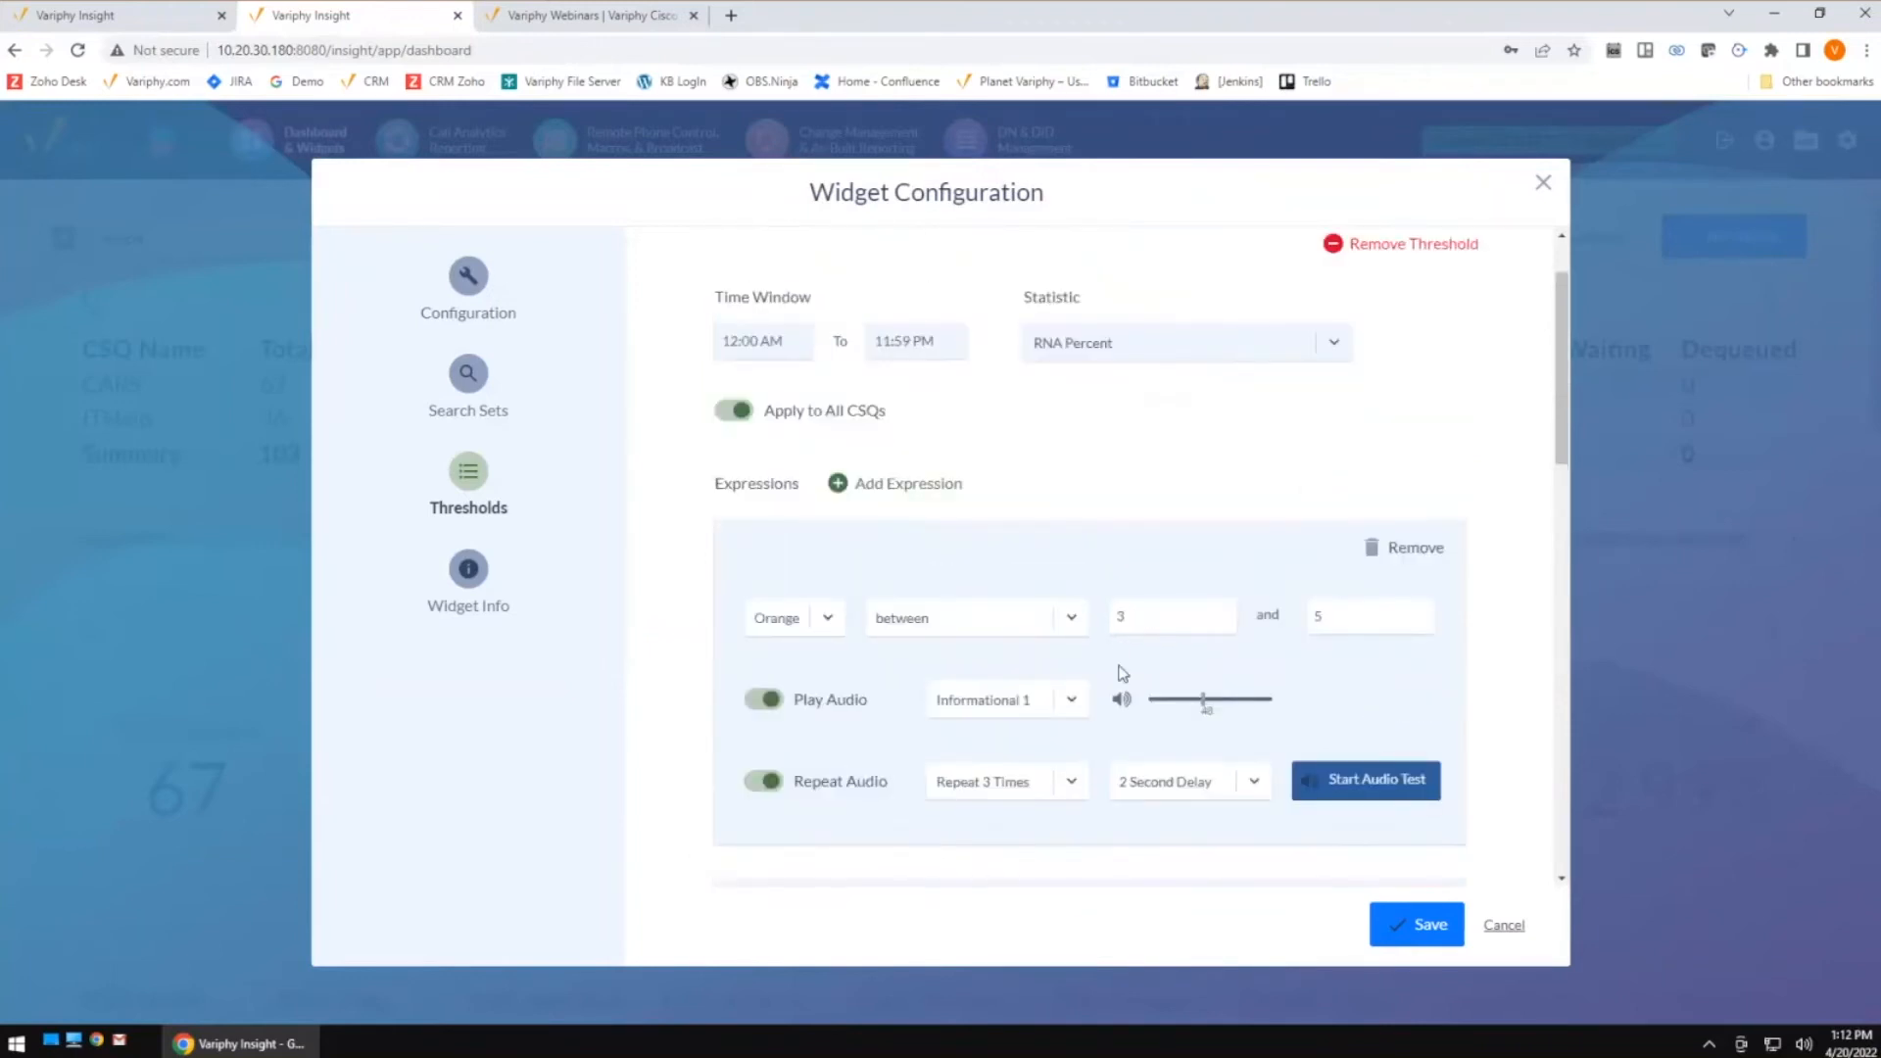
scroll(1123, 673, down, 5)
click(1074, 578)
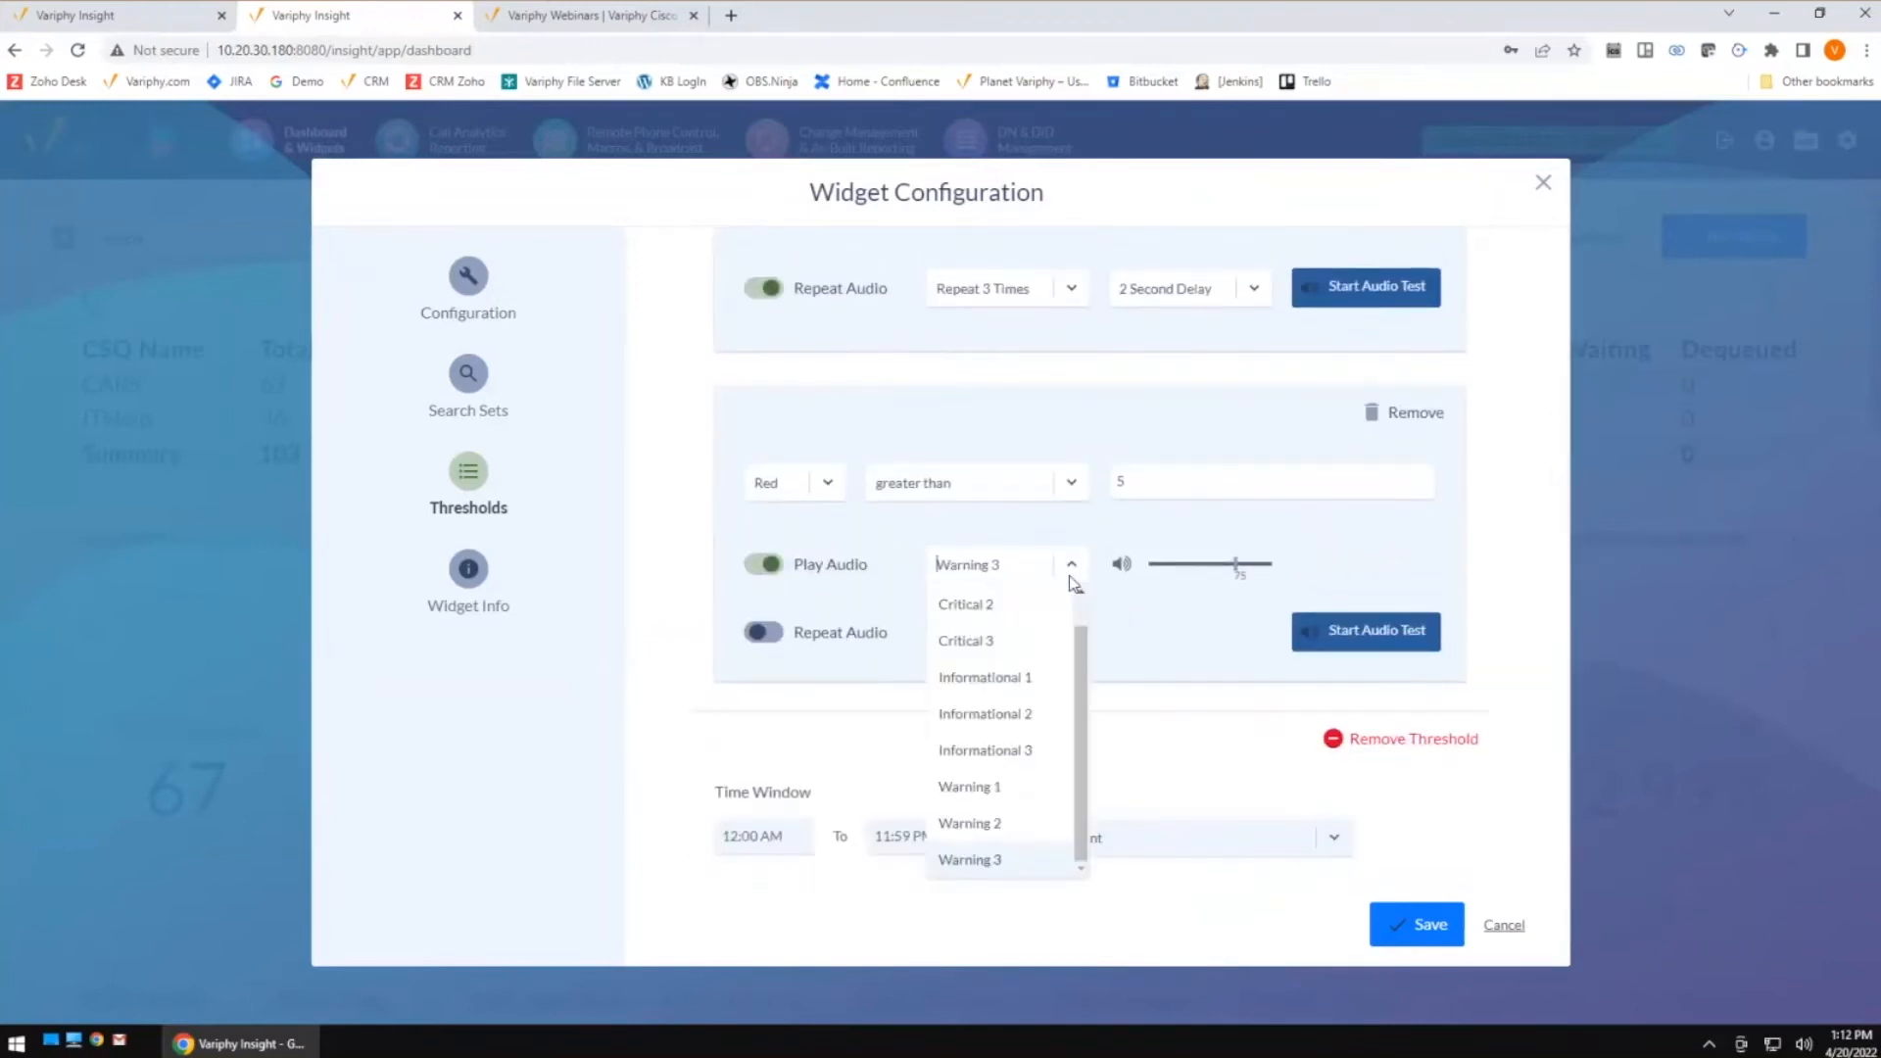
scroll(1075, 613, up, 1)
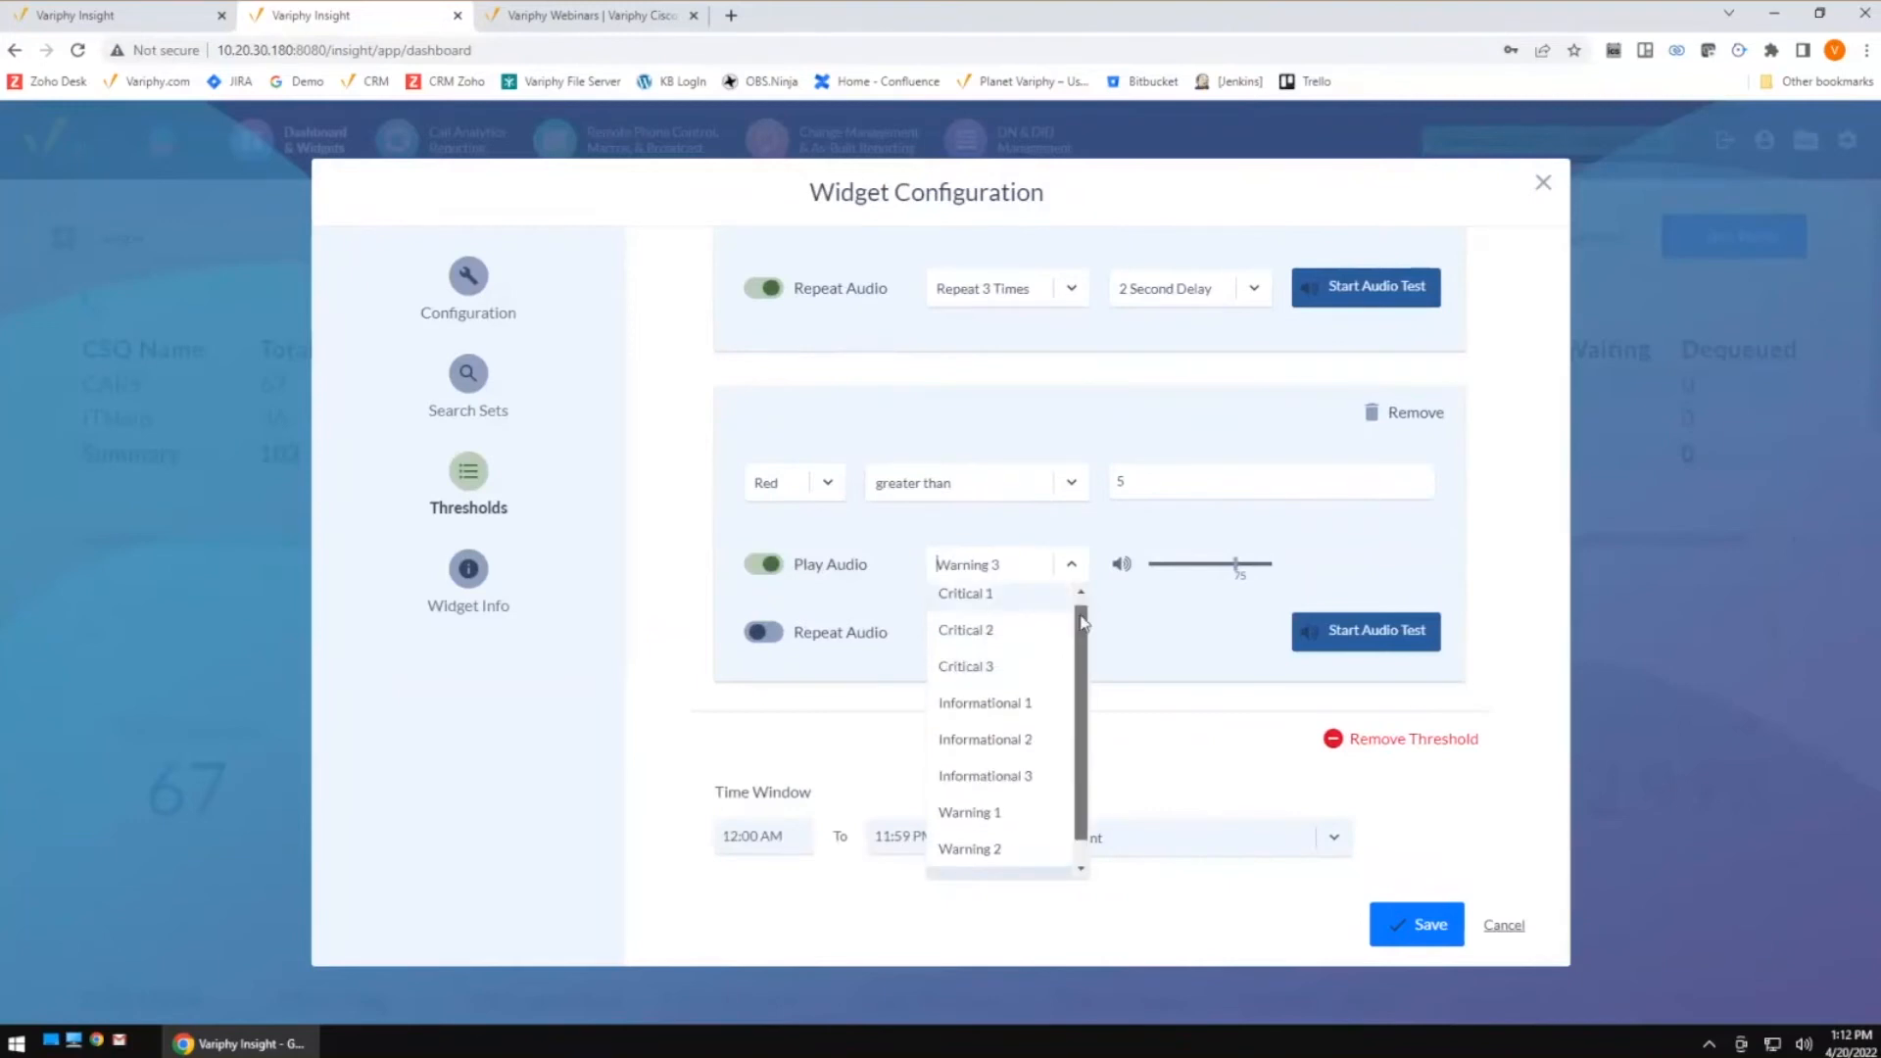
click(980, 609)
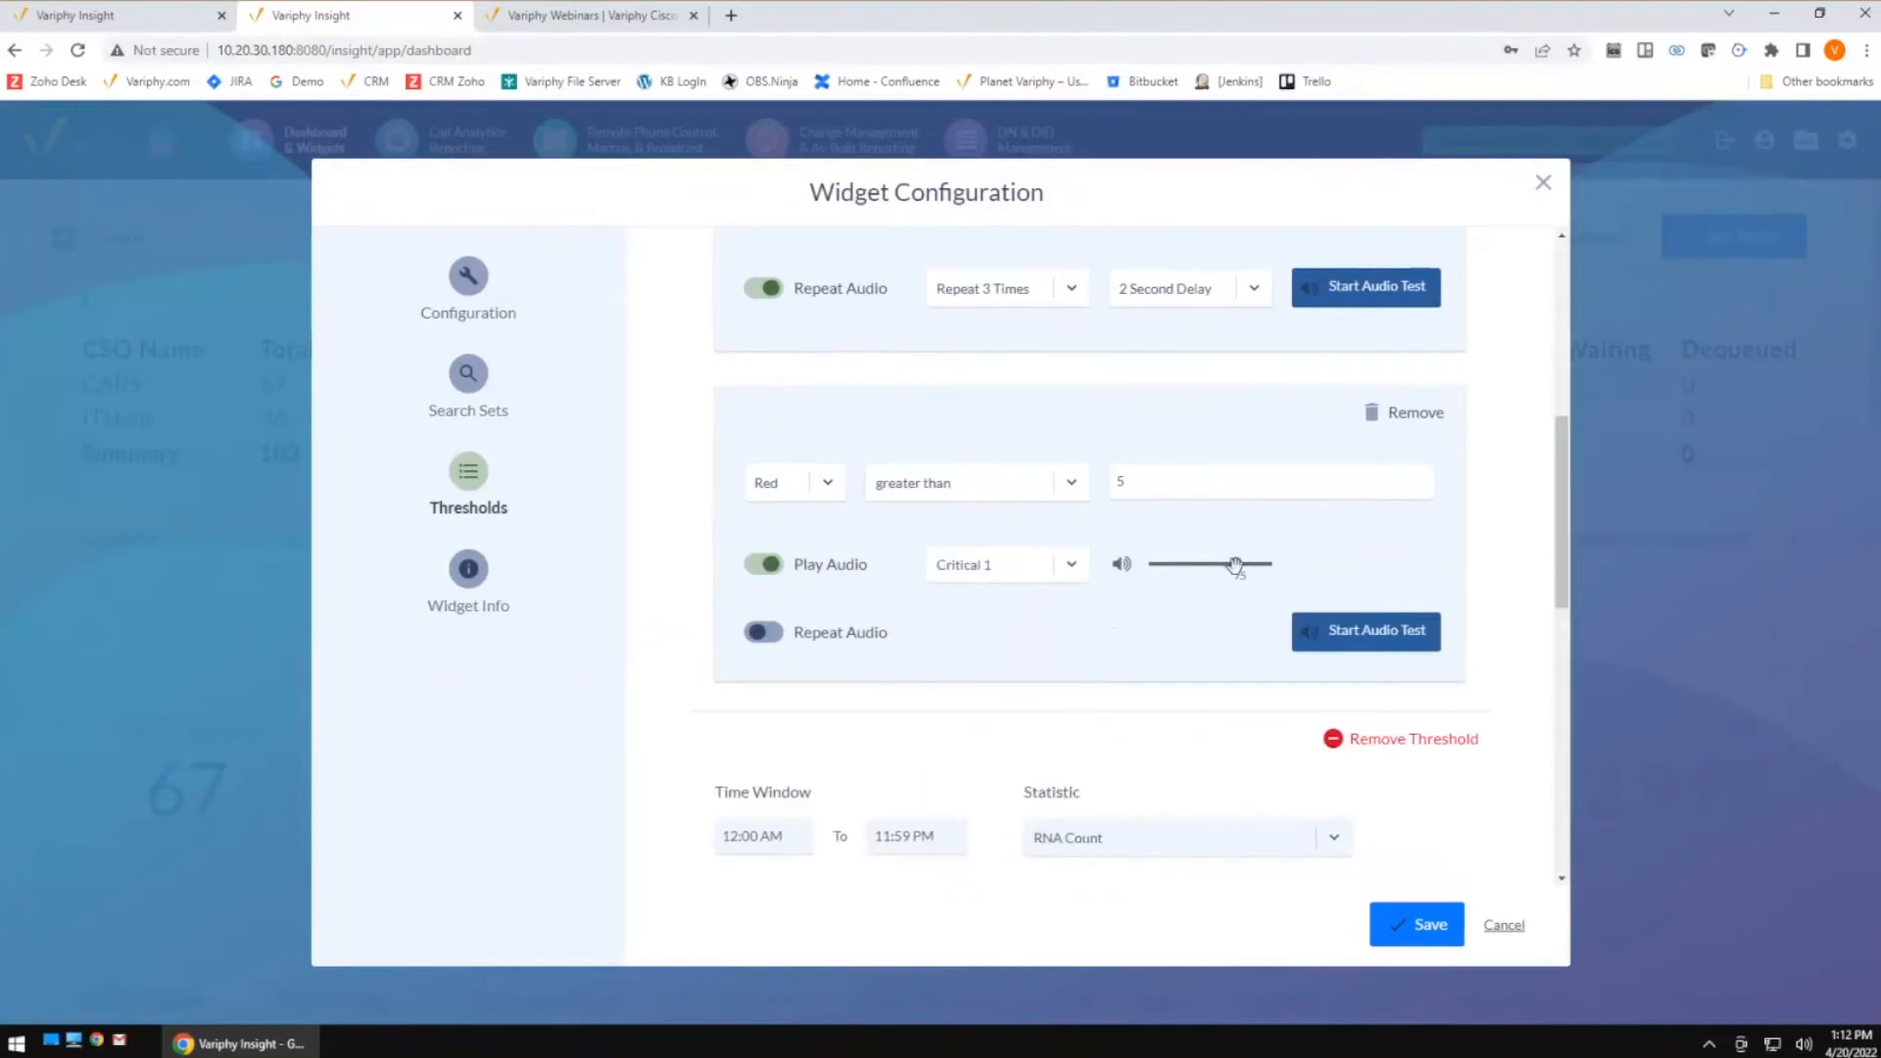
Enable repeat audio for the Red alert and cancel the widget configuration
click(763, 634)
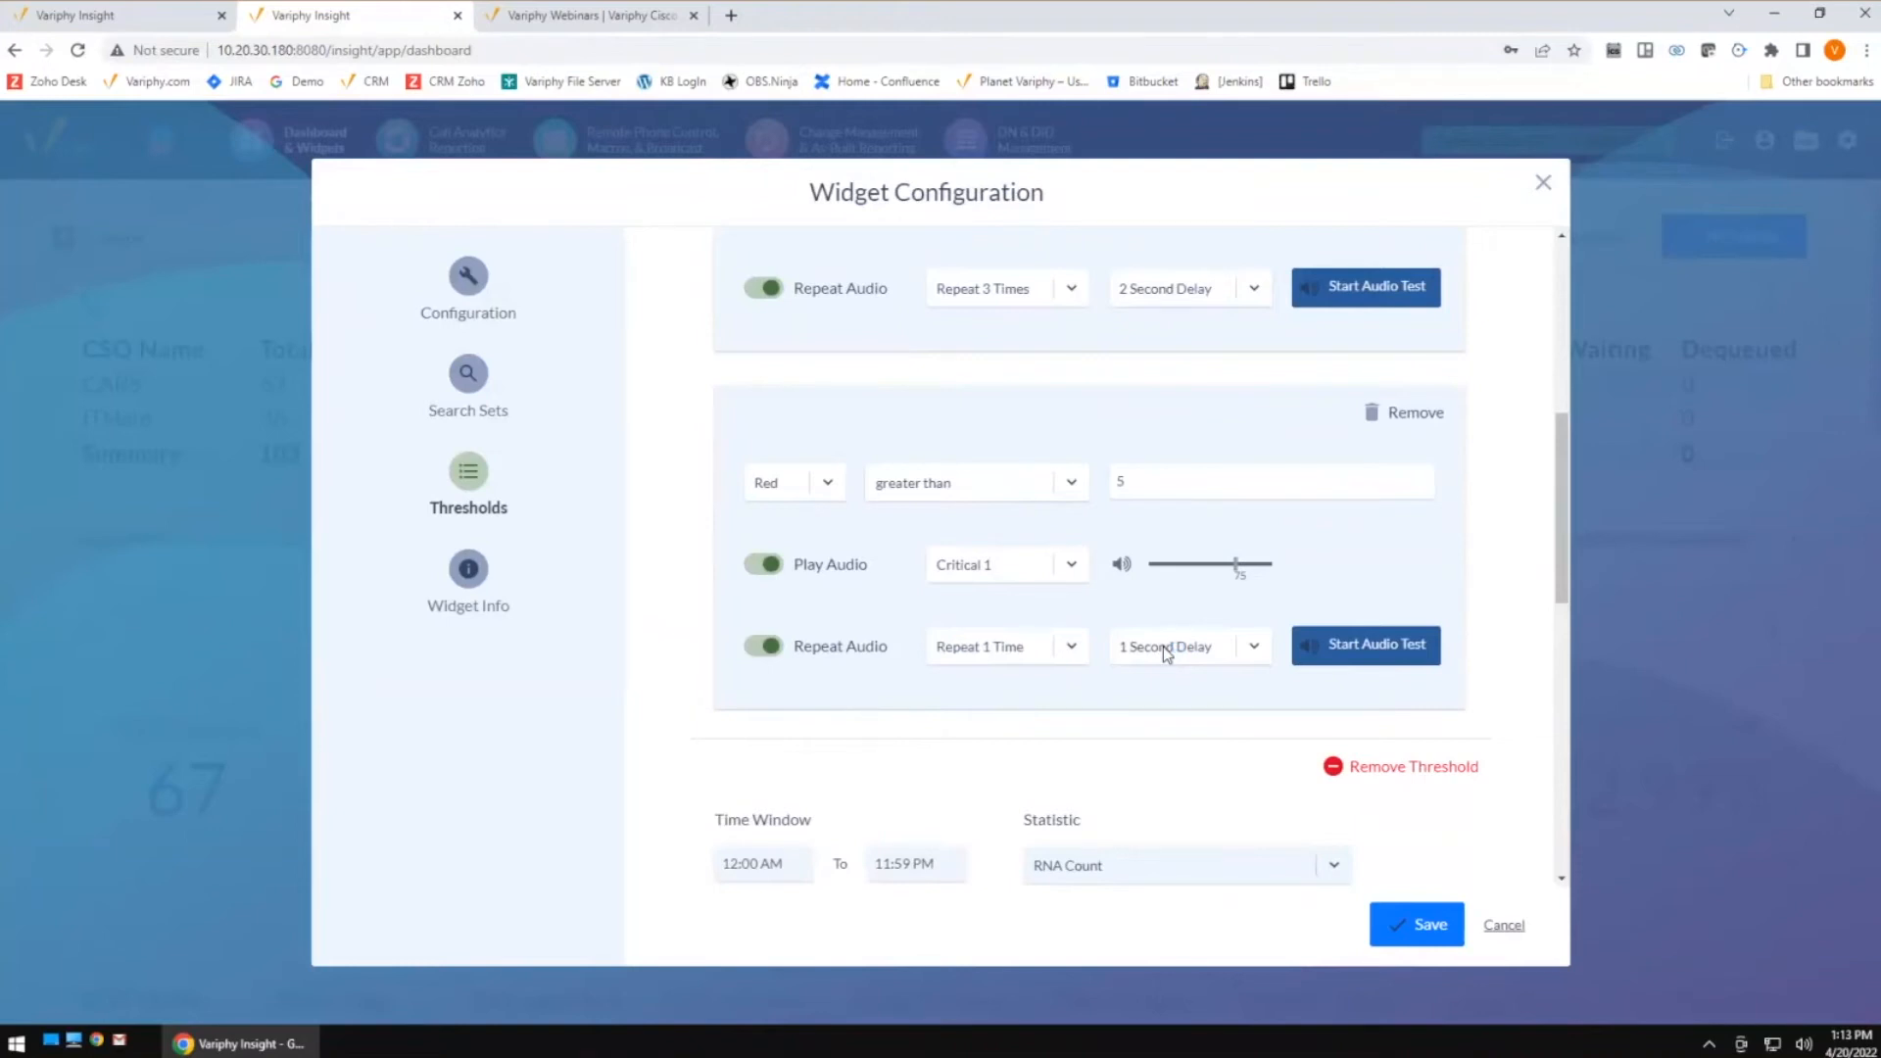
scroll(1143, 588, up, 2)
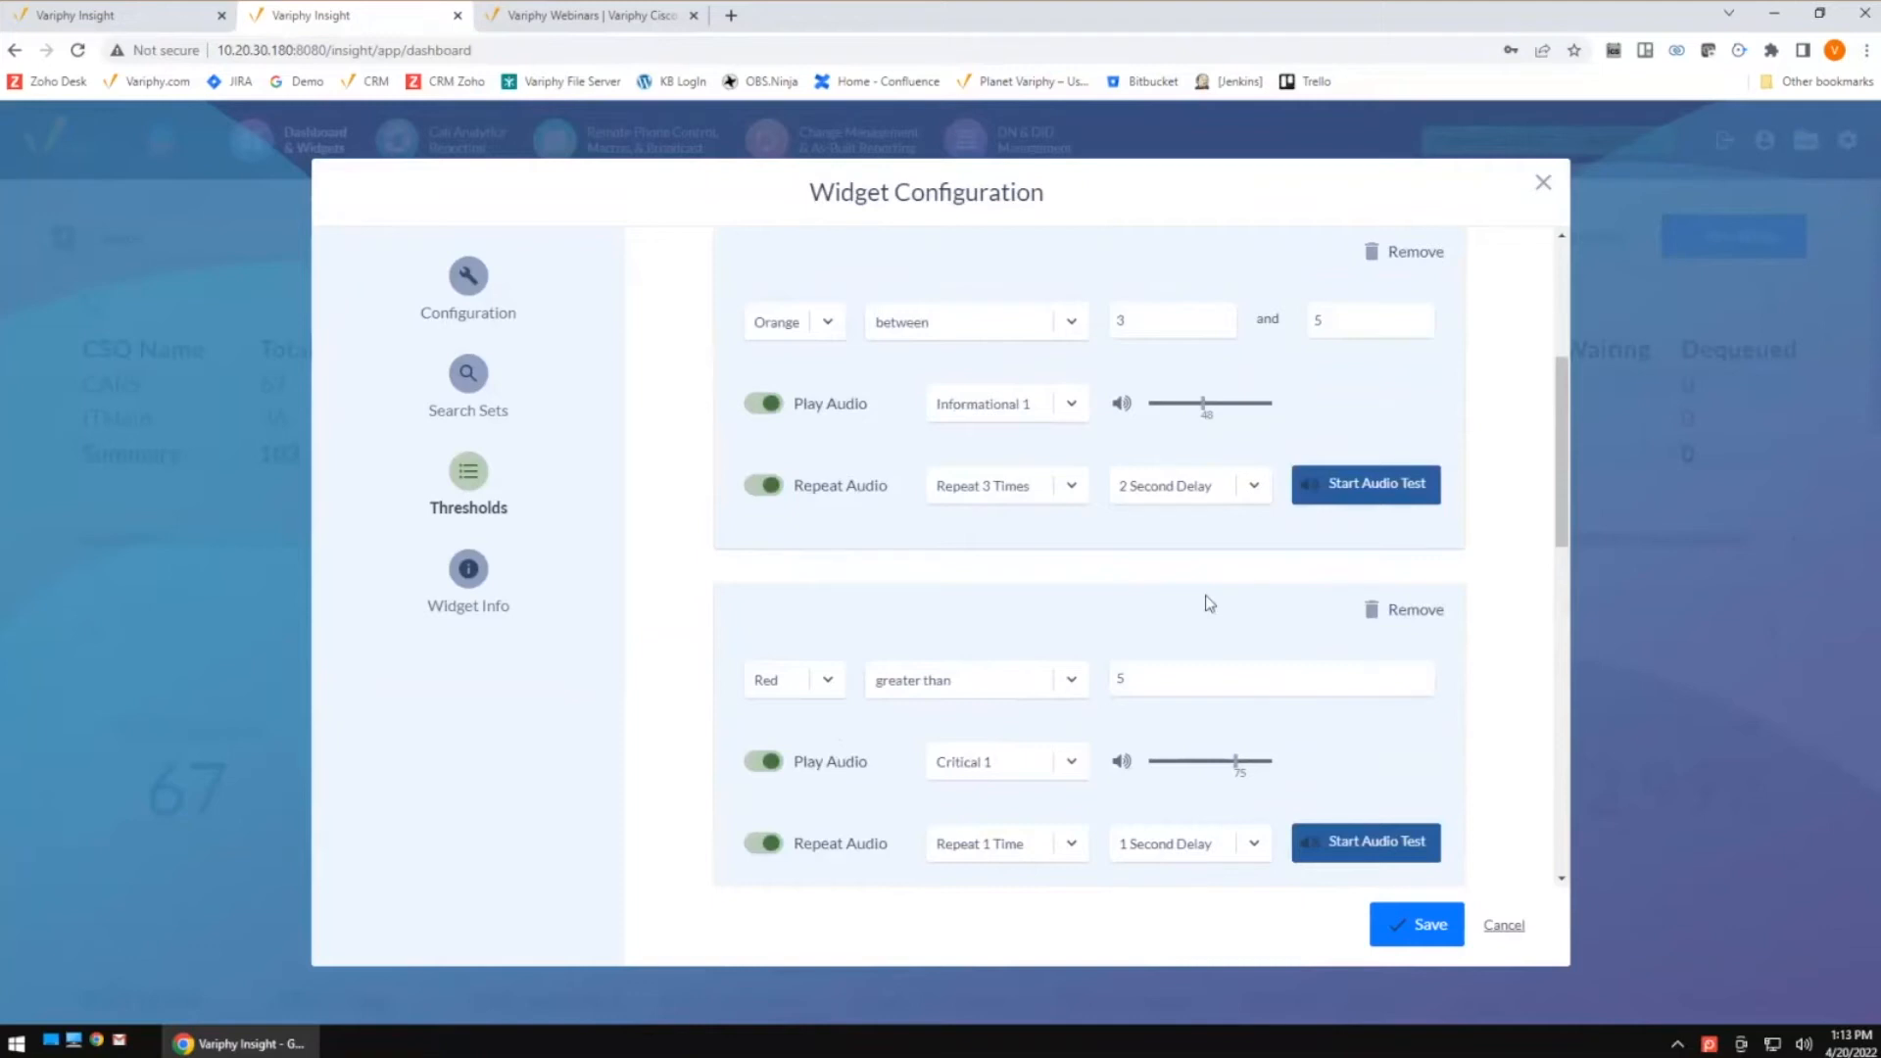
click(1504, 926)
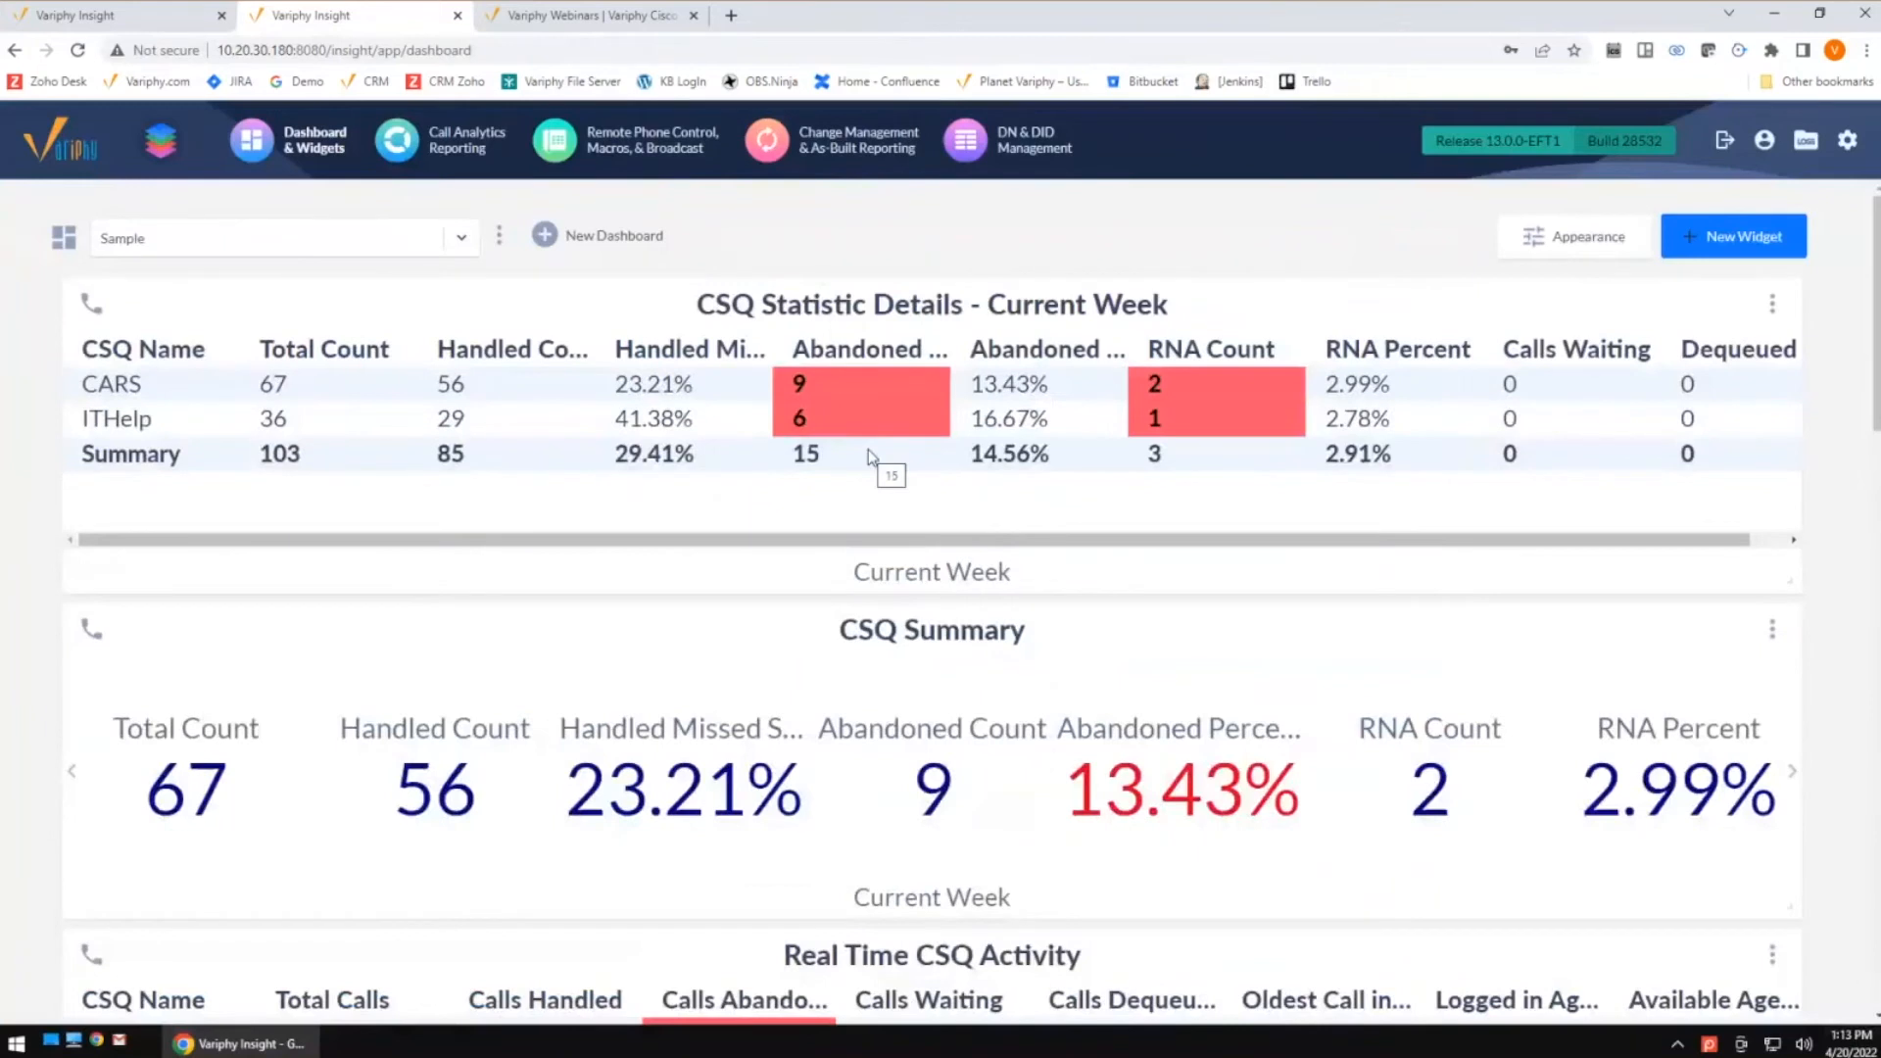
Switch to the first Insight tab and open the CDR Processing page for CUCM clusters
click(117, 15)
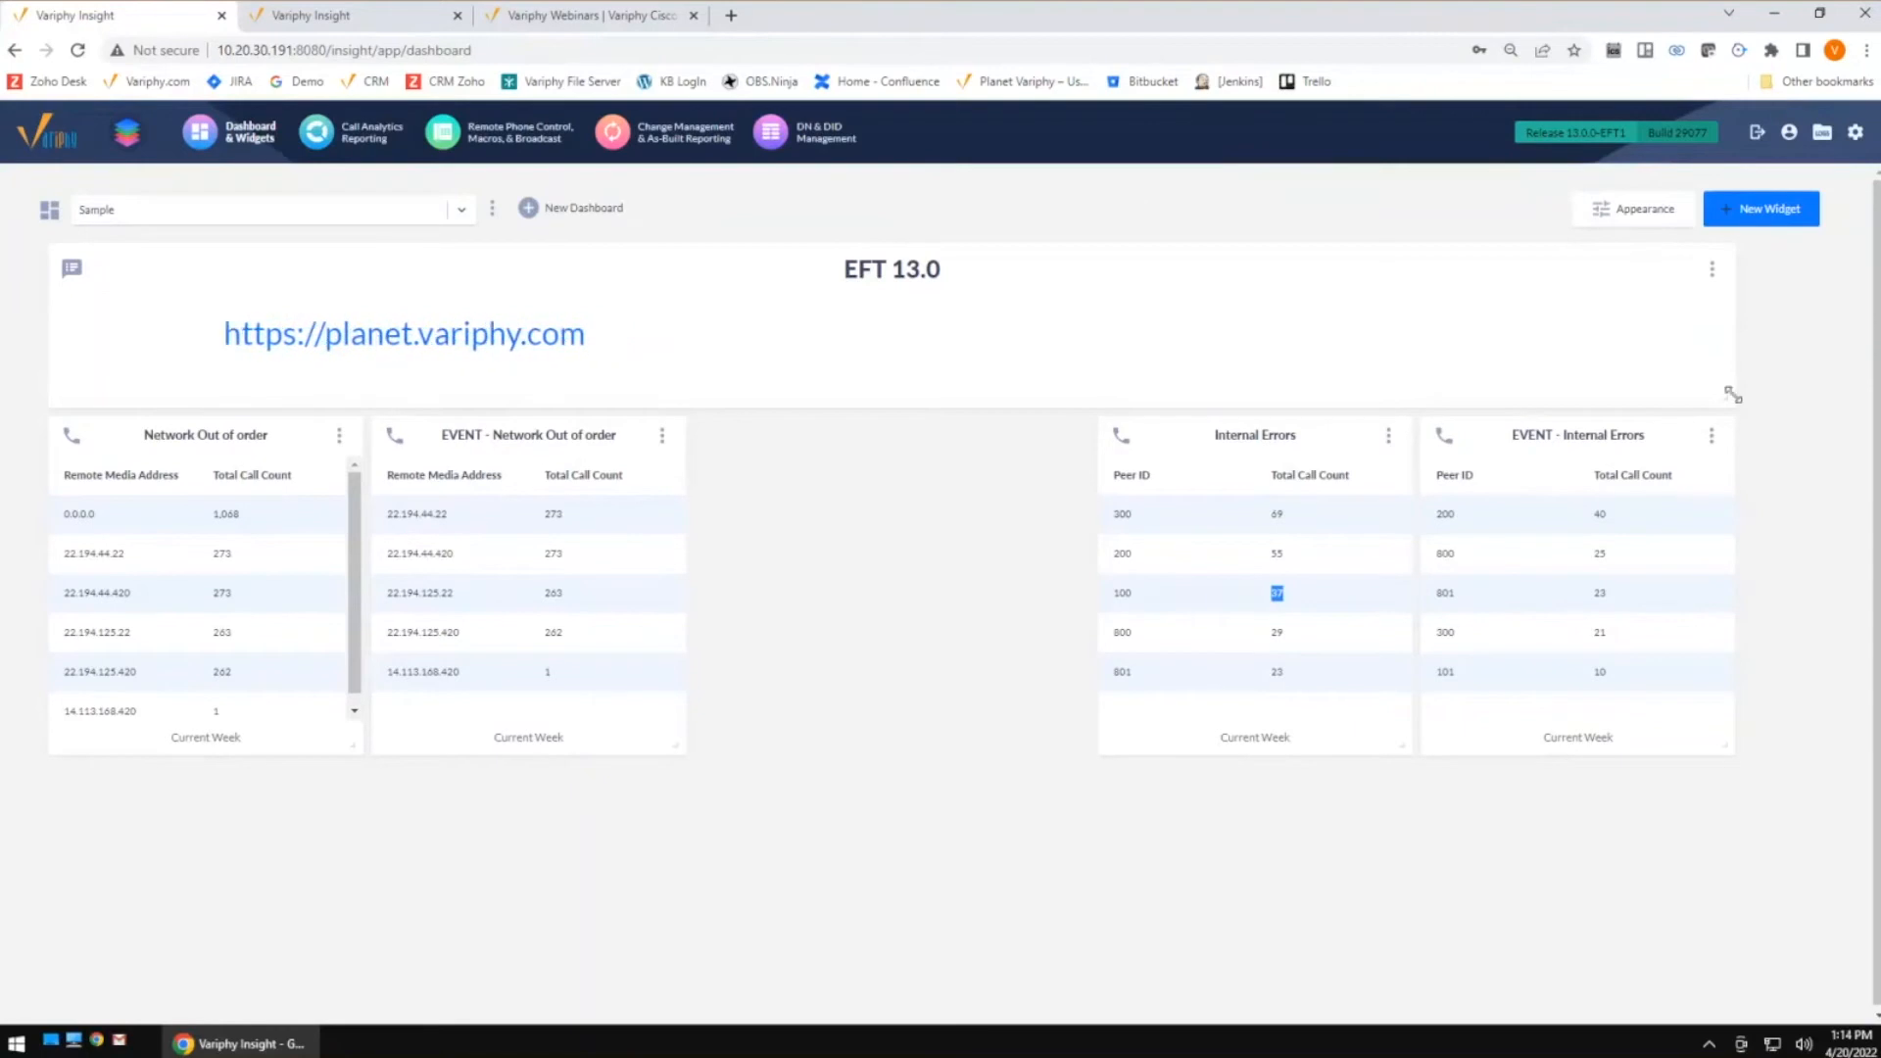
mouse_move(1855, 135)
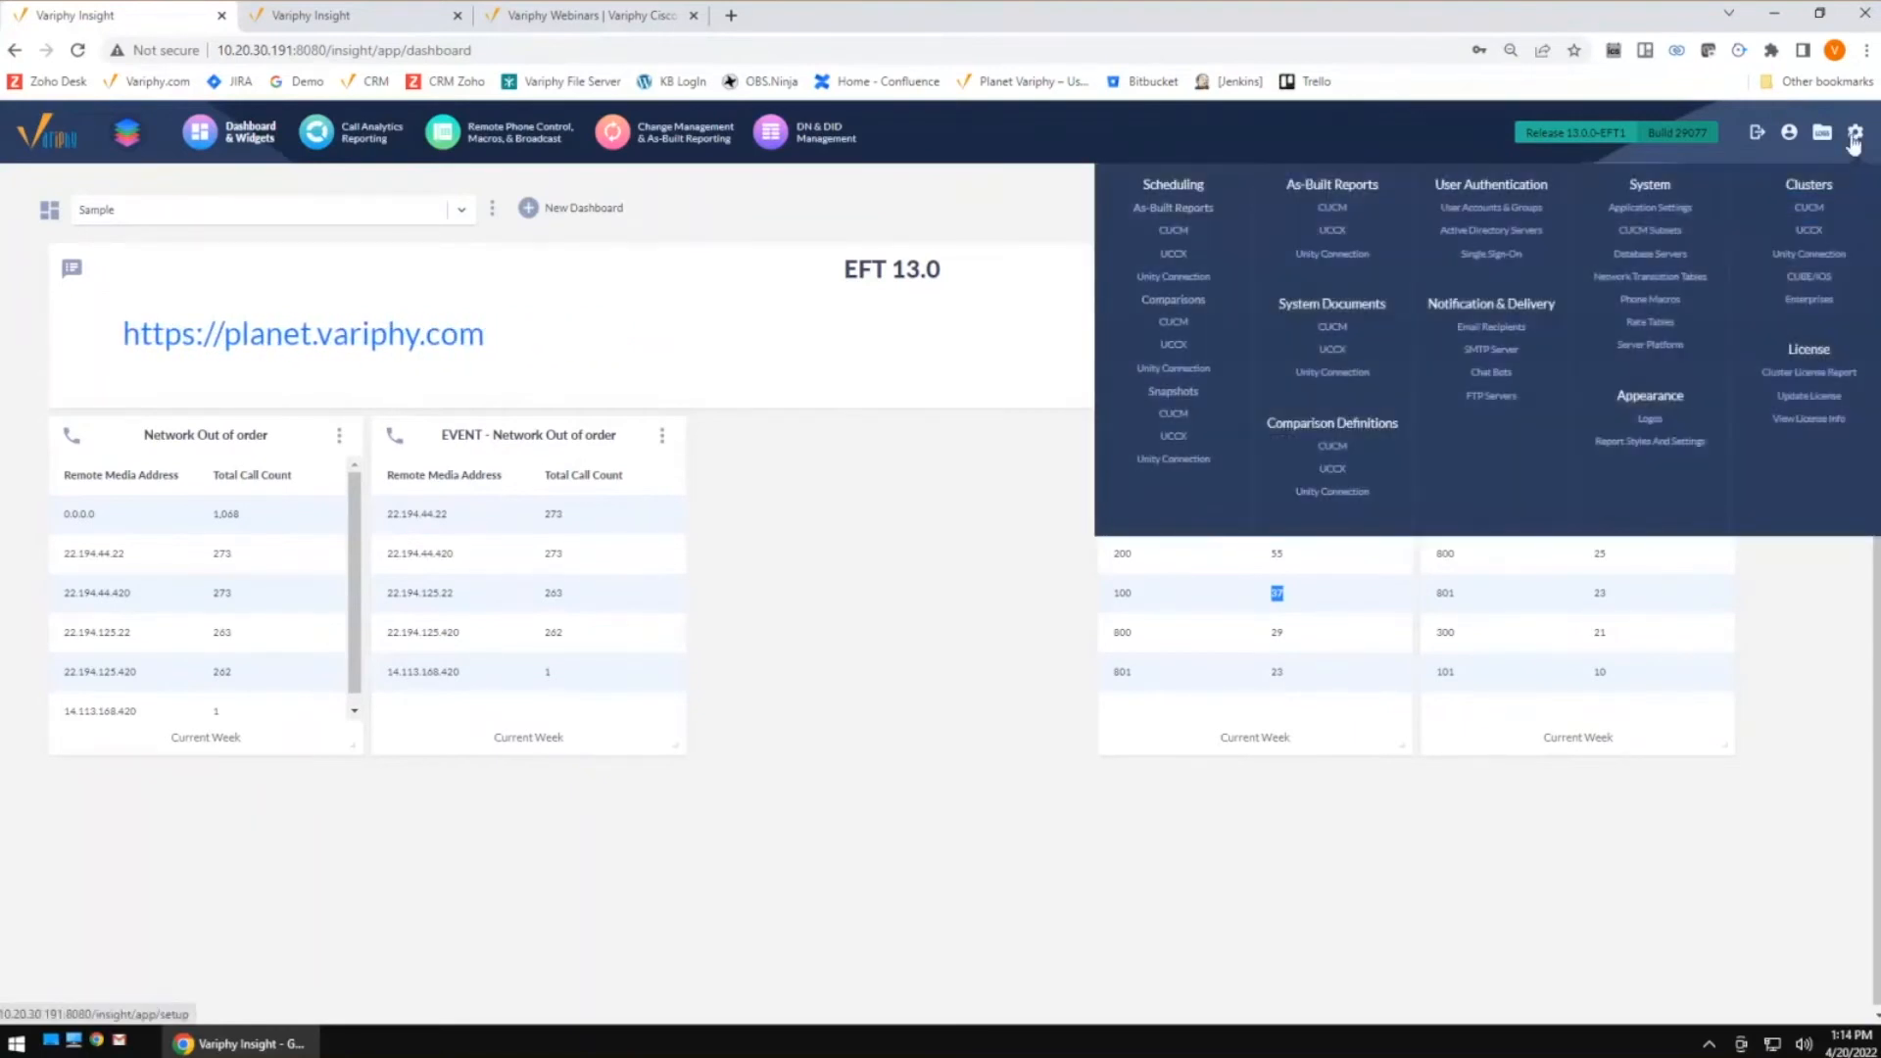
click(1808, 210)
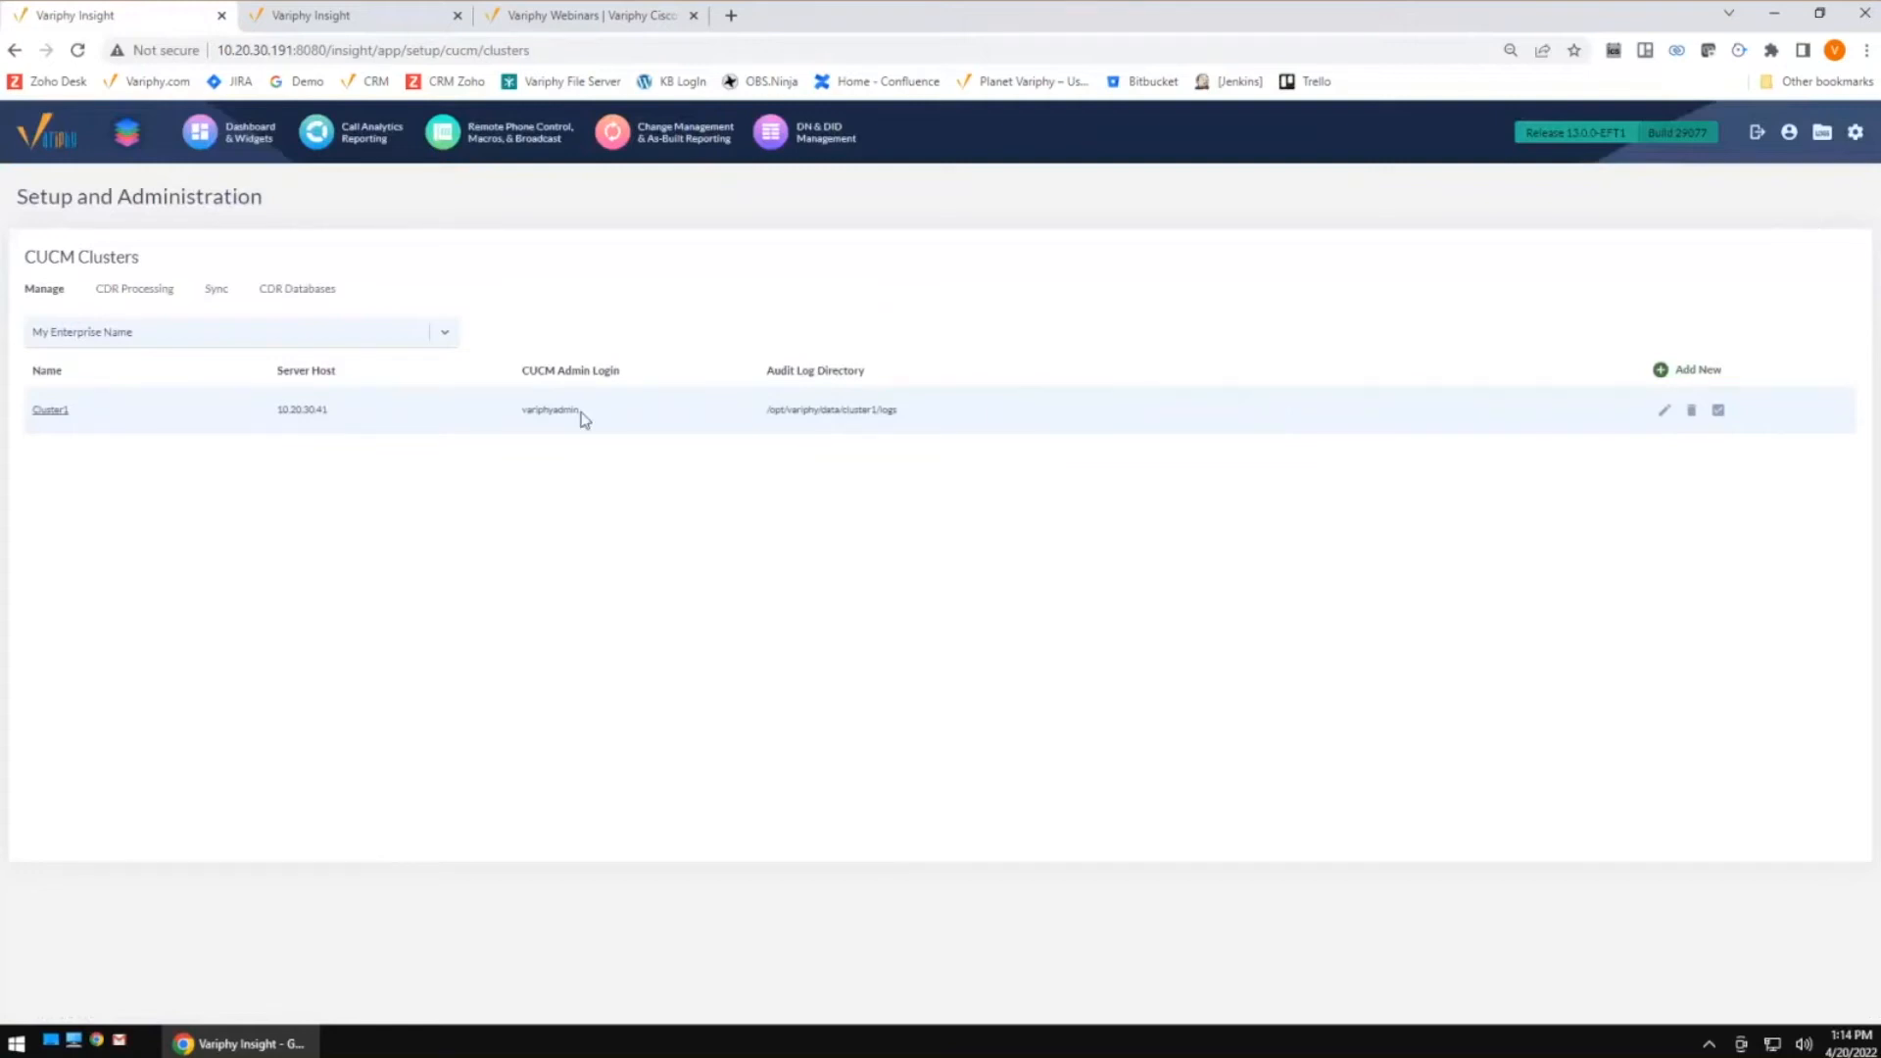
click(153, 297)
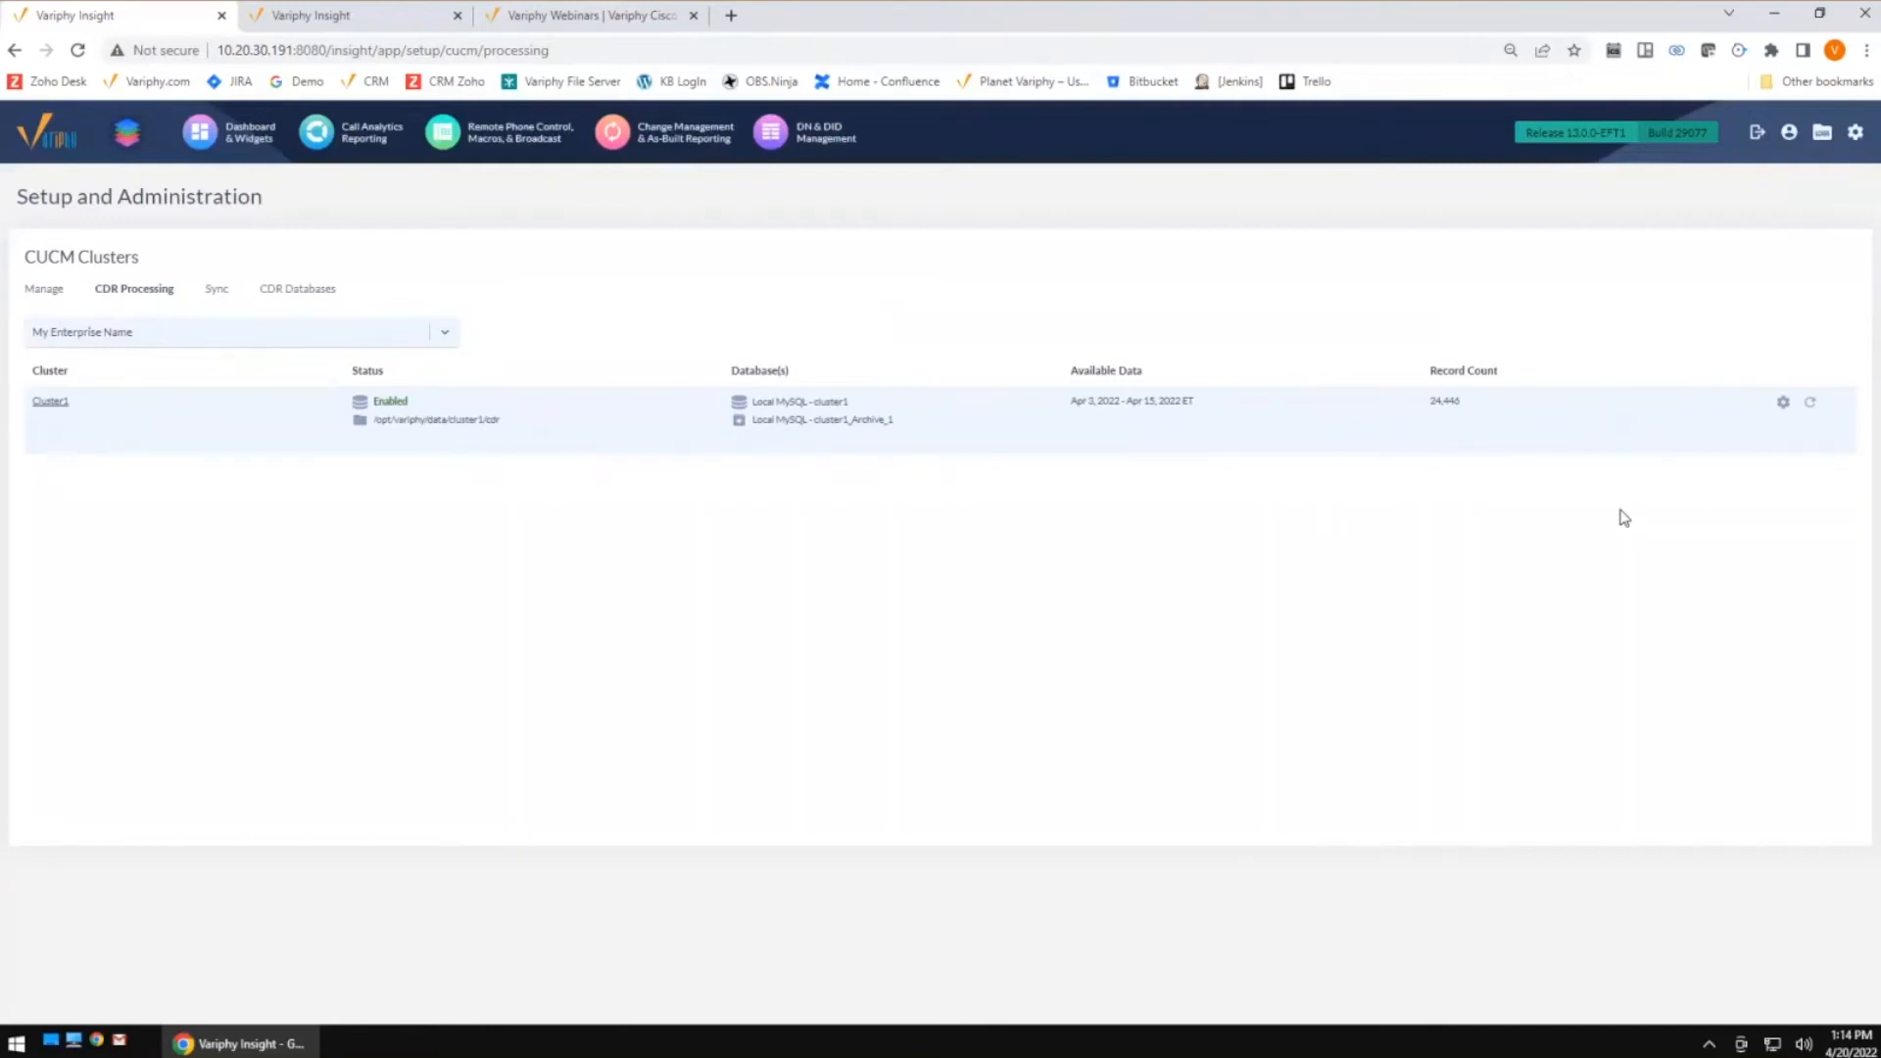
Open Cluster1's CDR processing settings and set Purge All CDR Data to 2 Months
click(1782, 409)
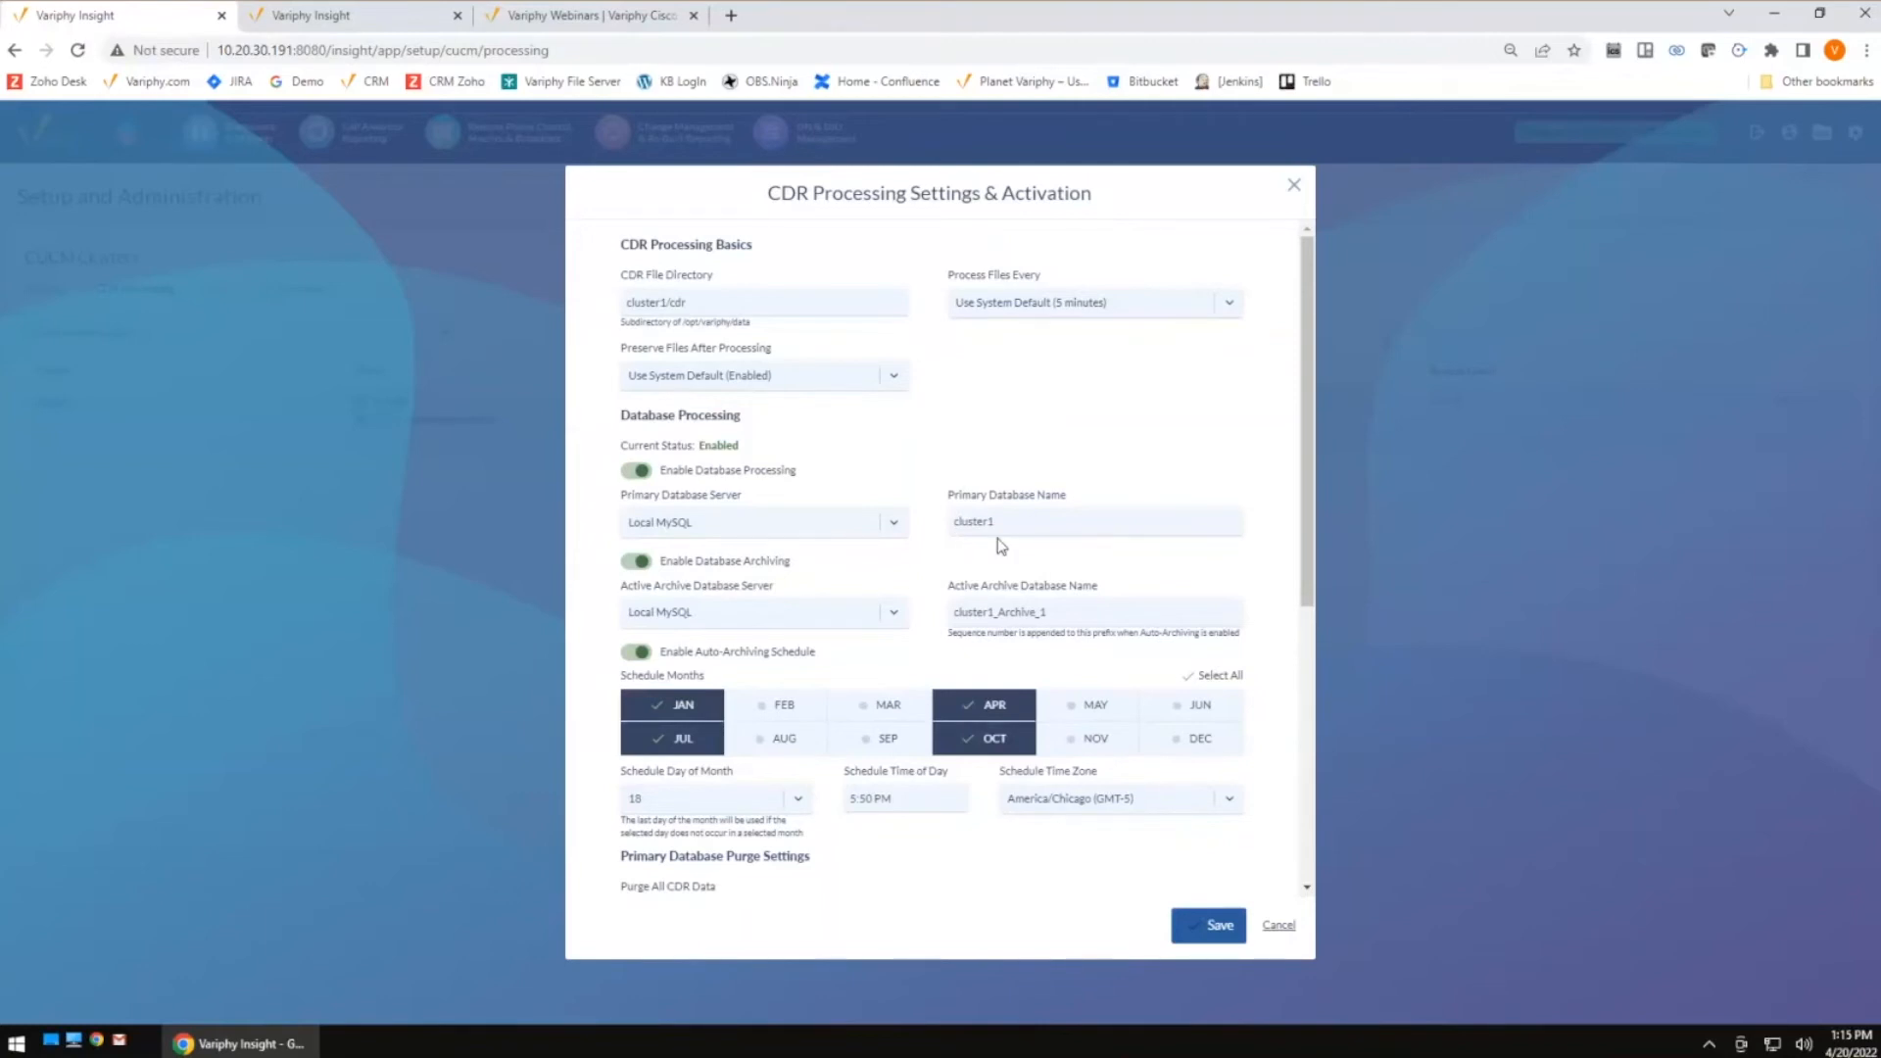
scroll(997, 538, down, 3)
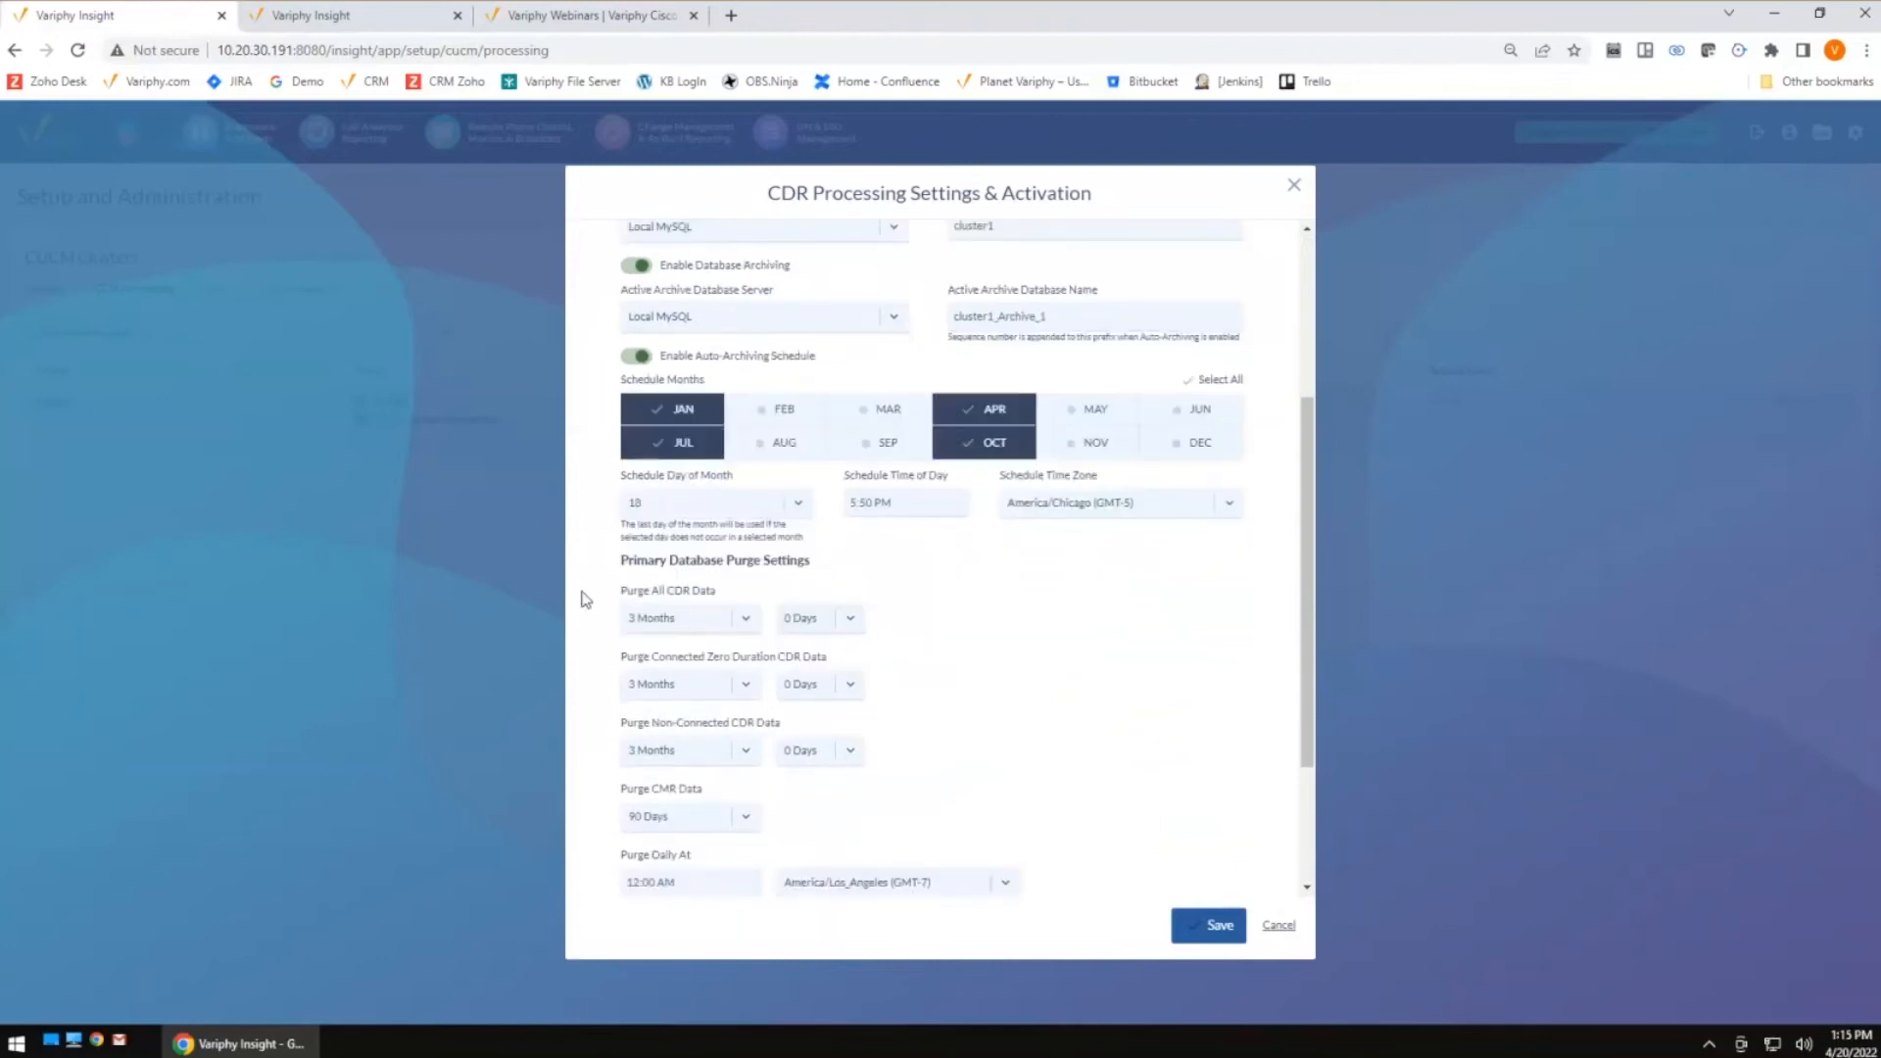
drag(625, 562, 821, 575)
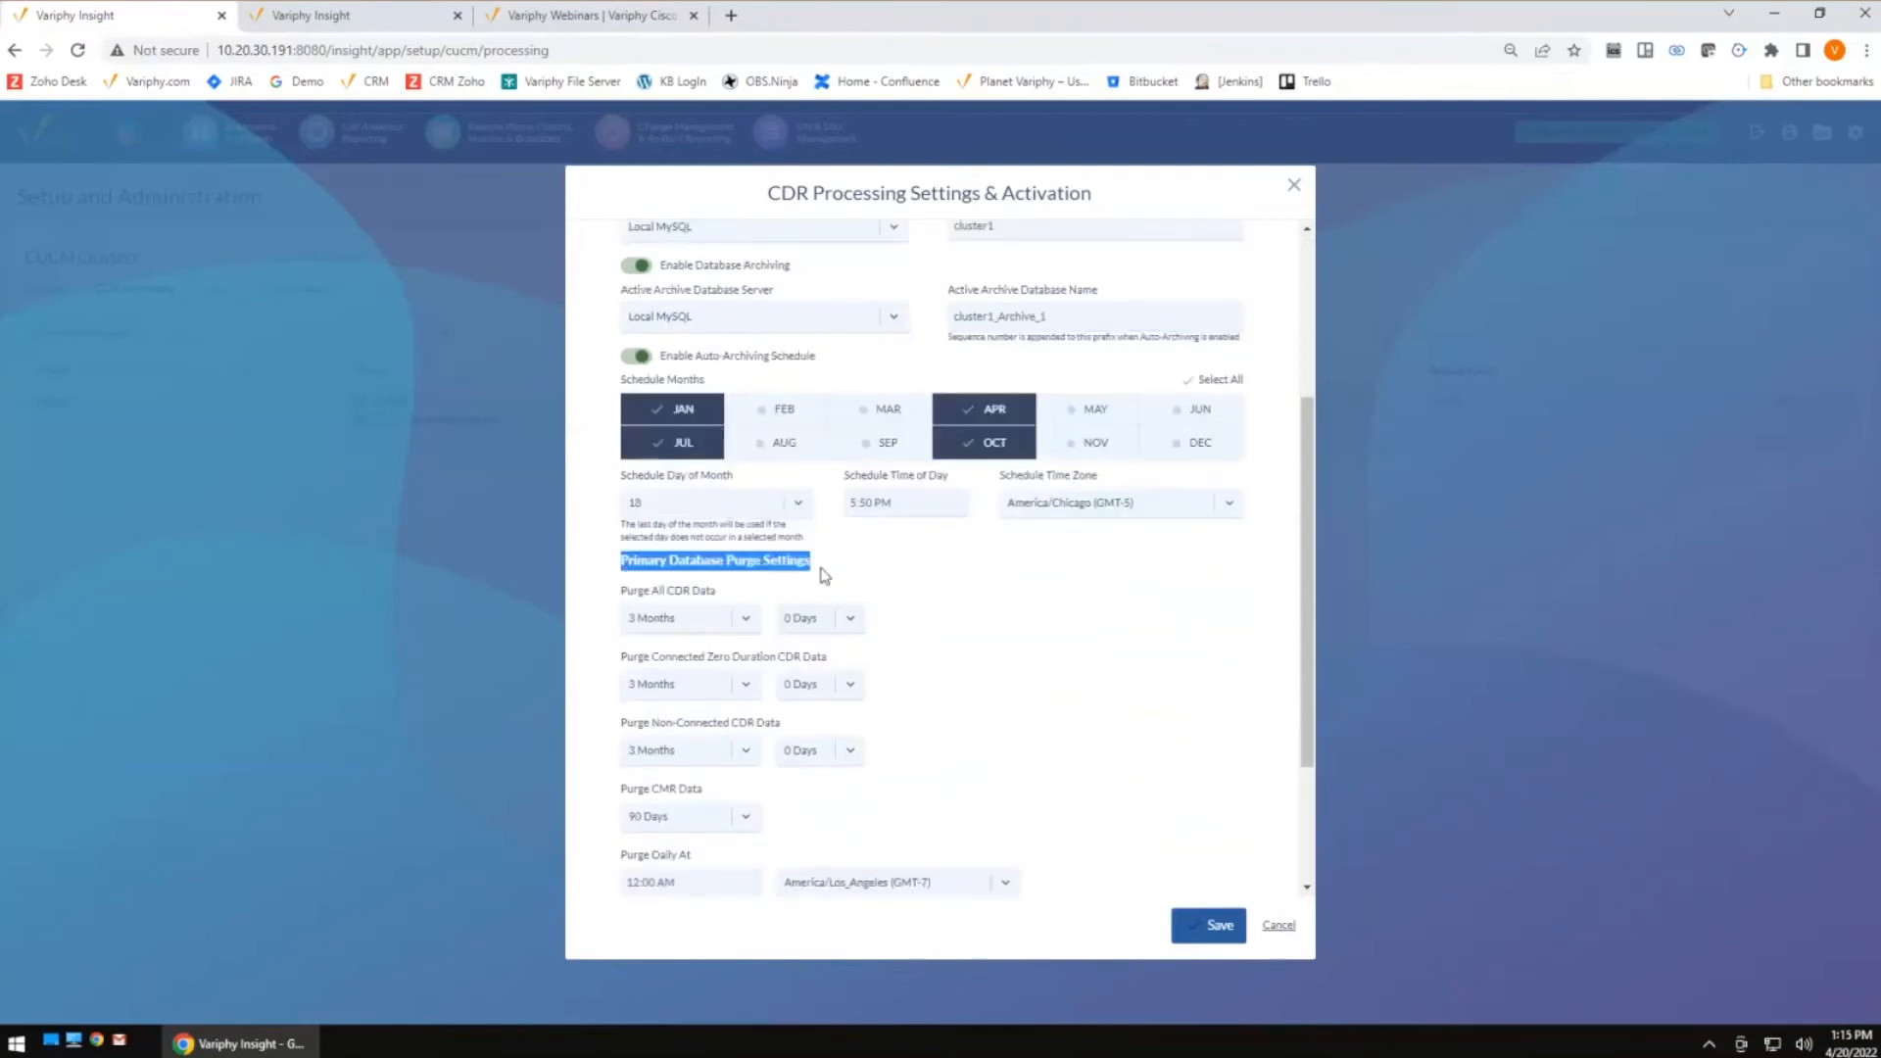
click(754, 620)
click(701, 672)
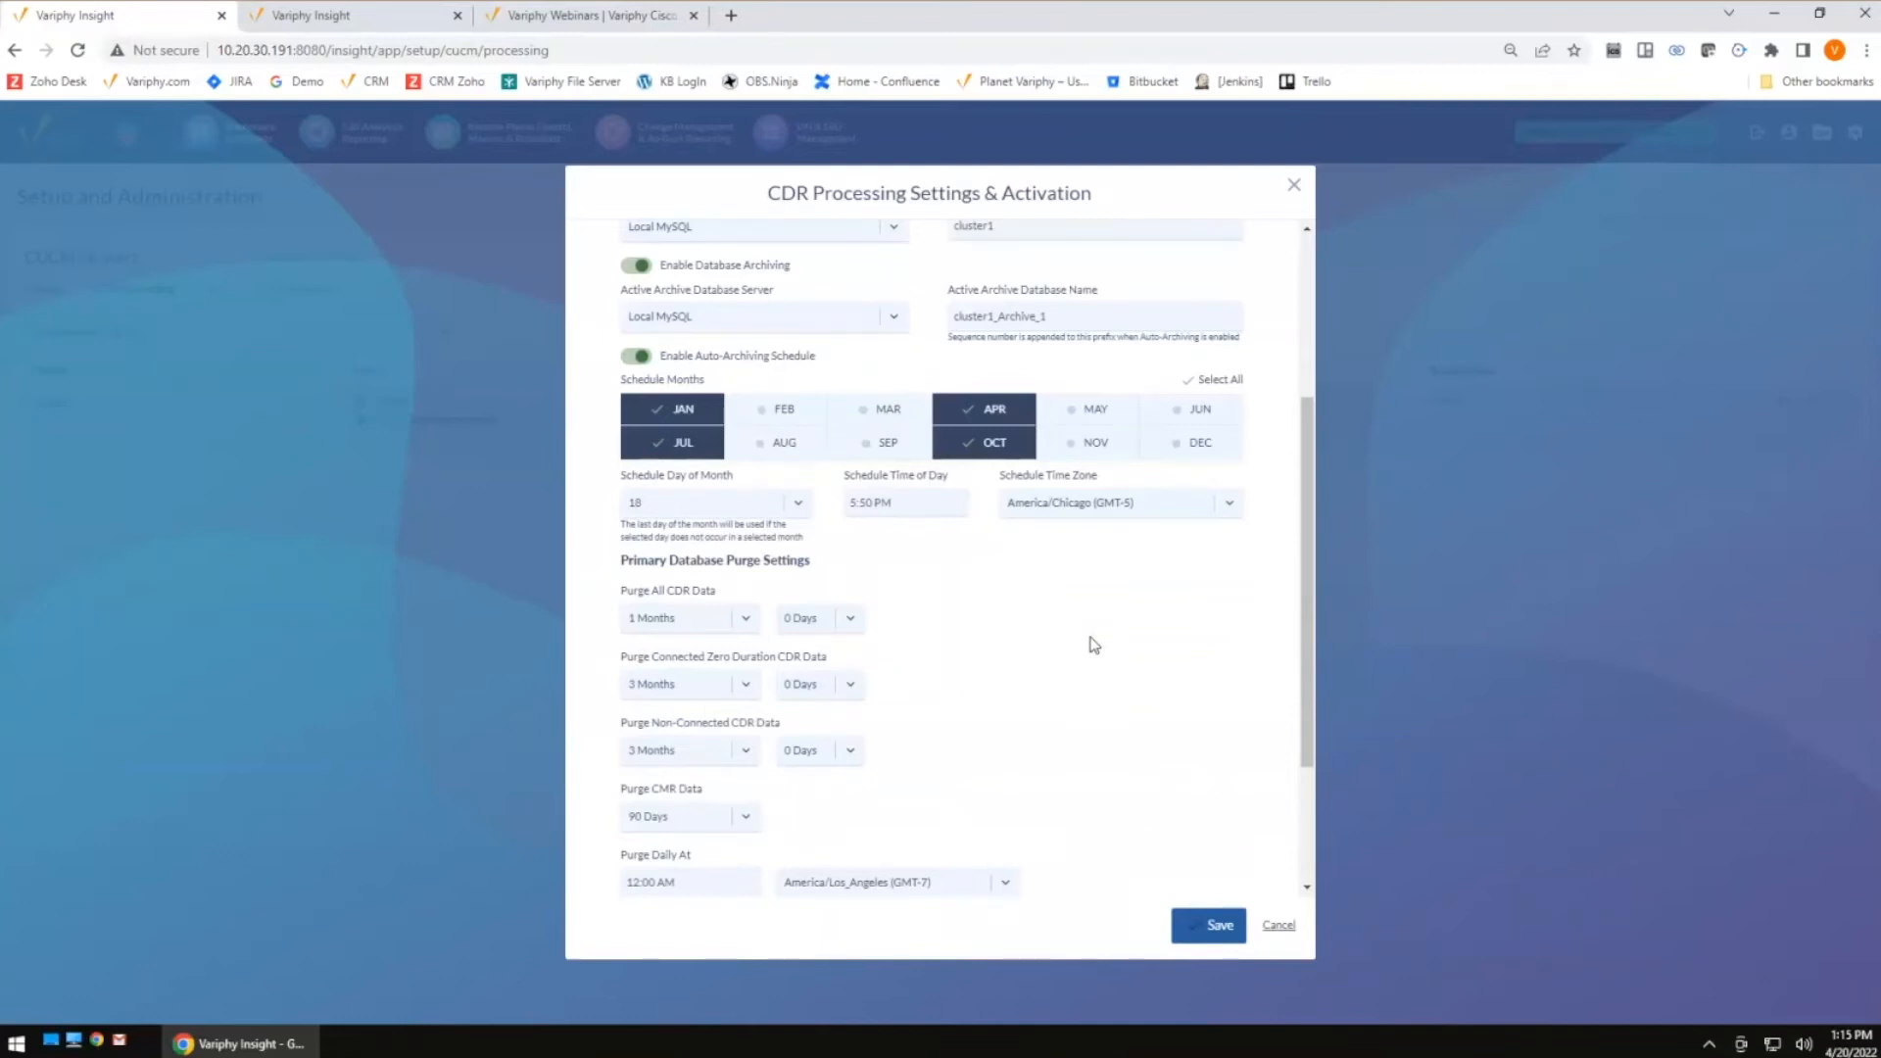
click(746, 618)
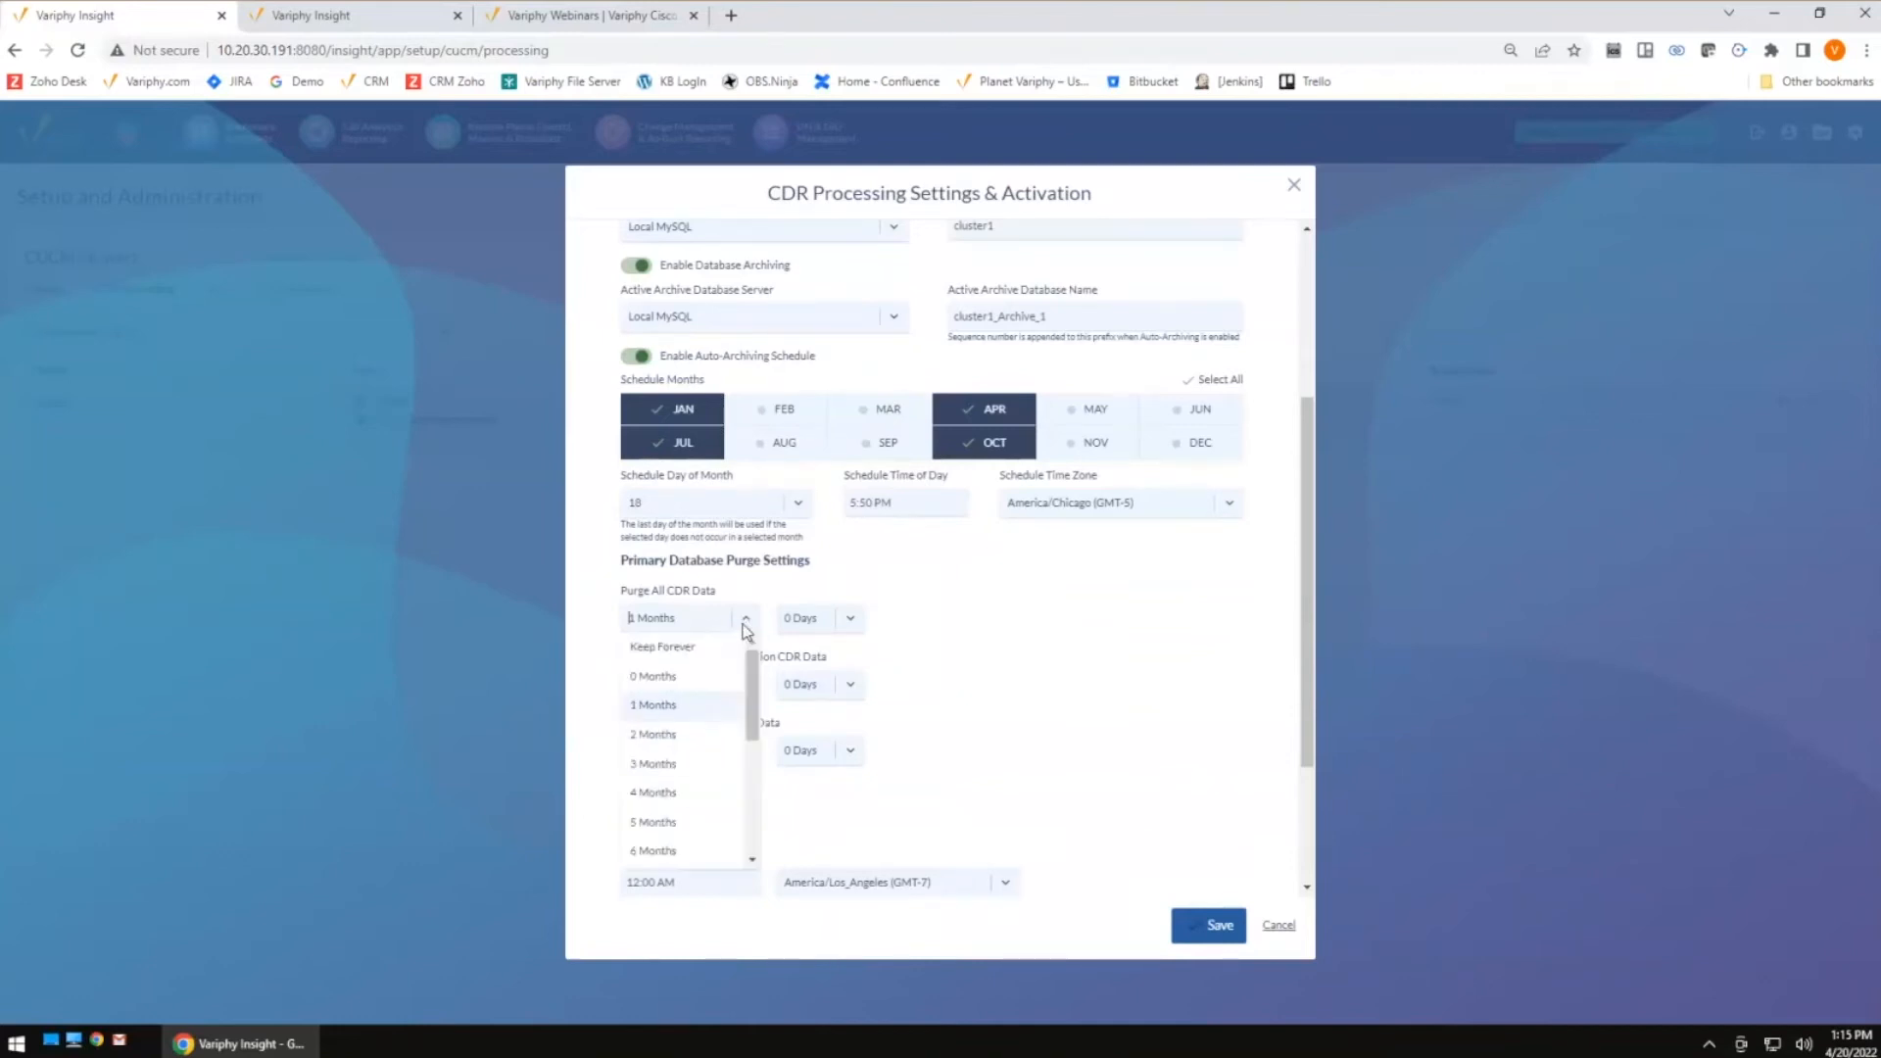
click(673, 711)
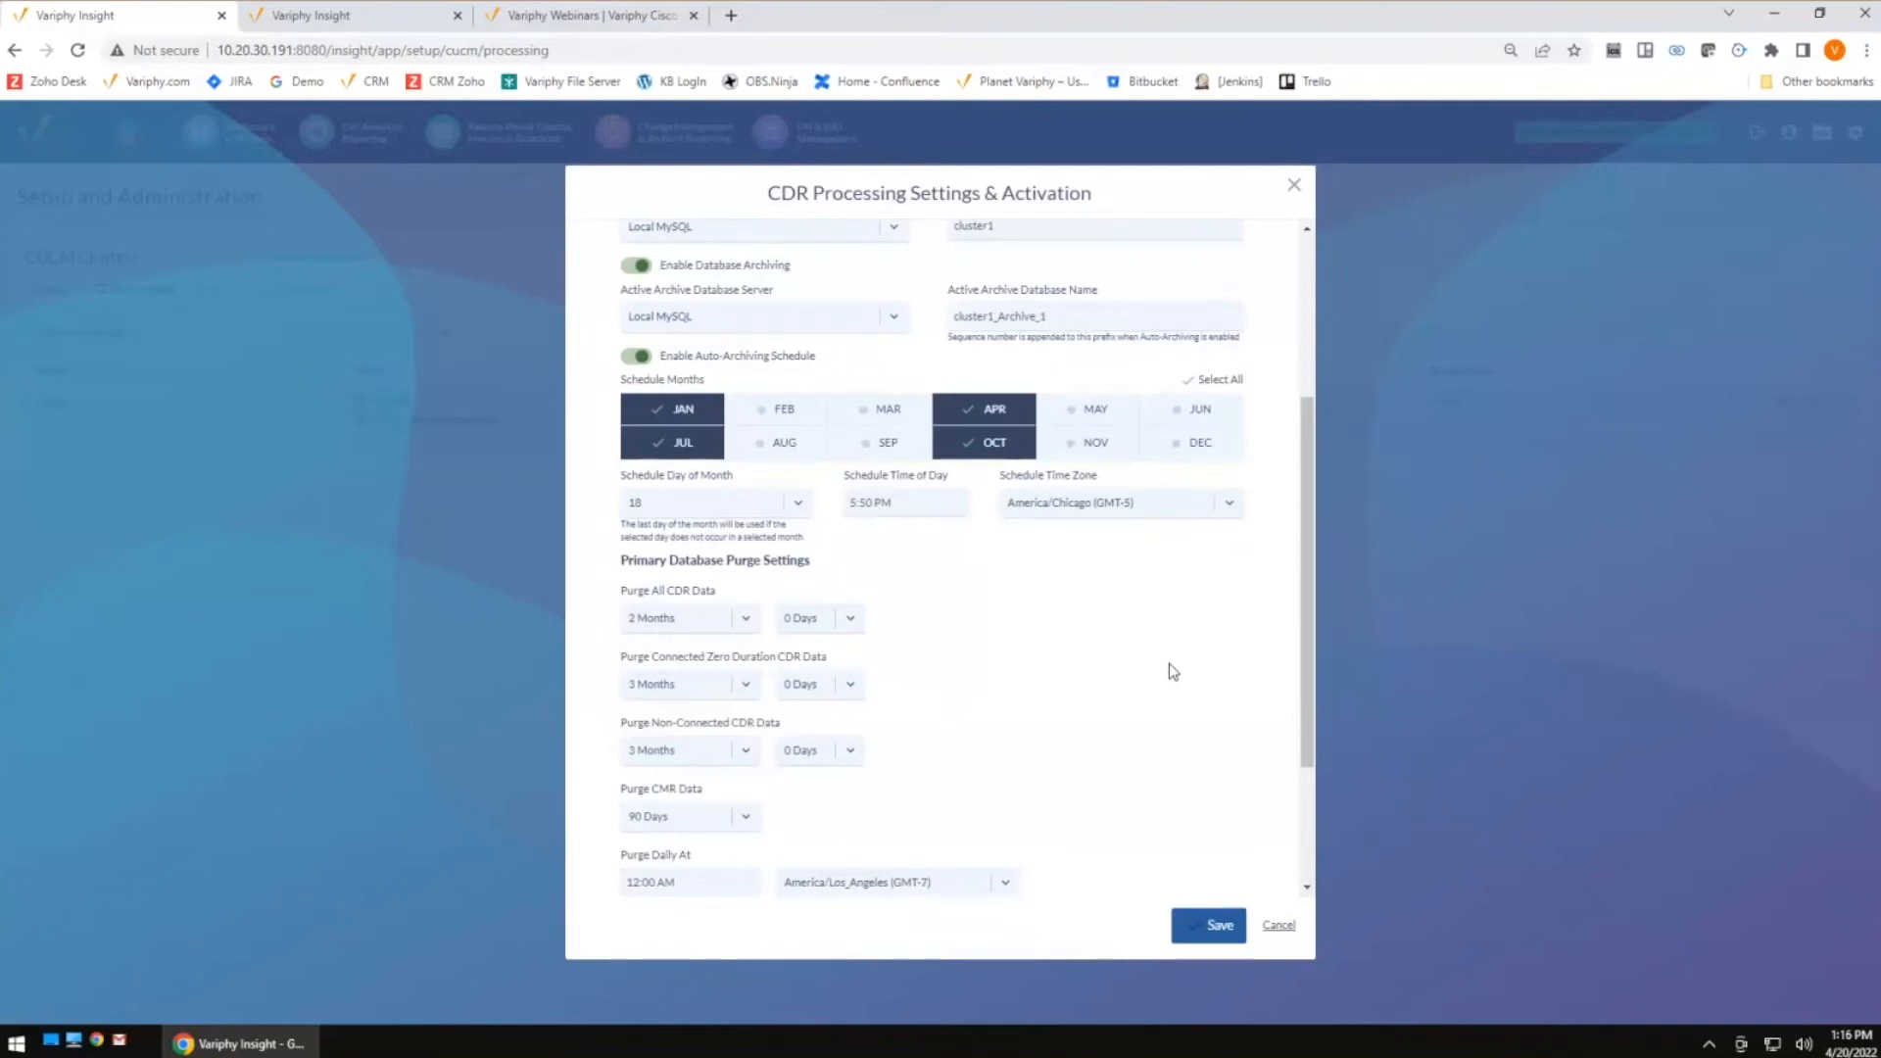
Review the primary and archive database names and the purge settings, then cancel the dialog
scroll(1189, 697, up, 2)
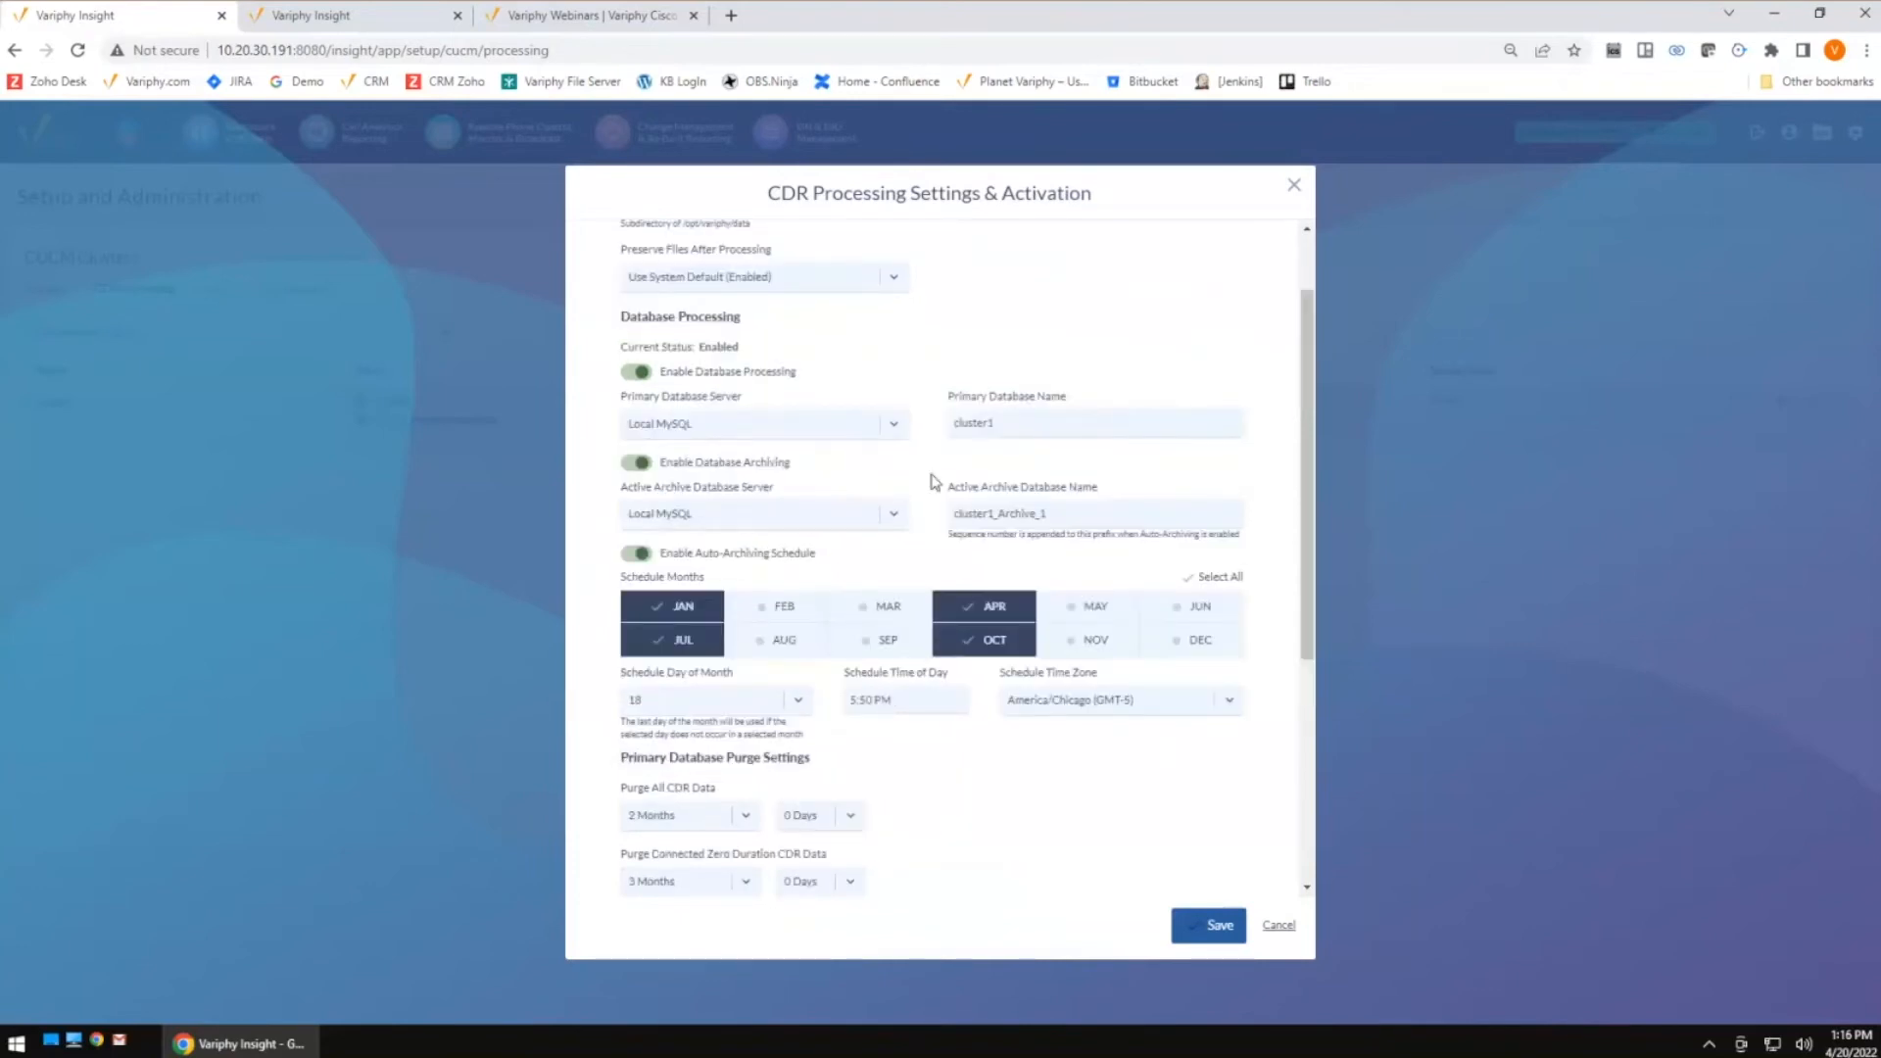
double_click(1006, 426)
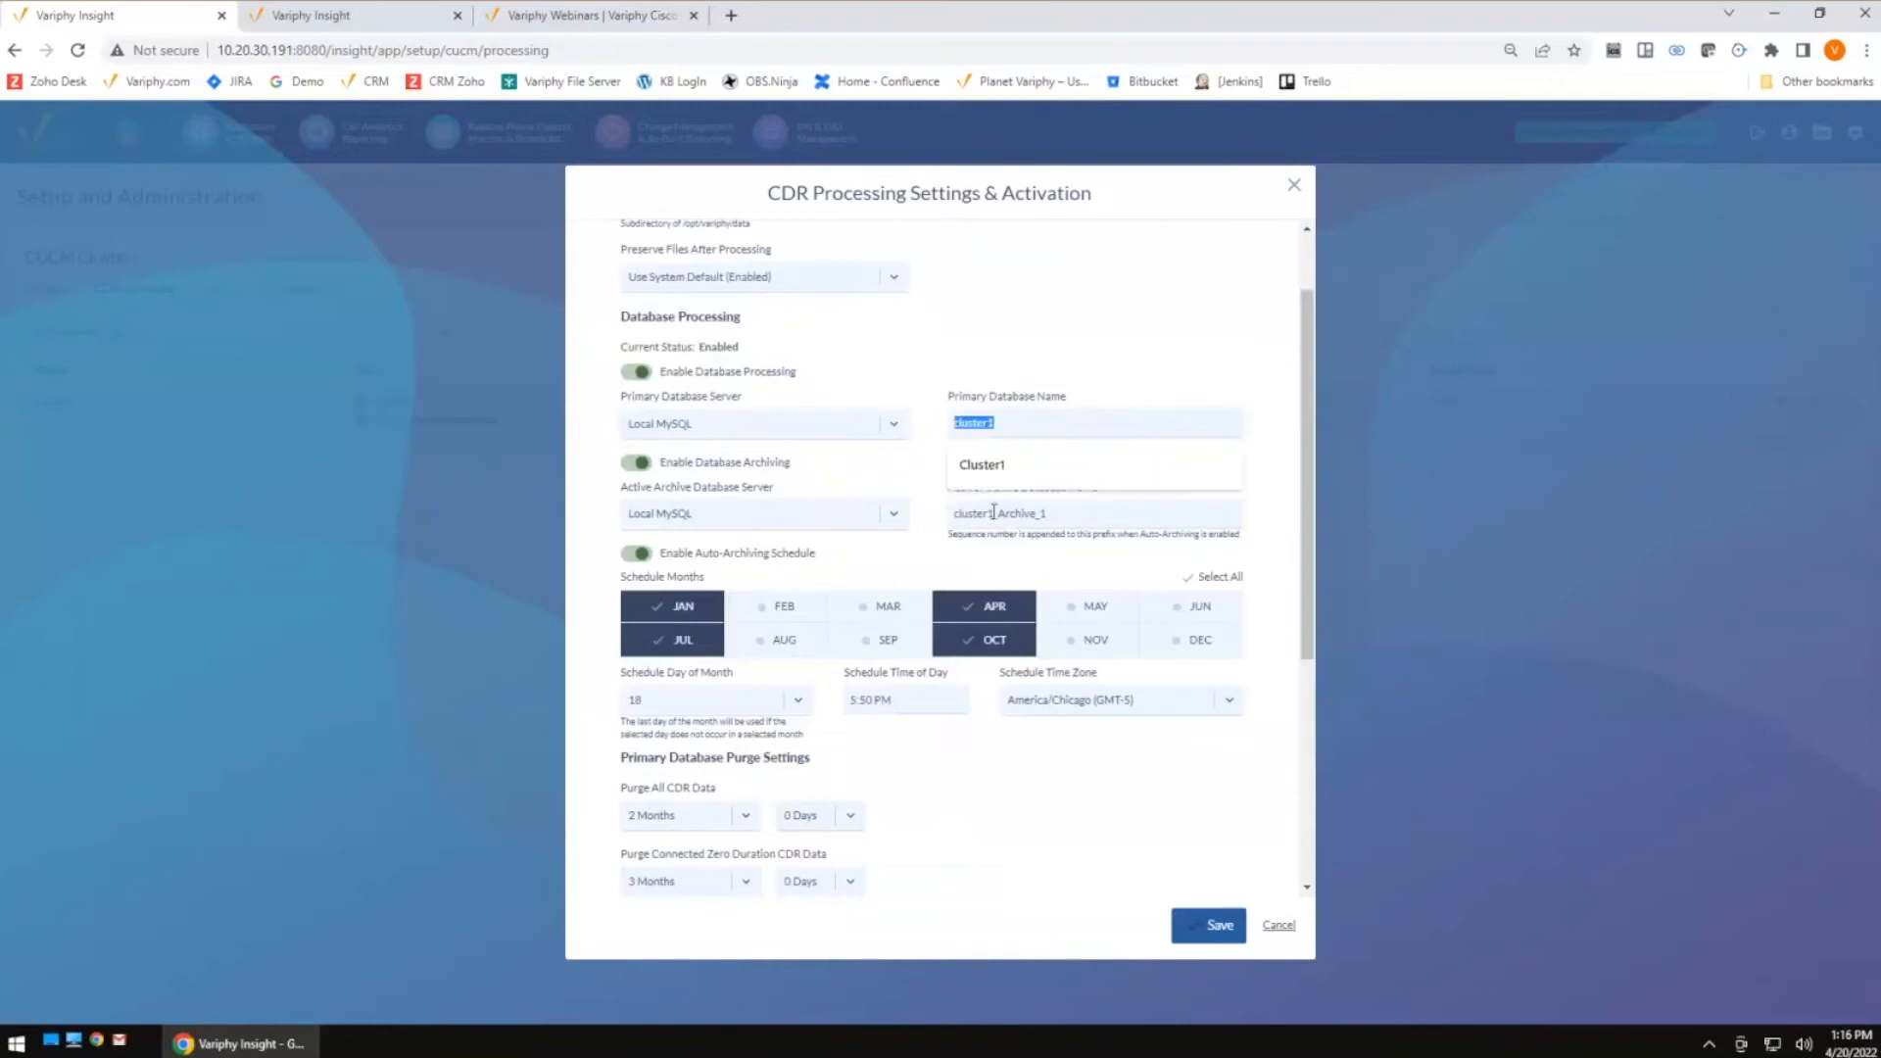
click(1117, 349)
scroll(1071, 630, down, 2)
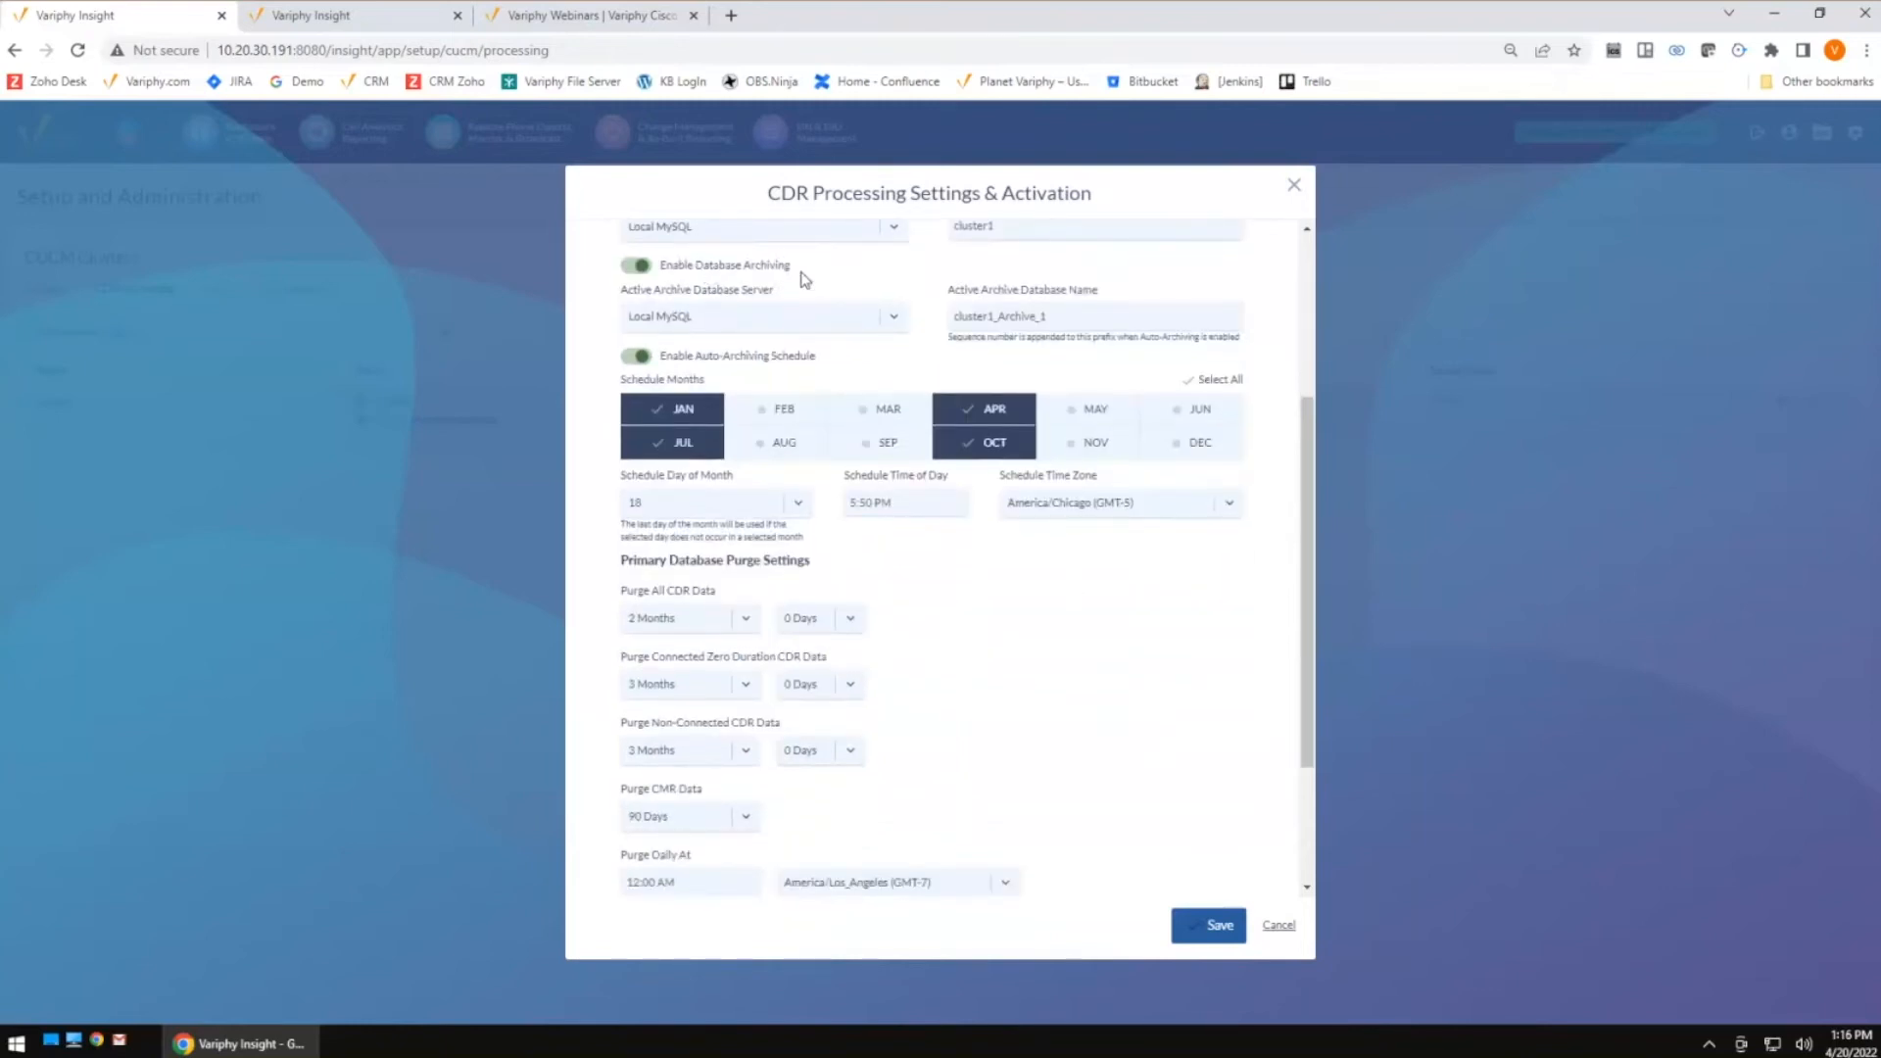
scroll(840, 323, up, 1)
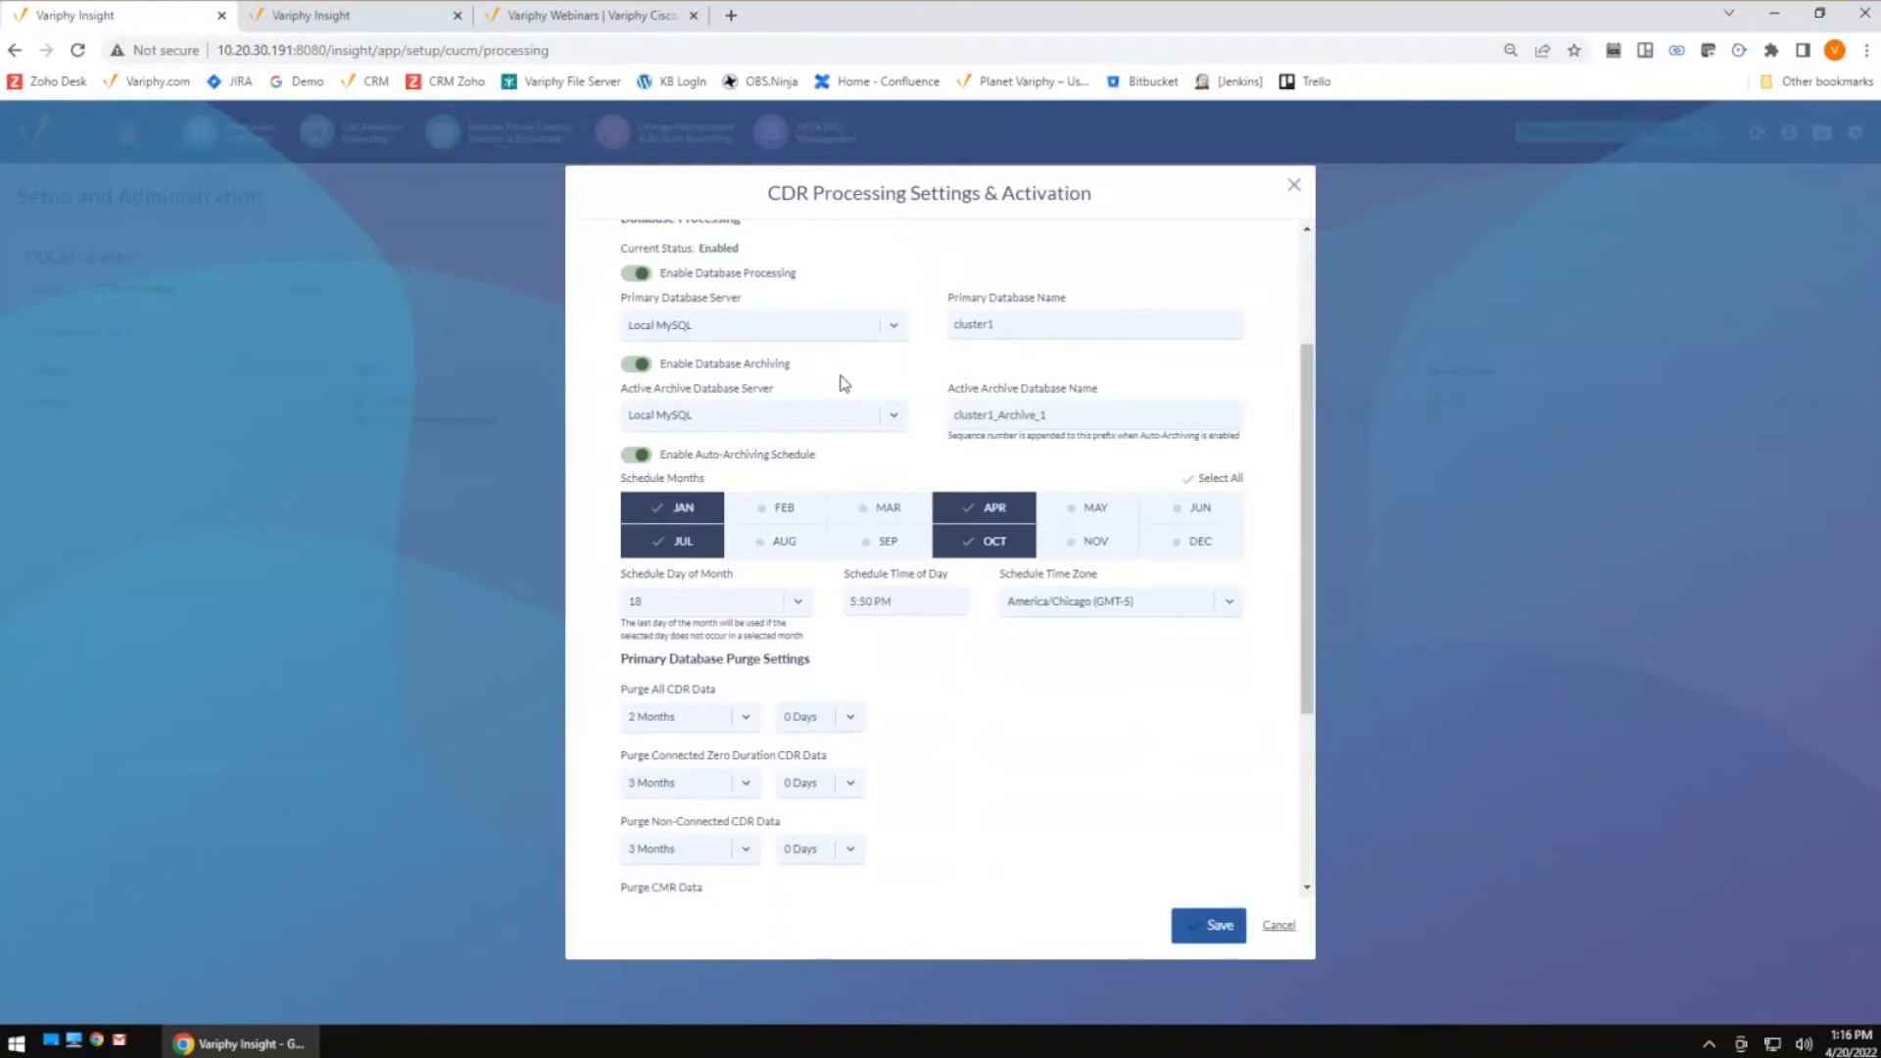
scroll(869, 370, up, 1)
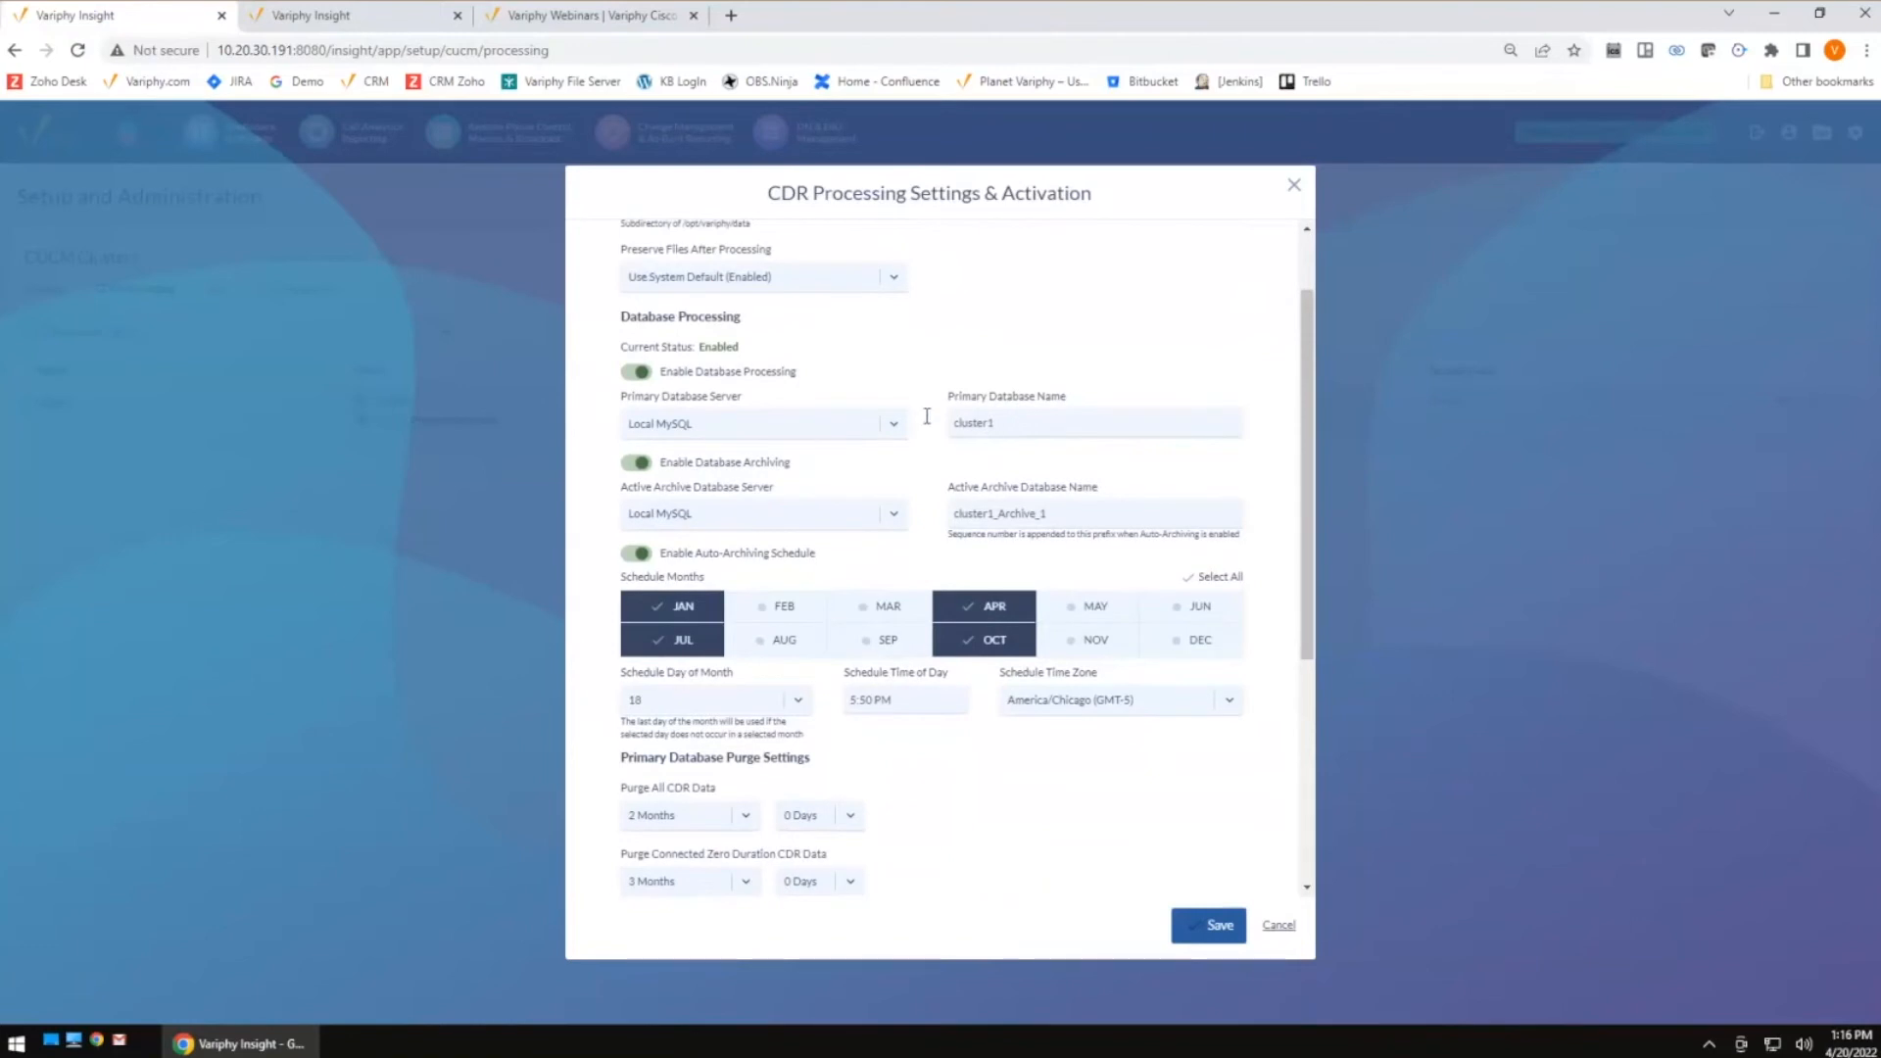
drag(1018, 423, 909, 490)
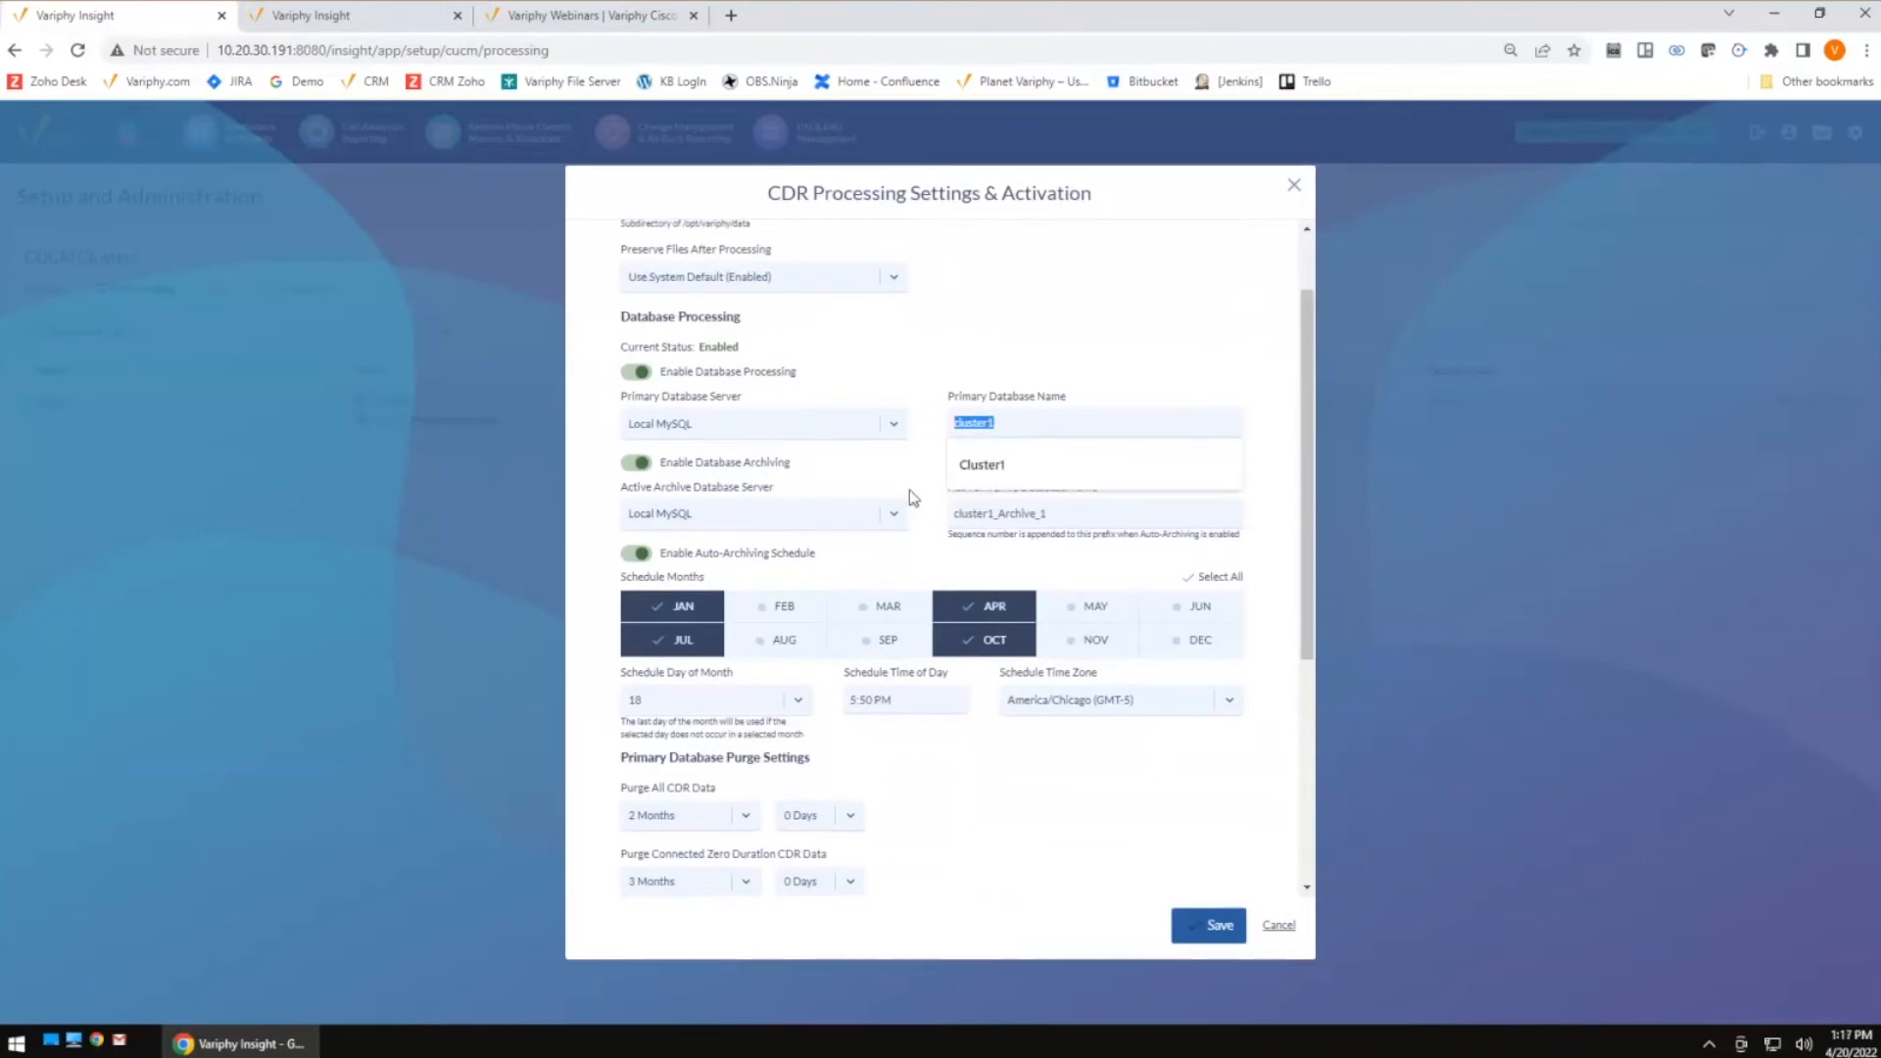
click(909, 490)
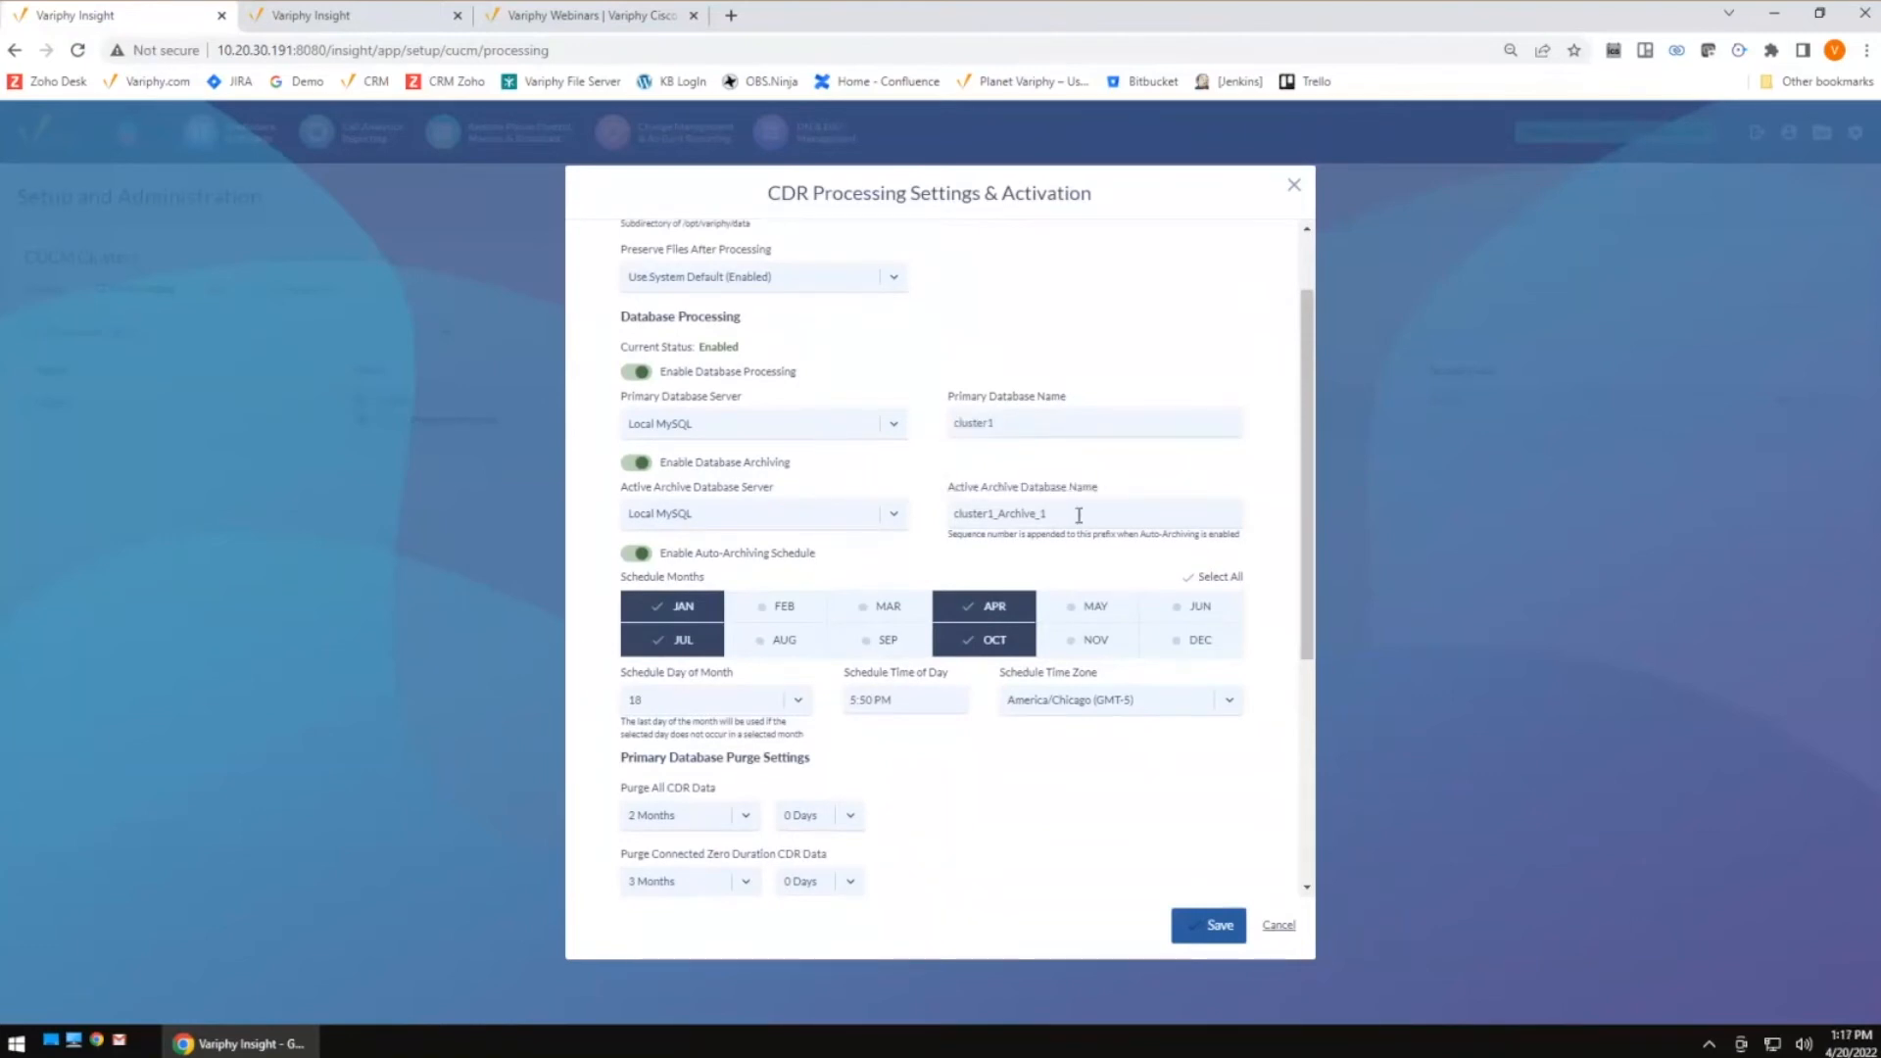
drag(1078, 514, 1001, 470)
drag(1008, 425, 963, 428)
click(869, 479)
drag(1056, 514, 944, 526)
click(1089, 510)
click(1001, 400)
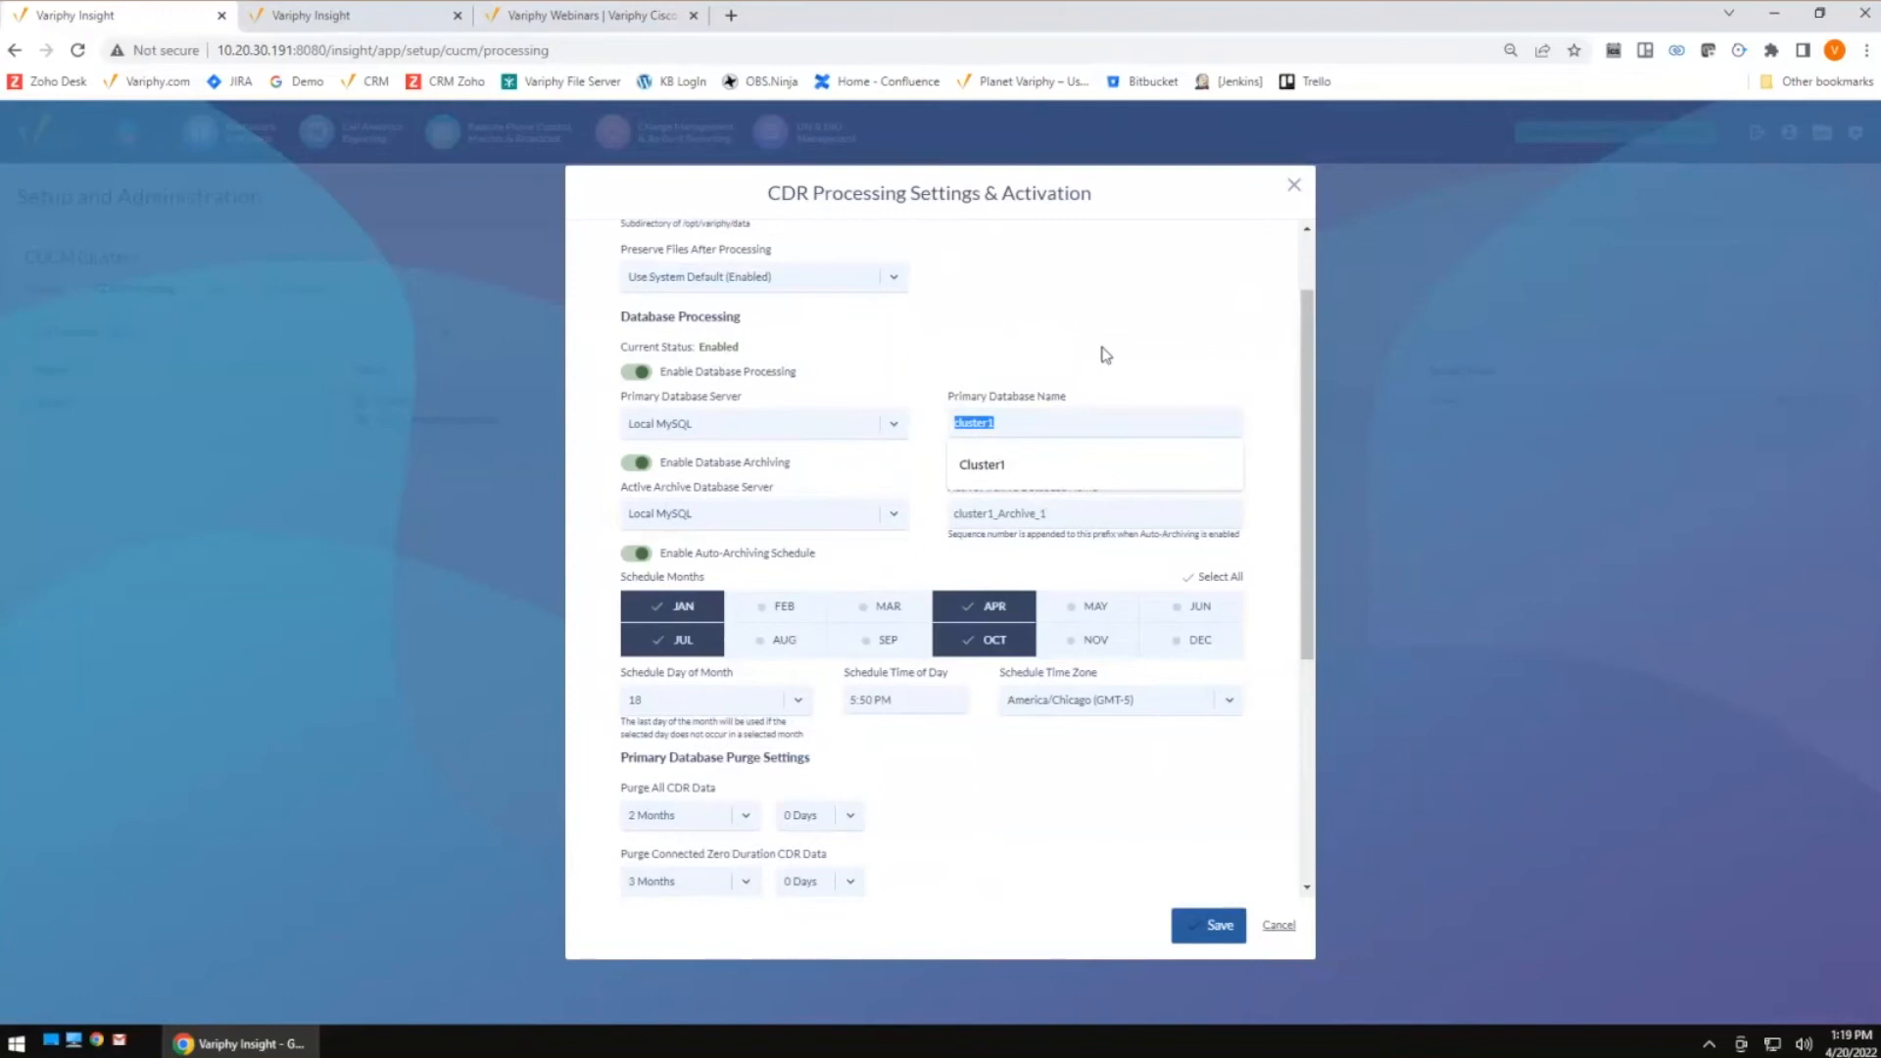
click(536, 644)
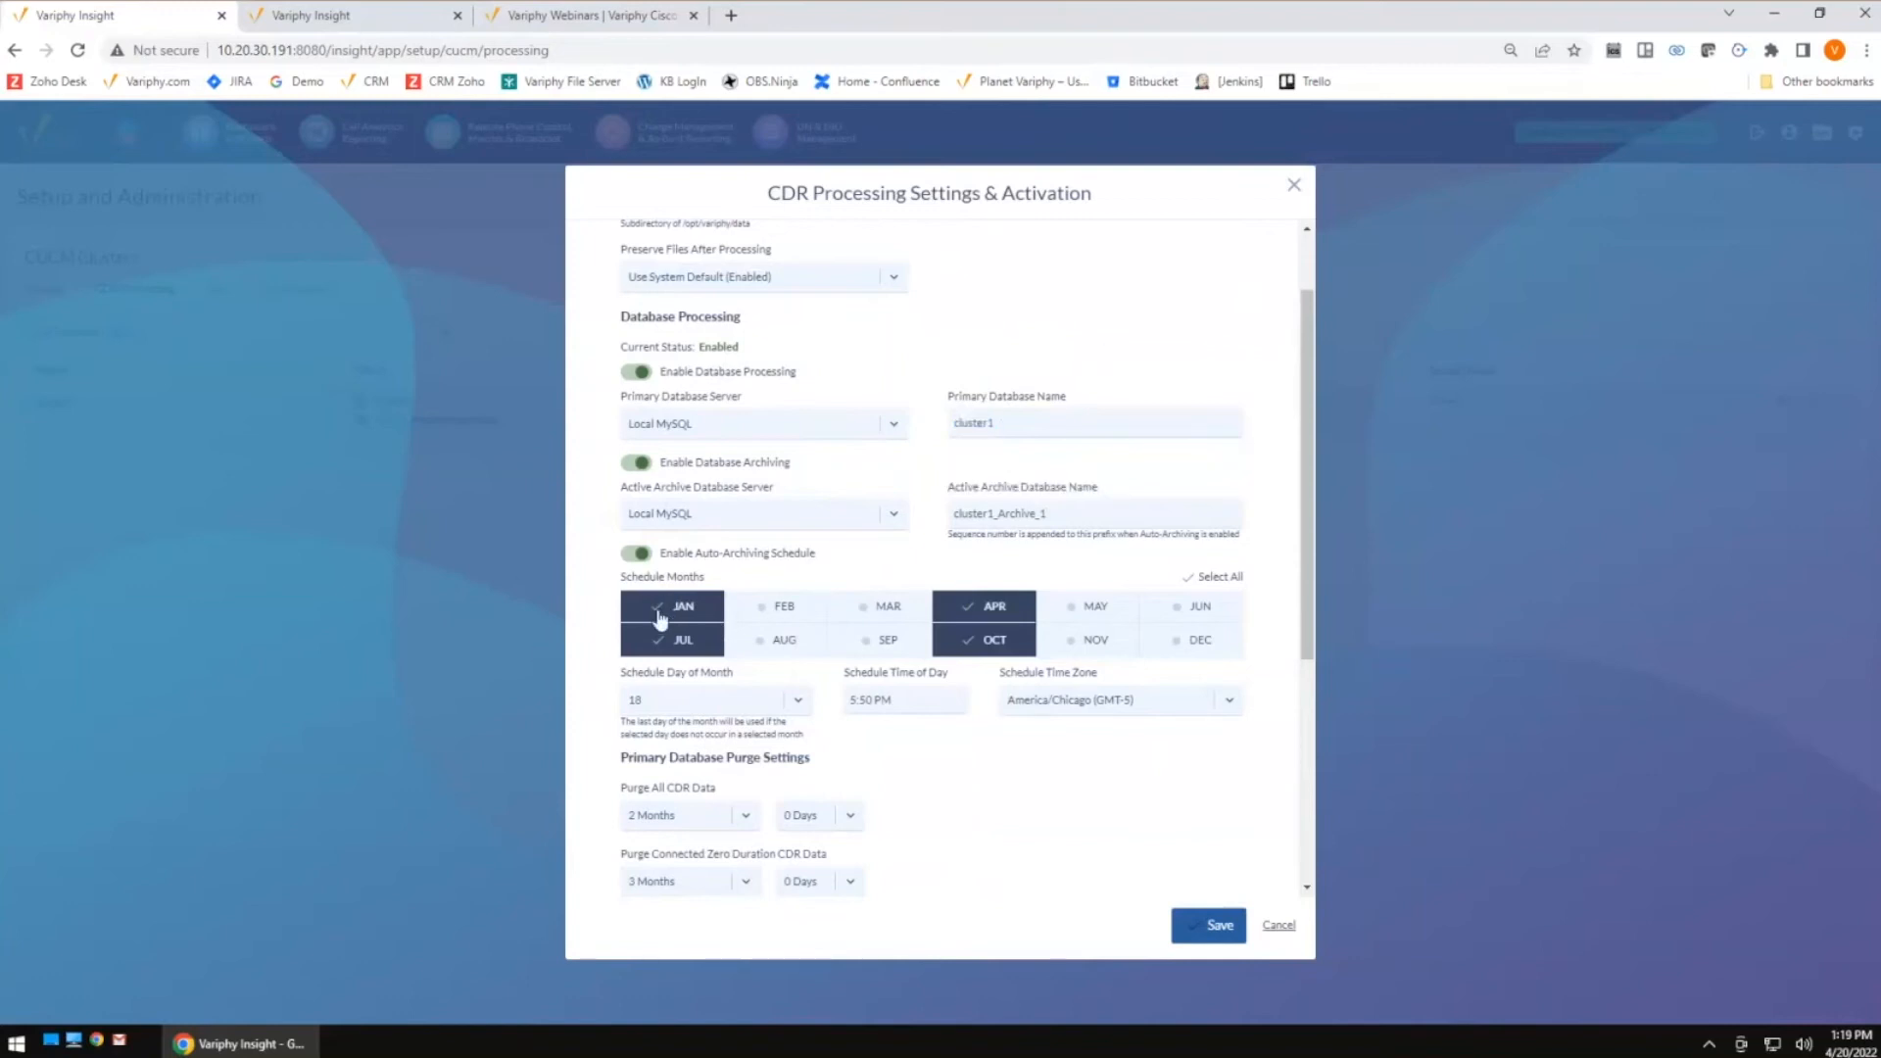
scroll(967, 716, down, 1)
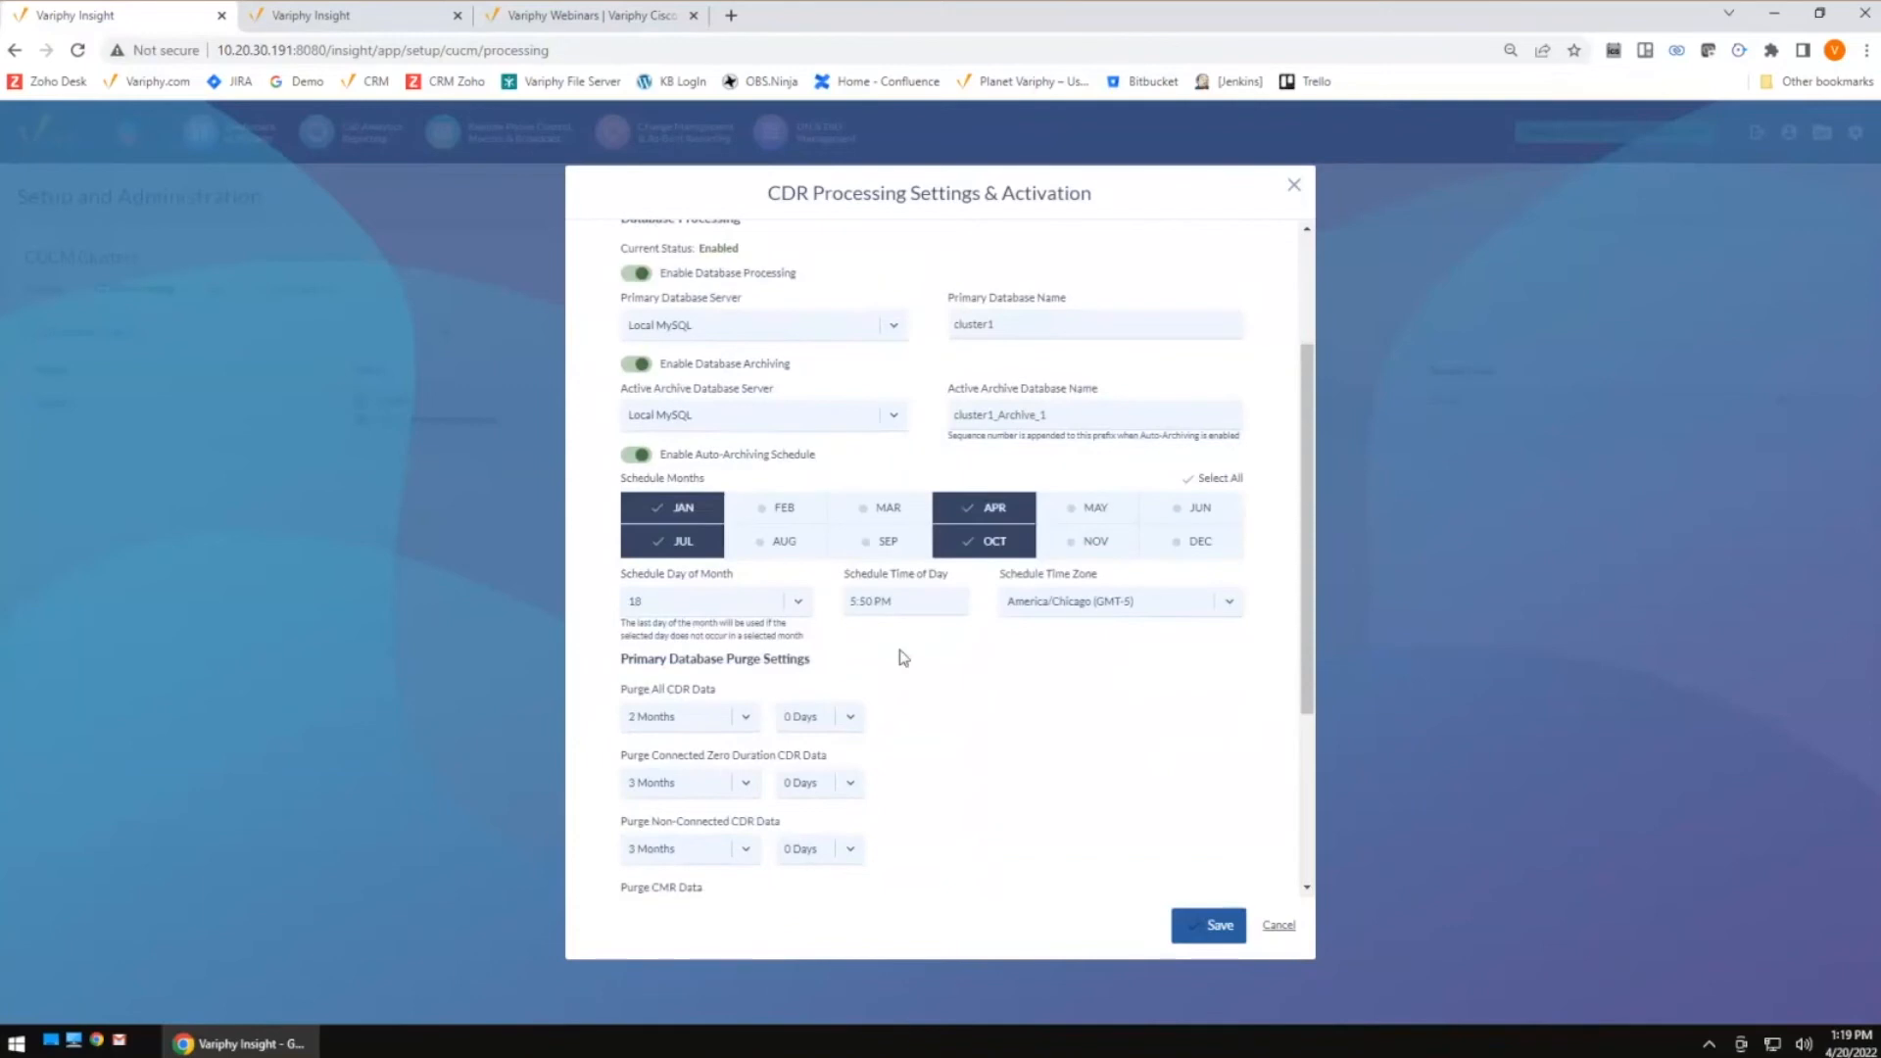
scroll(903, 657, down, 1)
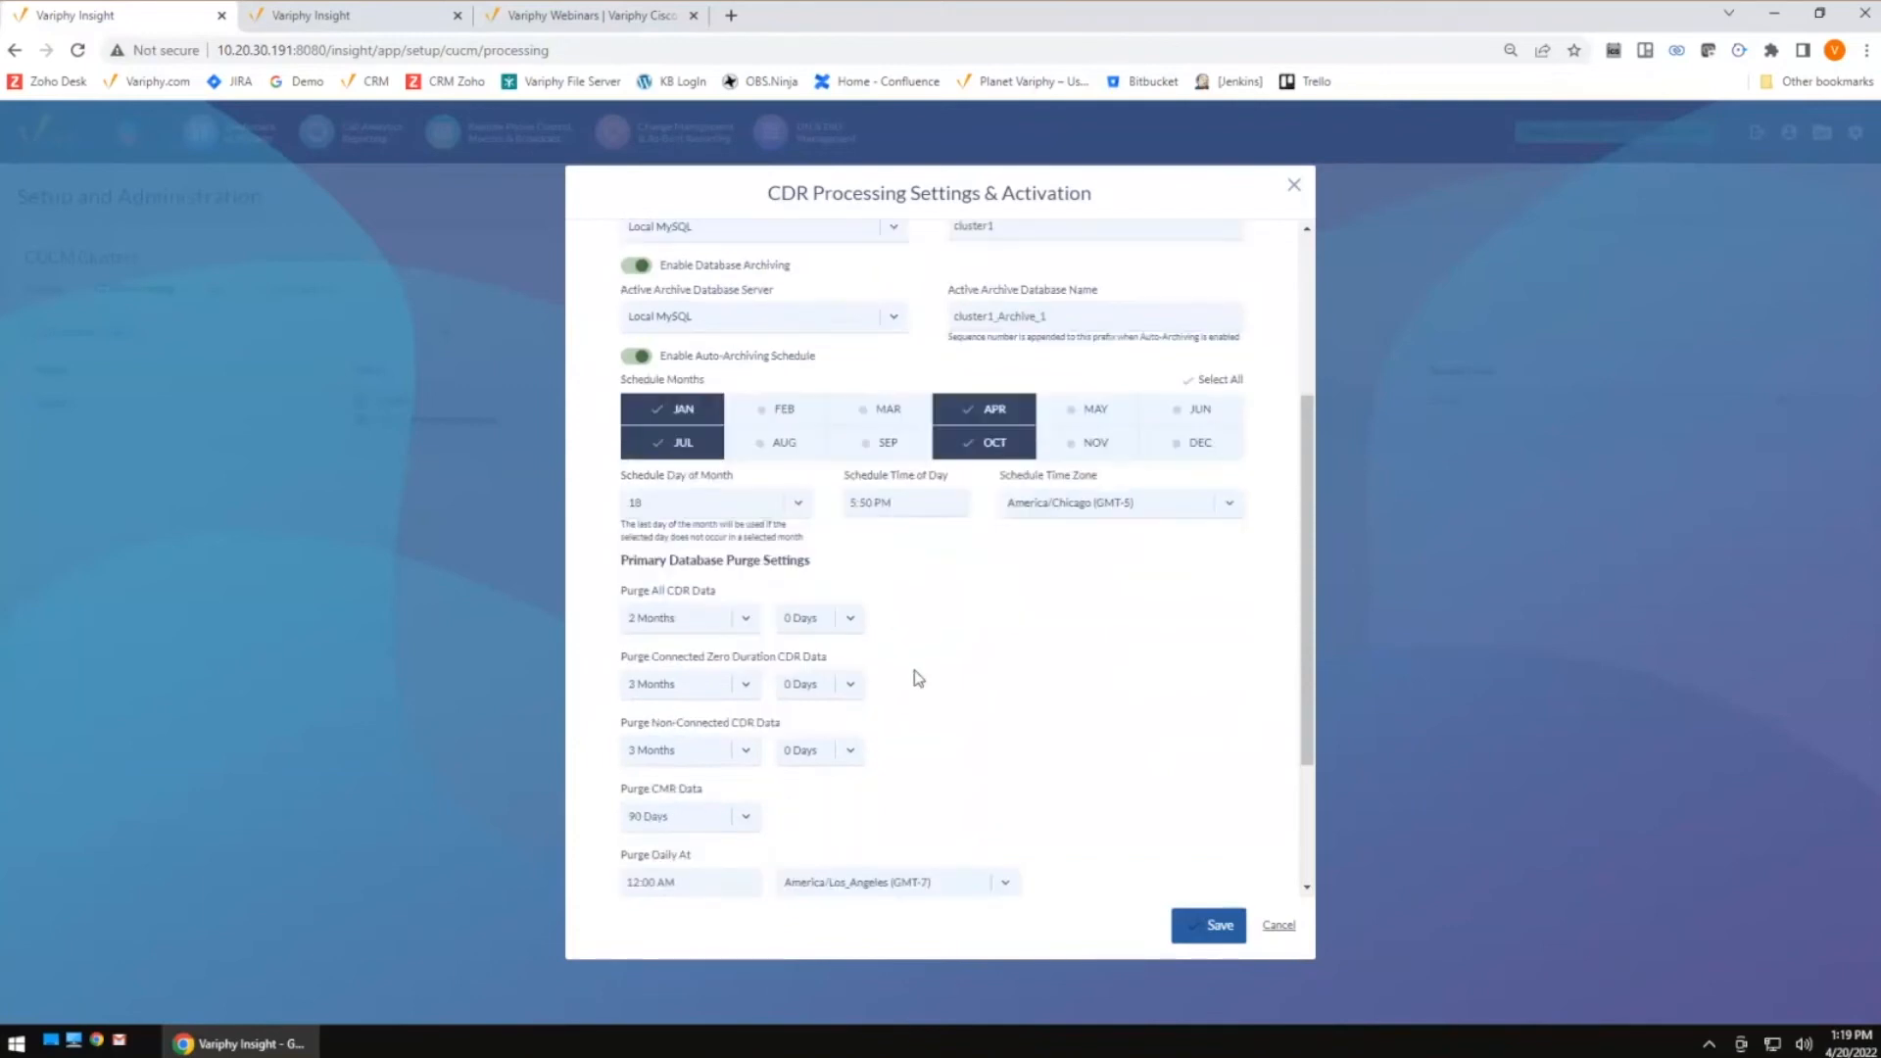
triple_click(784, 573)
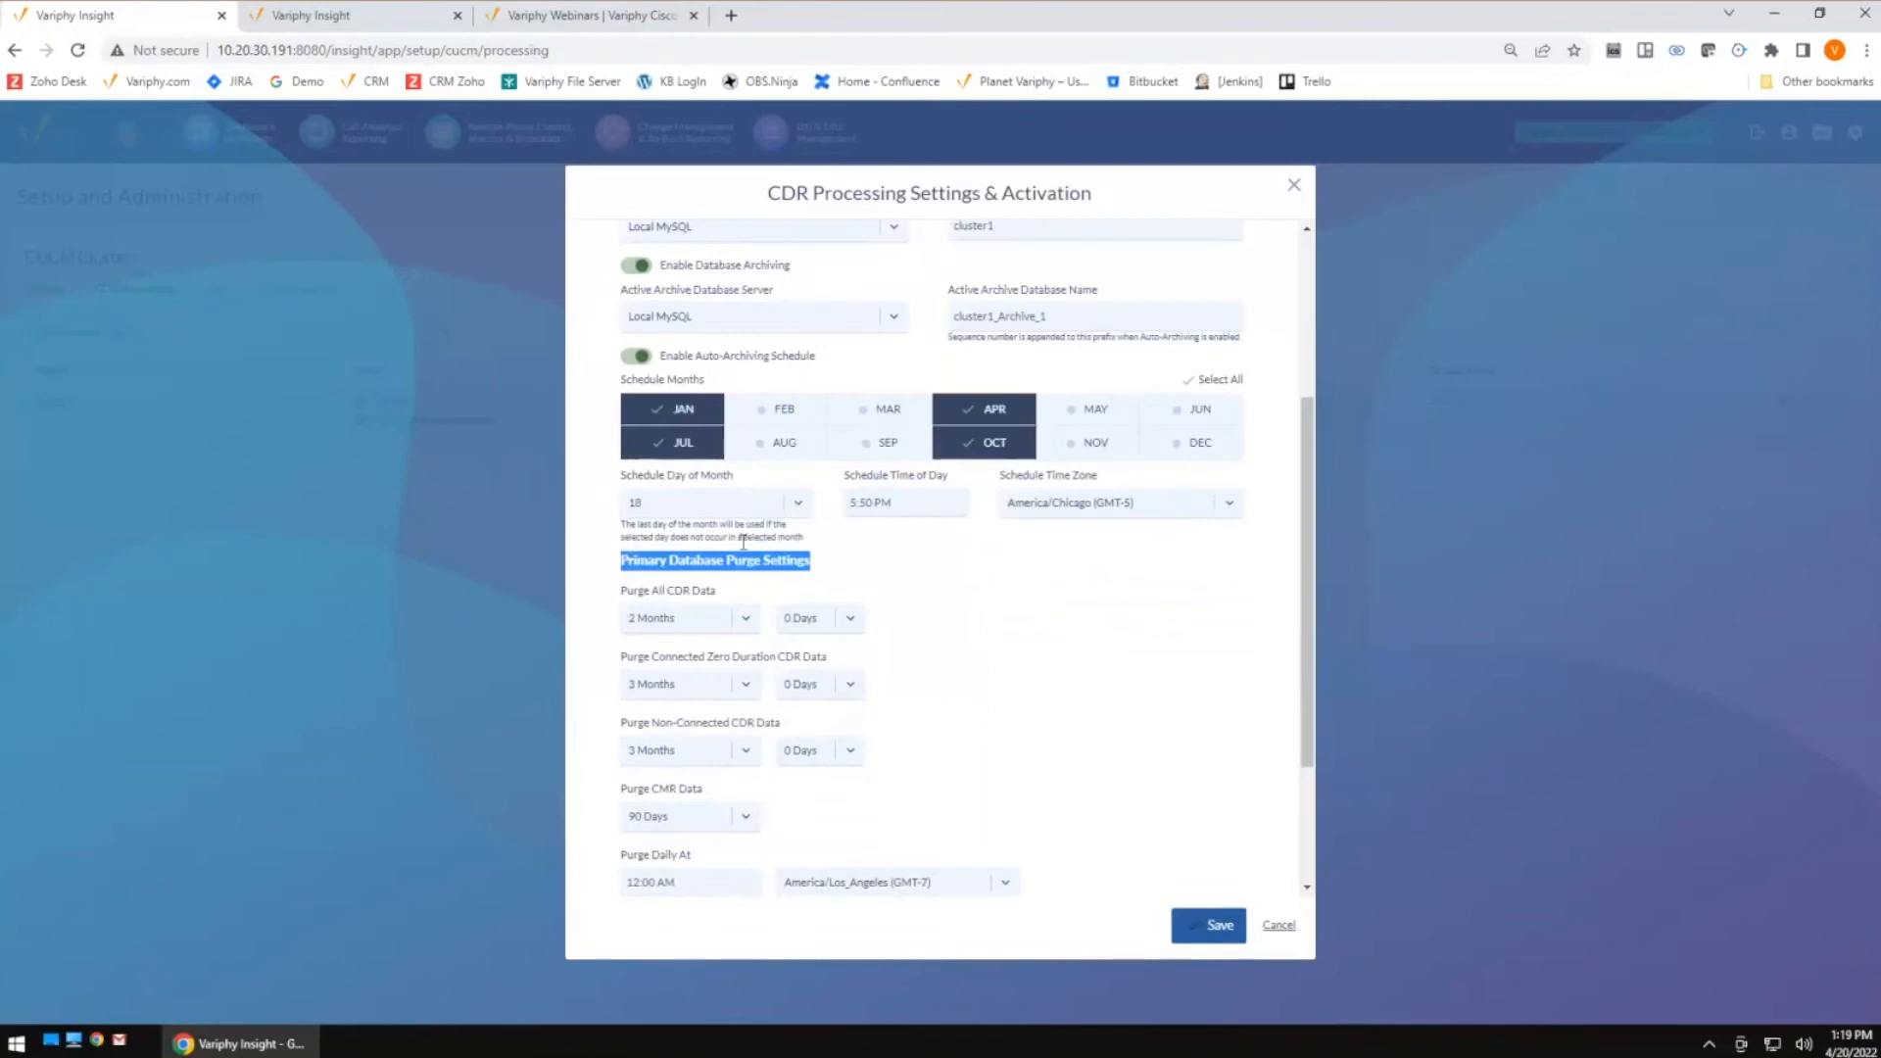
click(1280, 927)
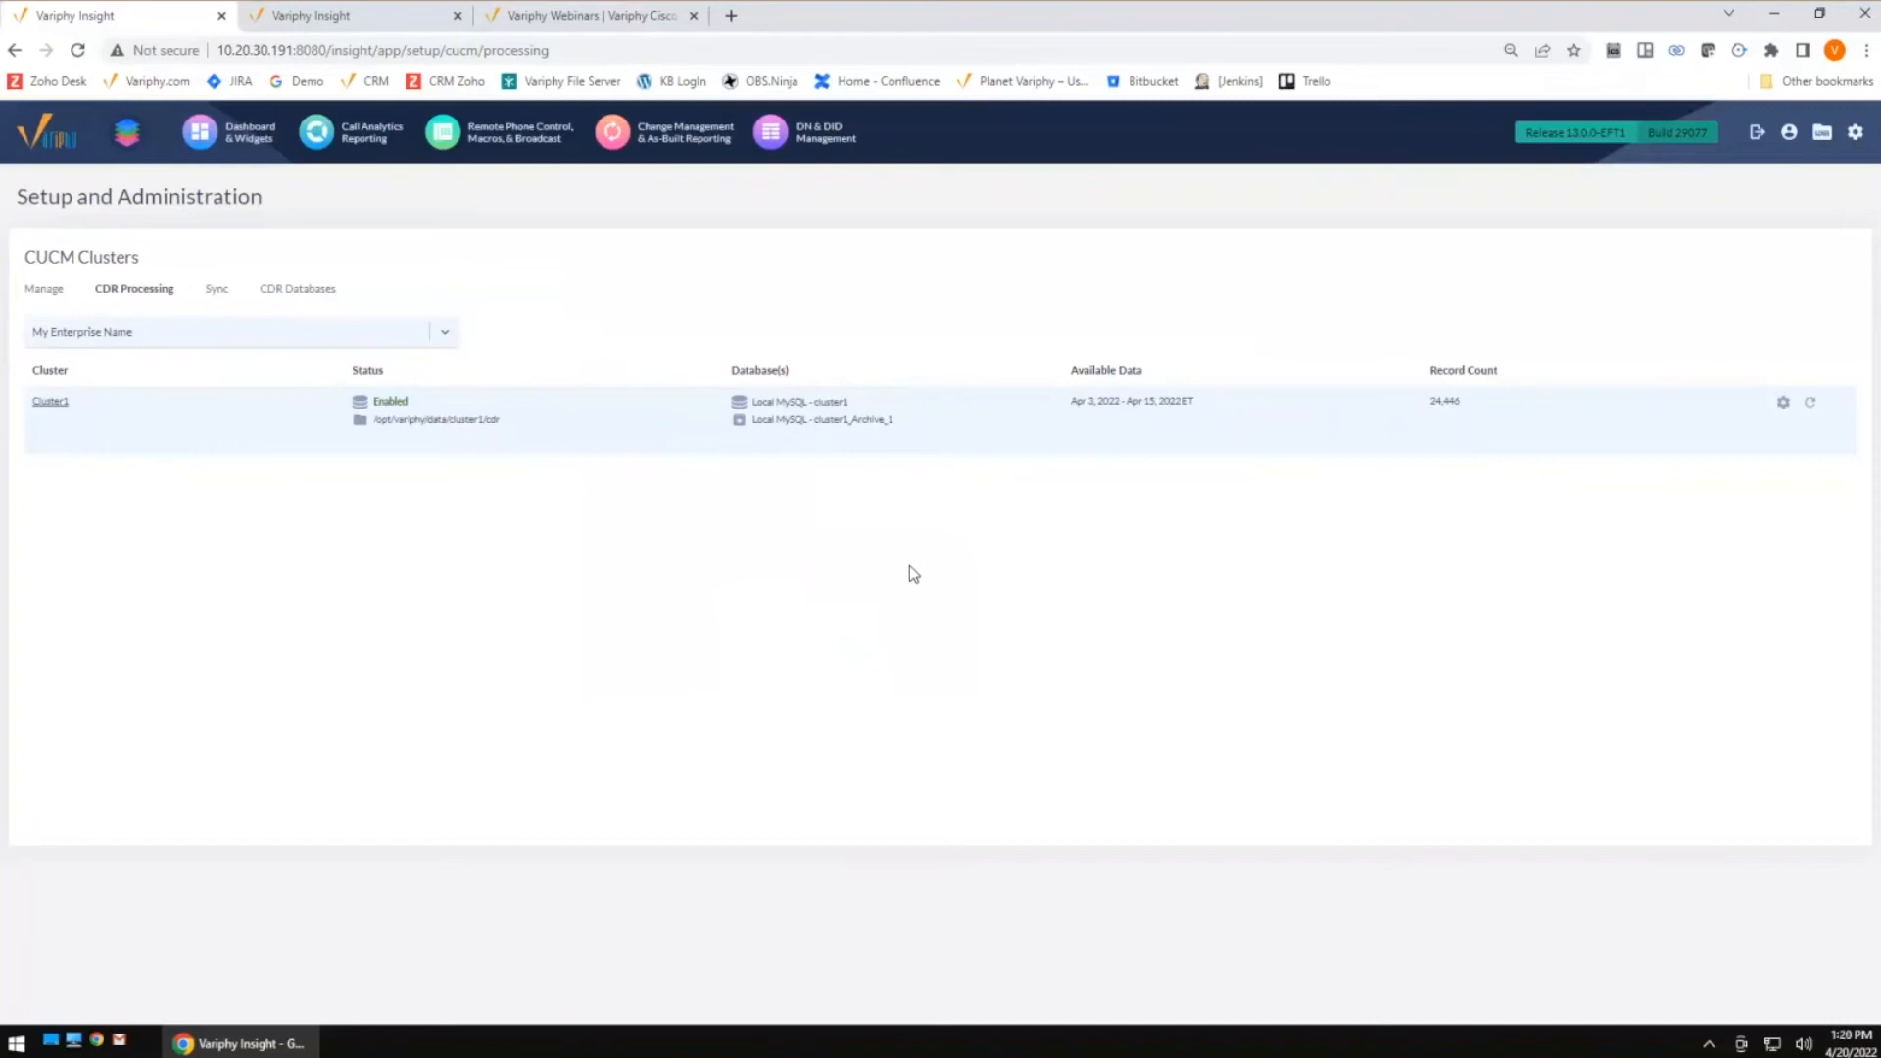
Open the CDR Databases list and examine the cluster's databases and their available data range
click(317, 294)
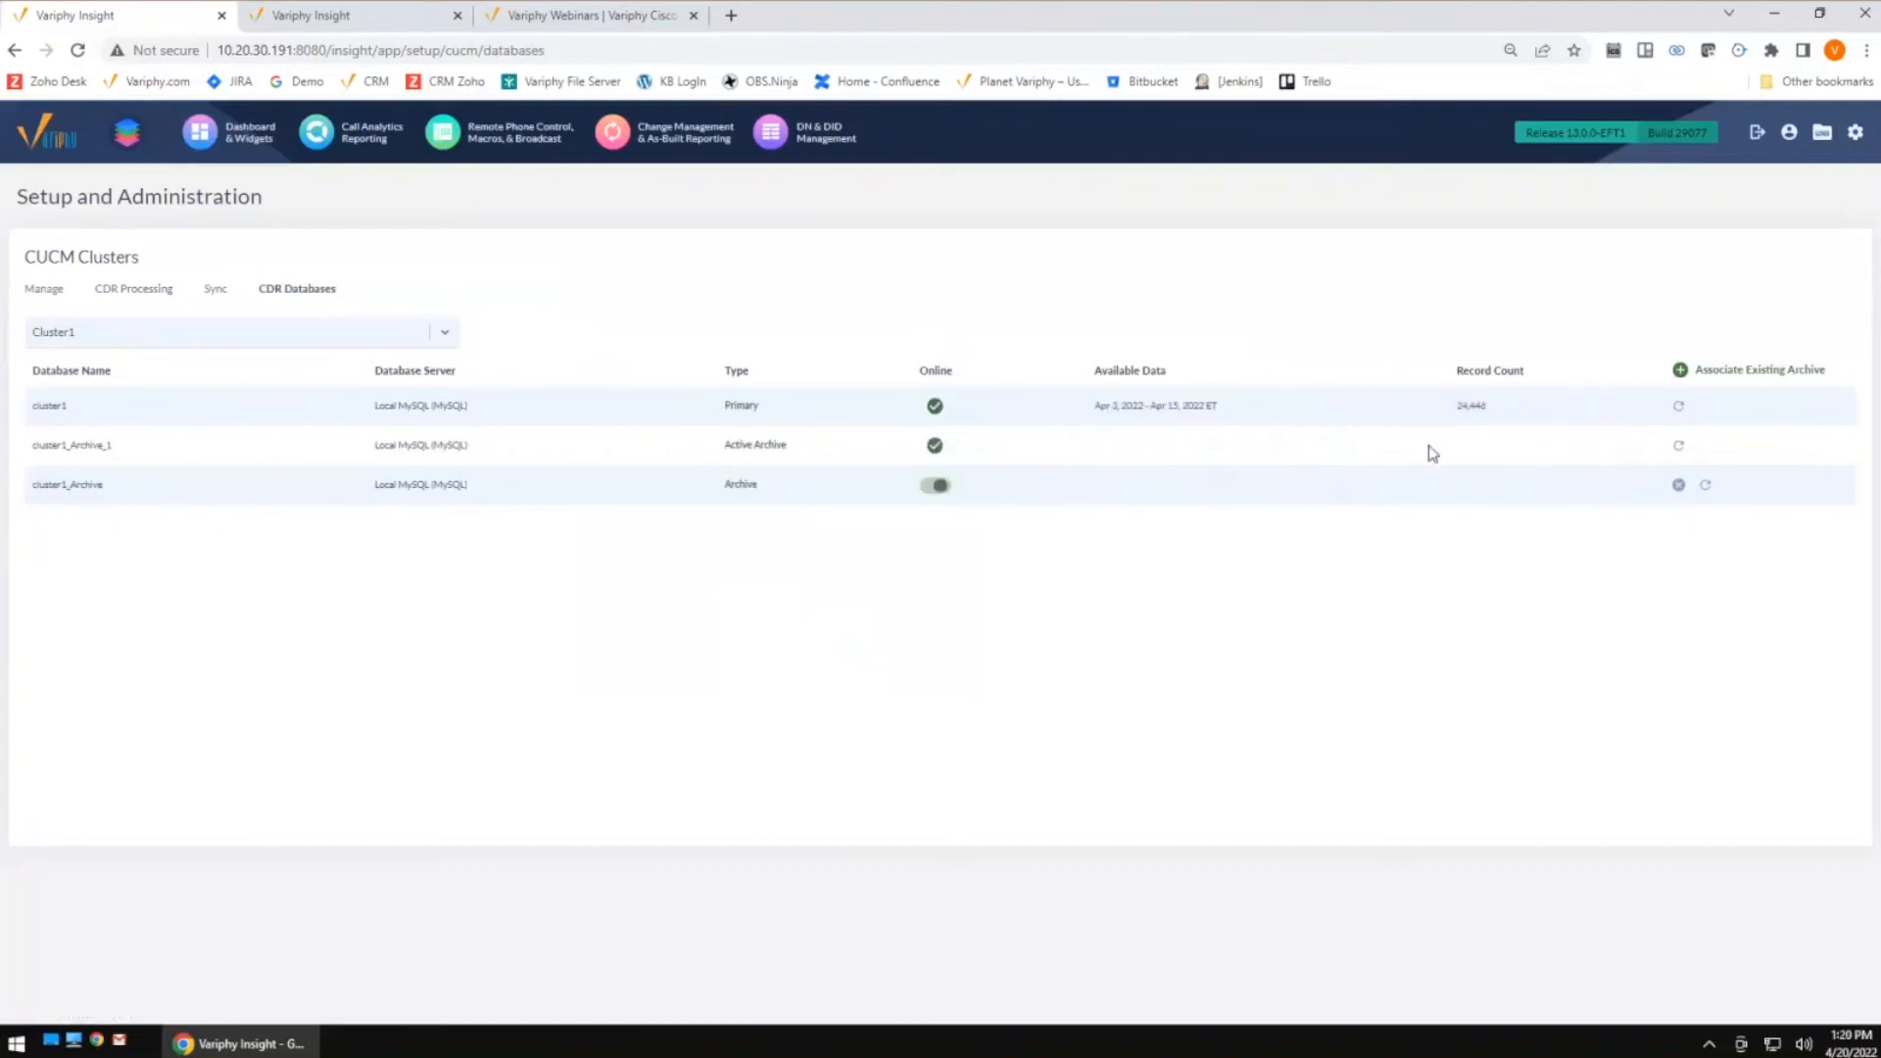
drag(1087, 414, 1295, 411)
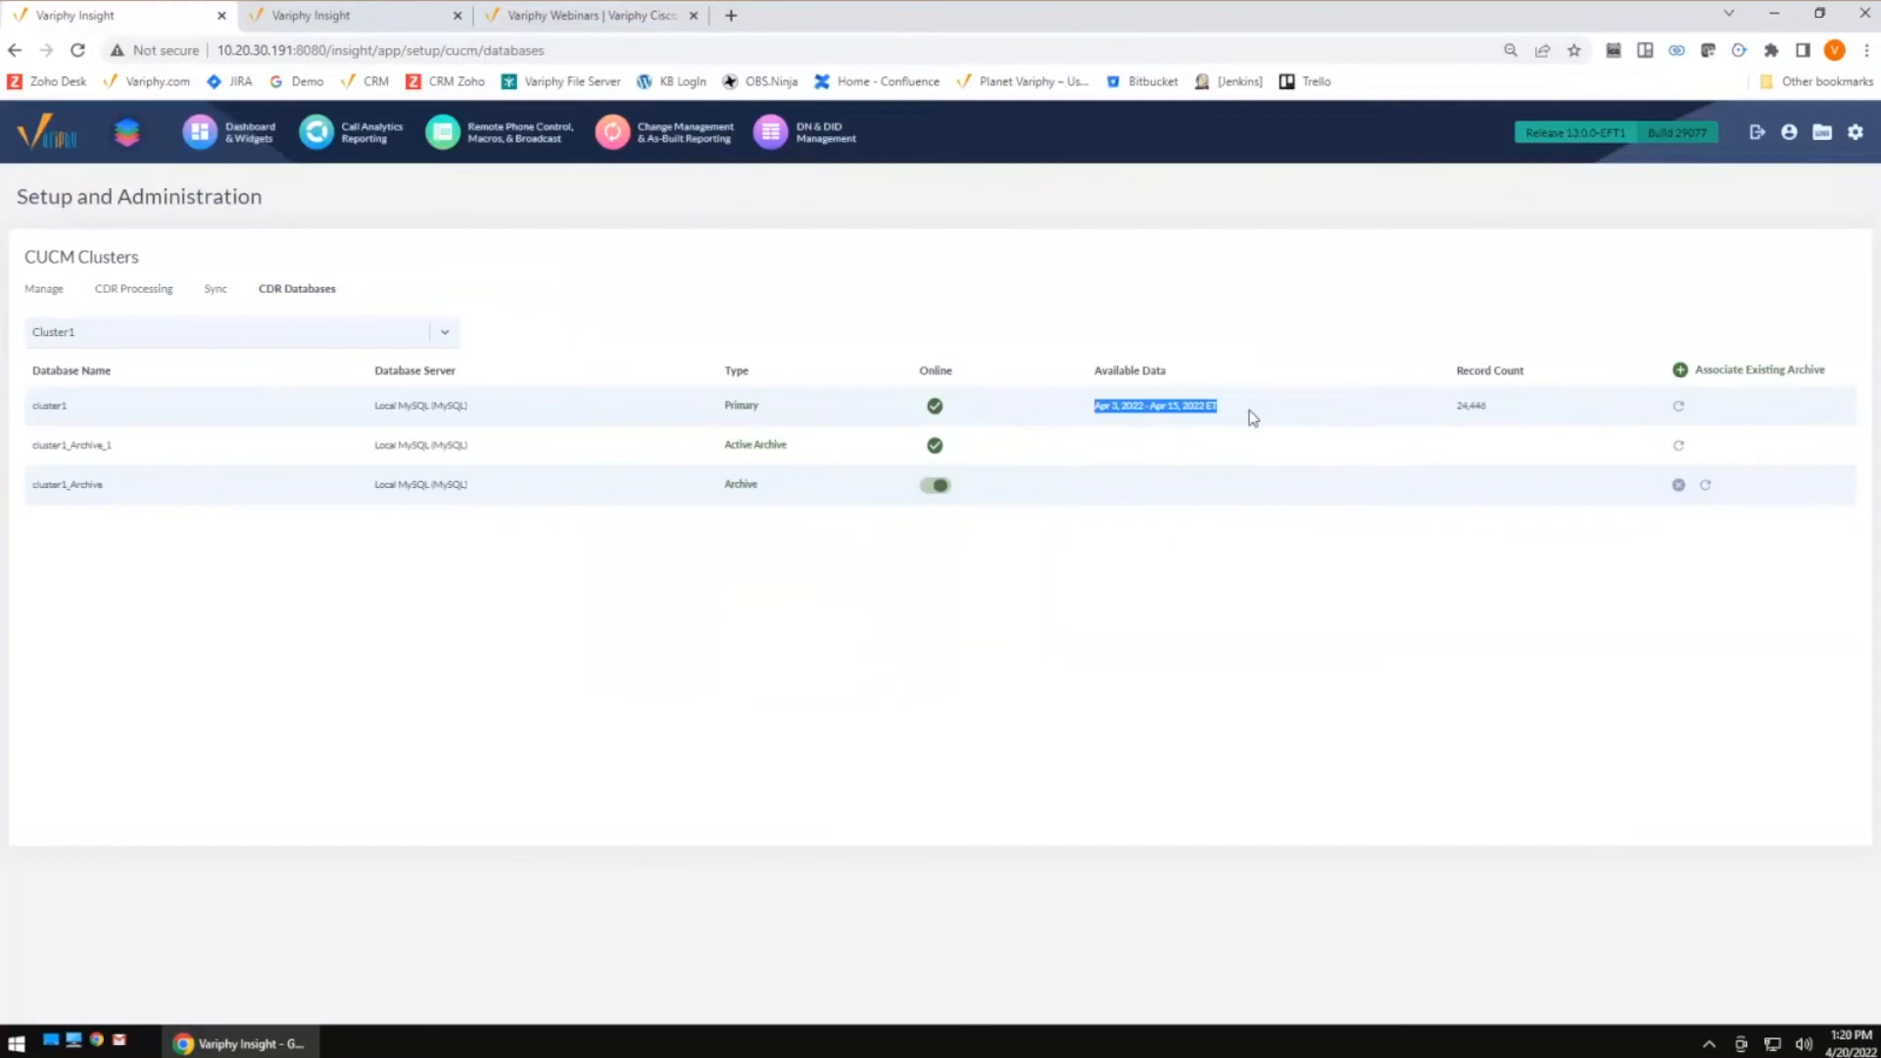
drag(1247, 415, 1075, 411)
Open the AD Email Group Active Directory server for editing, review its search settings, and cancel
click(1857, 138)
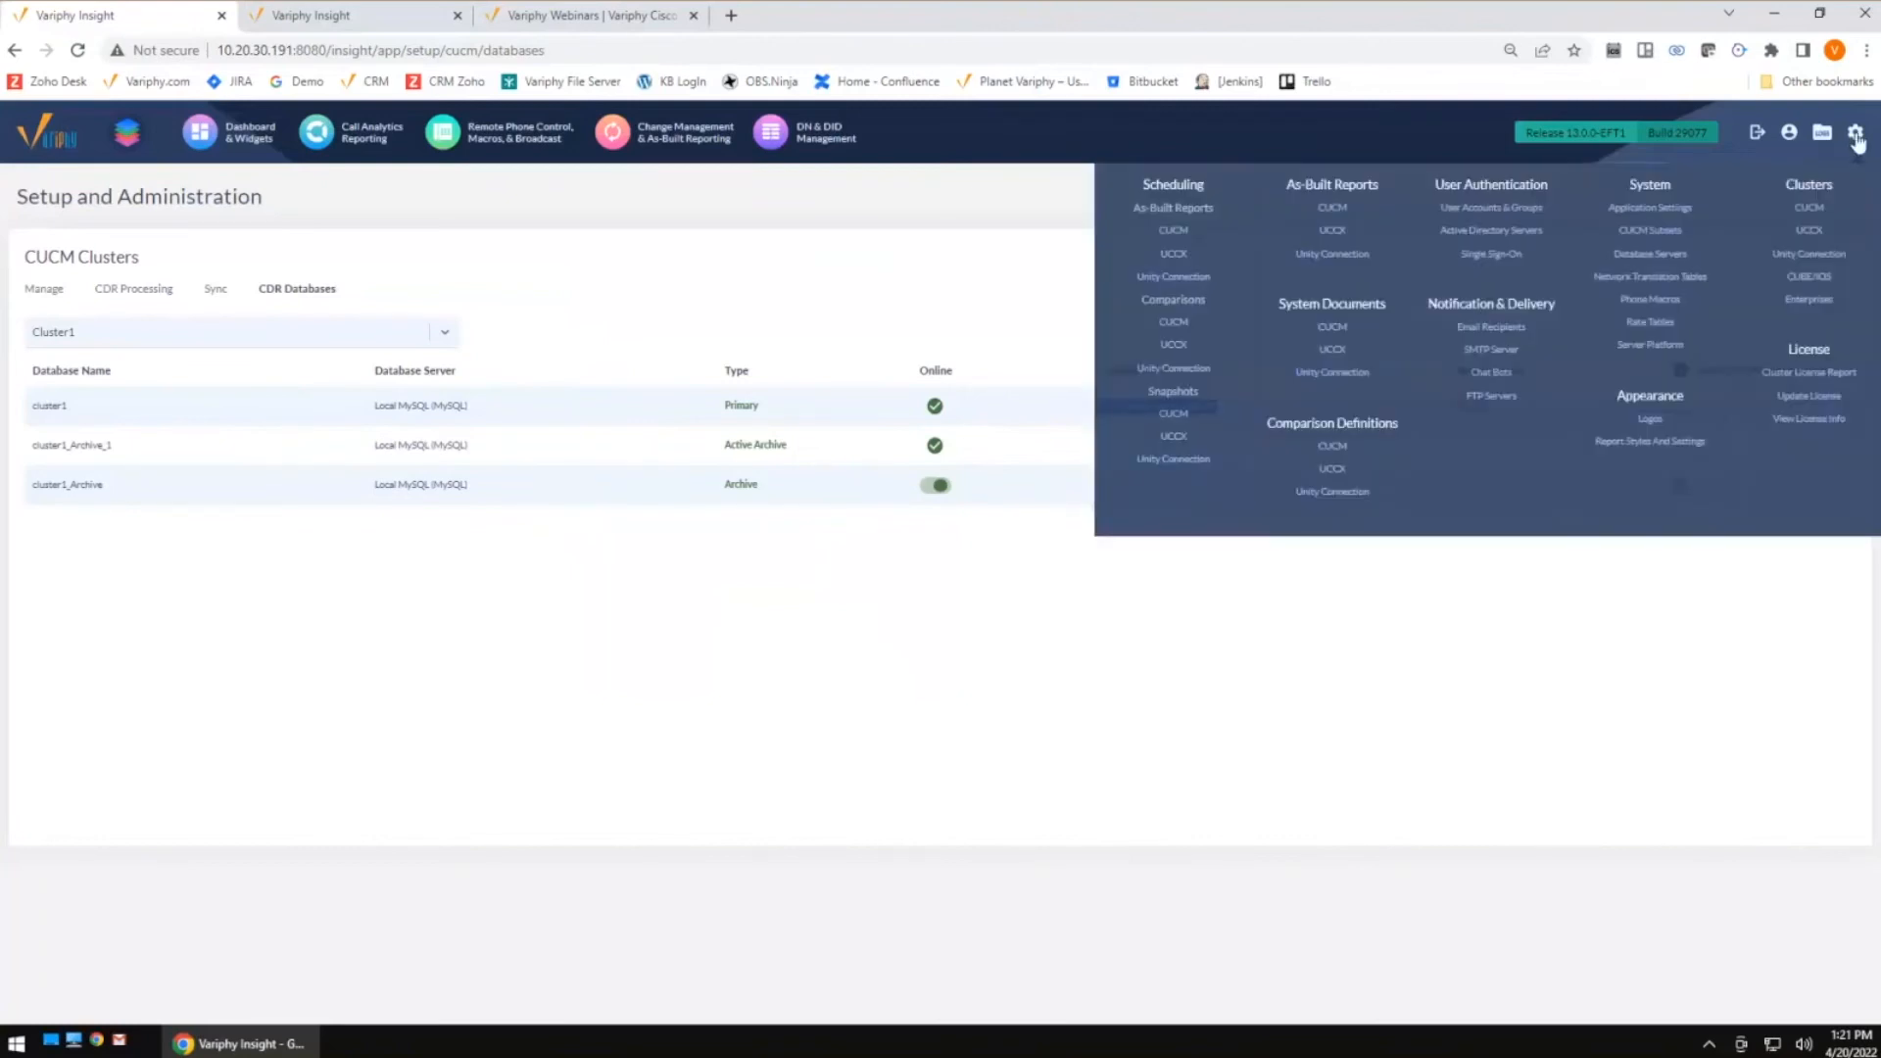
click(1486, 232)
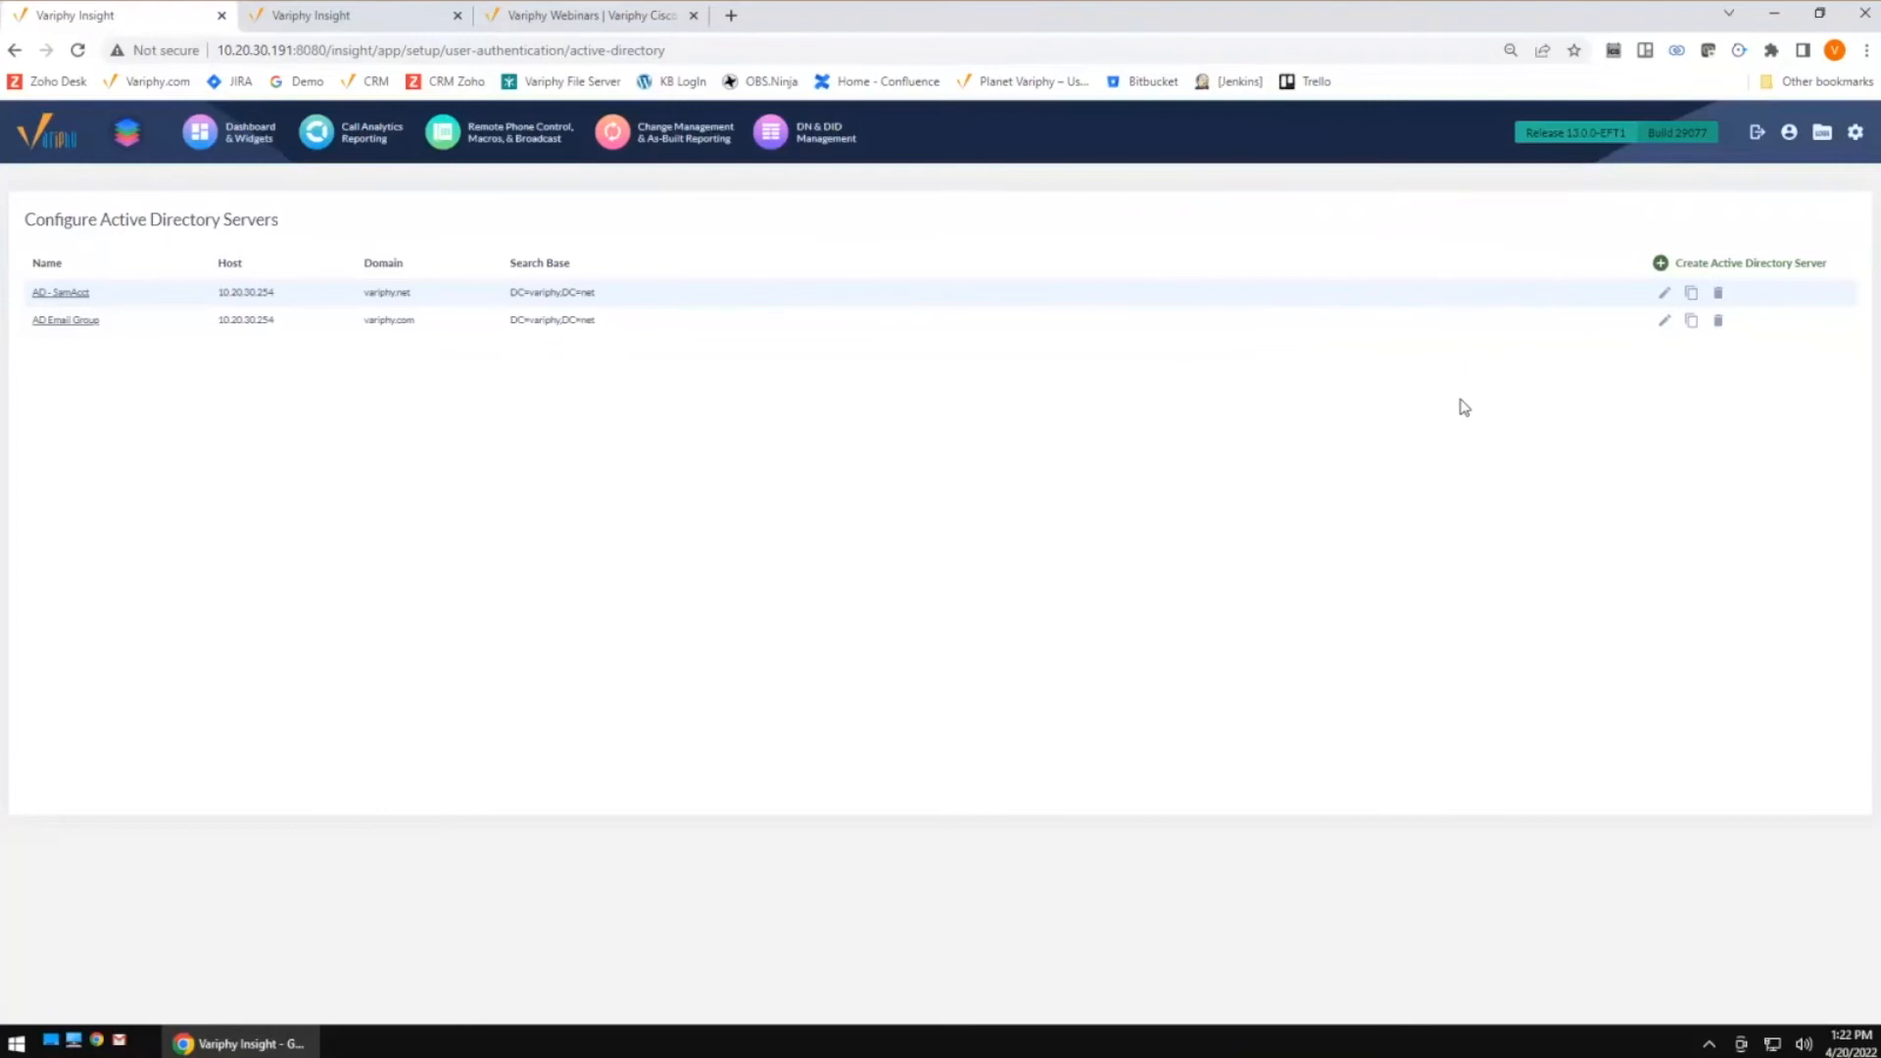
click(1663, 320)
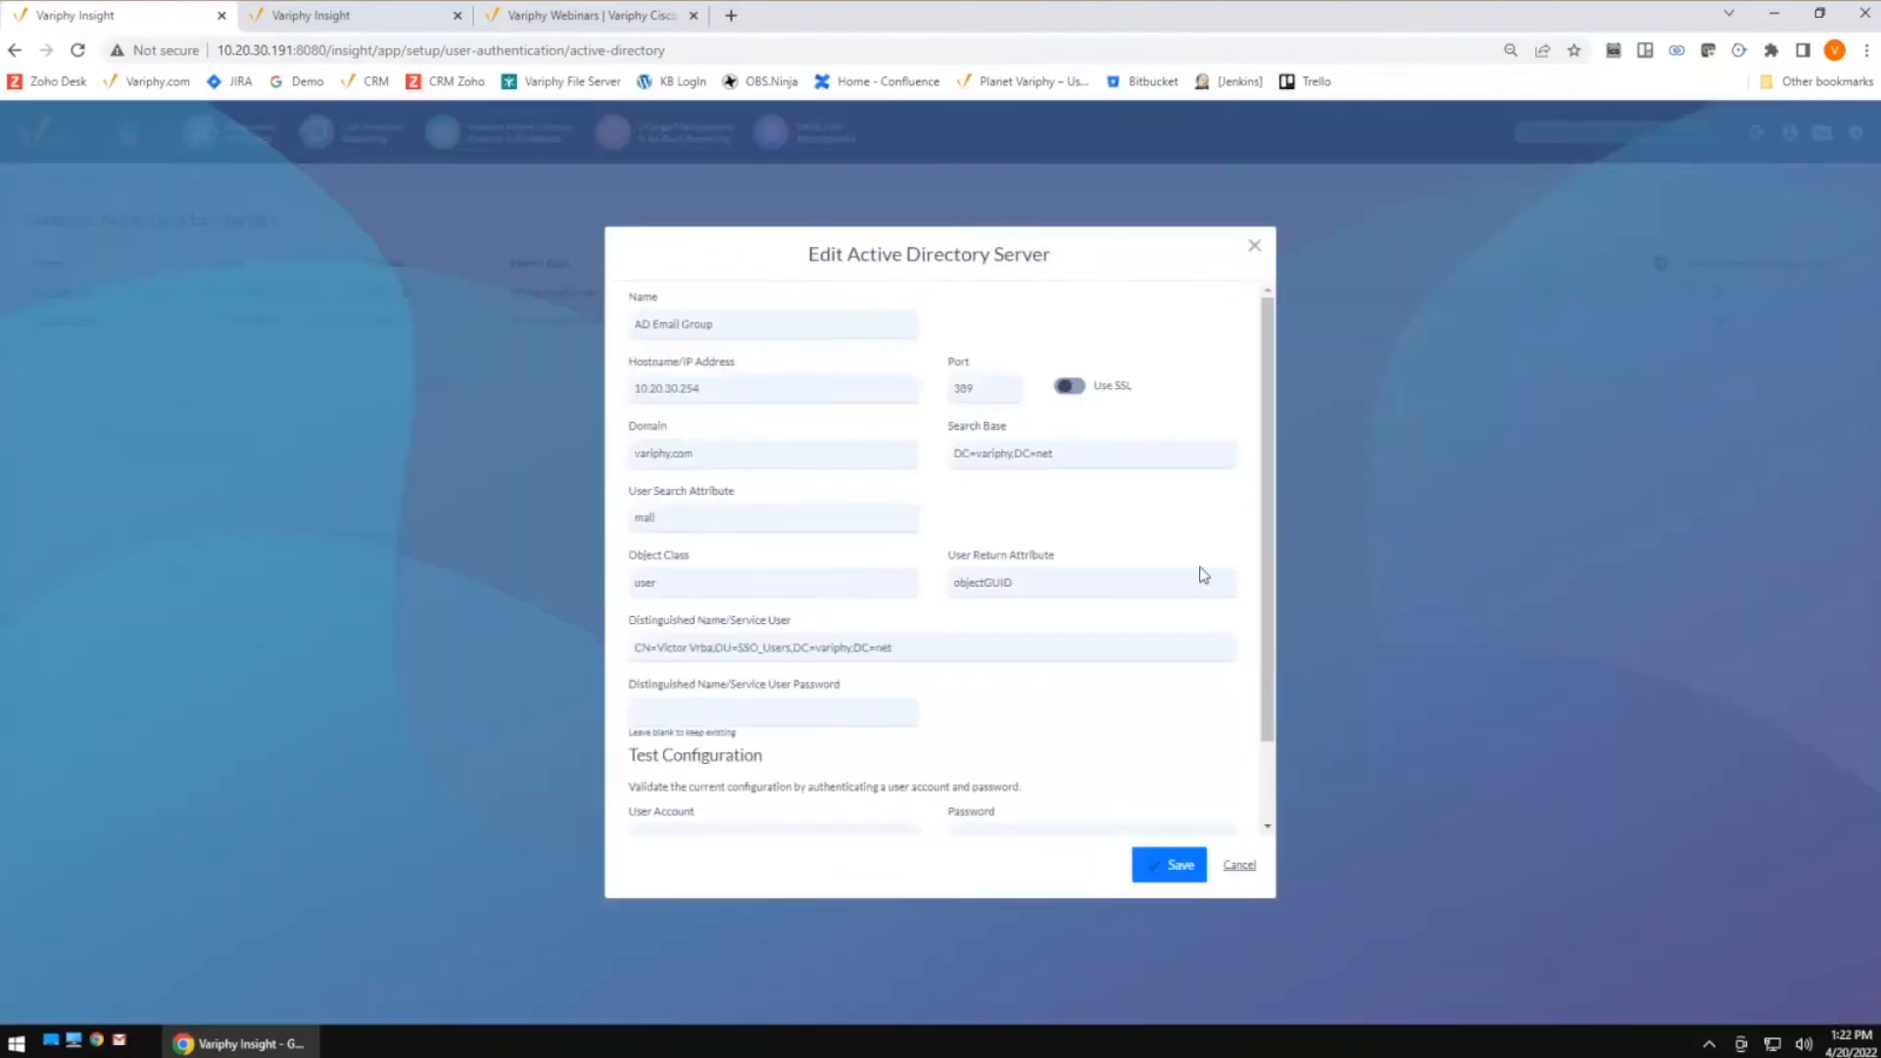
scroll(1203, 573, down, 1)
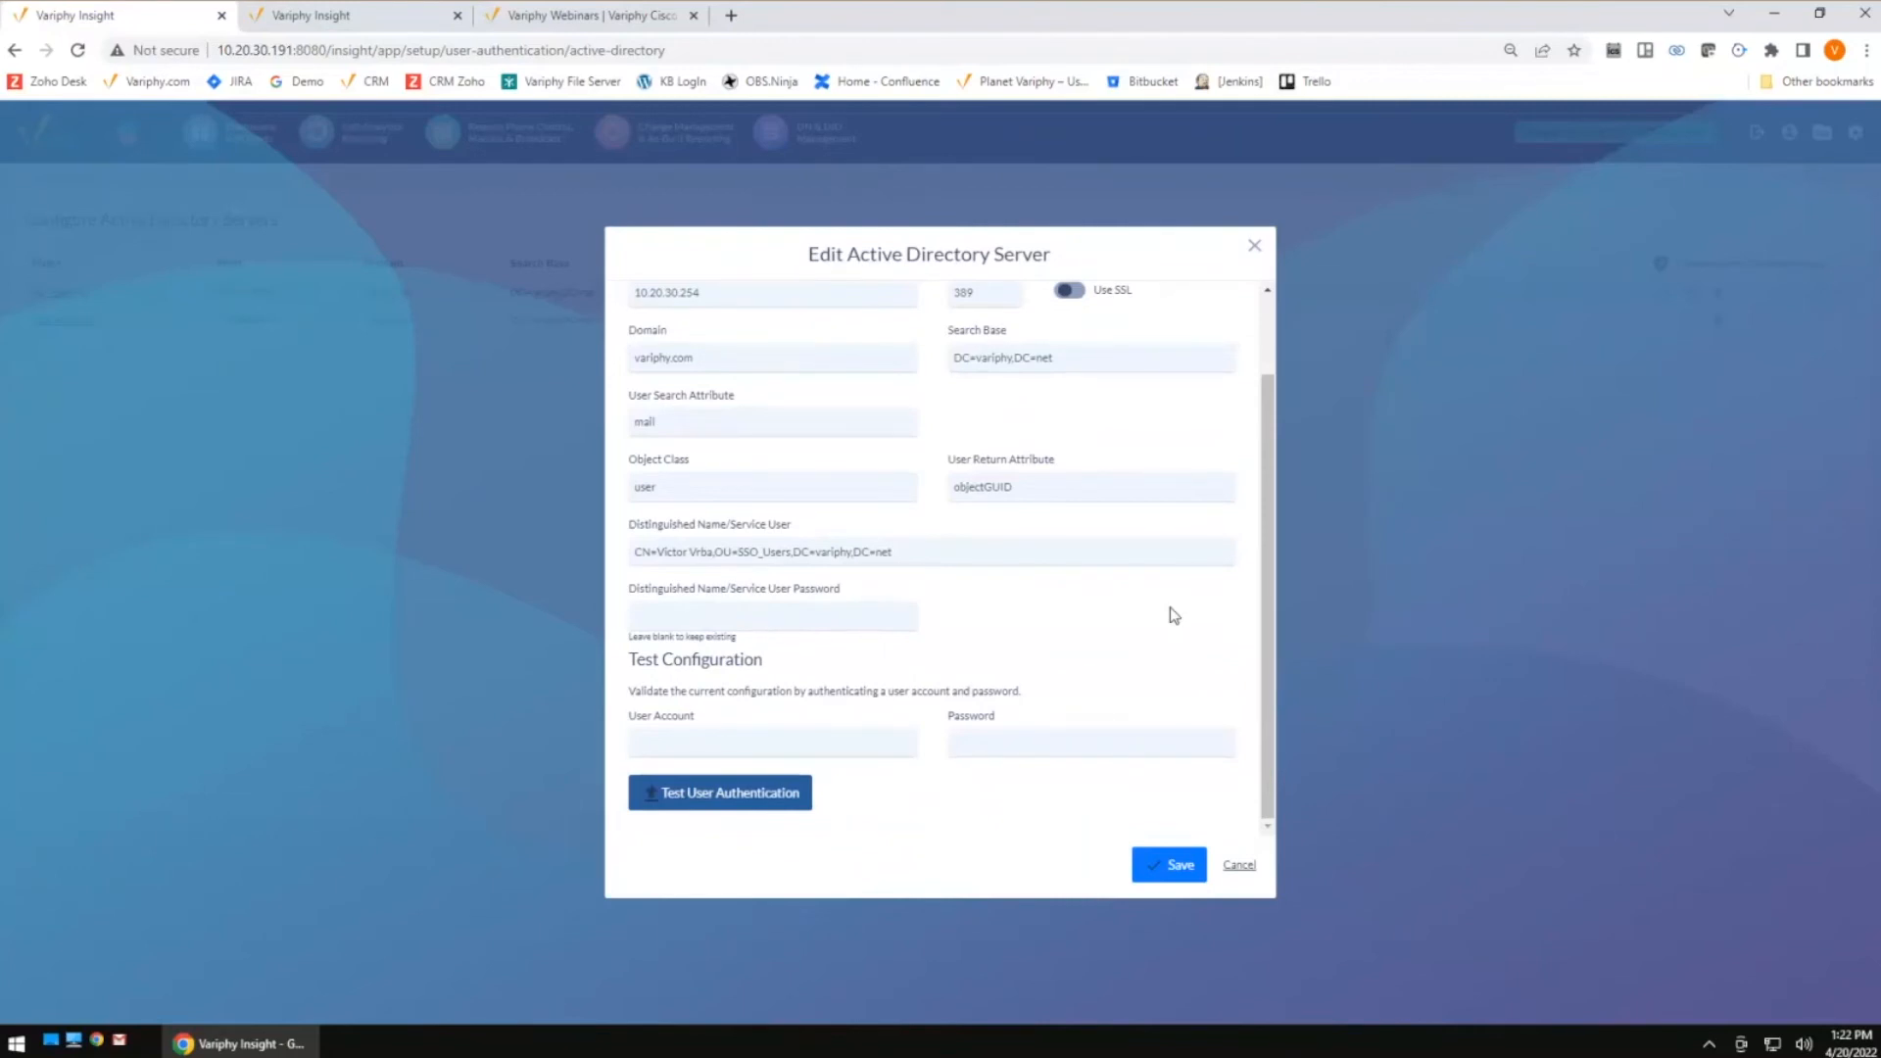
scroll(1175, 615, up, 2)
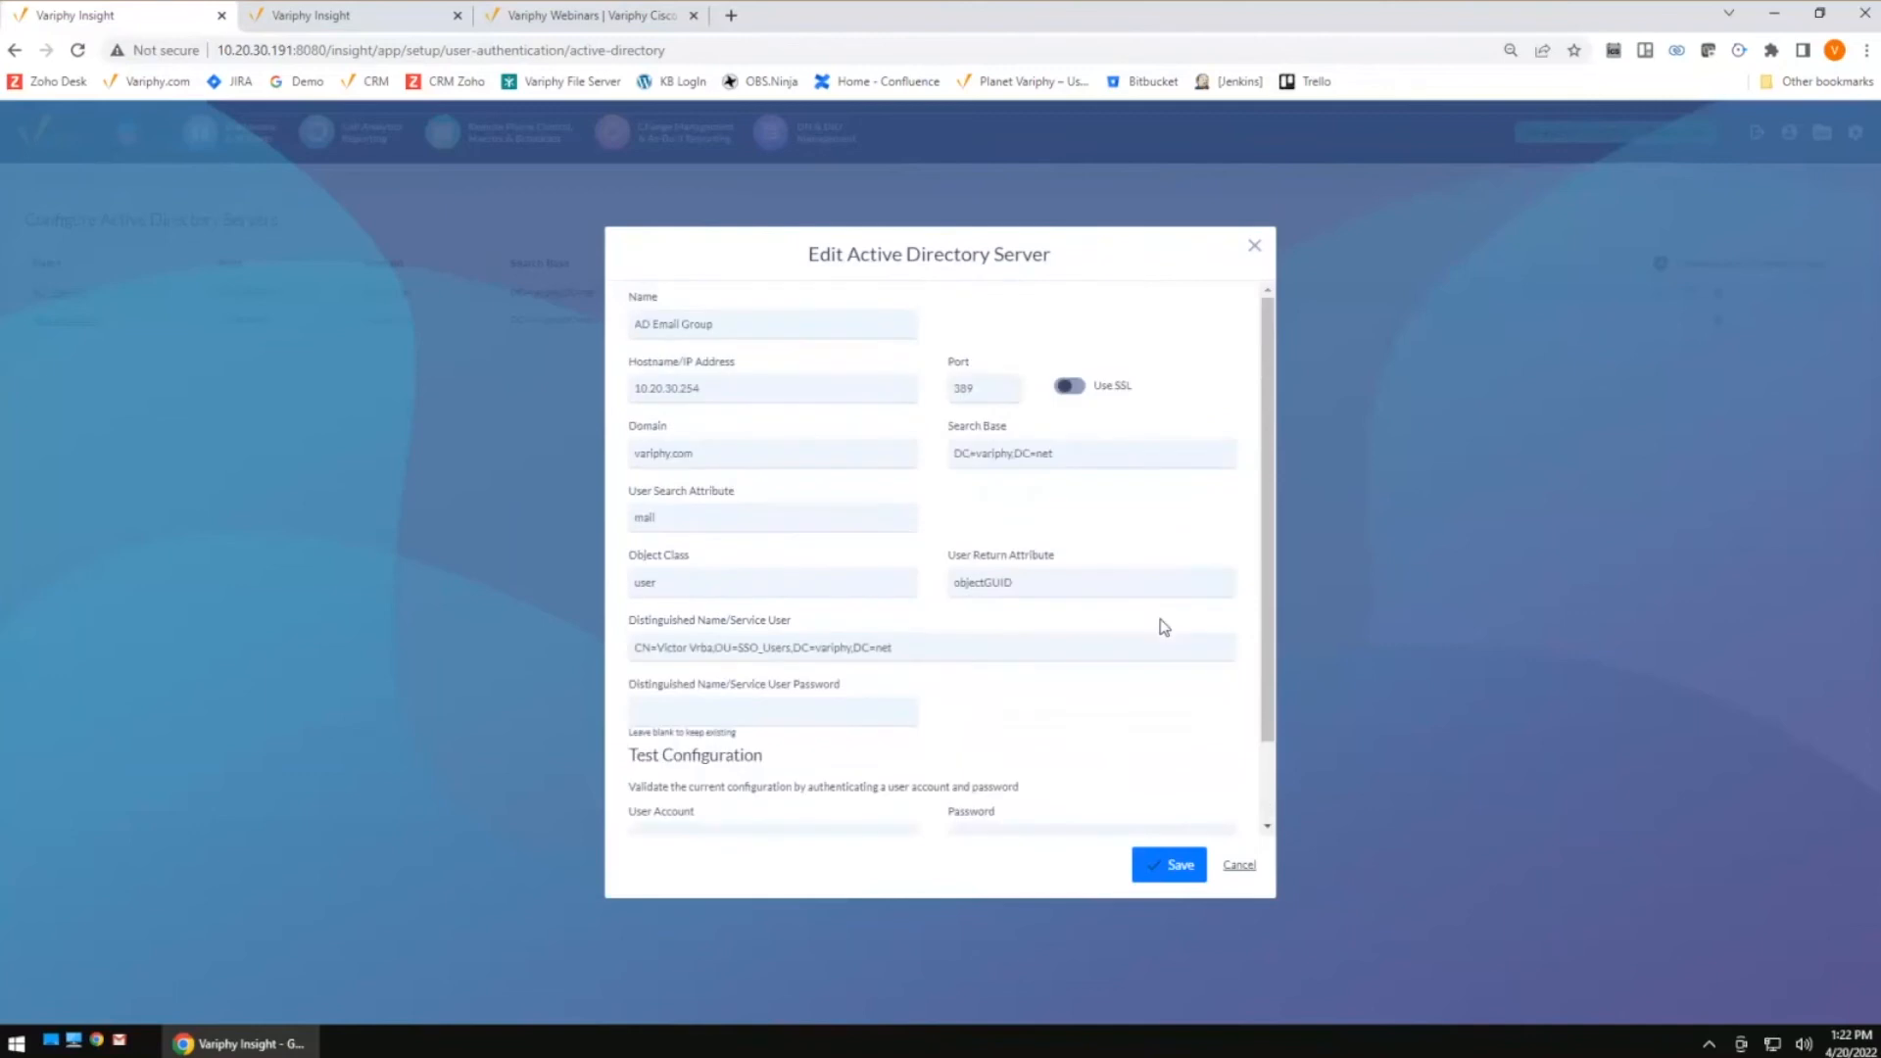
double_click(635, 514)
scroll(953, 652, down, 1)
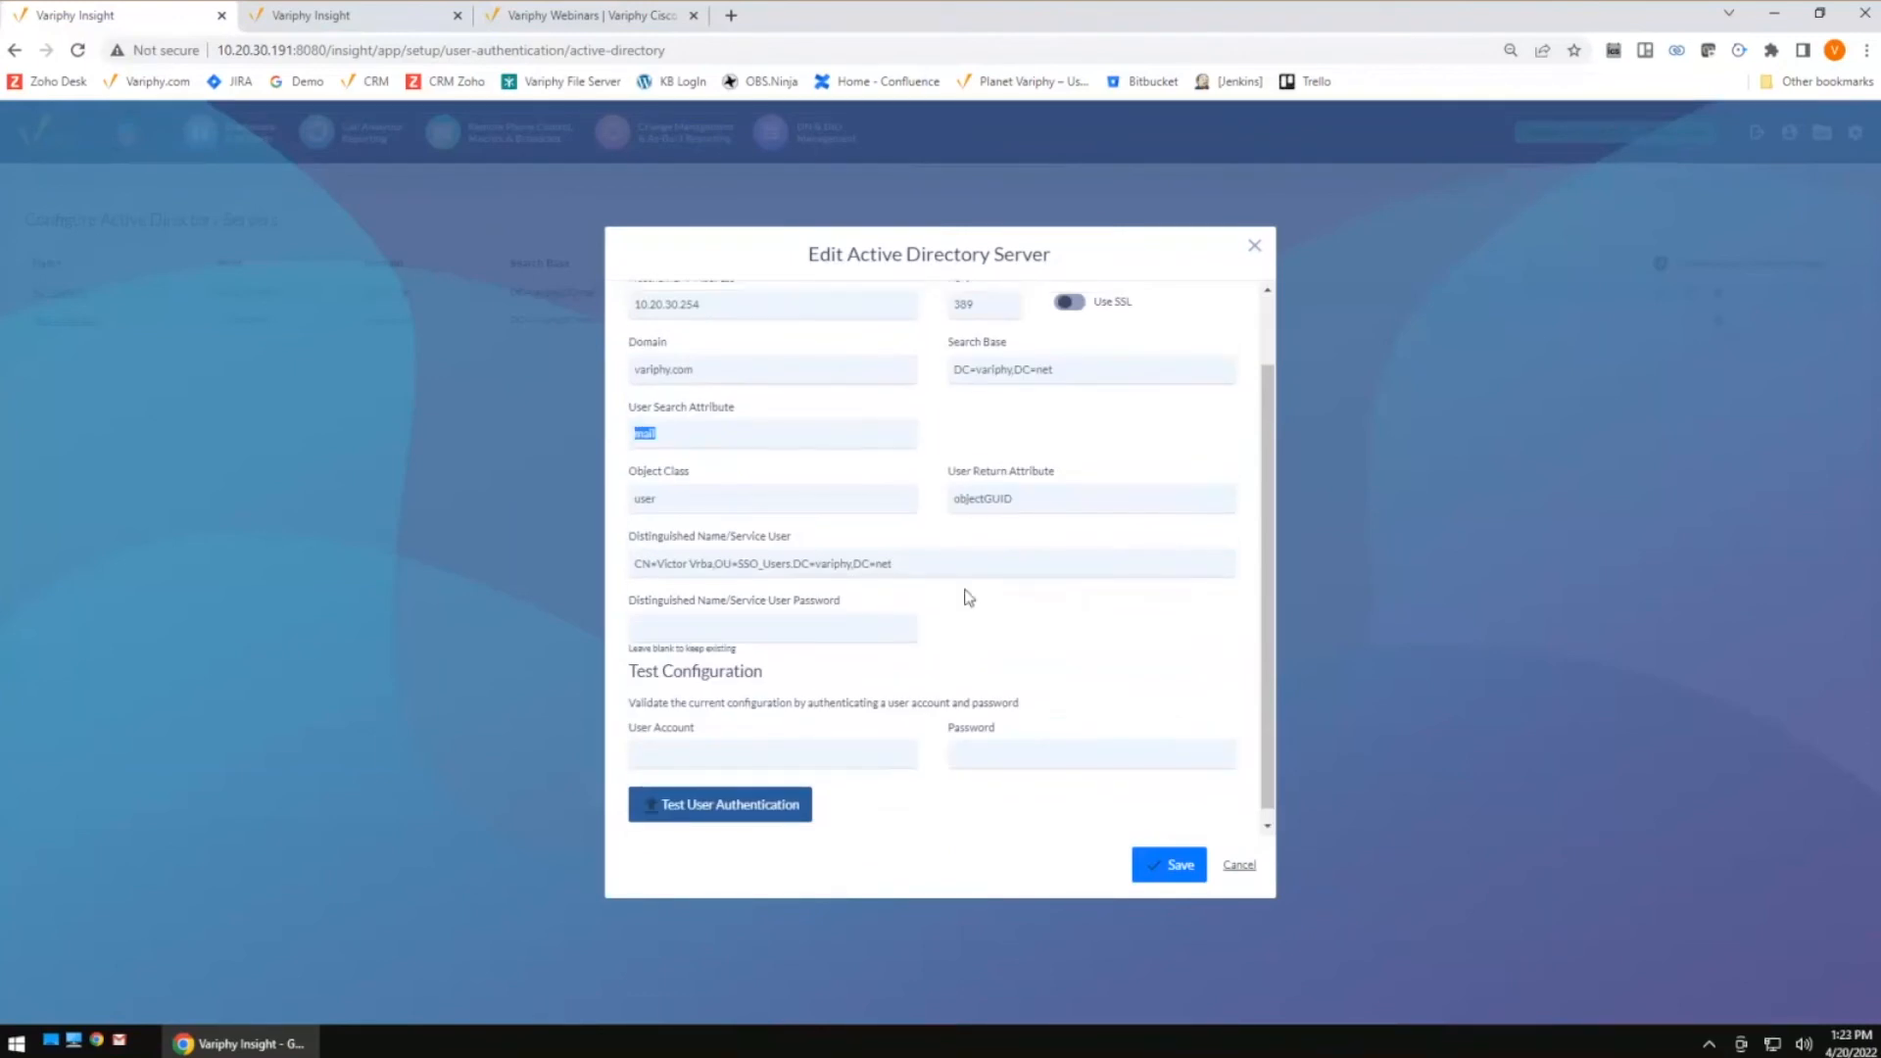
scroll(717, 525, up, 1)
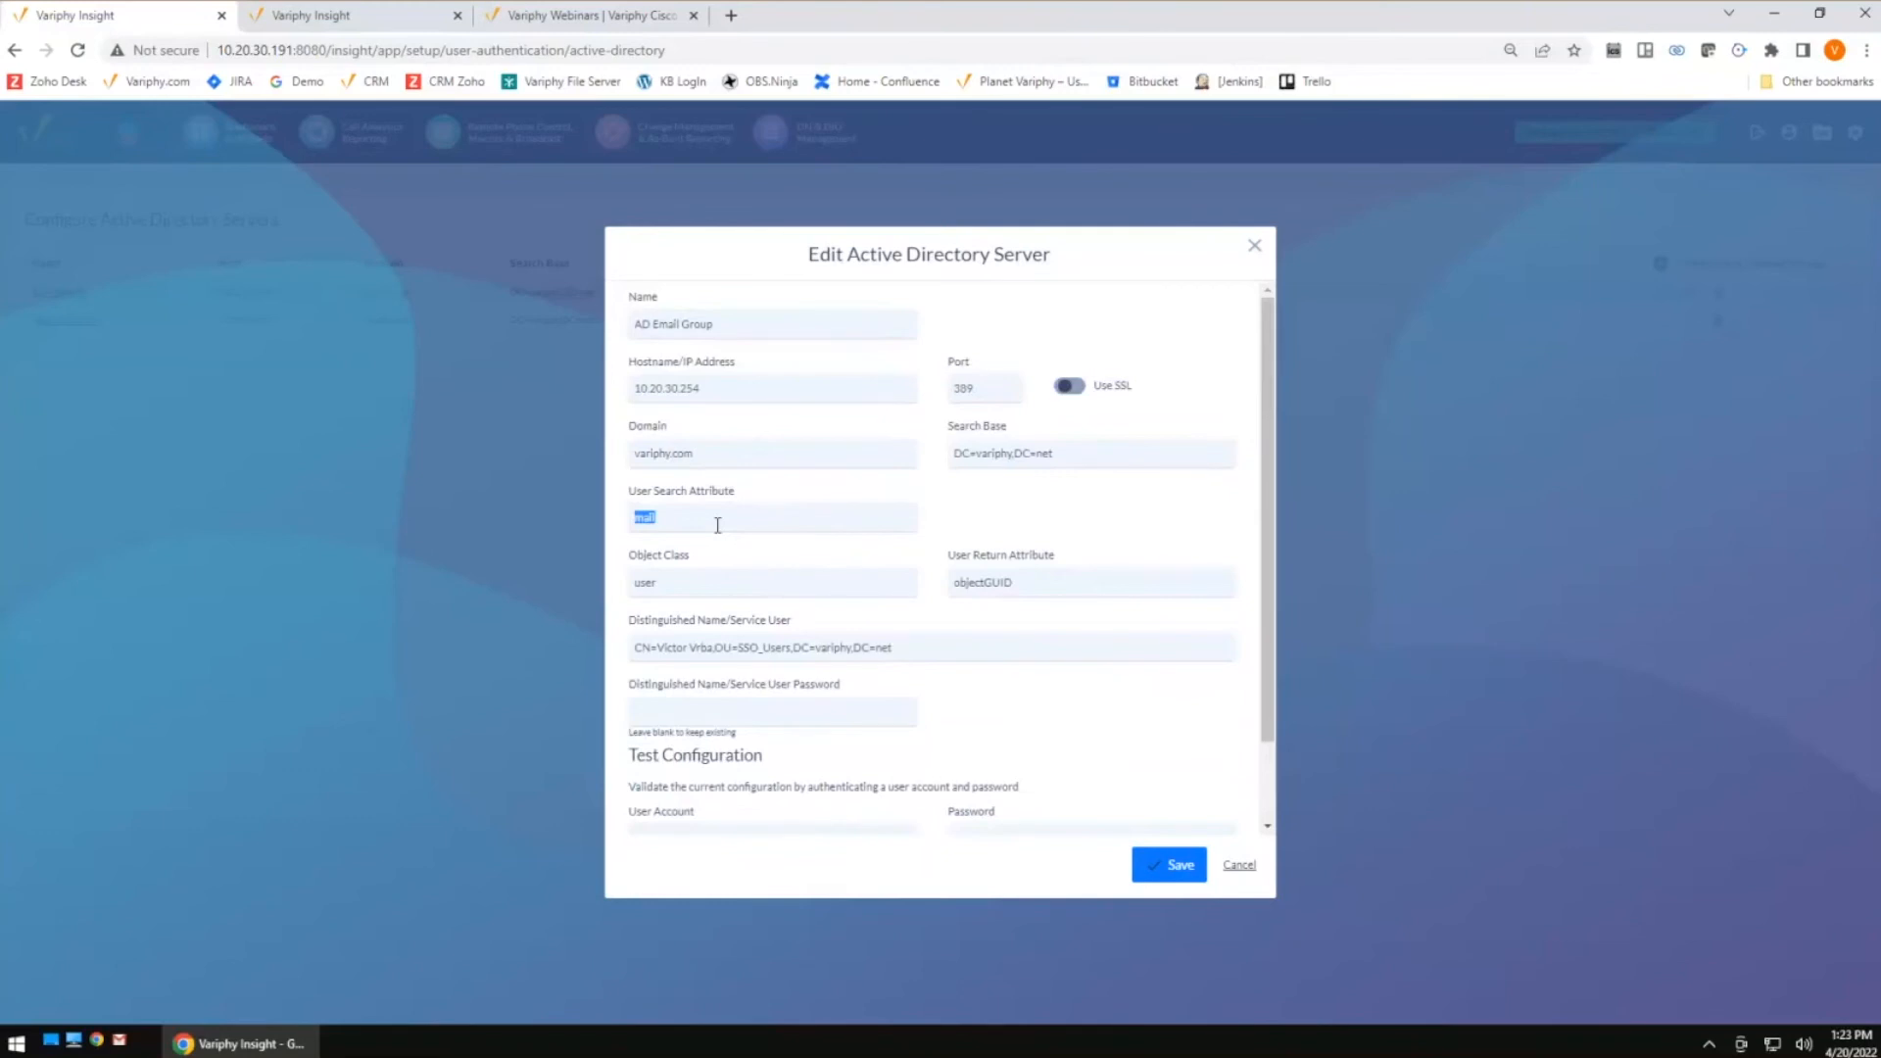
triple_click(889, 648)
click(860, 701)
click(1239, 867)
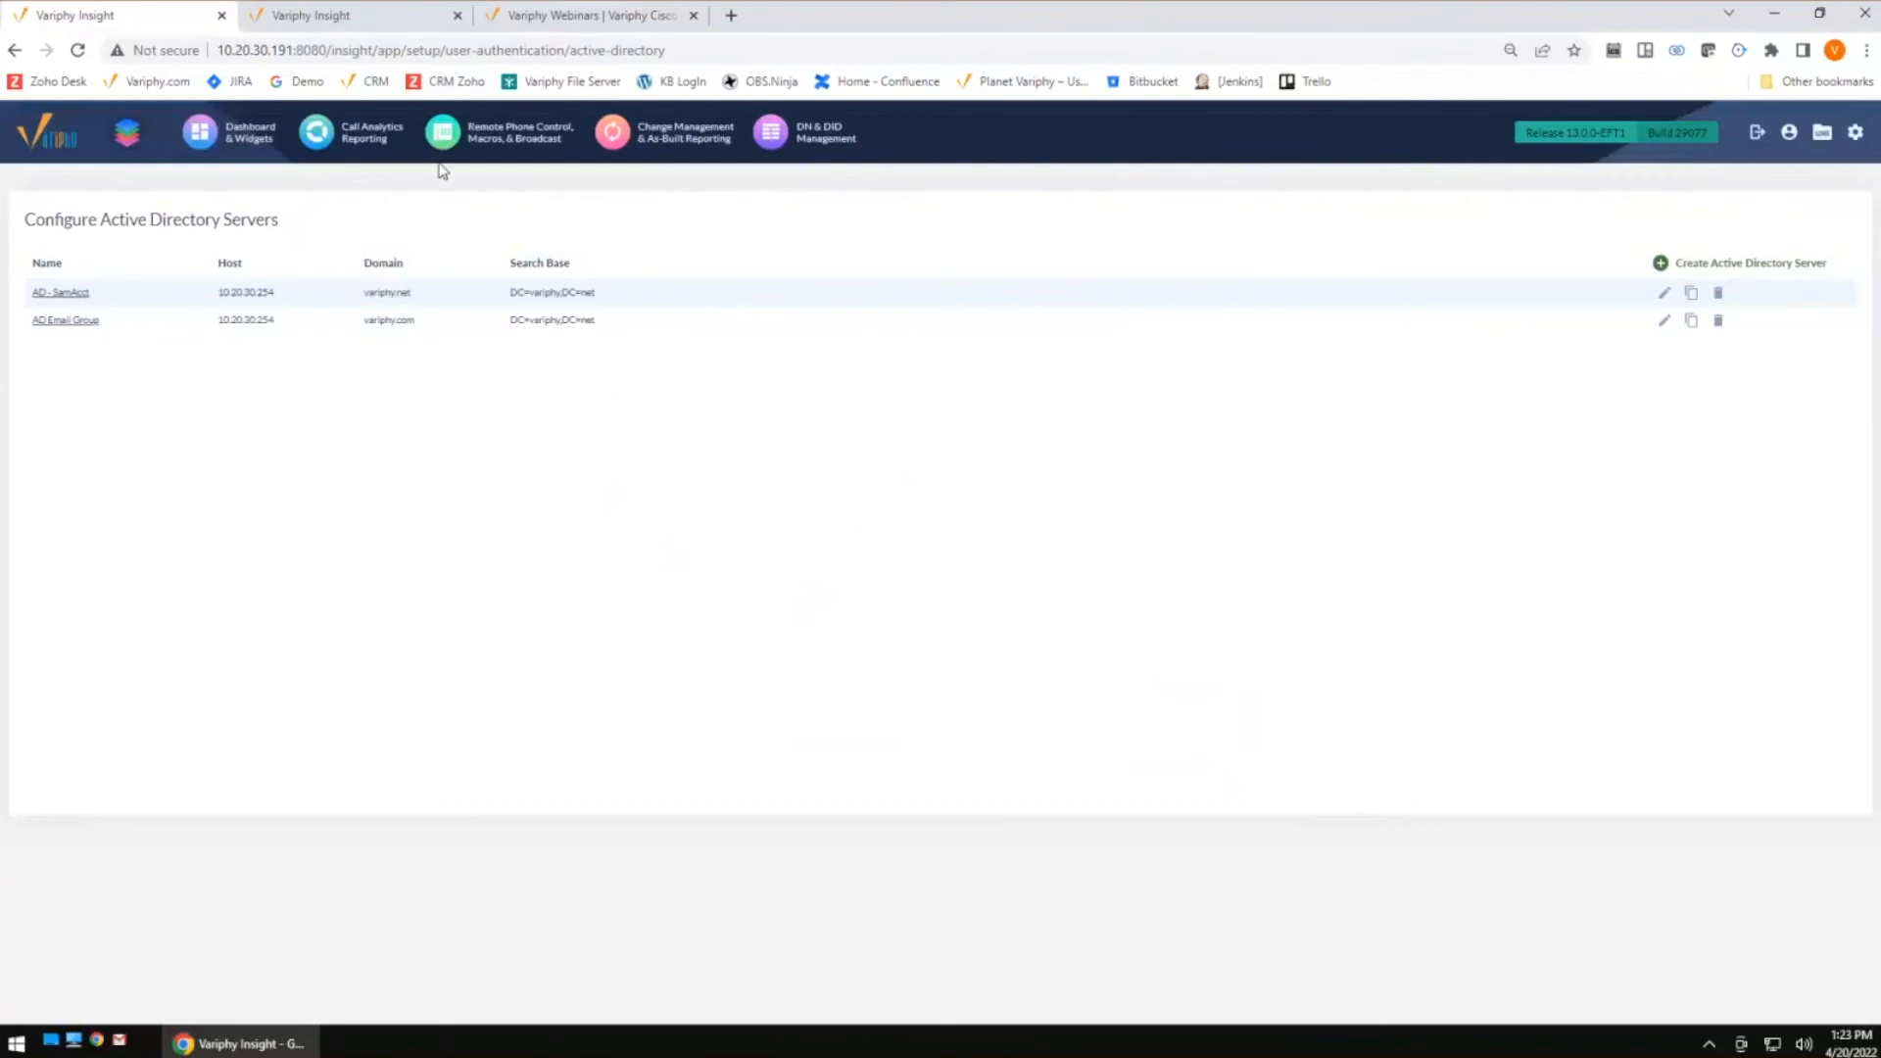
Visit Call Analytics Reporting, then open the Application Settings administration page
click(391, 147)
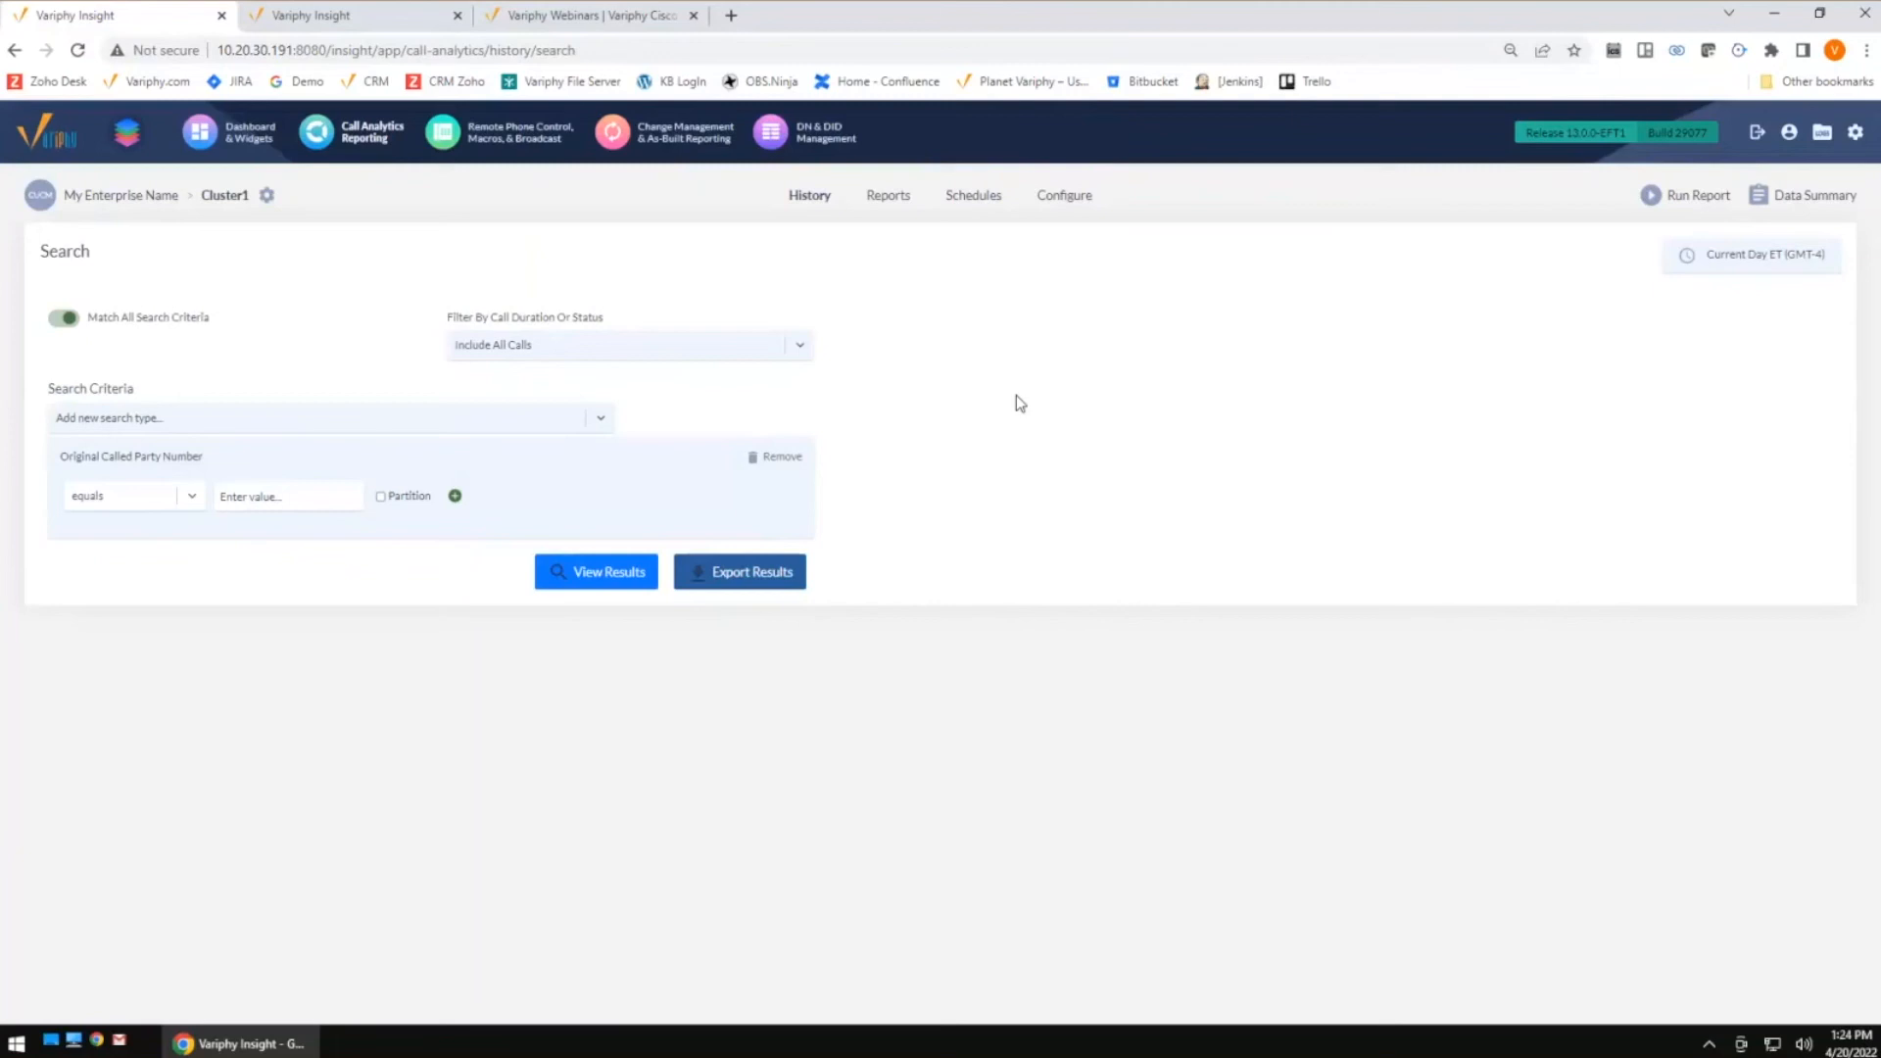
click(1855, 140)
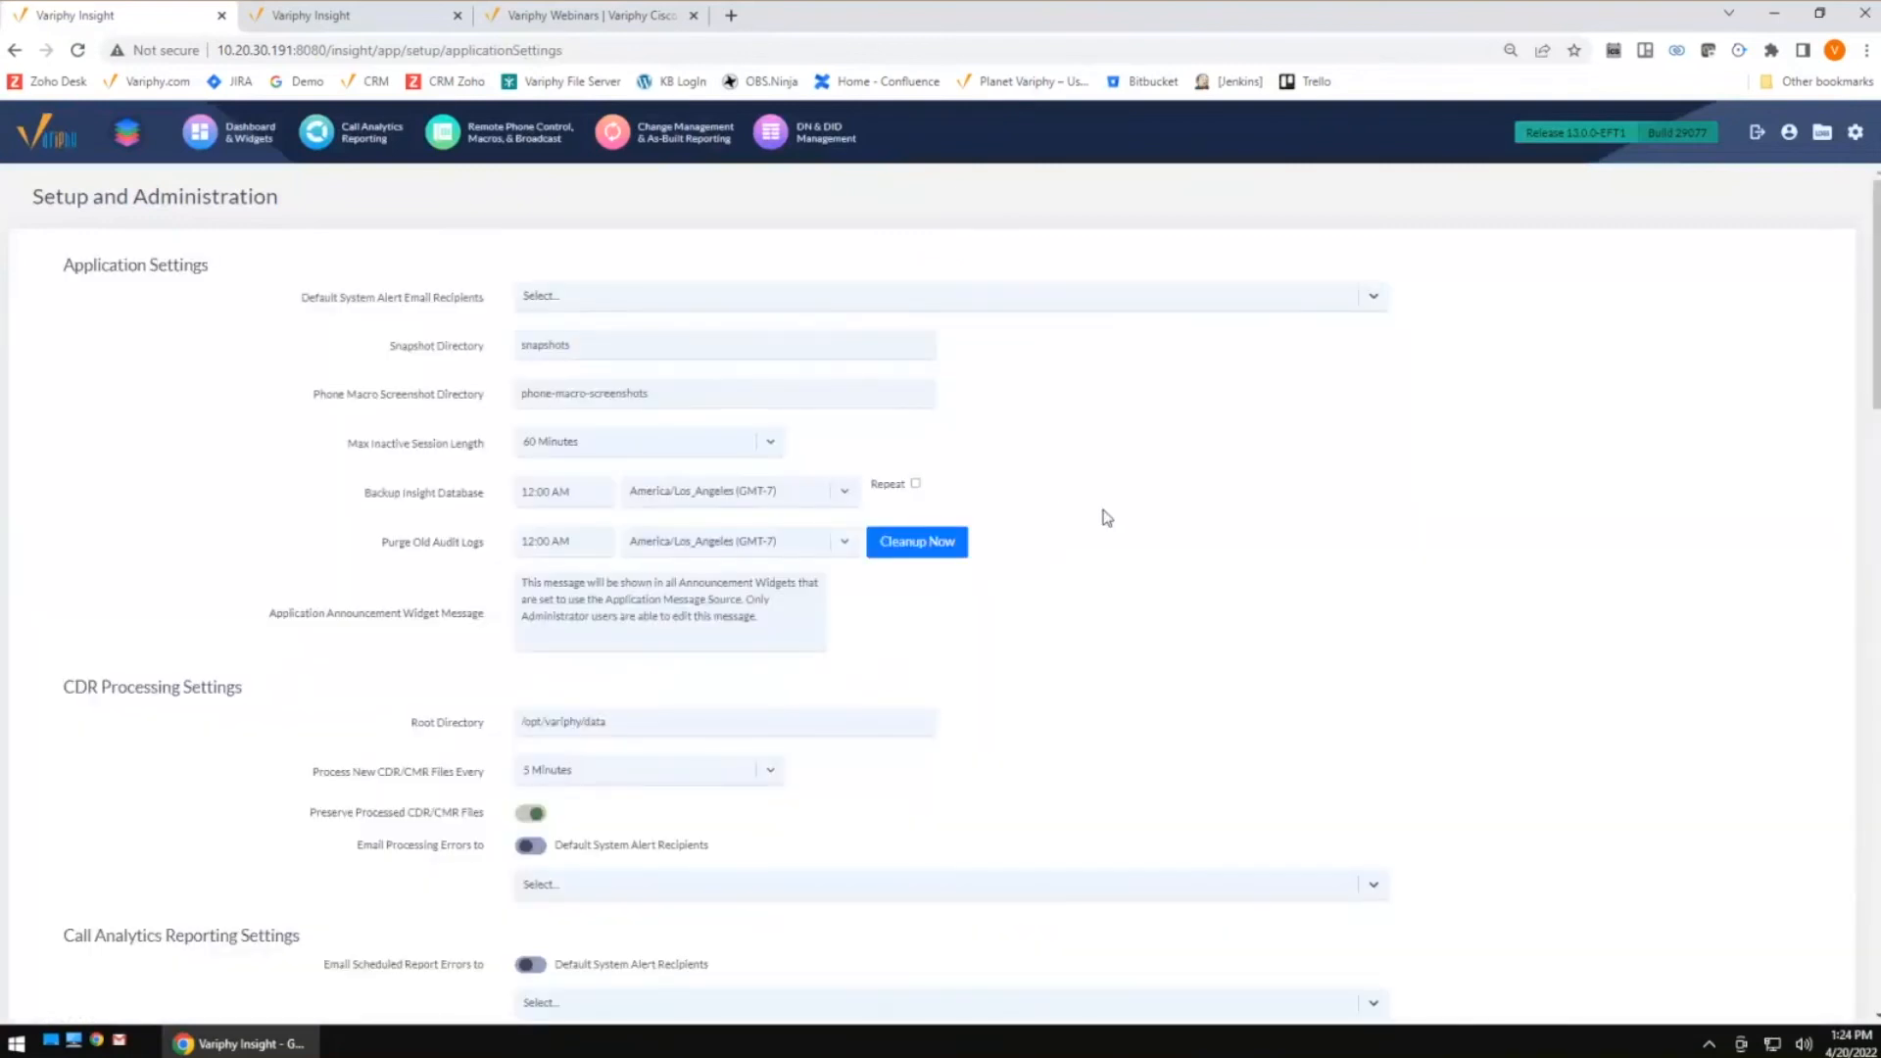
Scroll to the Call Analytics Reporting settings and examine the Max Concurrent Reports options without changing them
scroll(1146, 505, down, 3)
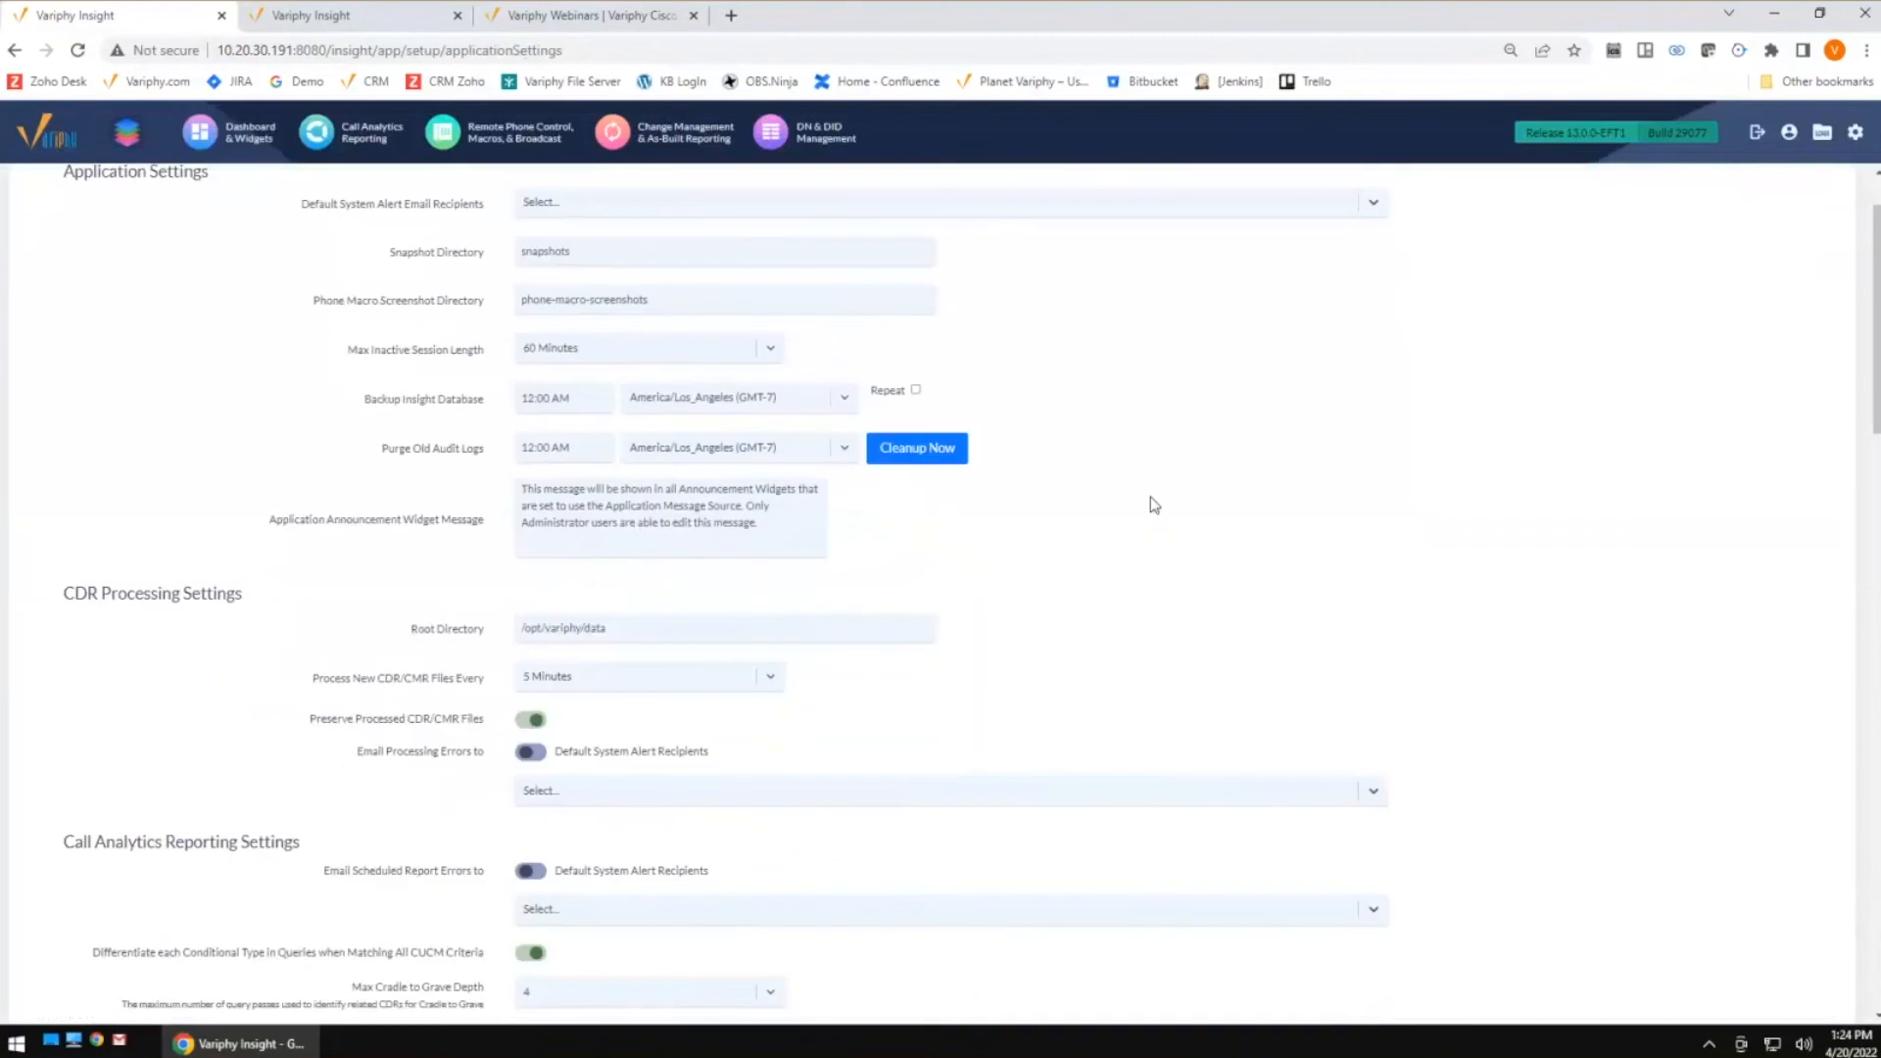
scroll(1160, 504, down, 2)
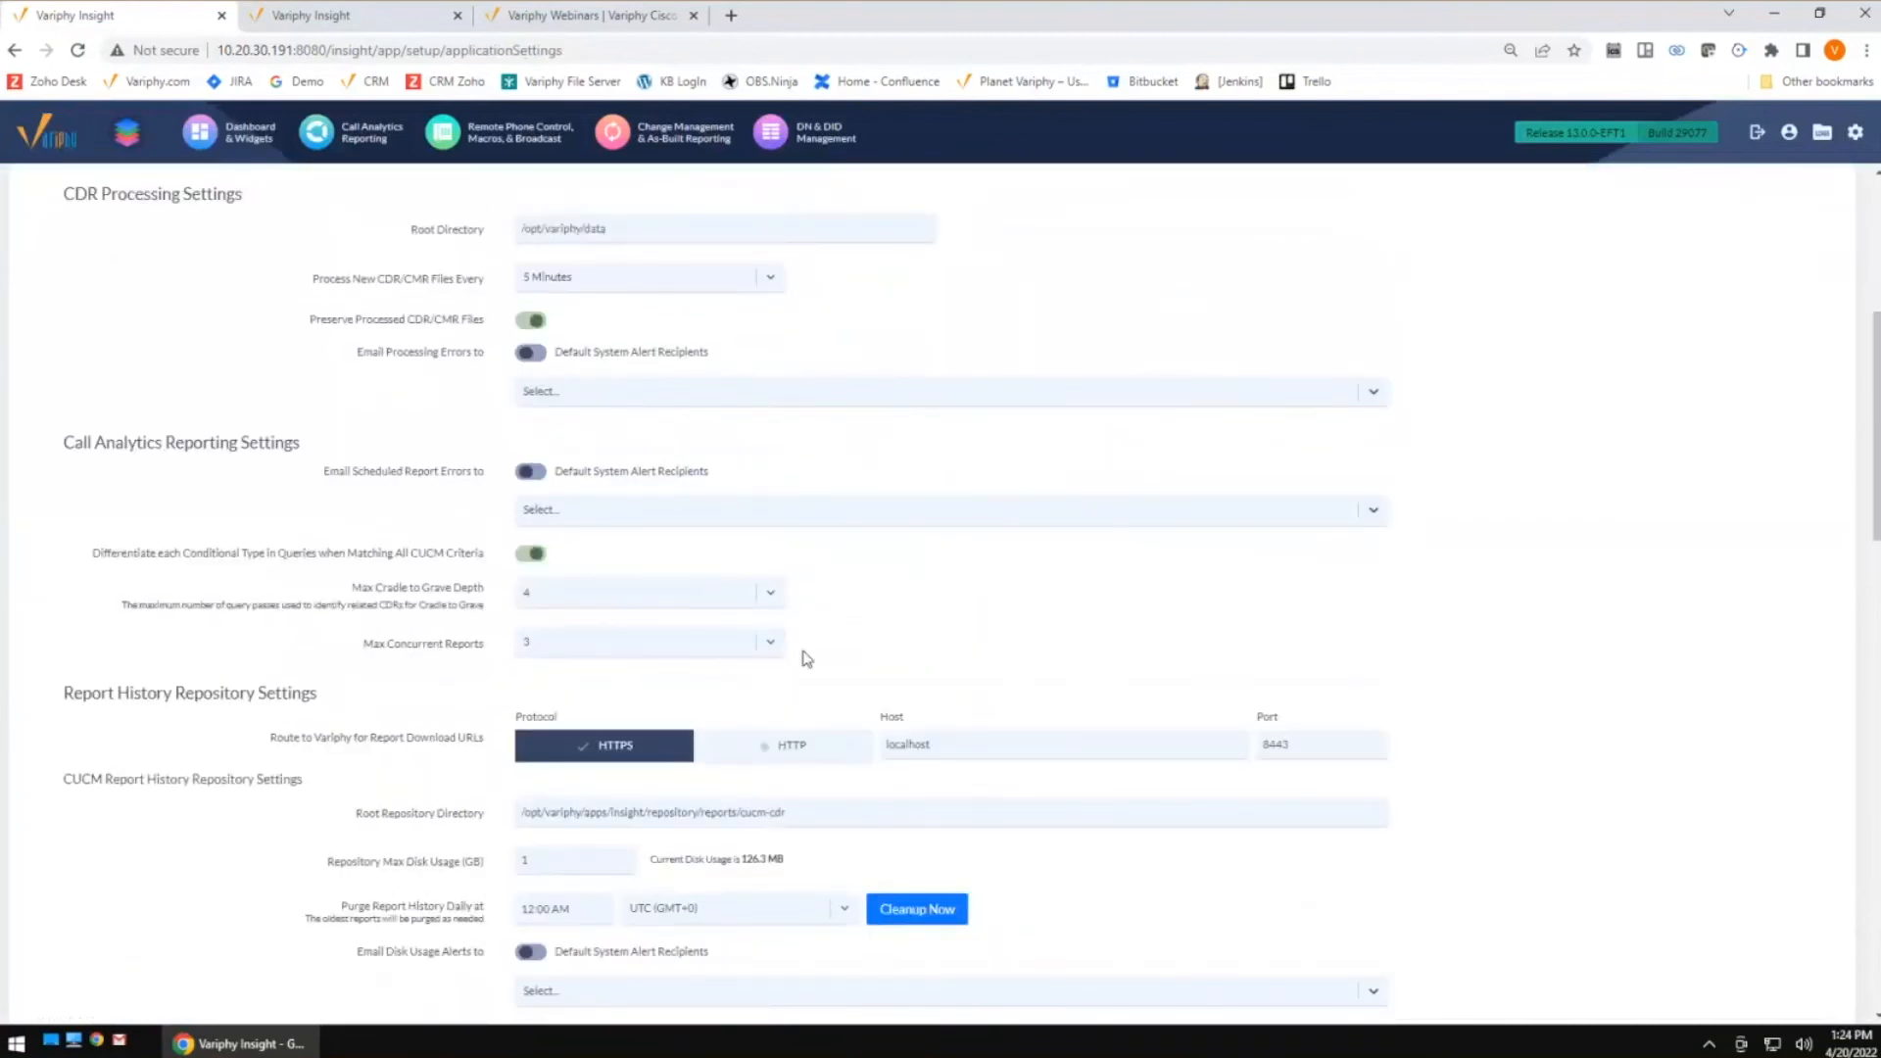
click(666, 652)
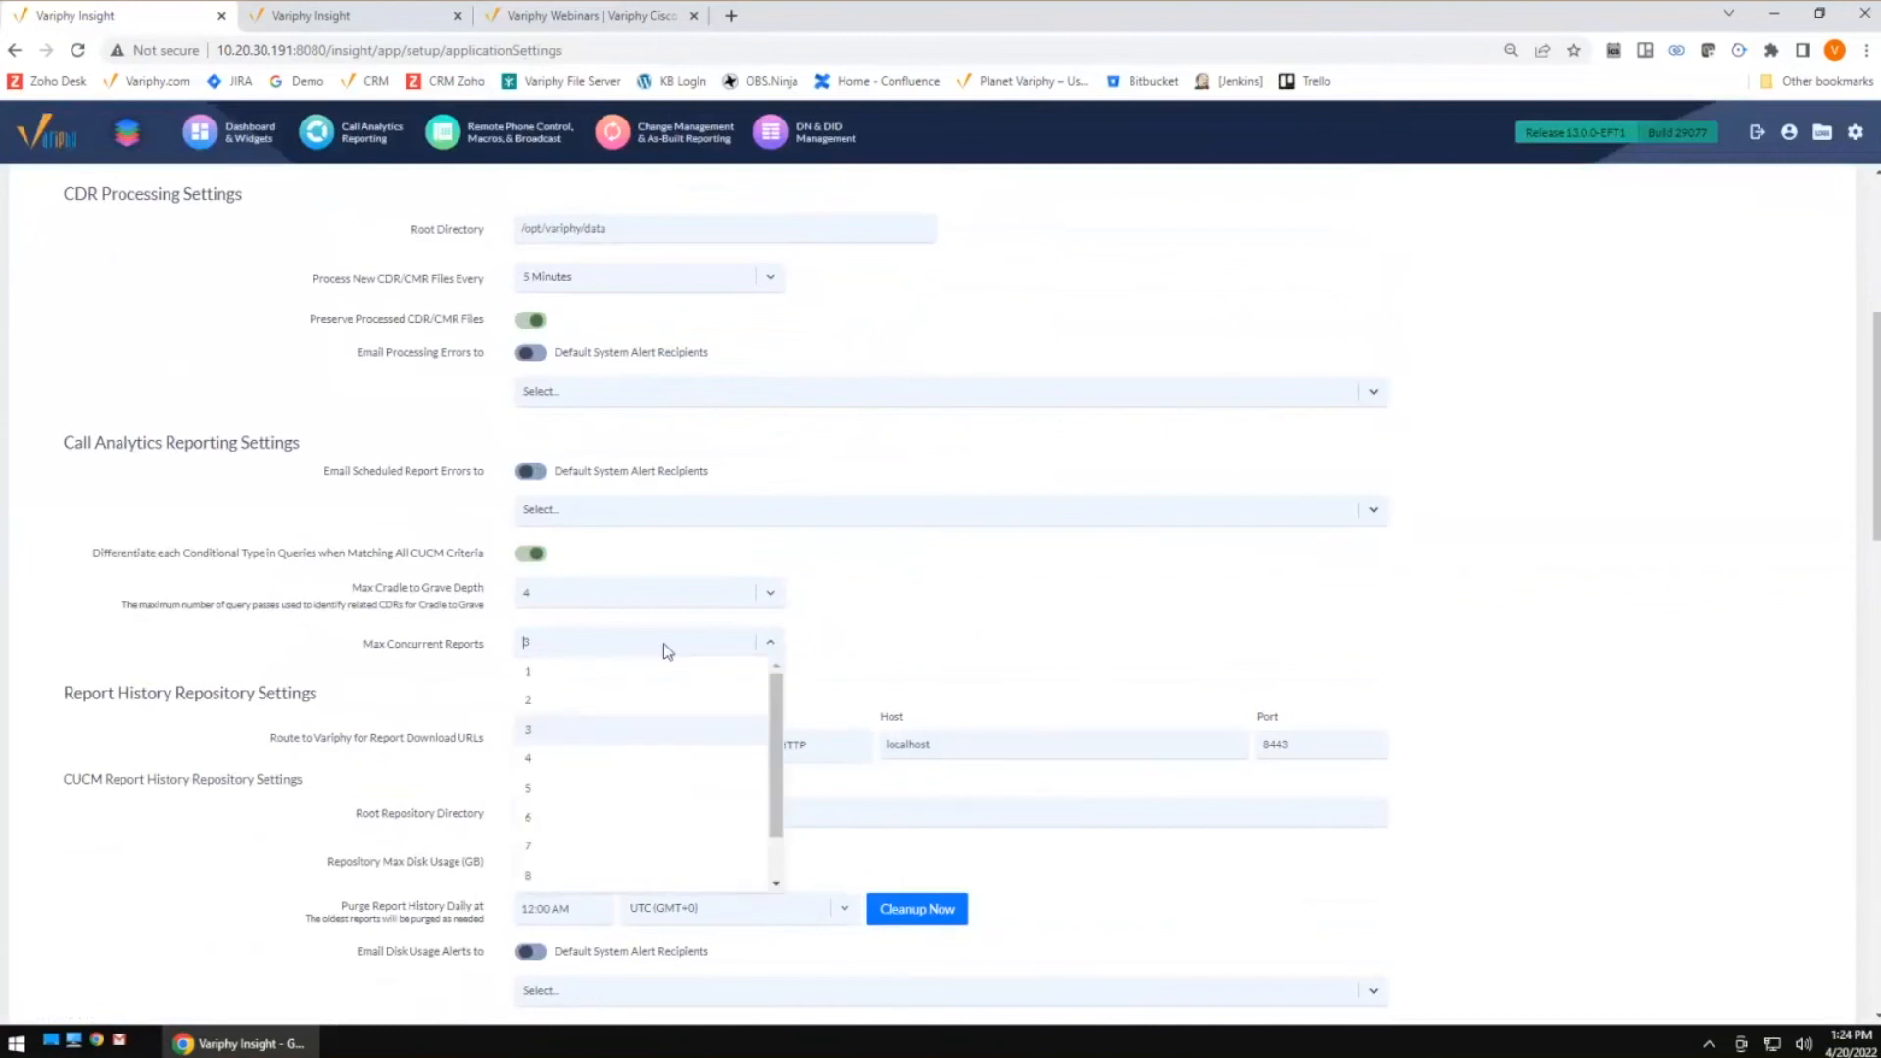
mouse_move(777, 721)
mouse_down()
mouse_move(778, 780)
mouse_move(777, 694)
mouse_up()
click(943, 640)
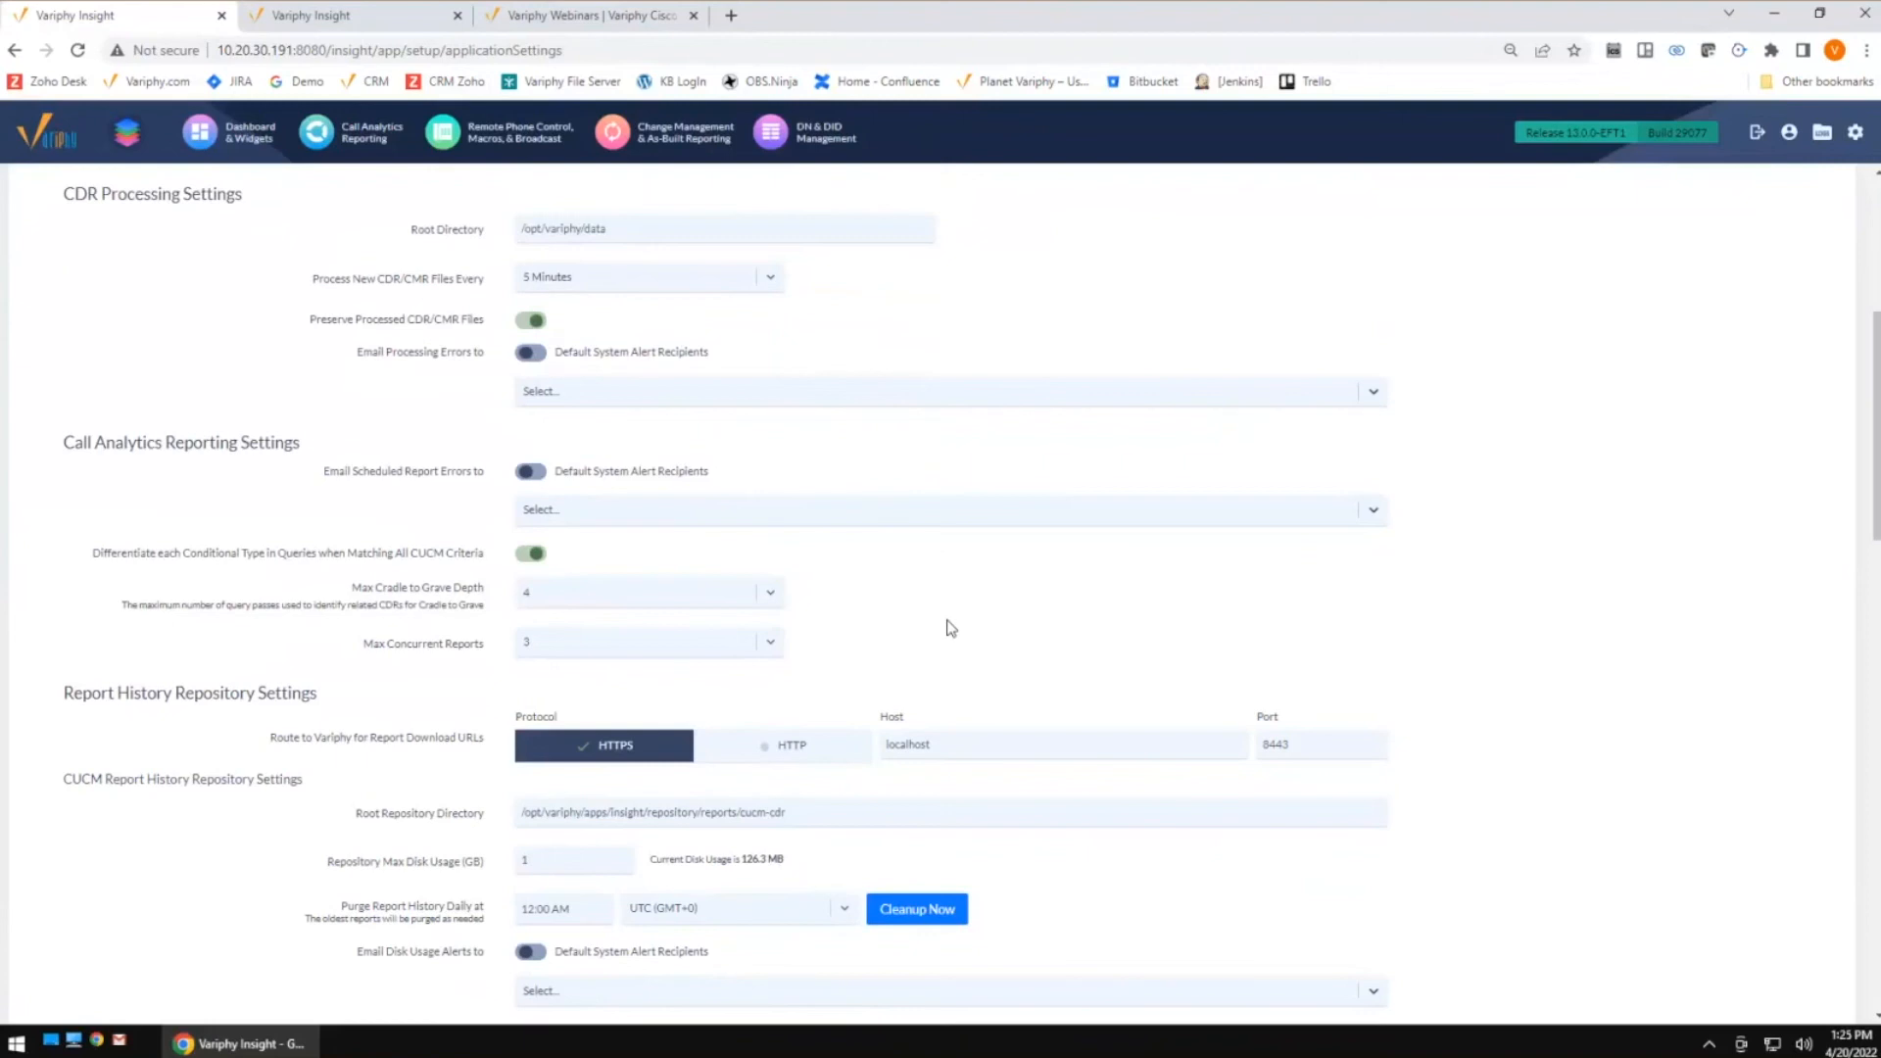
click(627, 645)
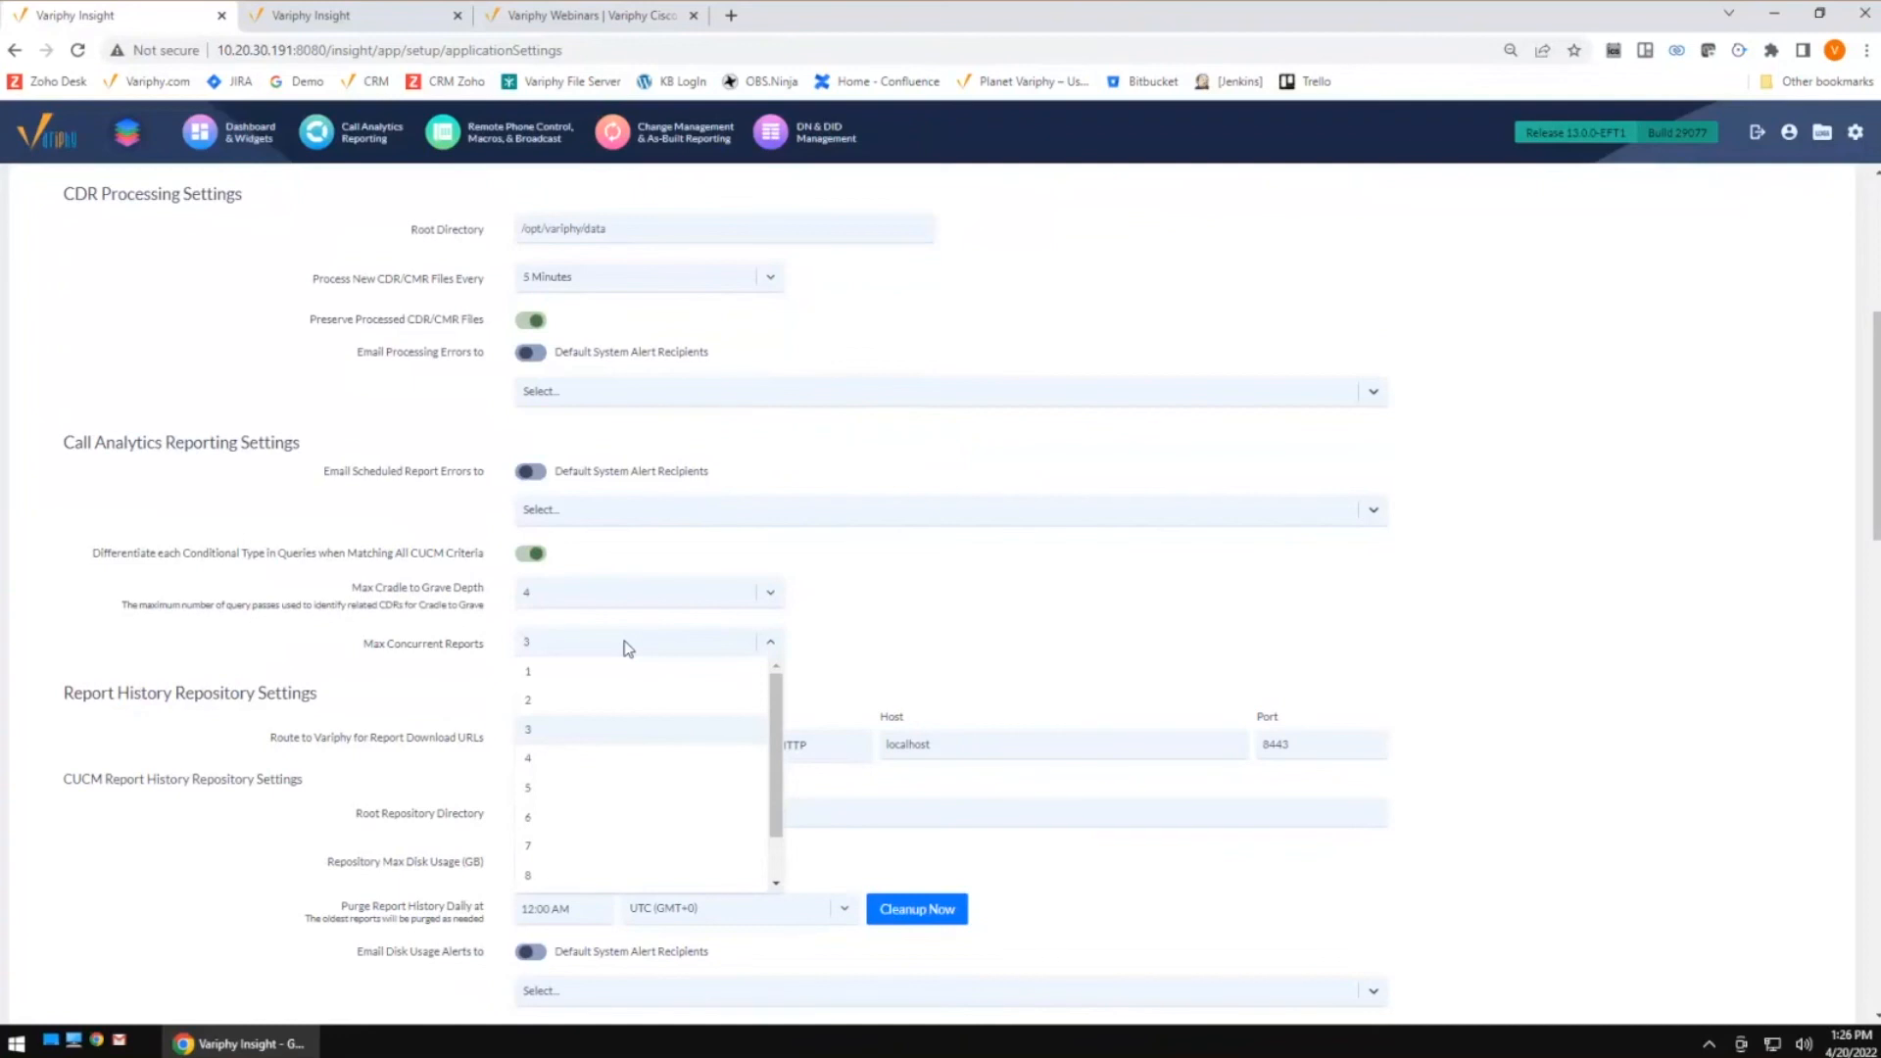
click(893, 630)
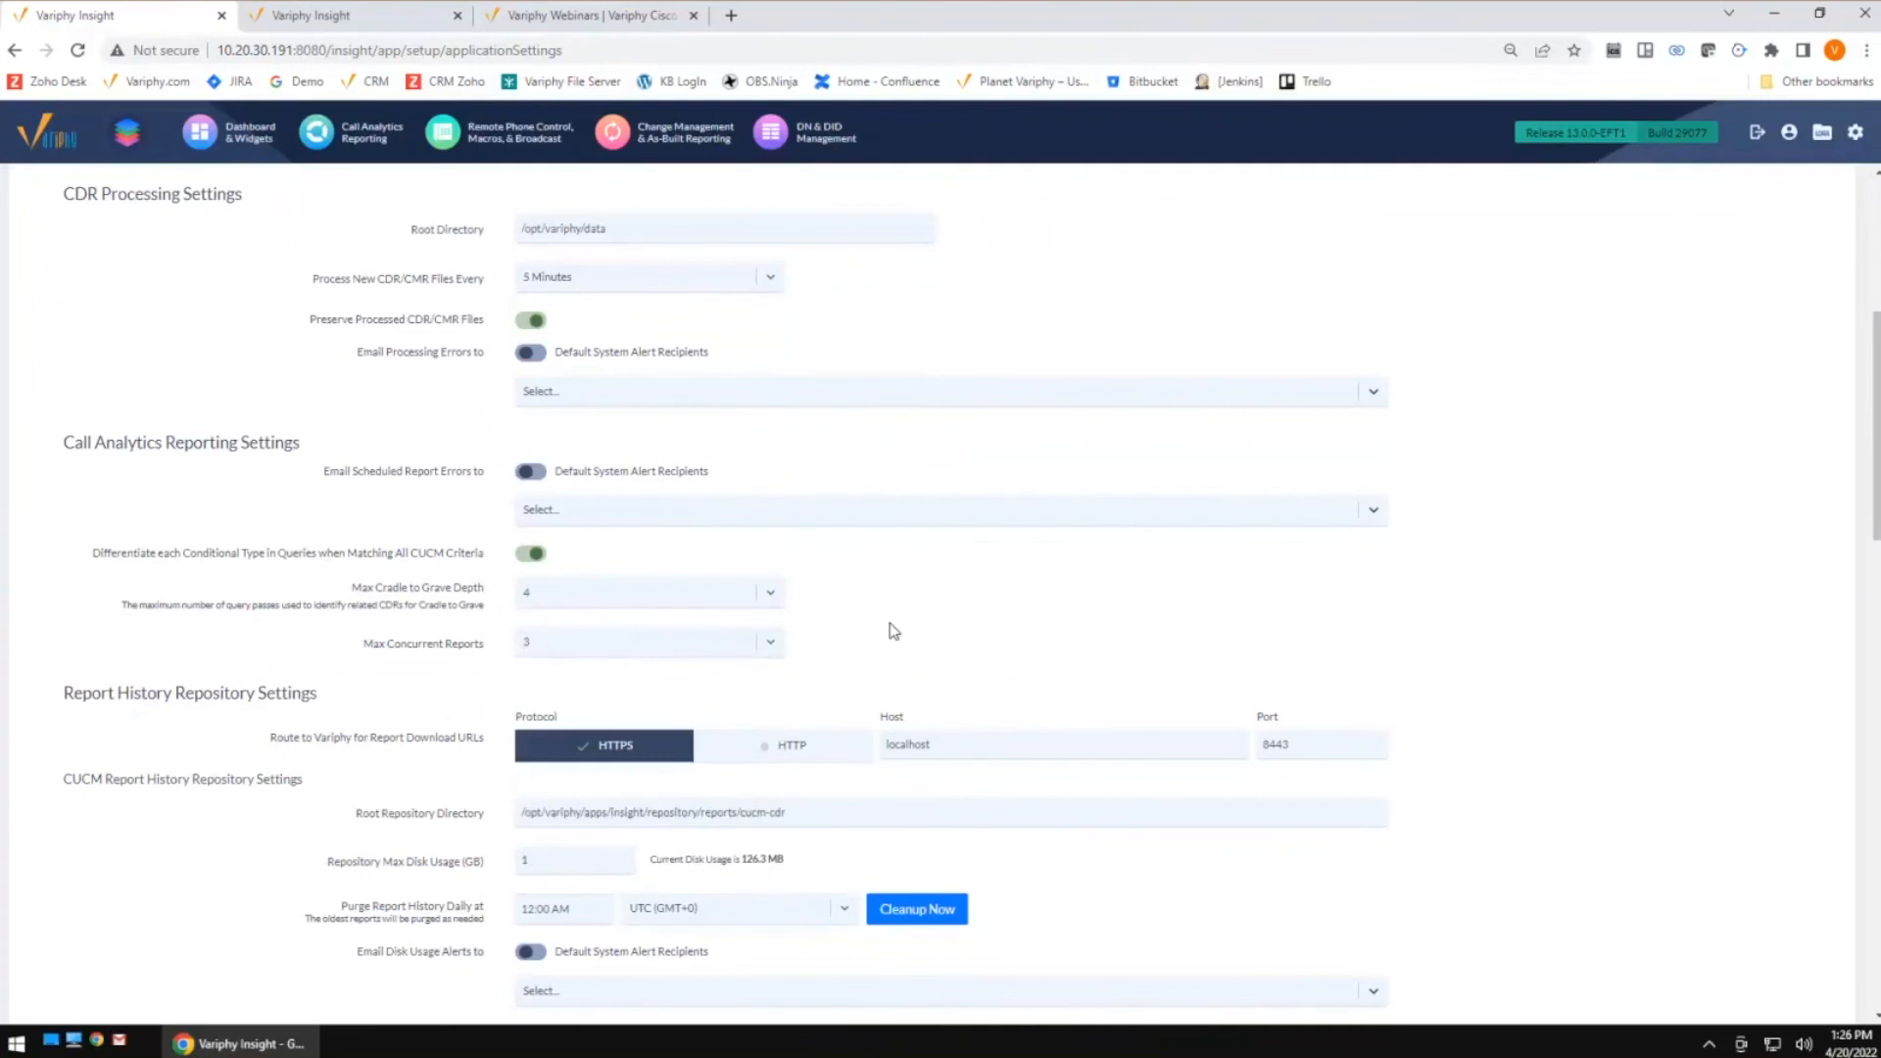
Reopen Application Settings and review the report history repository, dashboard widget and disk space settings
scroll(1587, 448, up, 5)
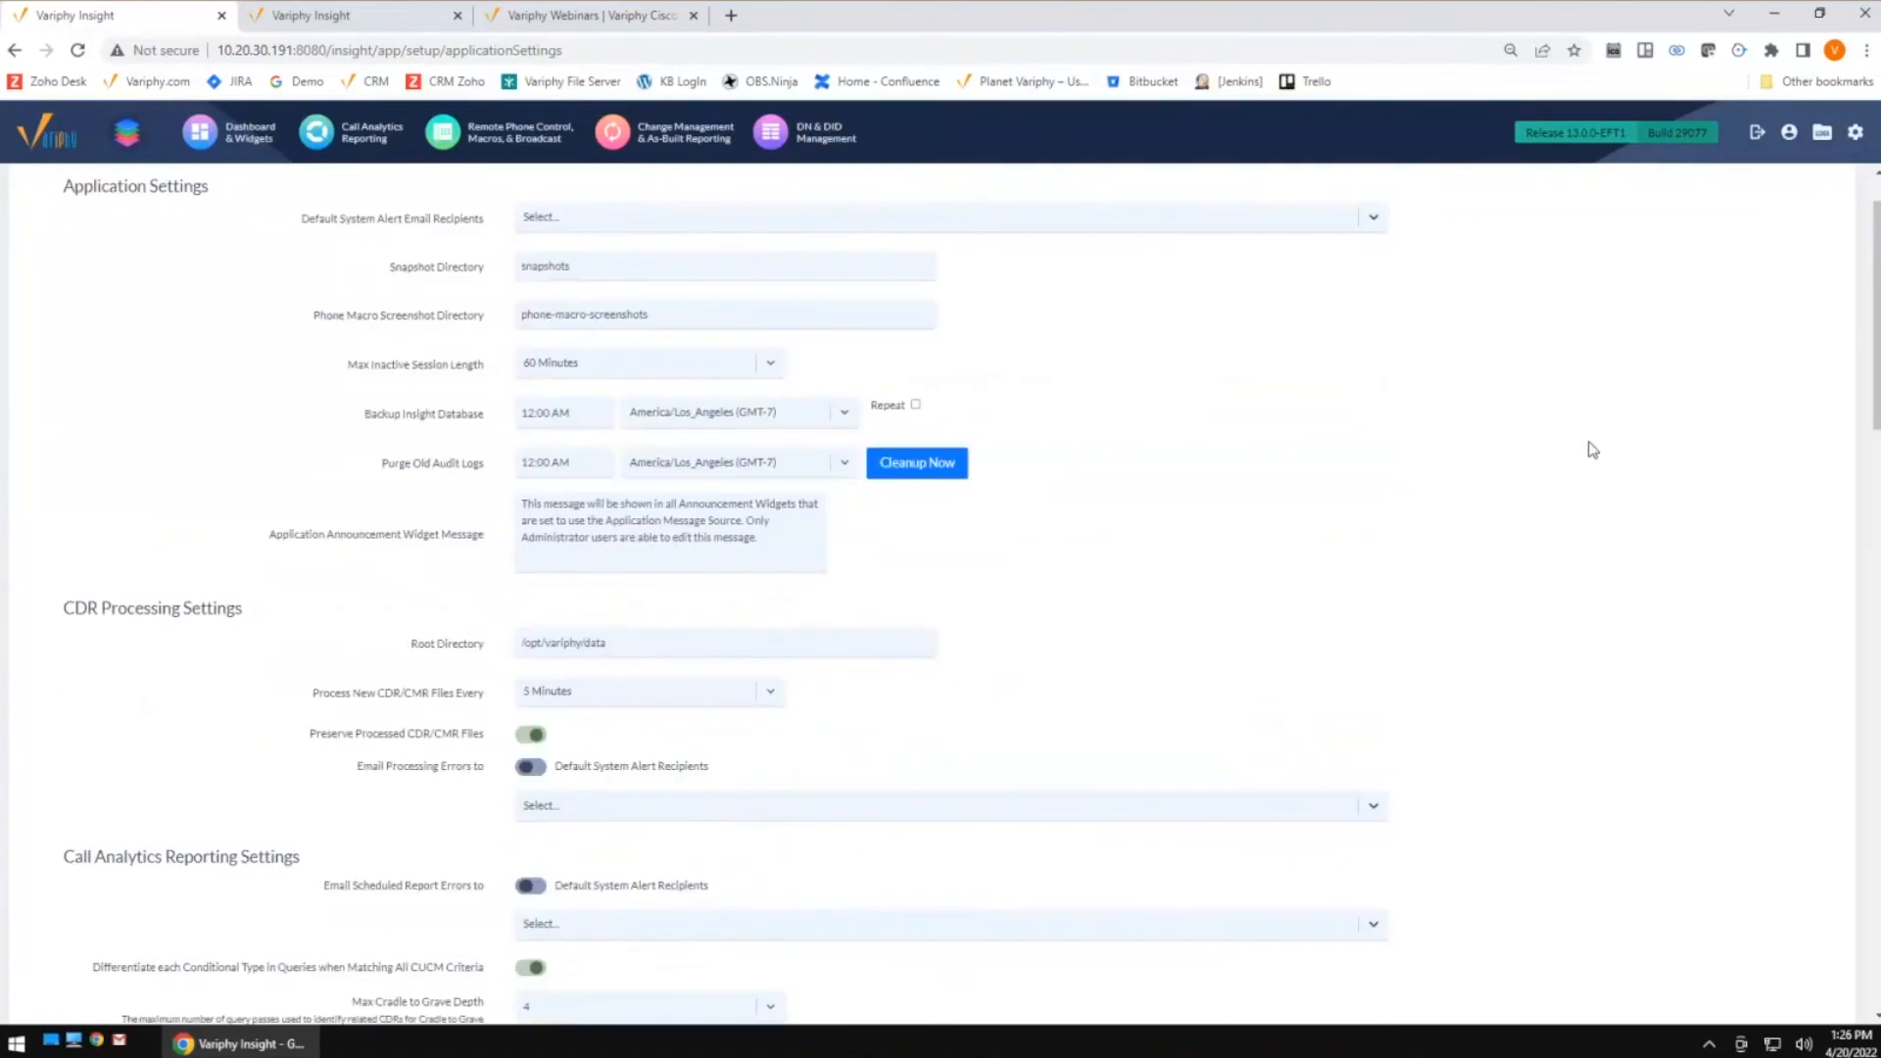
click(1853, 143)
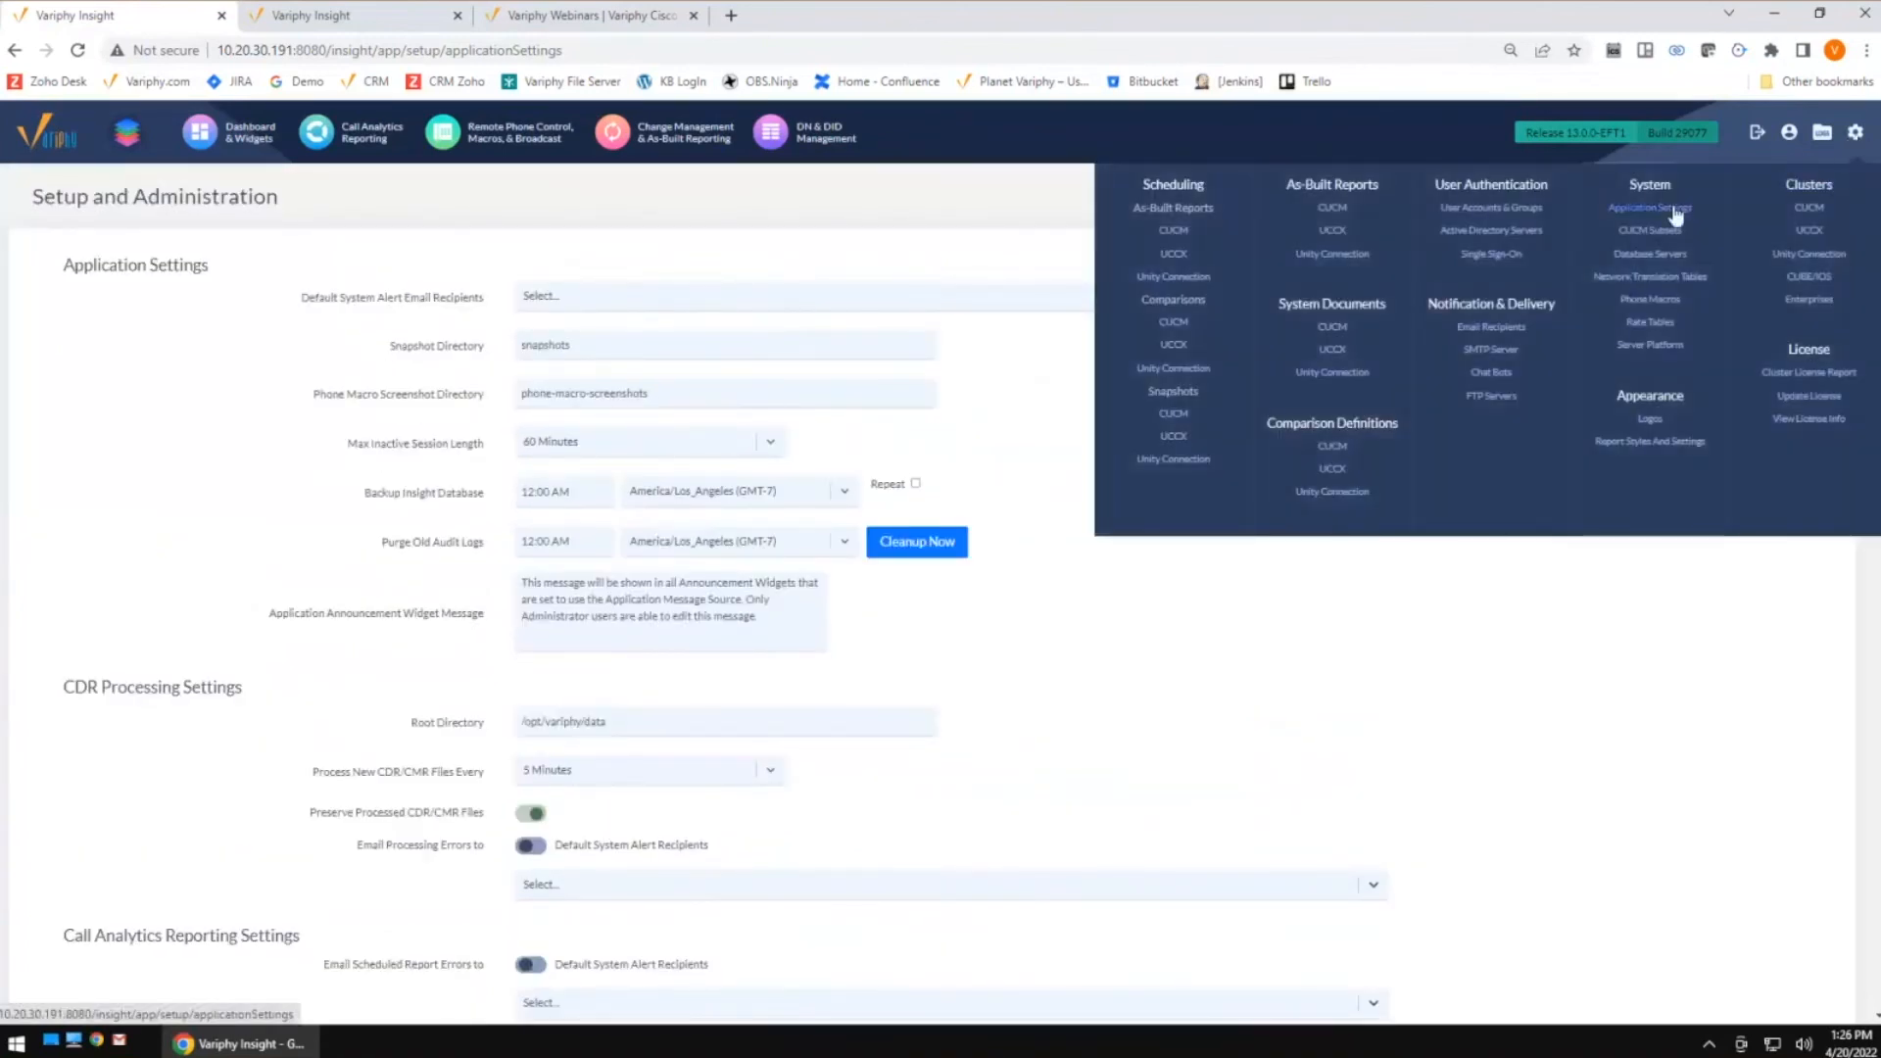
click(1671, 213)
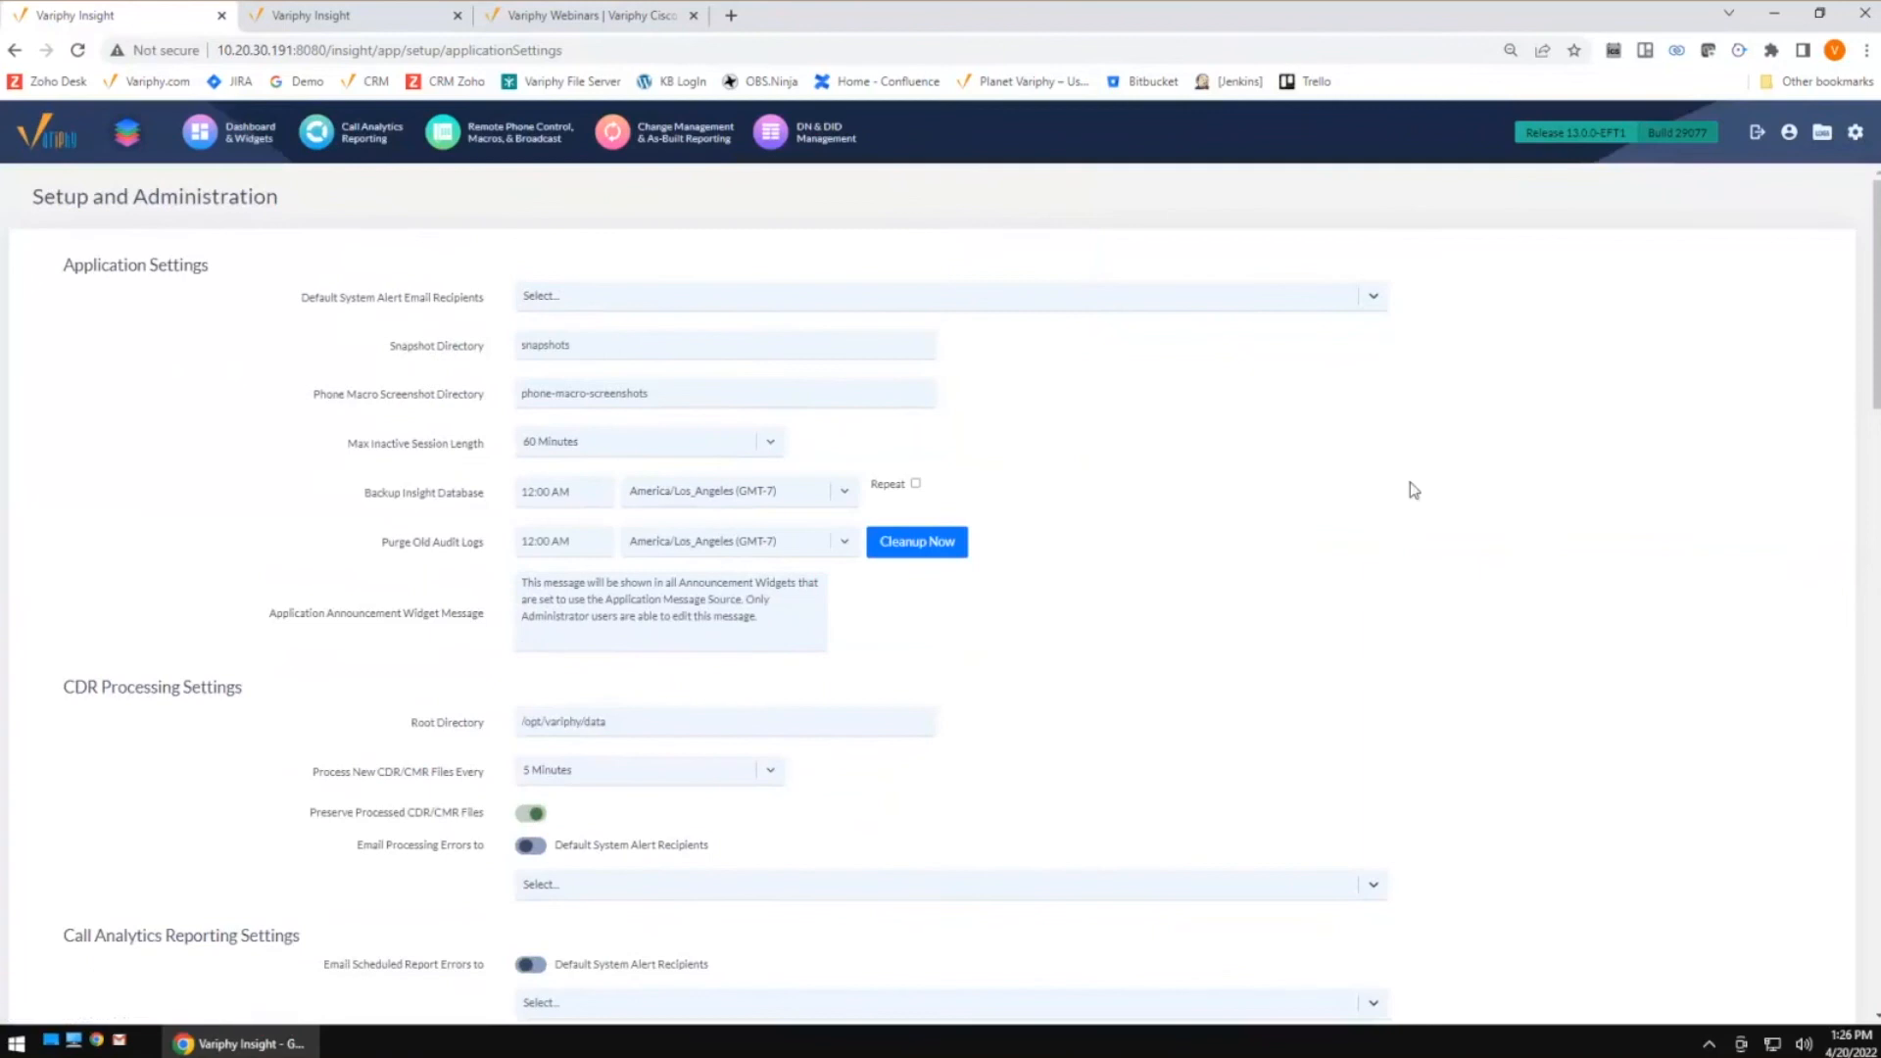
scroll(1420, 480, down, 2)
scroll(1426, 475, down, 10)
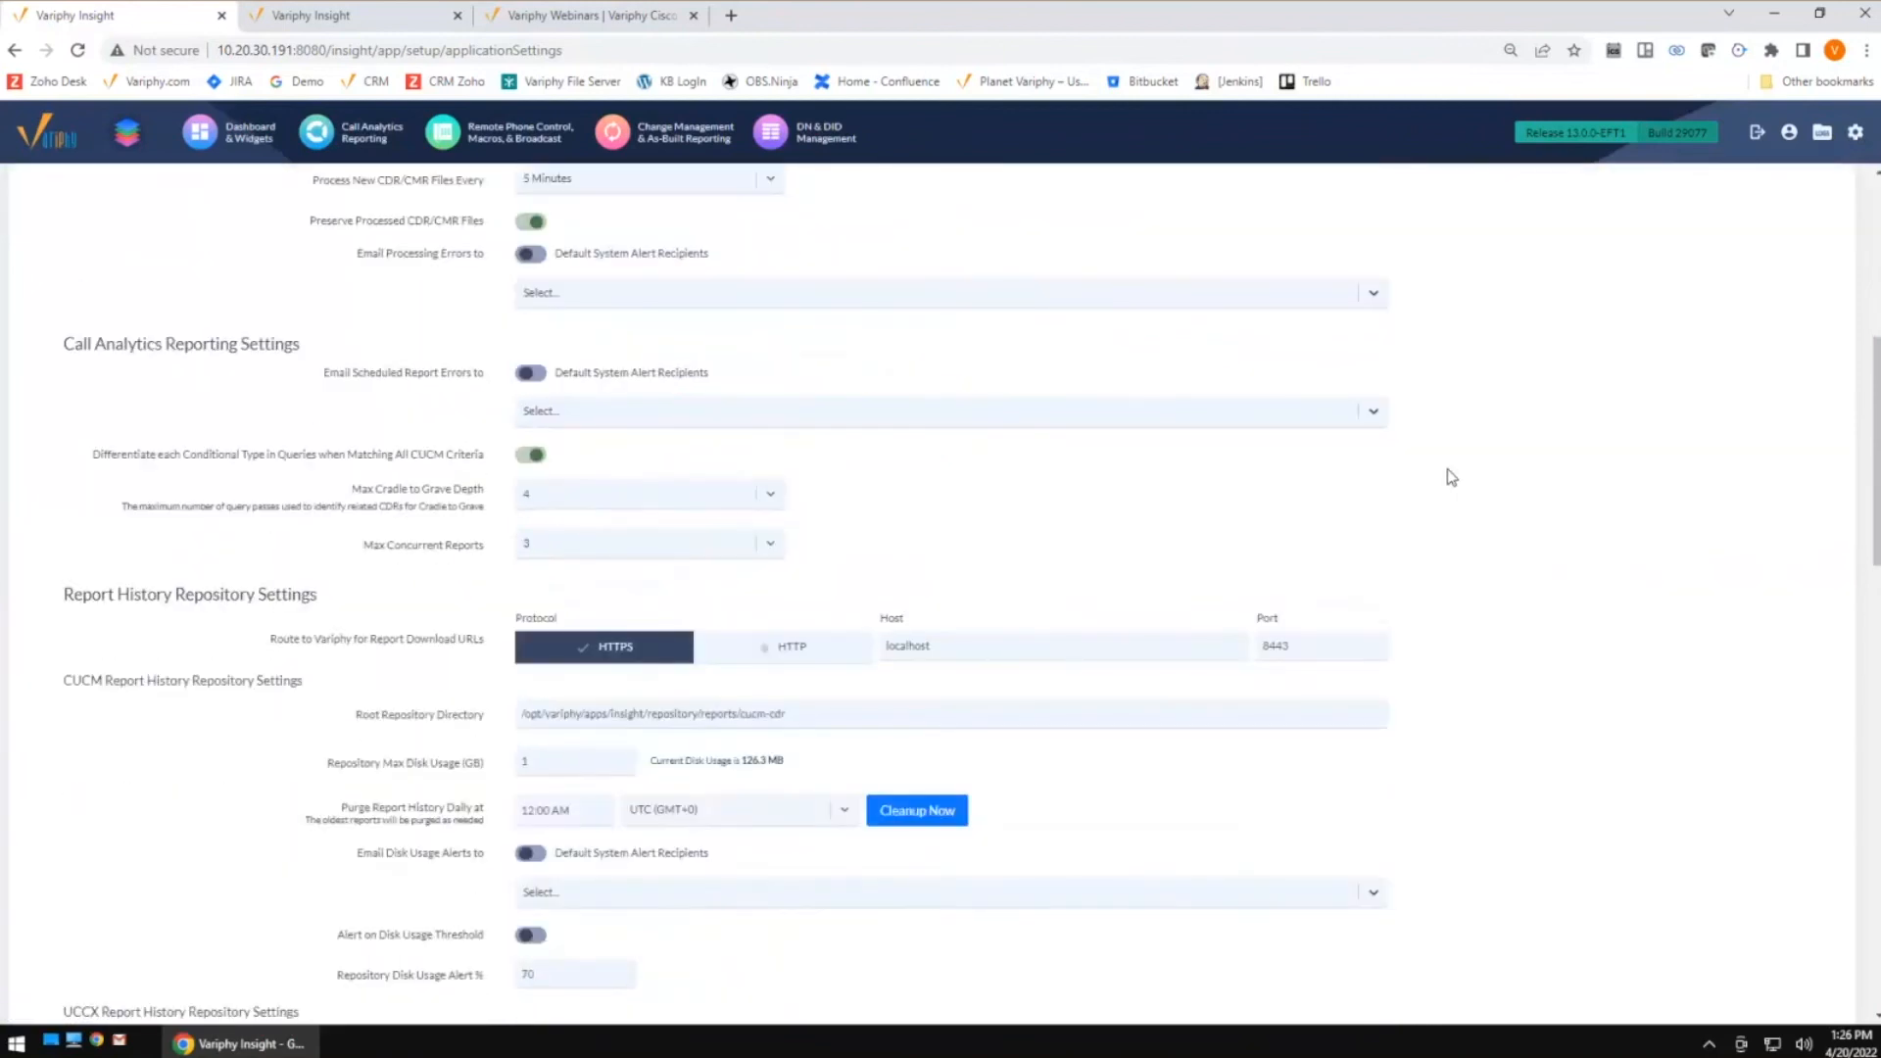
scroll(1460, 472, down, 4)
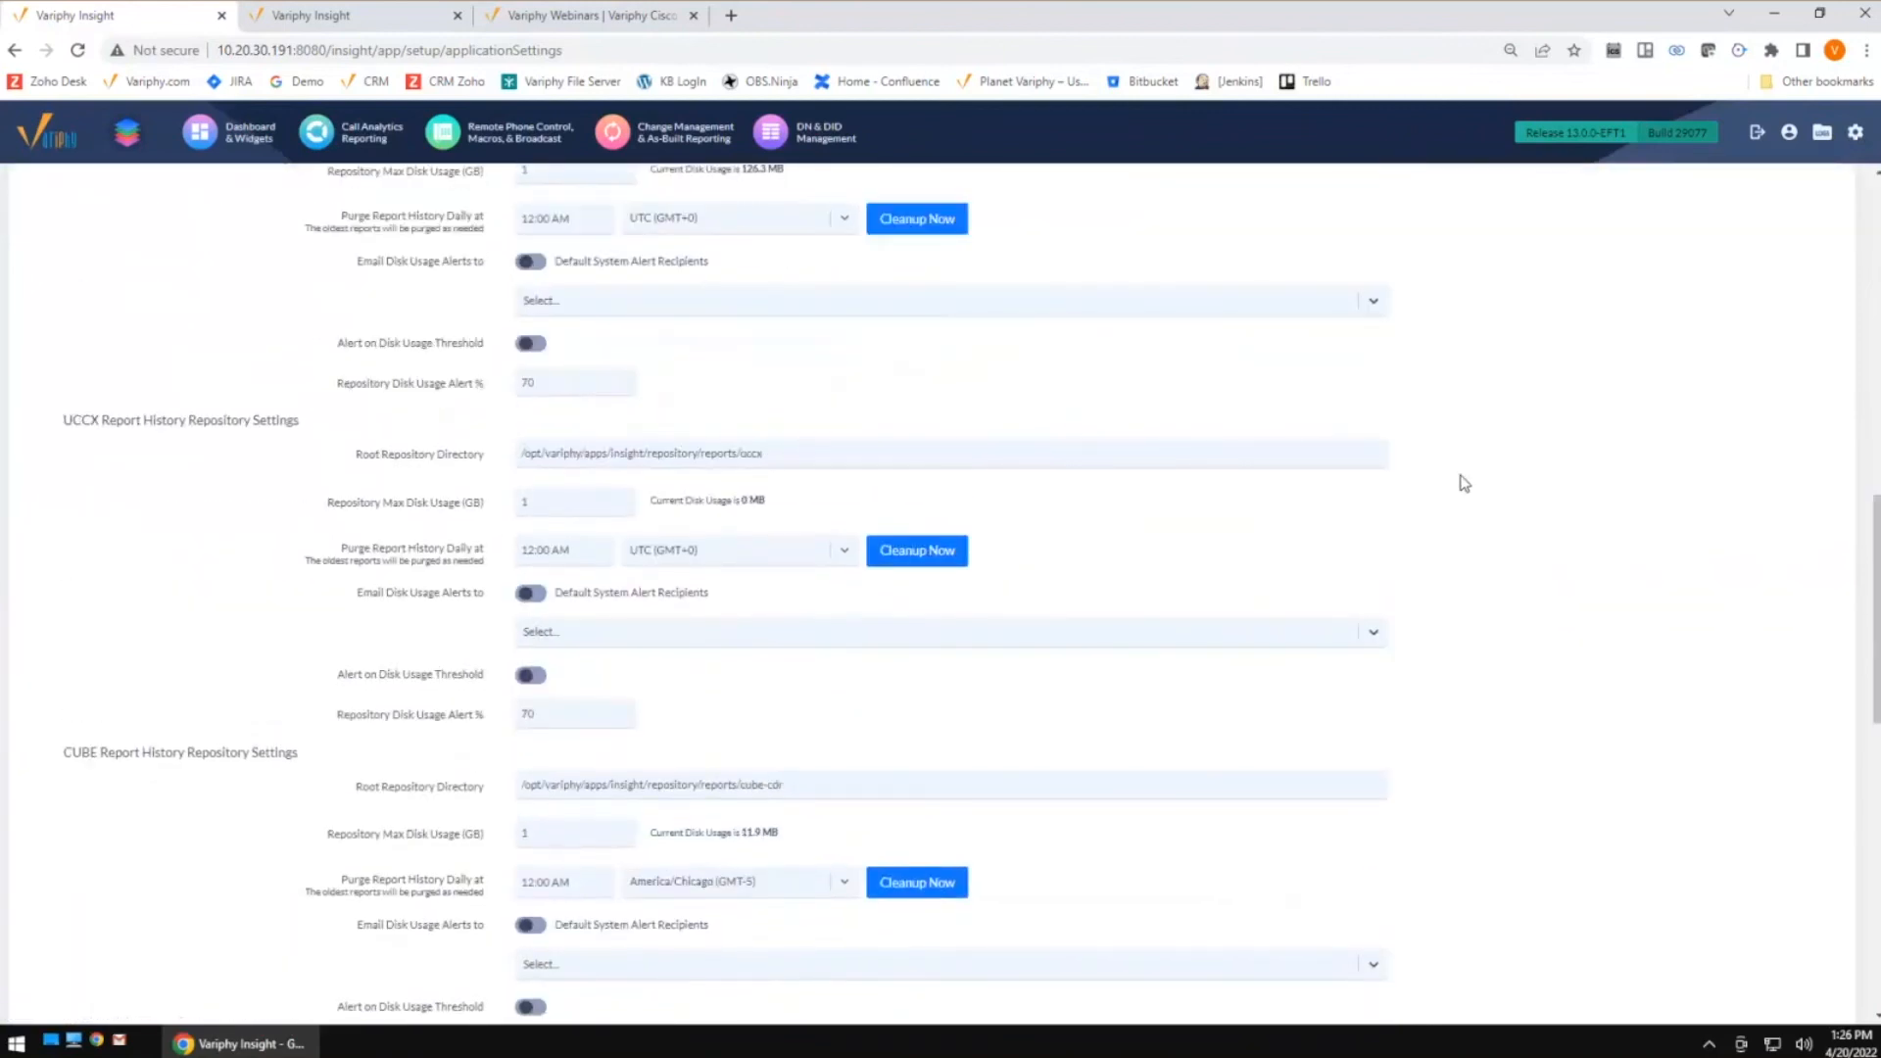
scroll(1464, 482, down, 4)
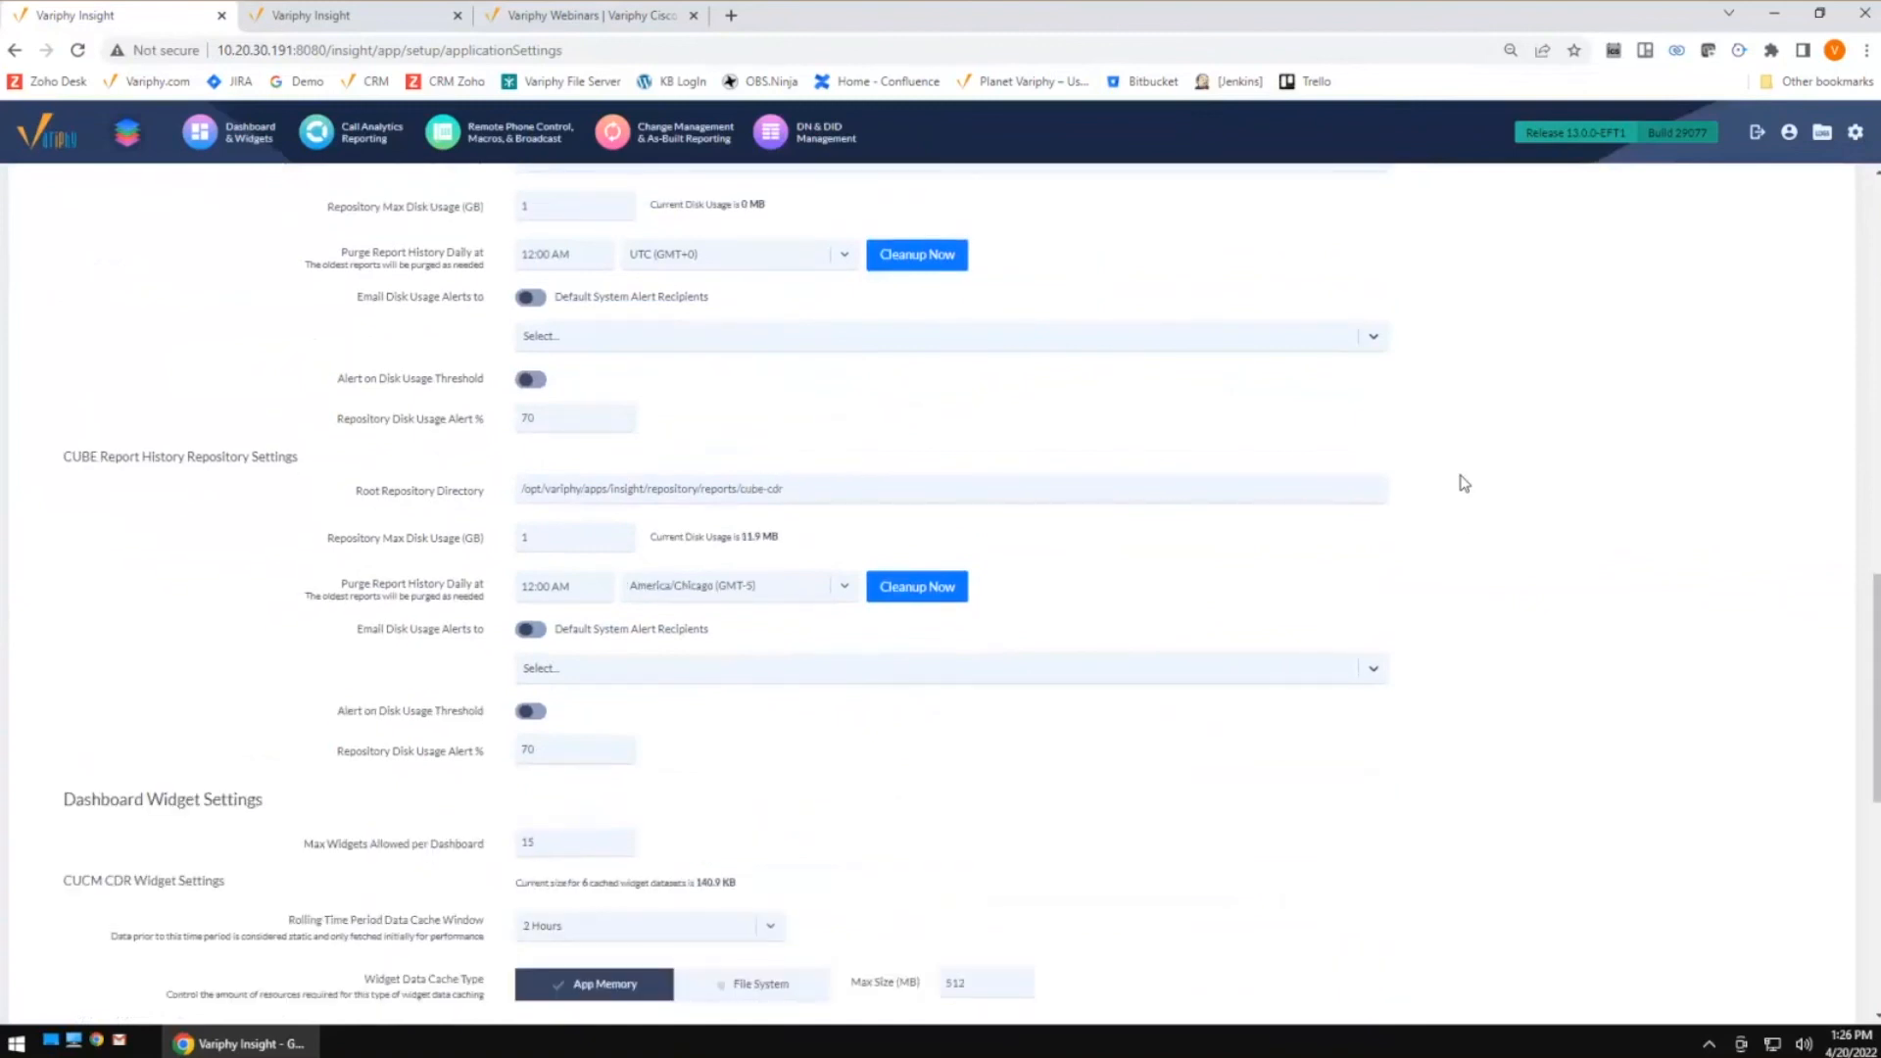
scroll(1464, 483, down, 4)
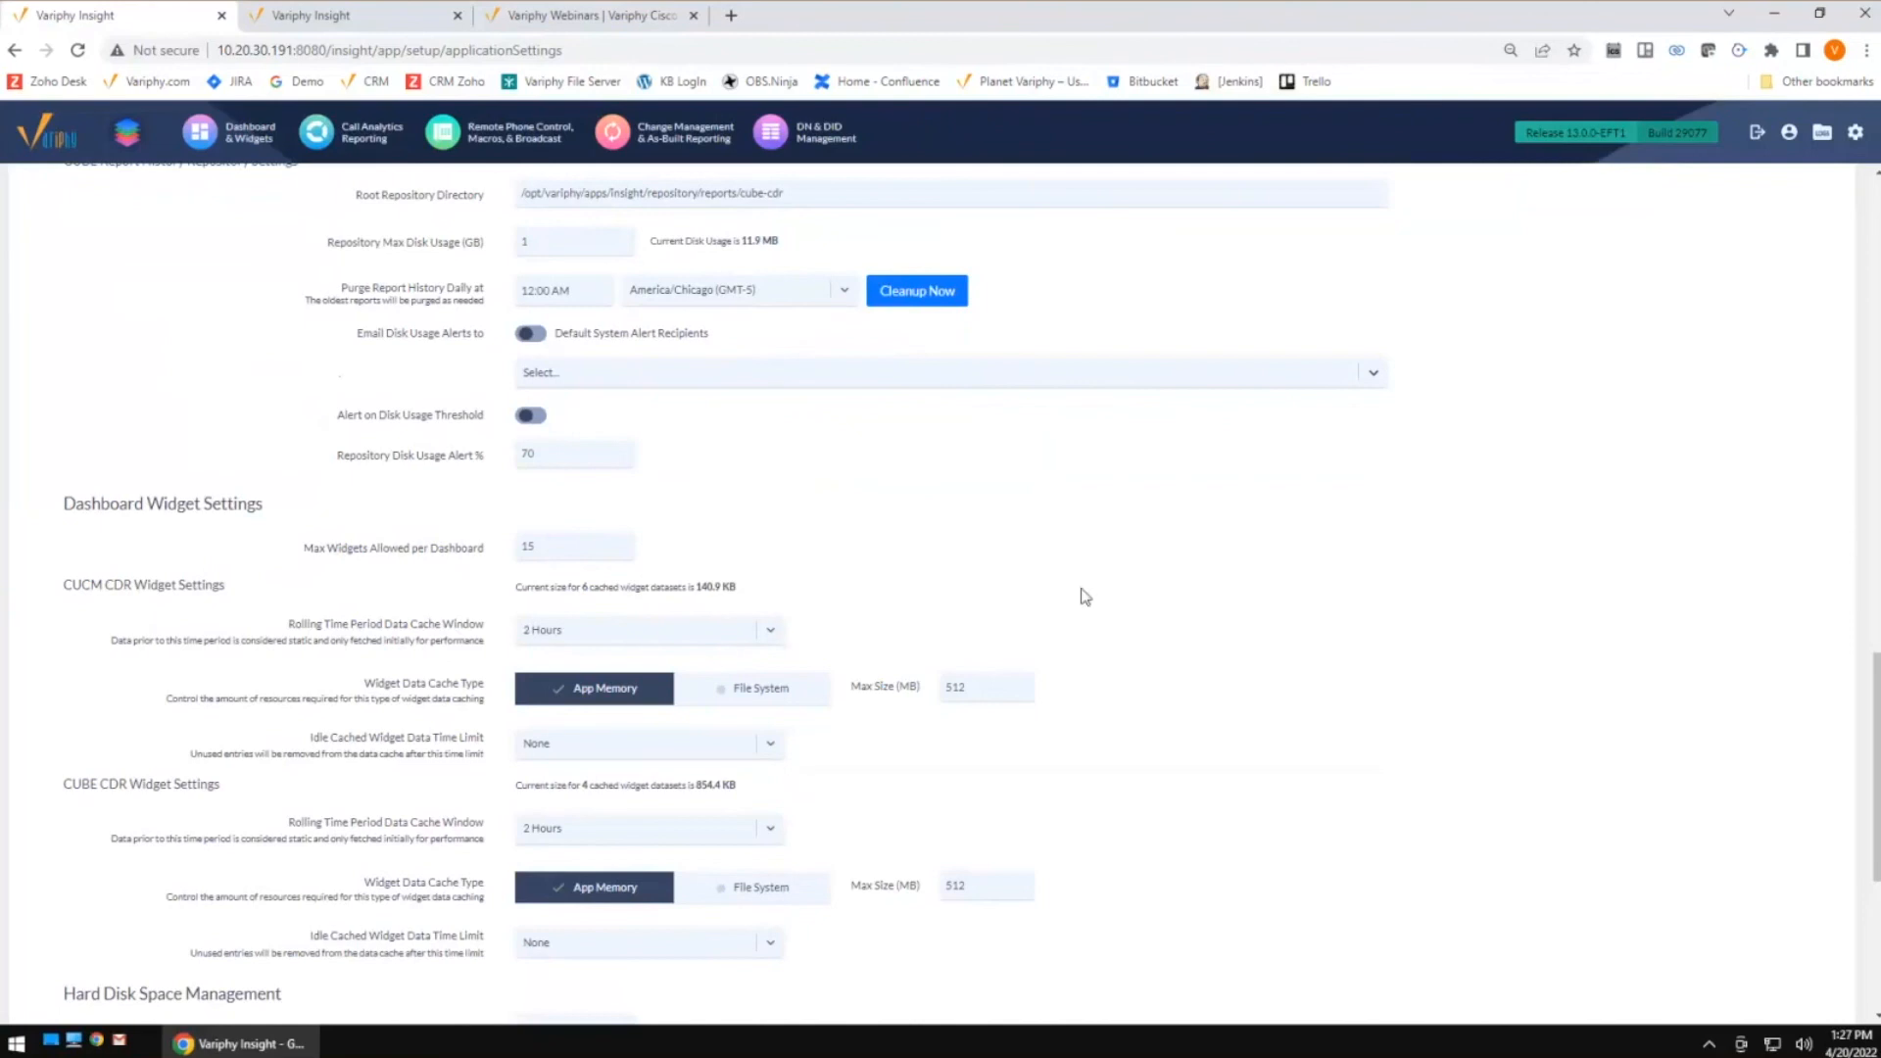
double_click(546, 542)
scroll(1264, 623, down, 3)
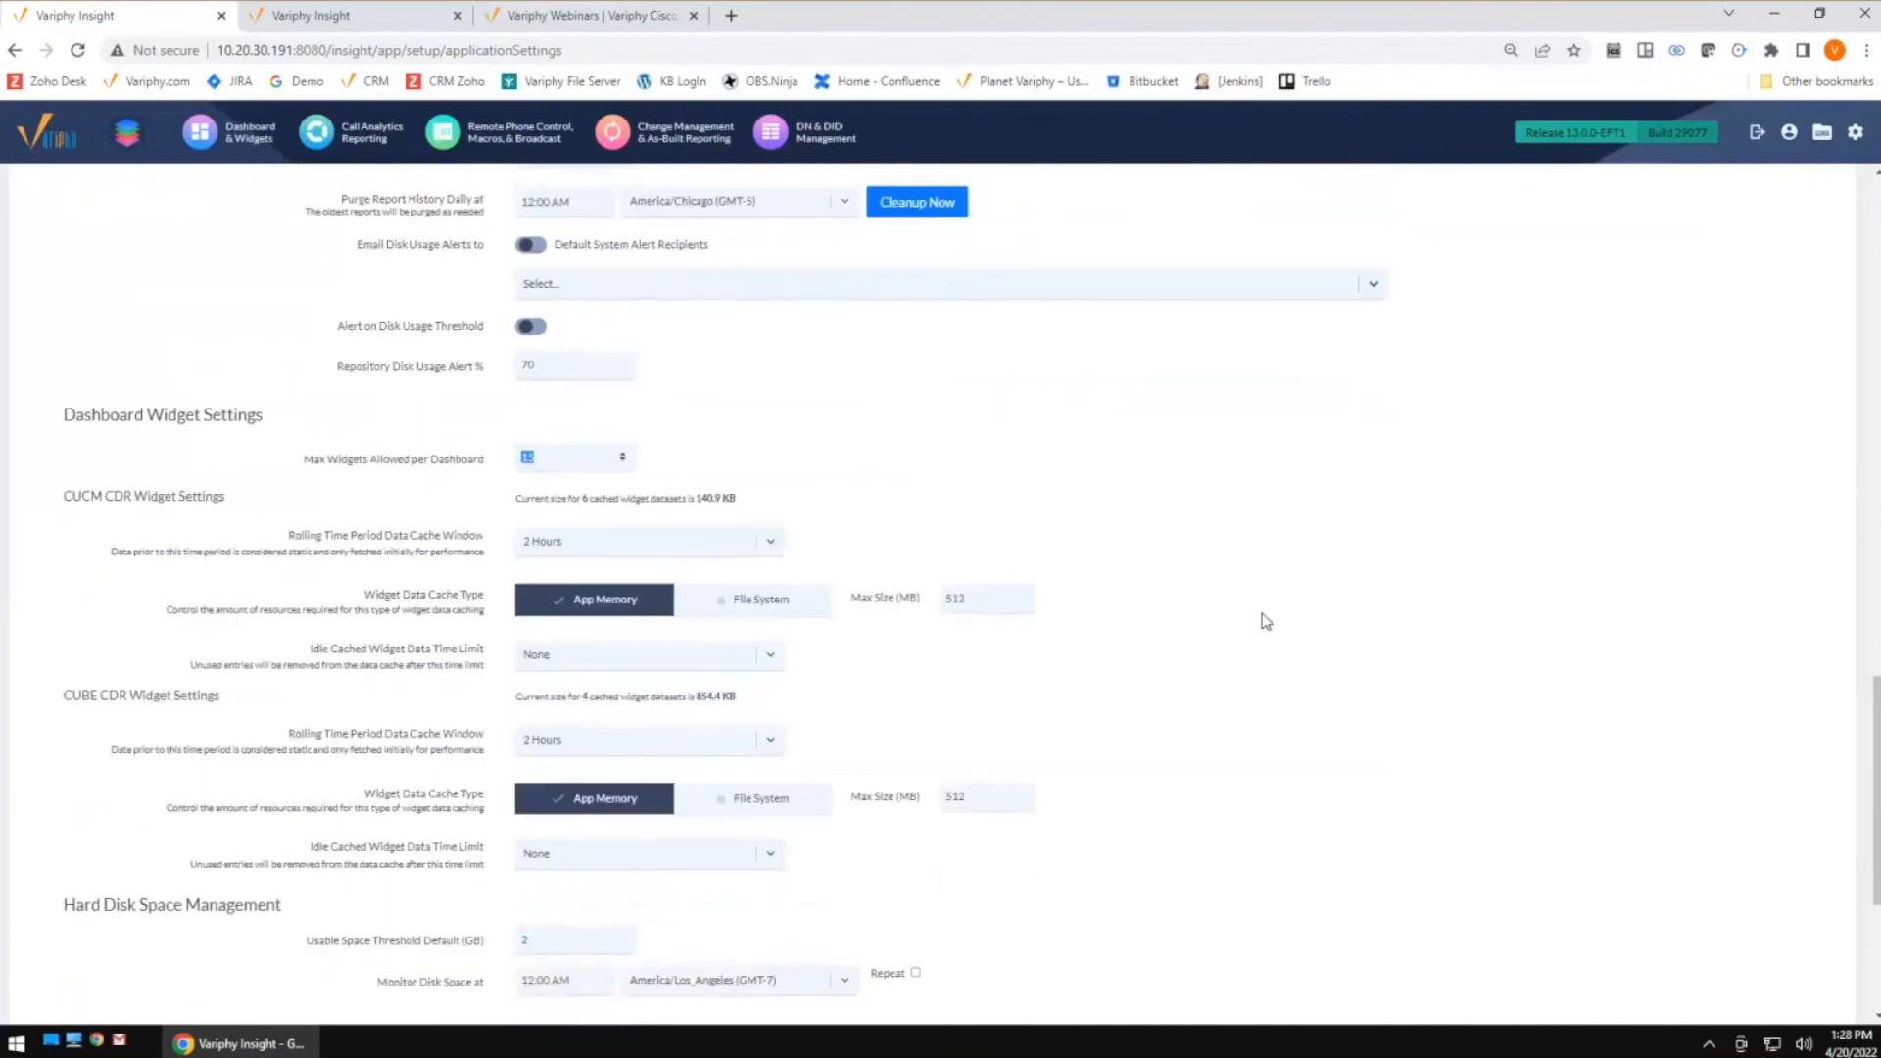
scroll(1266, 624, up, 10)
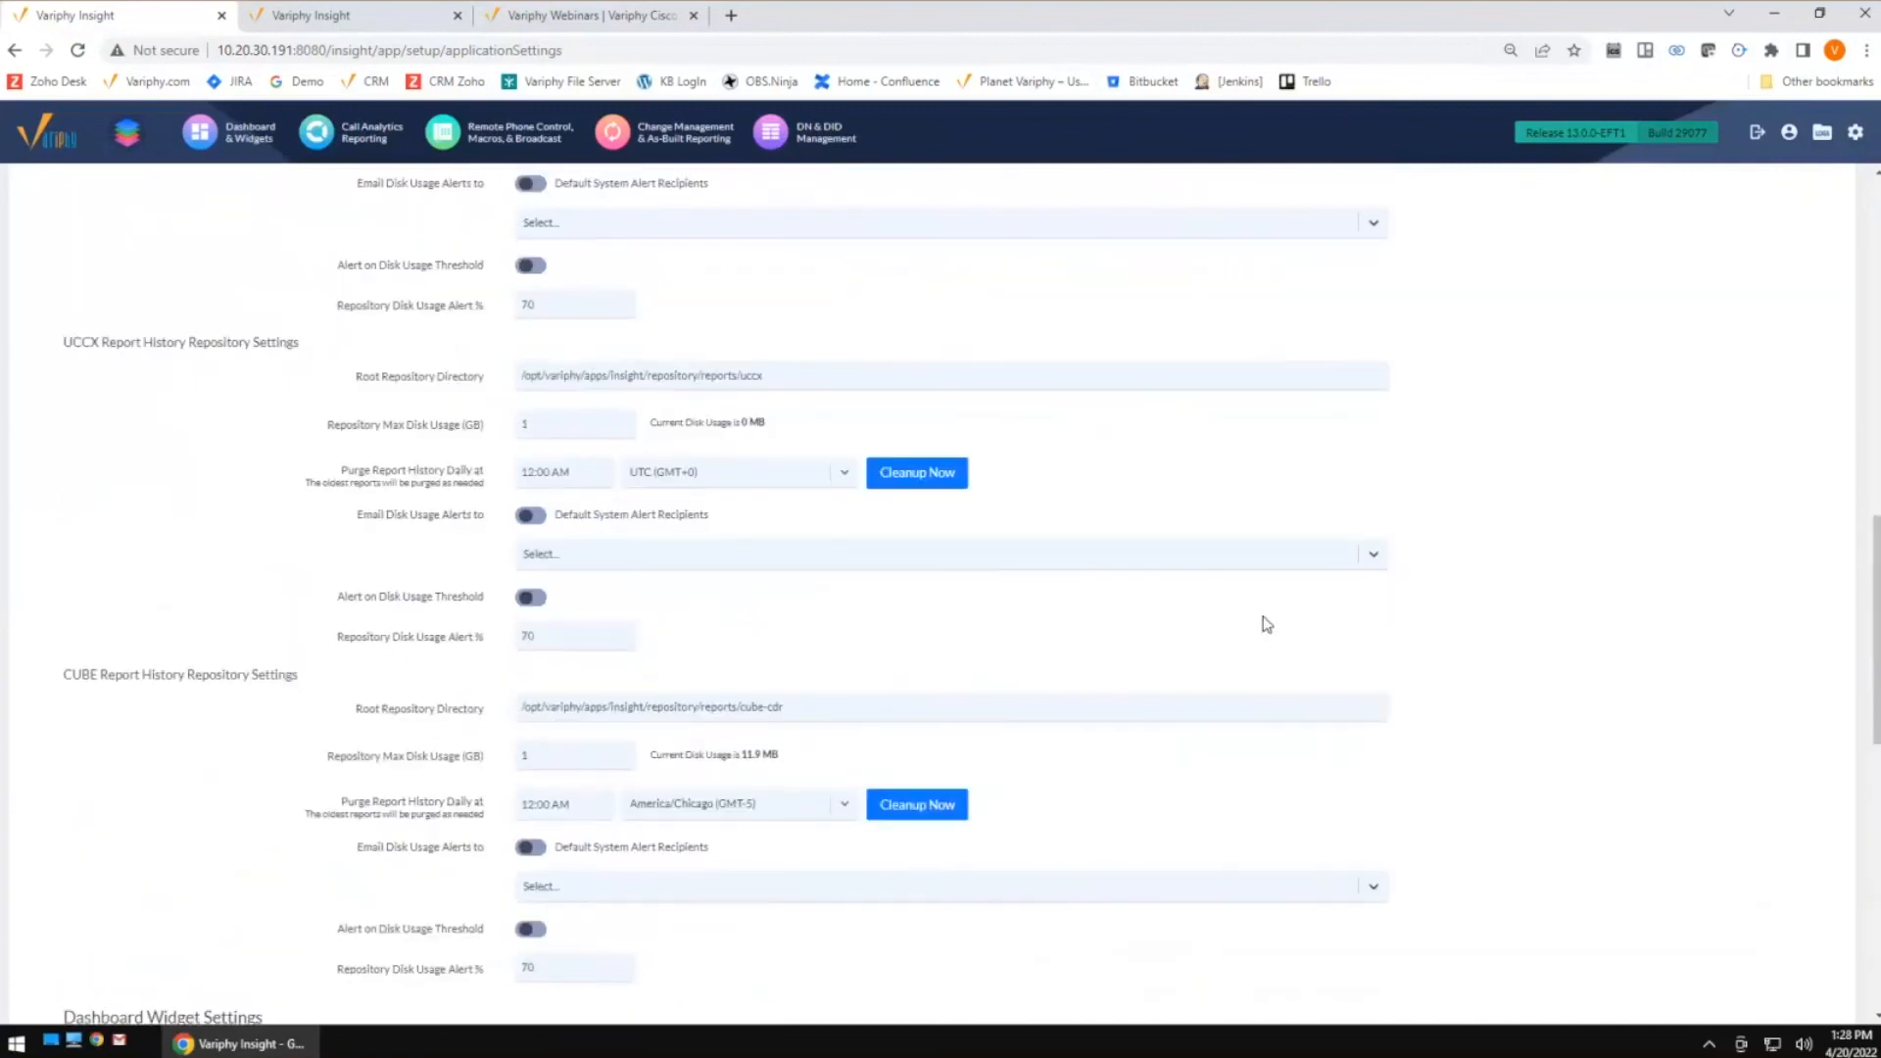
scroll(1266, 624, up, 1)
scroll(1267, 624, up, 3)
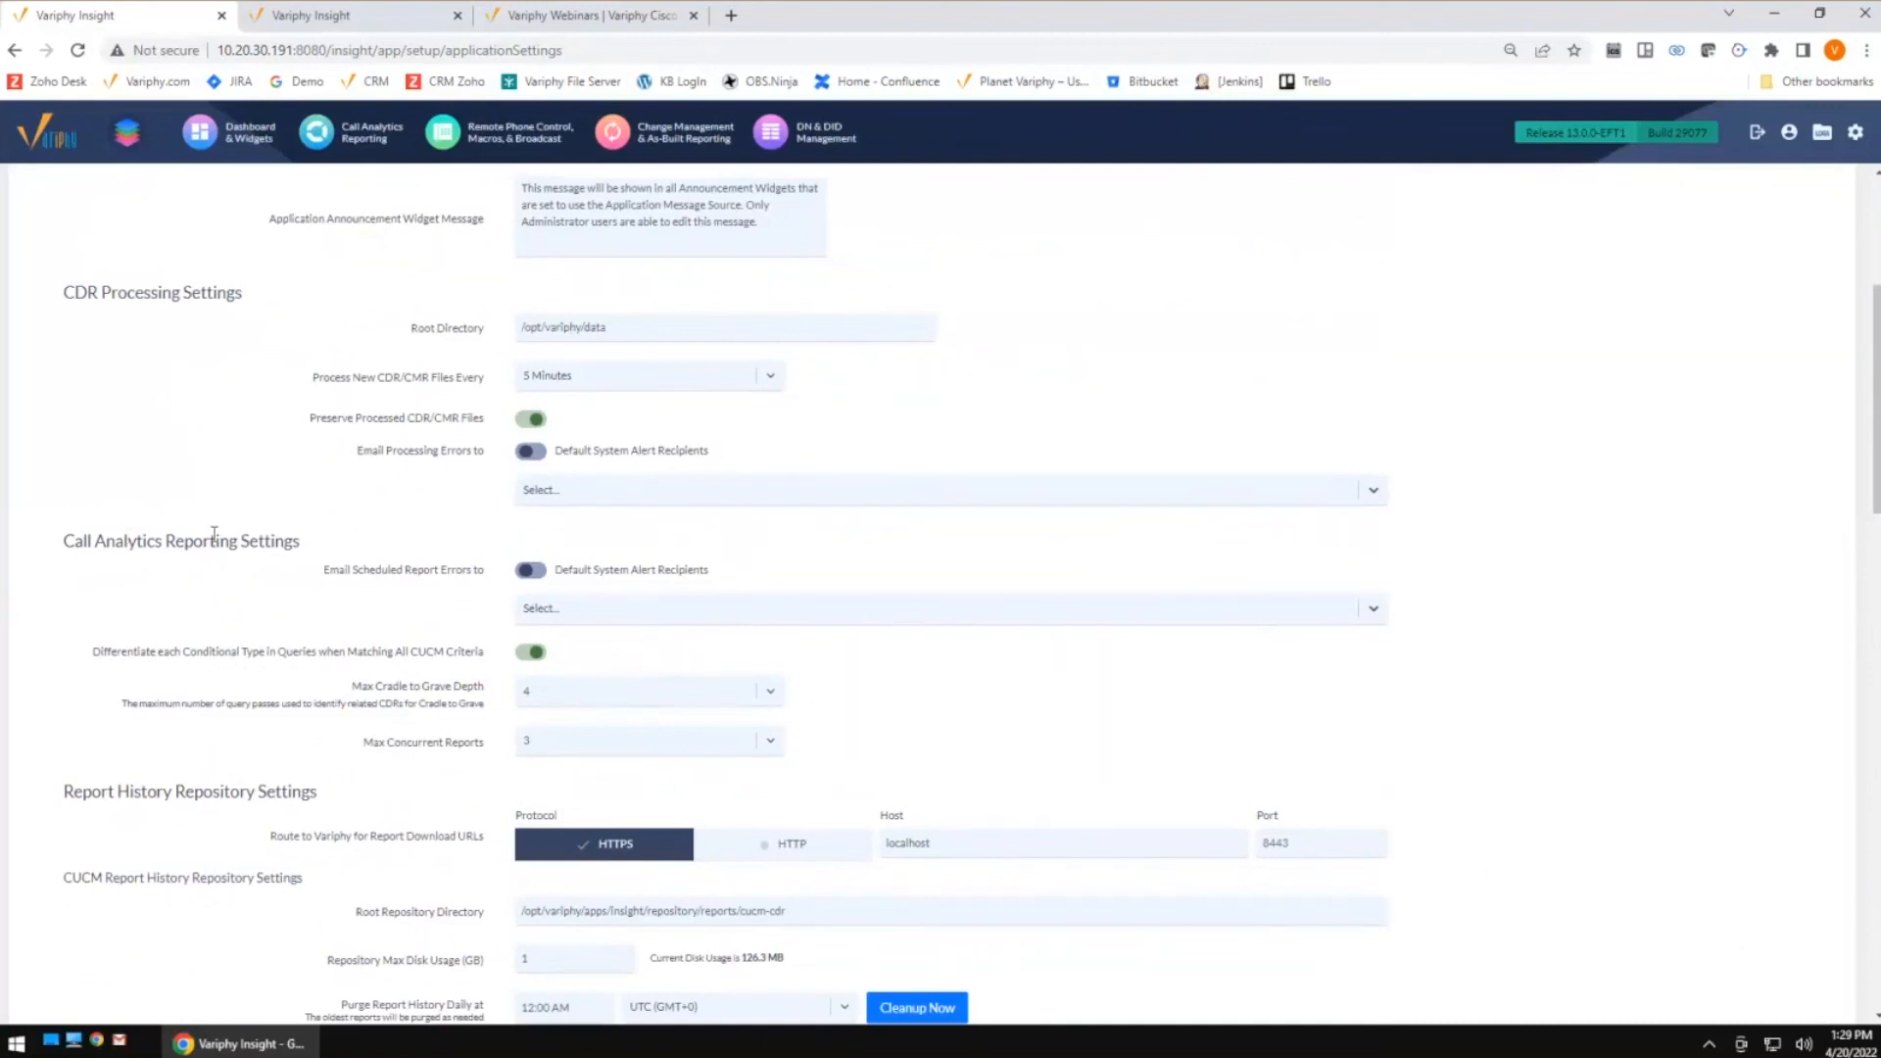
Set scheduled report errors to be emailed to the Example recipient instead of the default system alert recipients
click(525, 580)
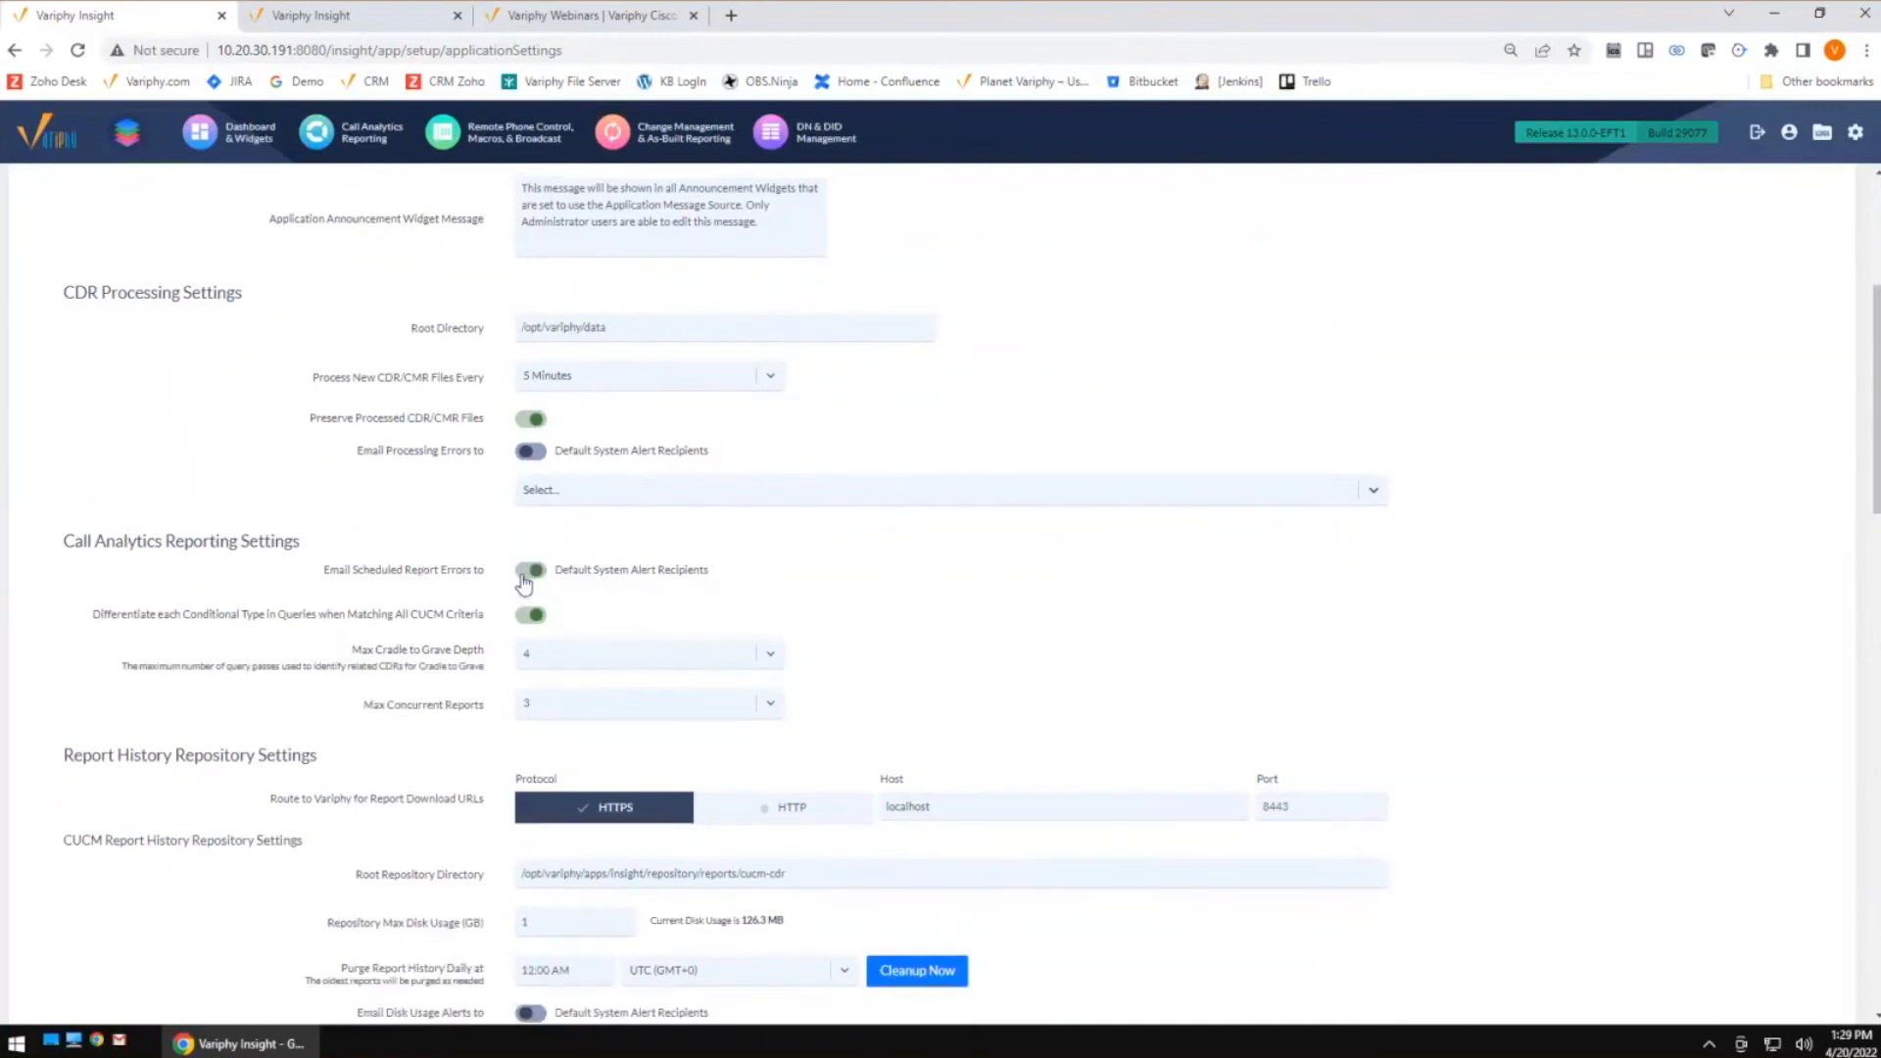
click(525, 580)
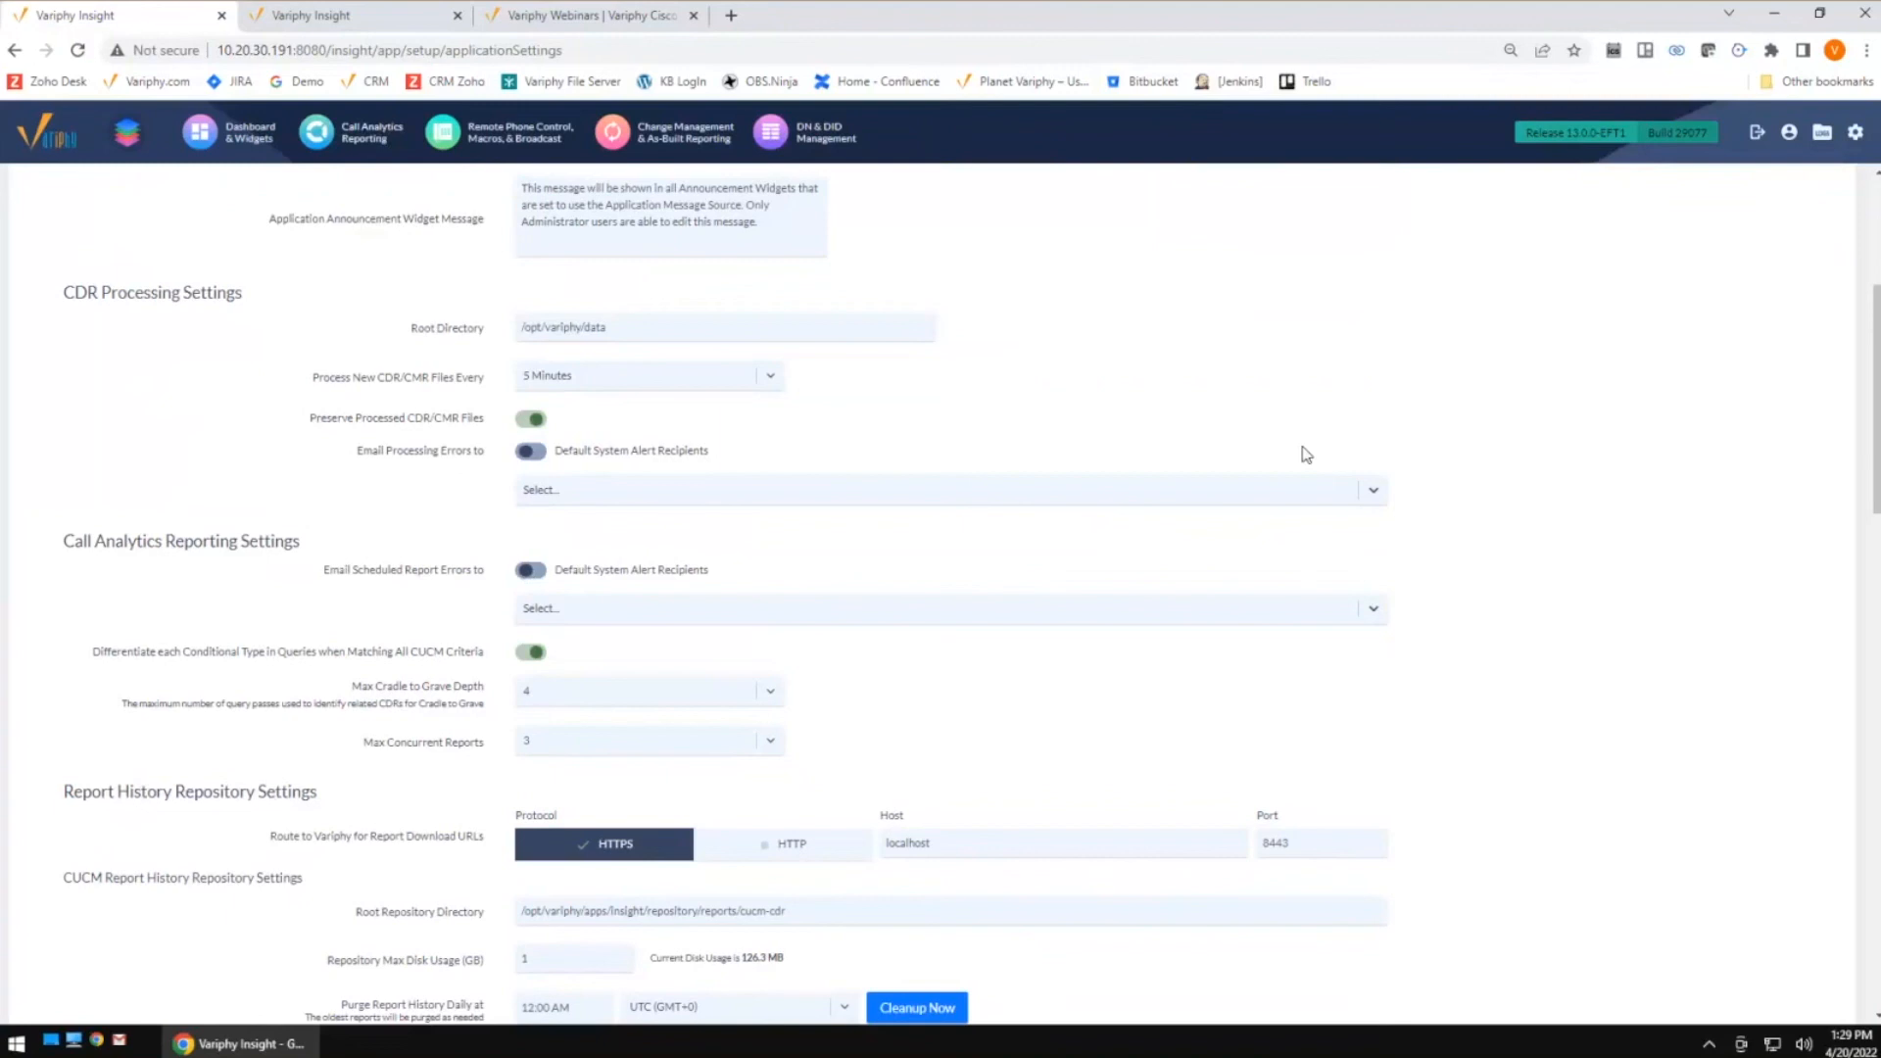
click(1113, 609)
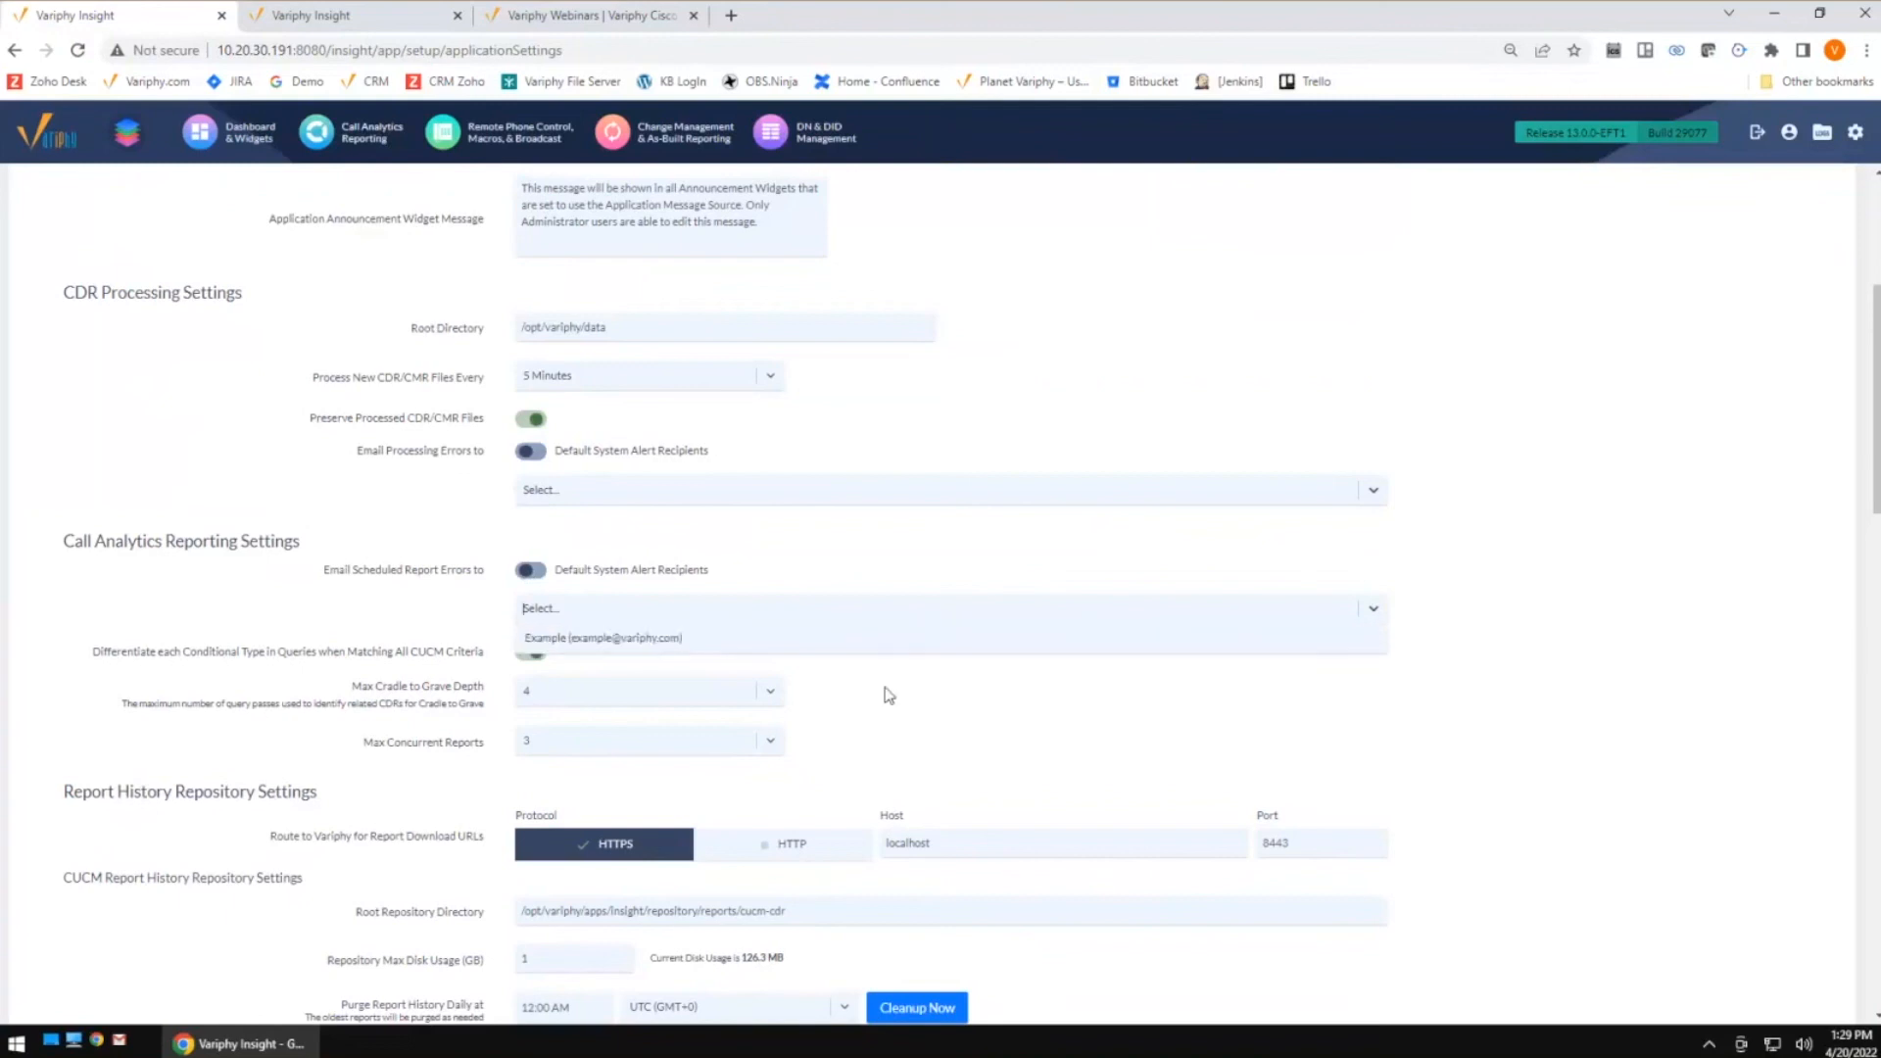
key(Return)
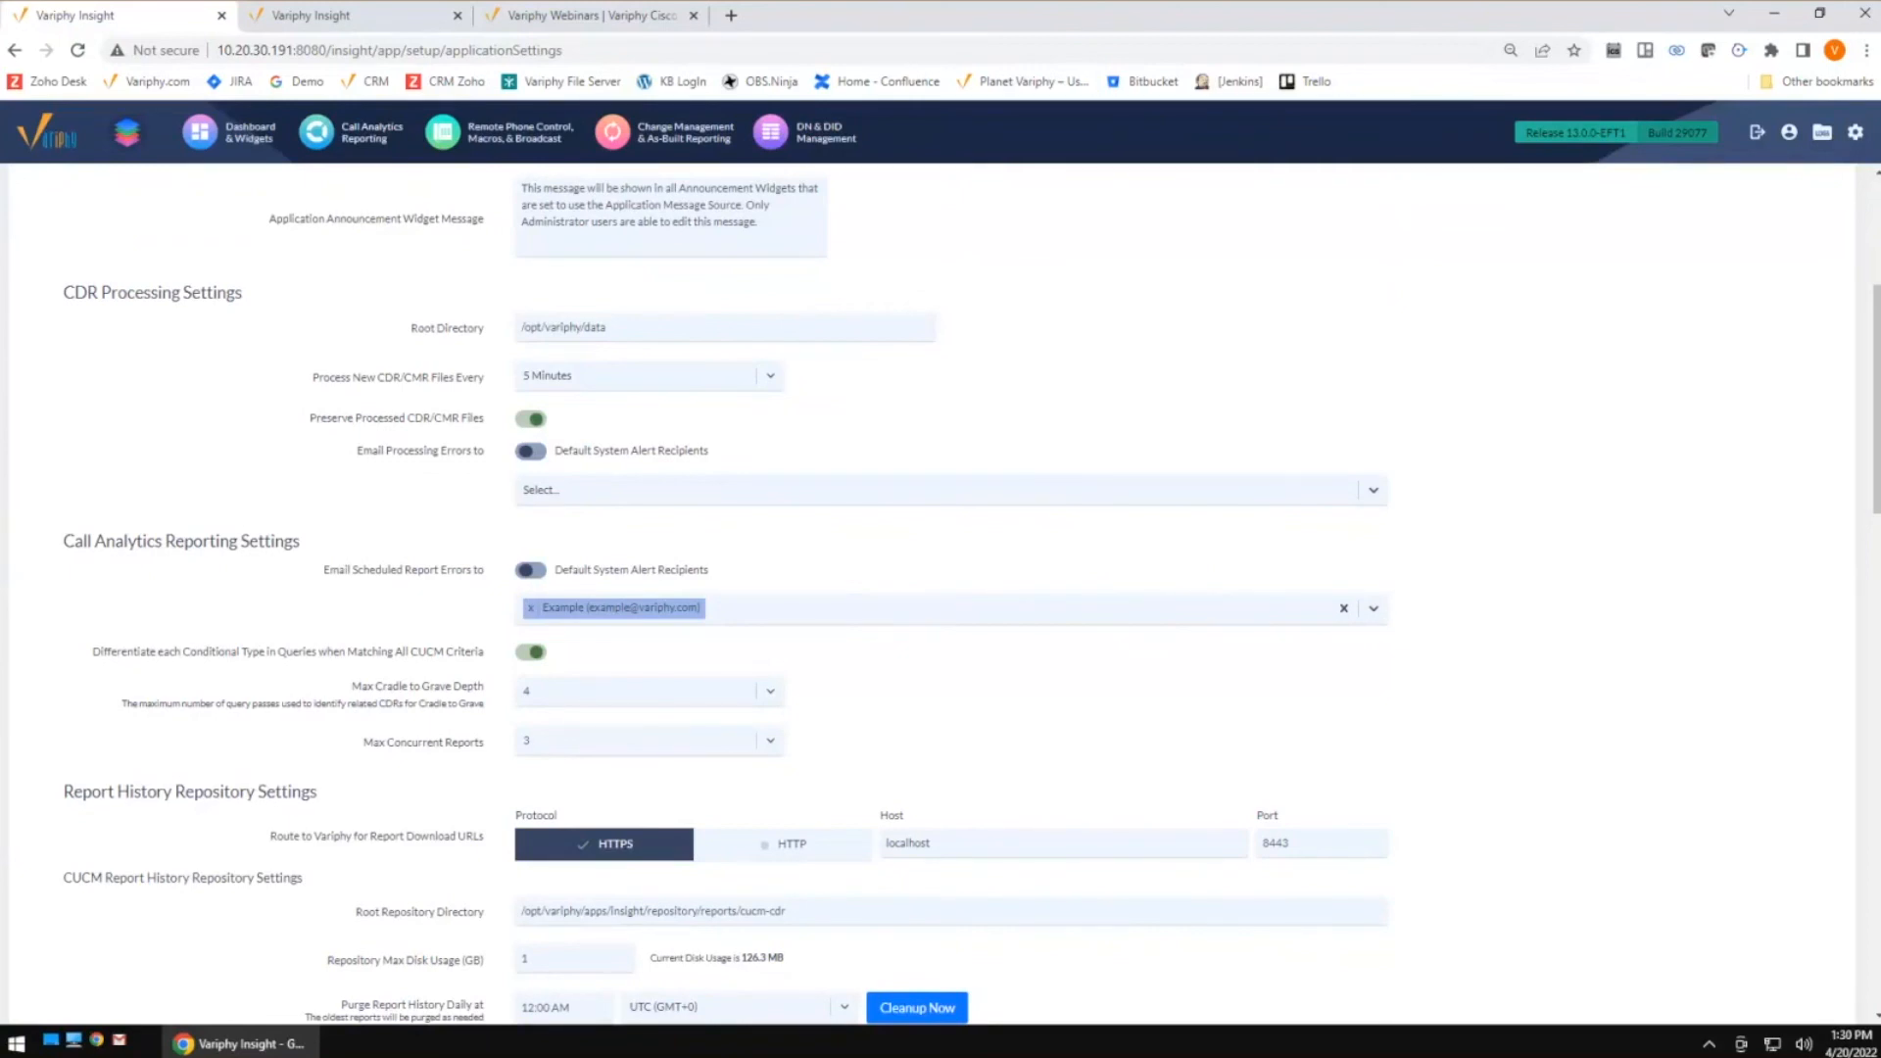
Switch to the Variphy Webinars tab, browse the What's New webinars, and open the Planet Variphy community
click(593, 21)
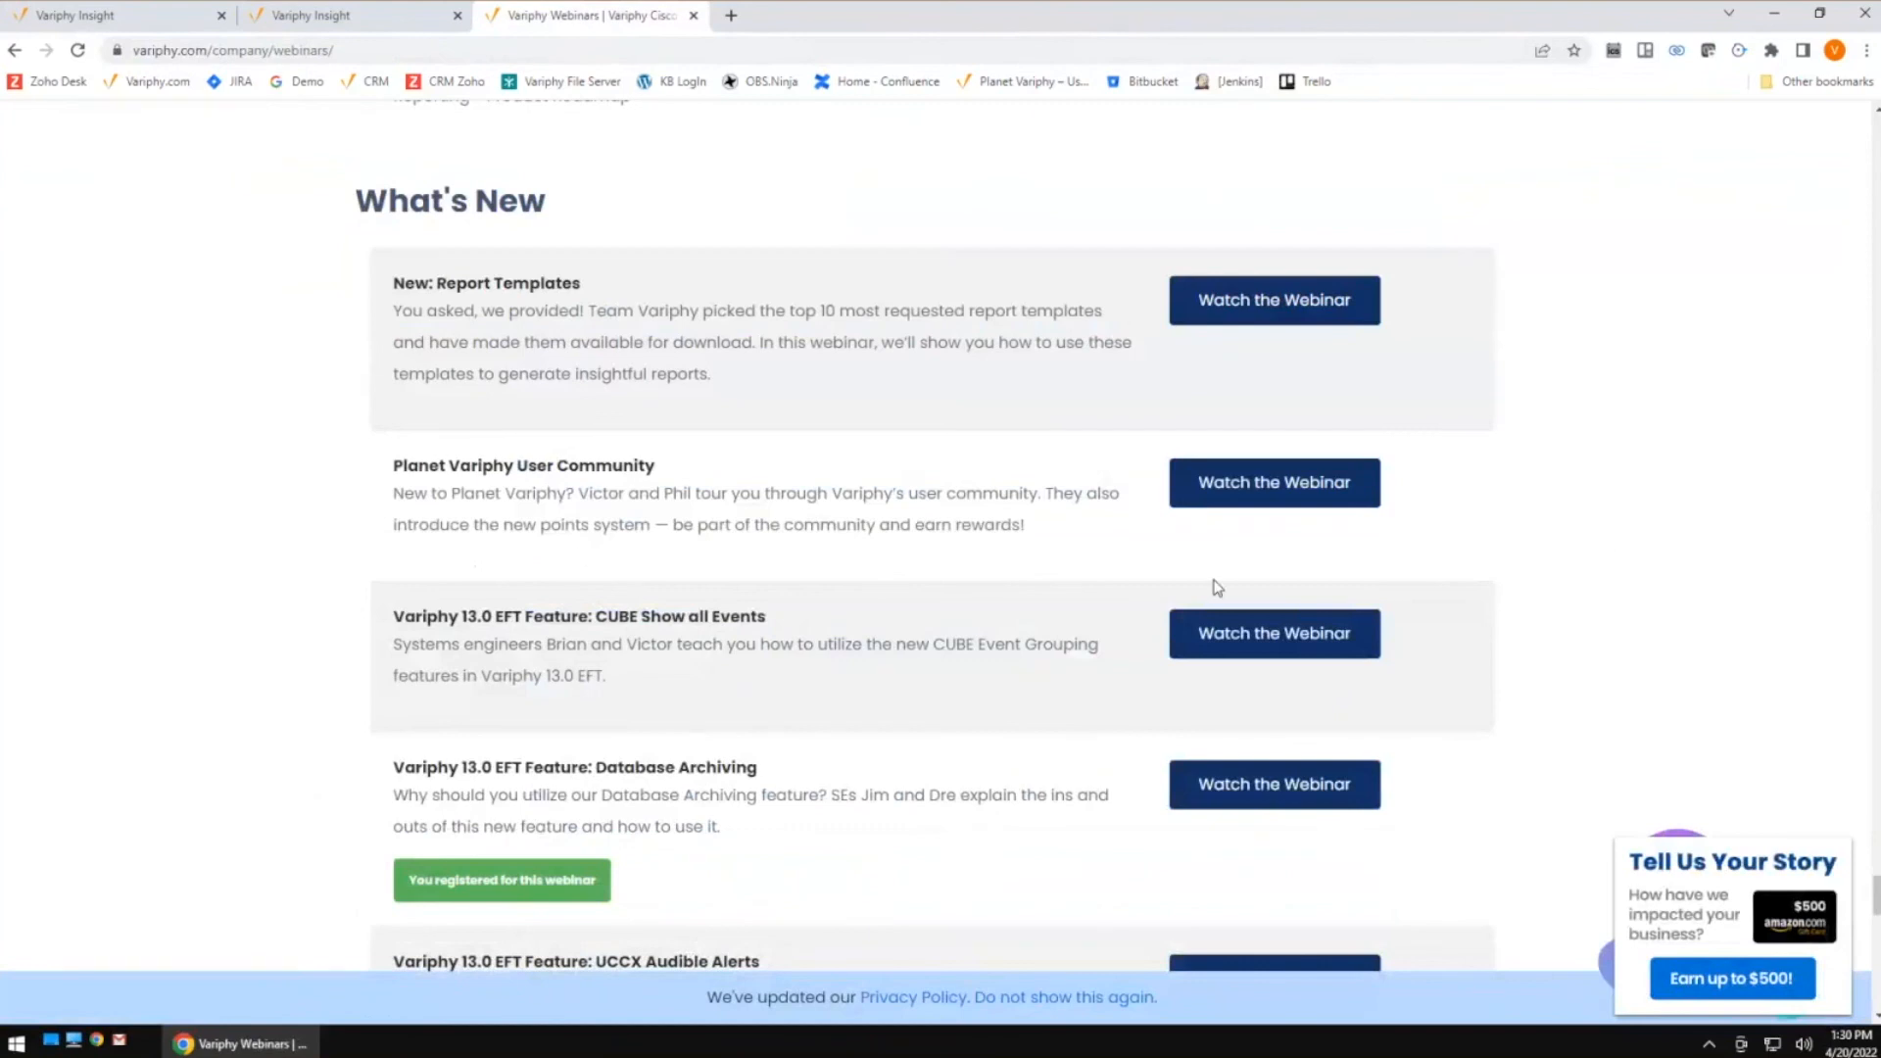
scroll(1584, 548, down, 3)
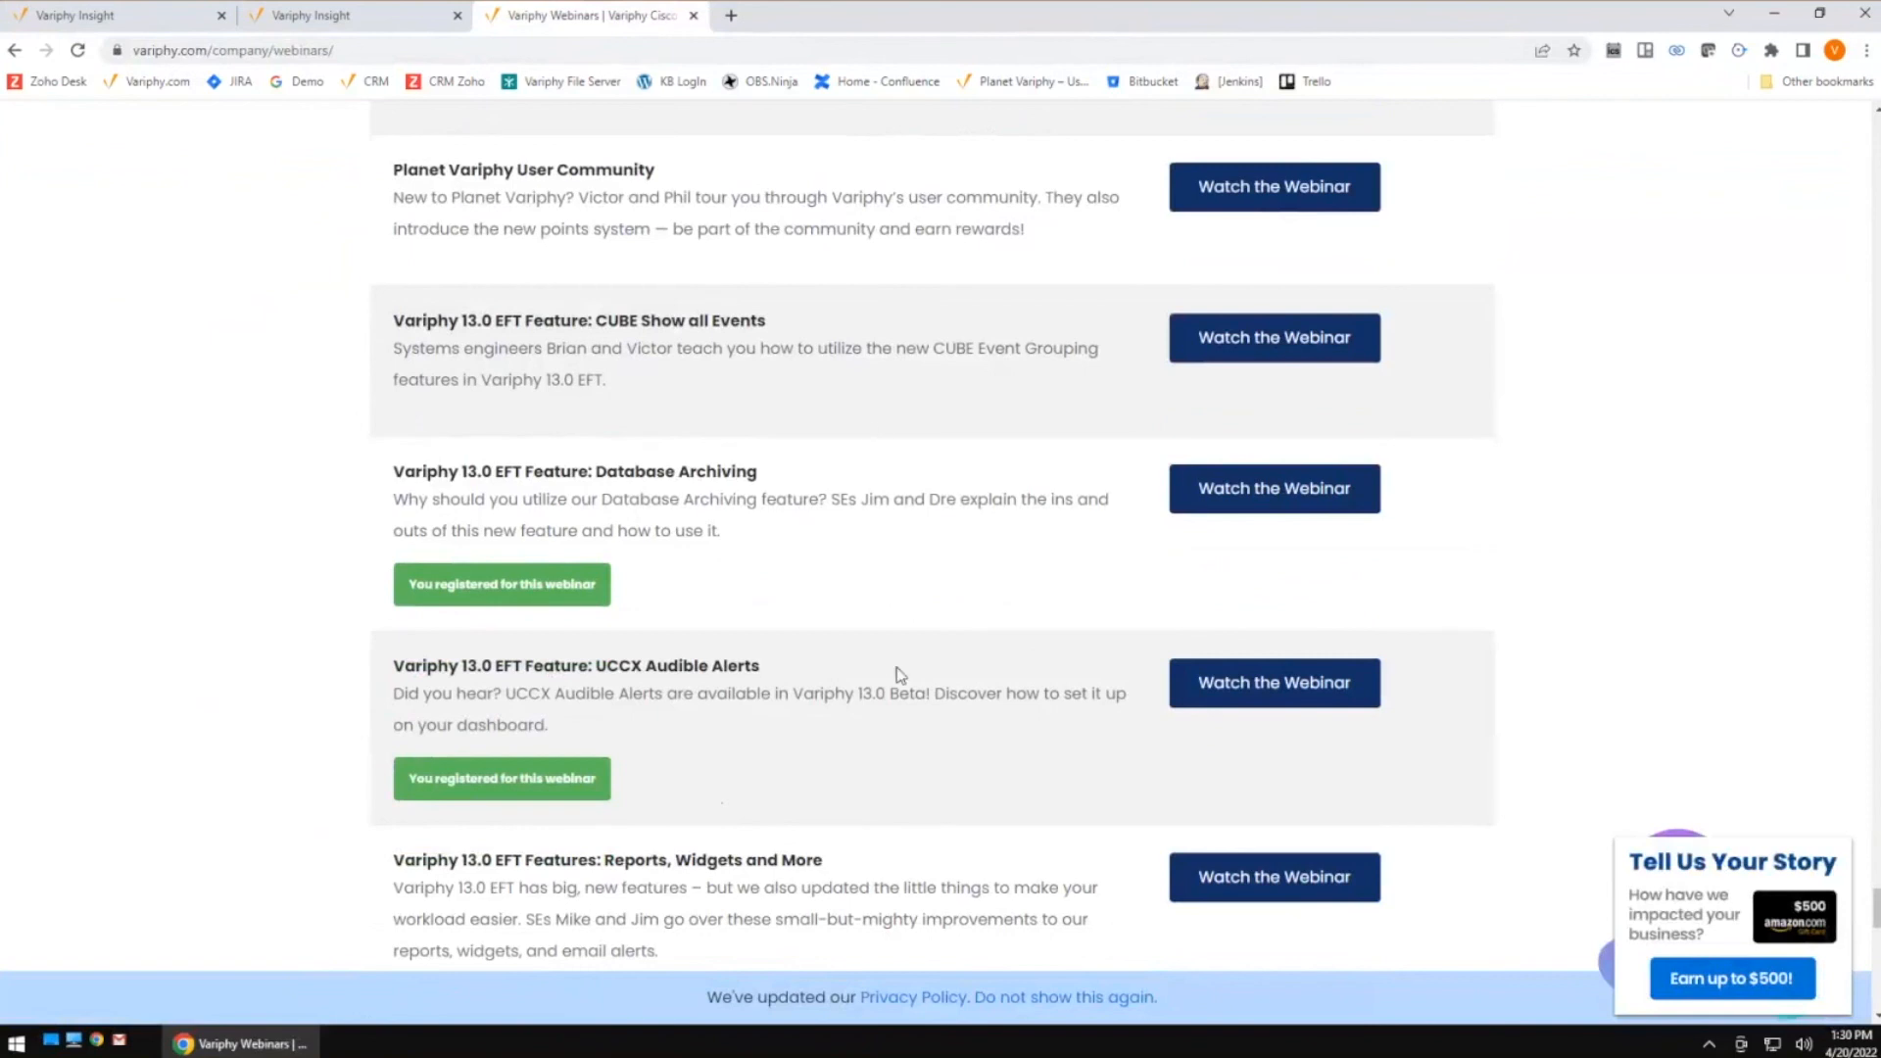
scroll(897, 671, up, 4)
drag(364, 300, 517, 302)
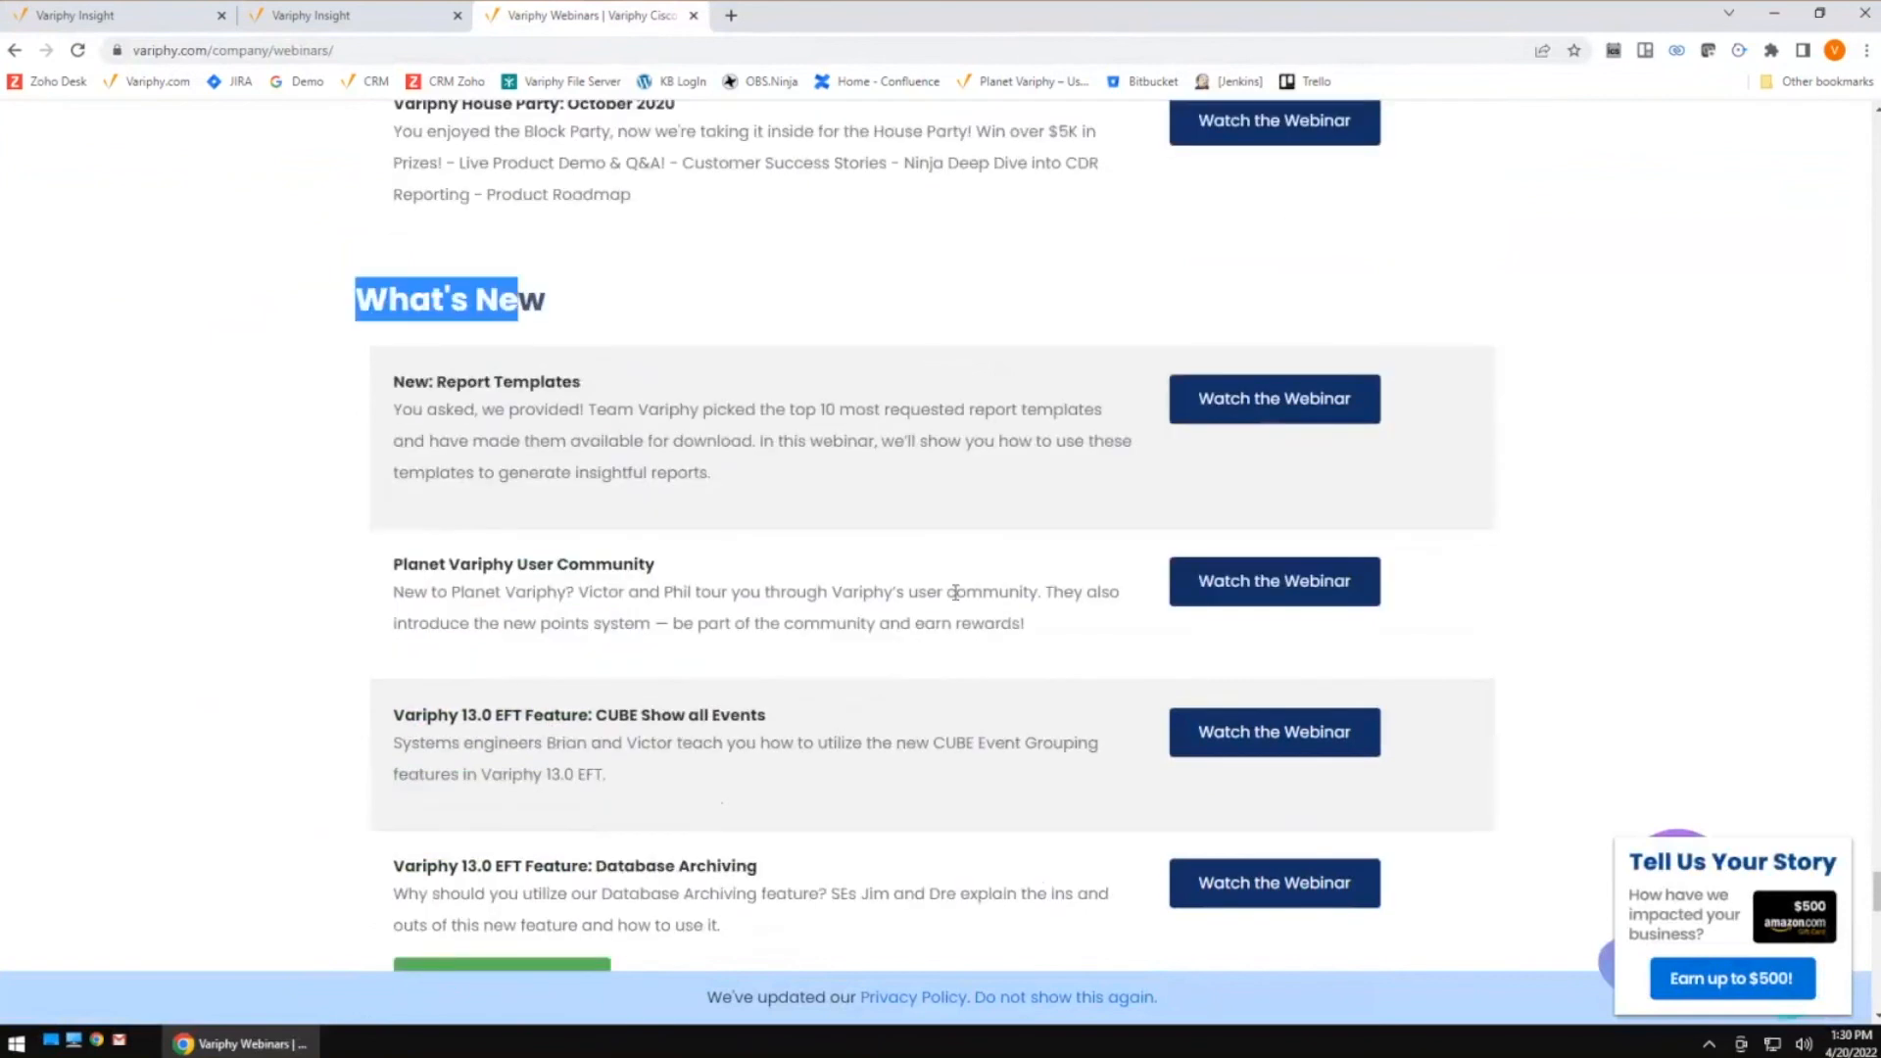
scroll(955, 593, down, 4)
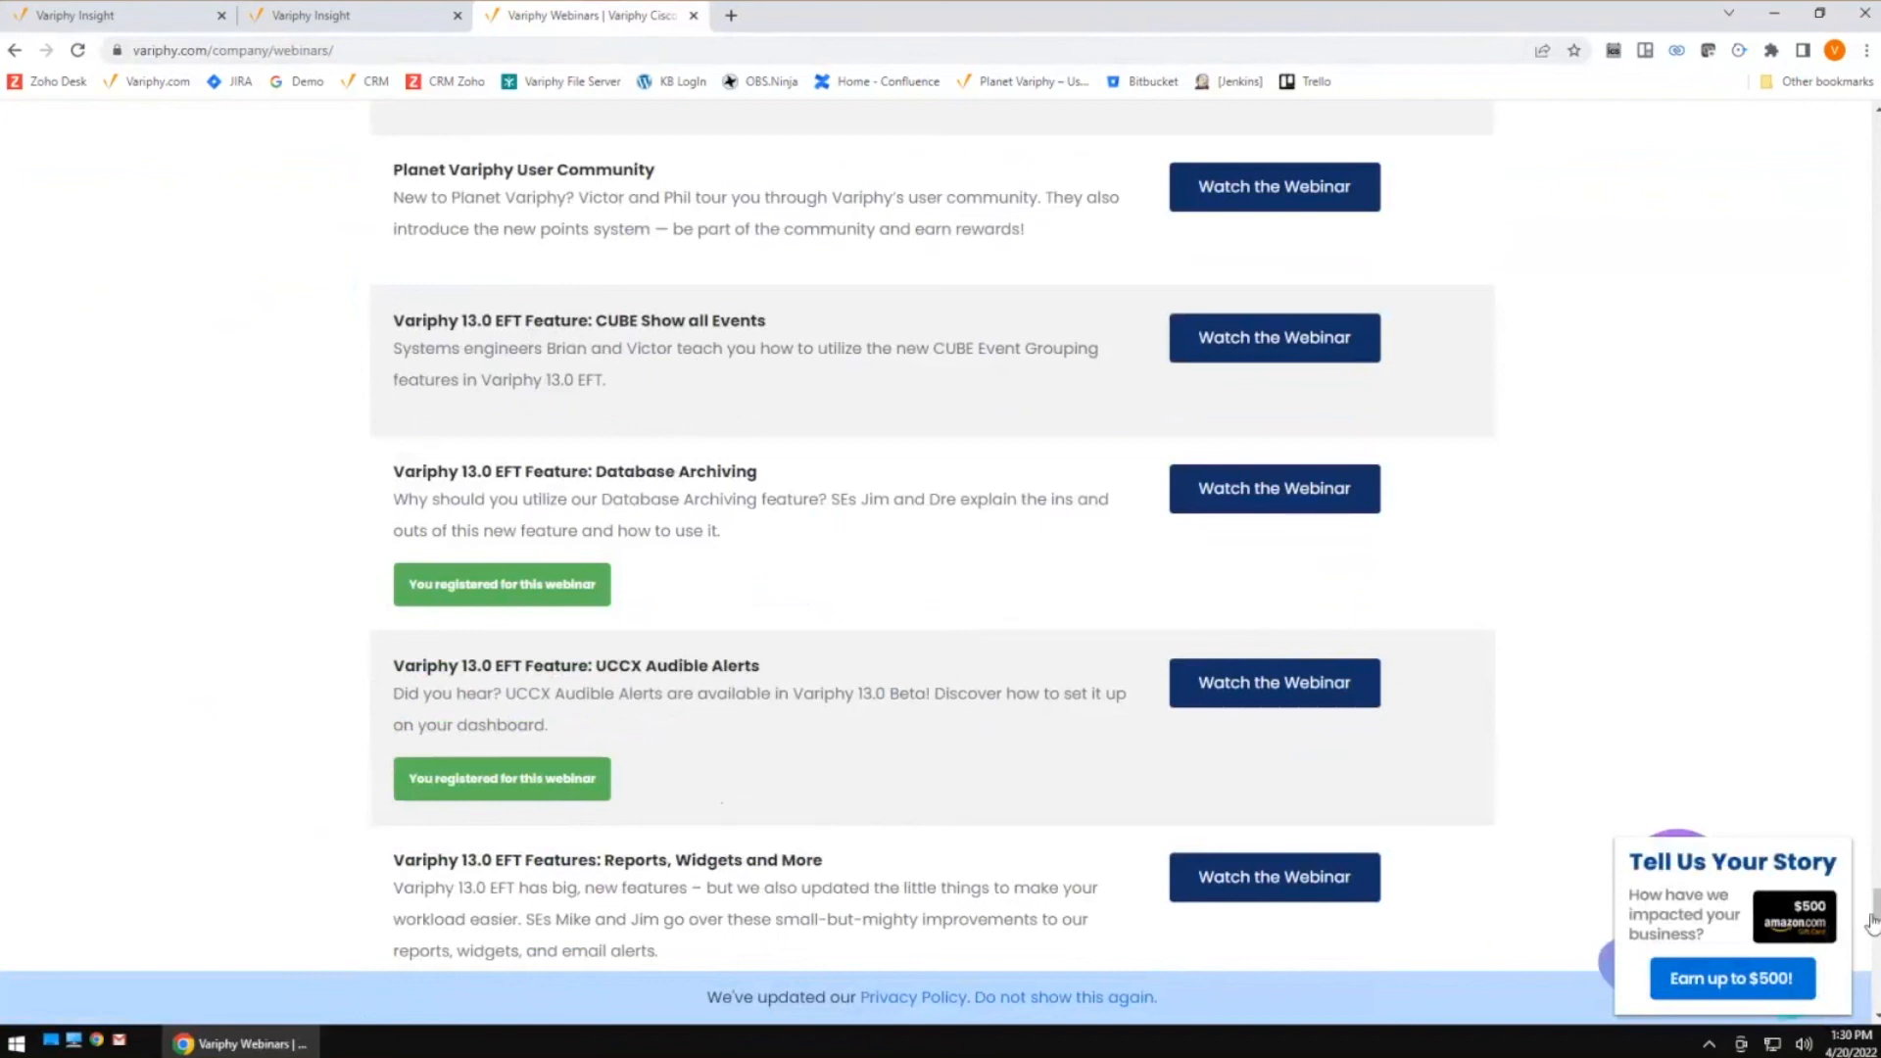
drag(1875, 911, 1874, 127)
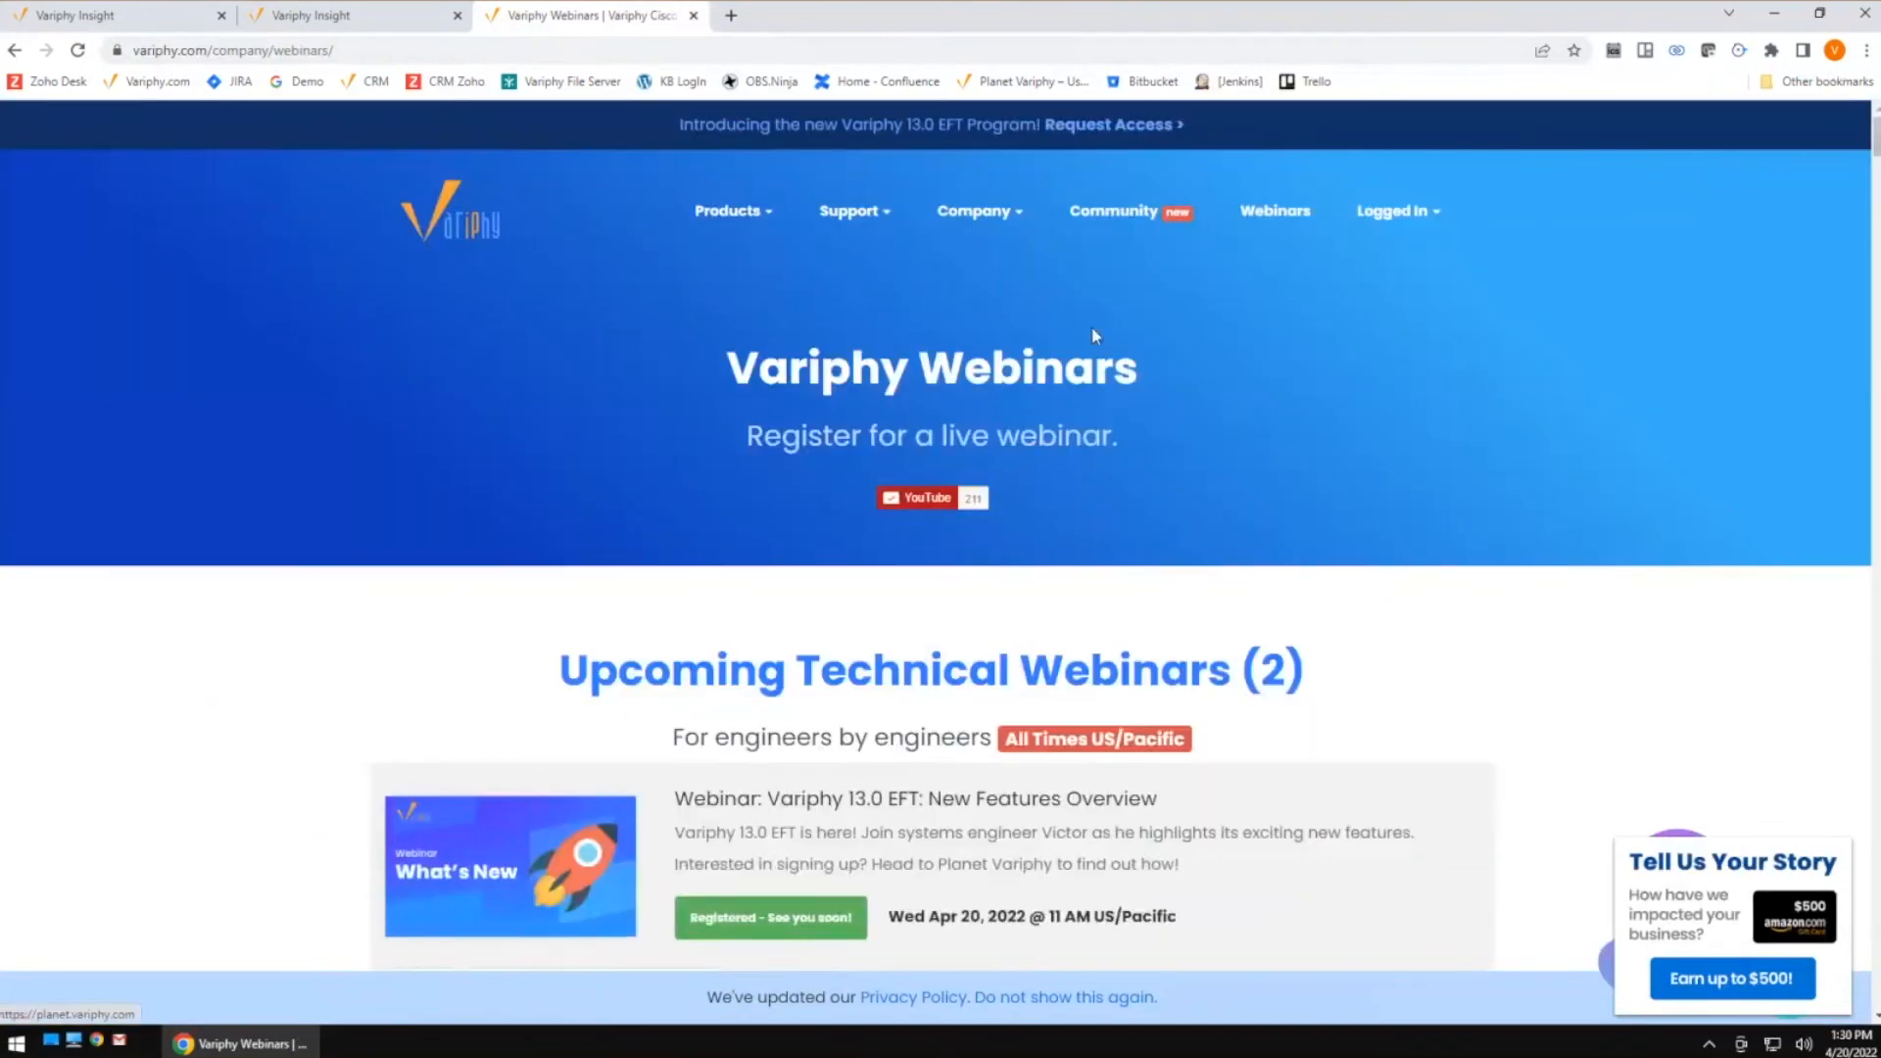
click(1122, 215)
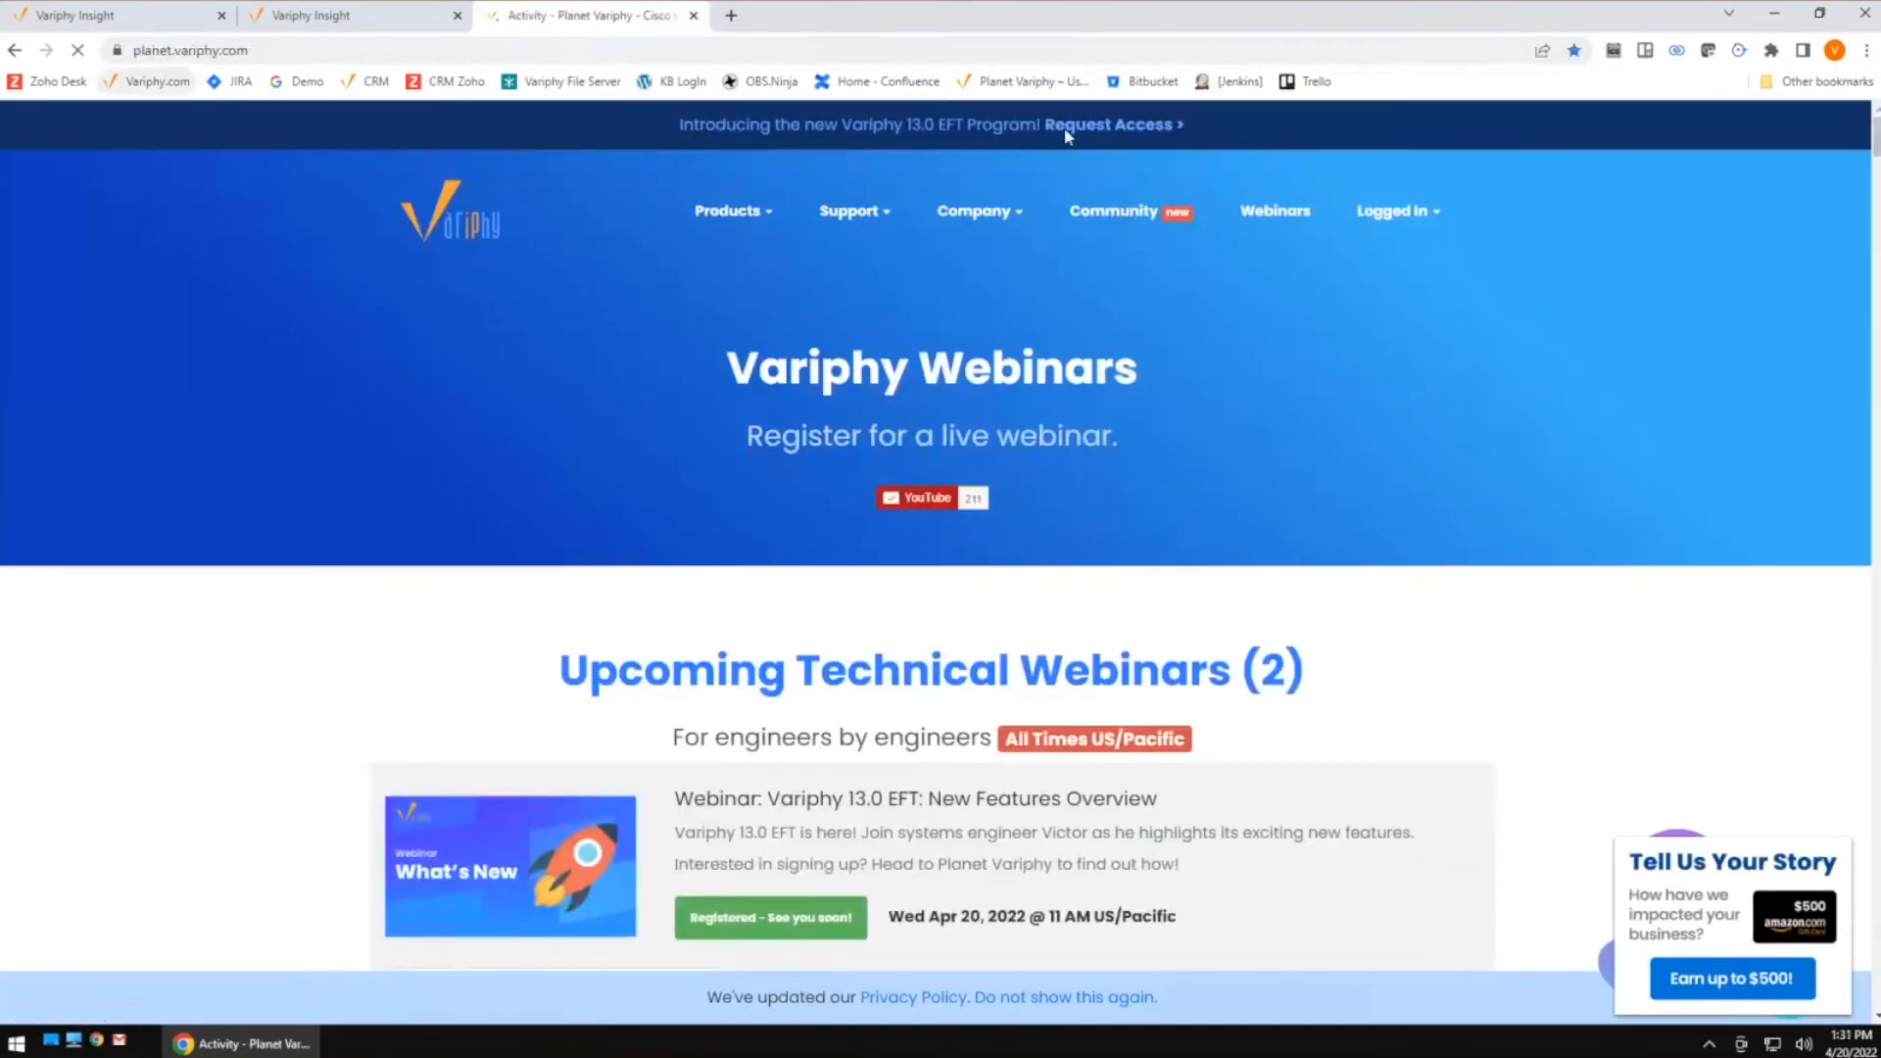